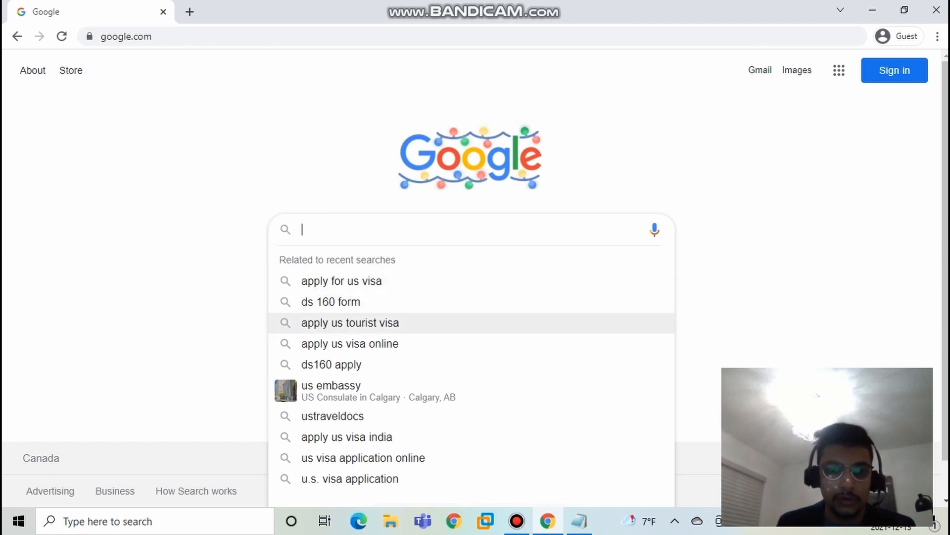
Step: Search for "apply for us visa", open the travel.state.gov DS-160 result and follow its link to the Consular Electronic Application Center website
{"action": "left_click", "coordinate": [341, 281]}
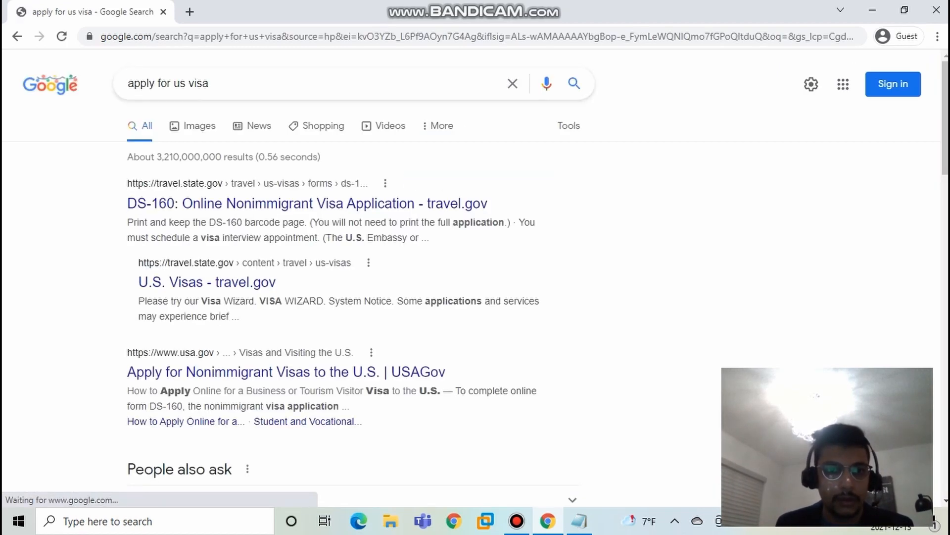
{"action": "left_click", "coordinate": [198, 205]}
{"action": "scroll", "coordinate": [475, 273], "scroll_direction": "down", "scroll_amount": 15}
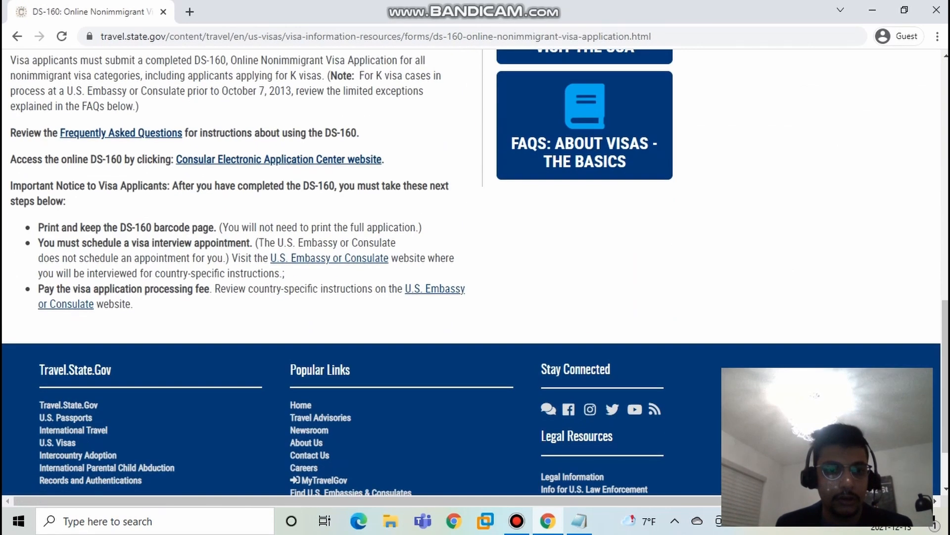
{"action": "scroll", "coordinate": [476, 273], "scroll_direction": "up", "scroll_amount": 1}
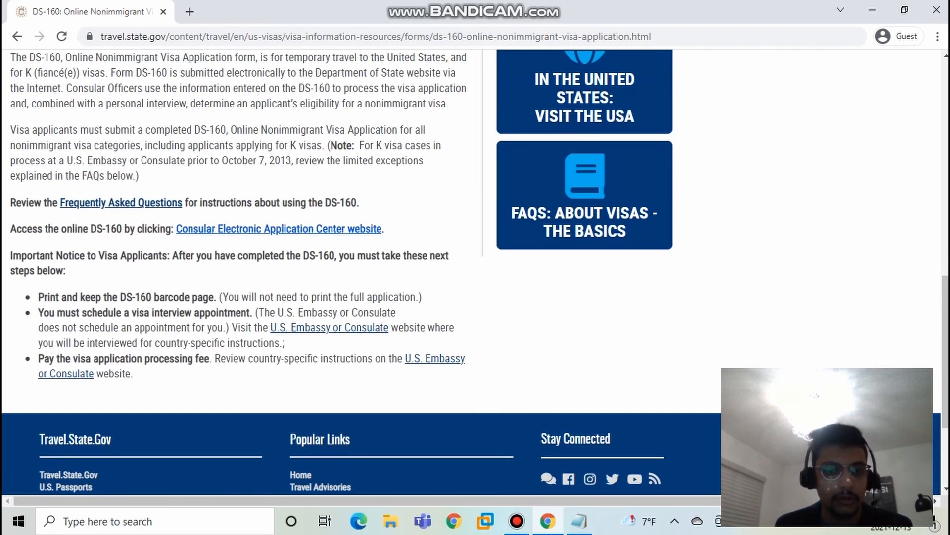
{"action": "left_click", "coordinate": [279, 229]}
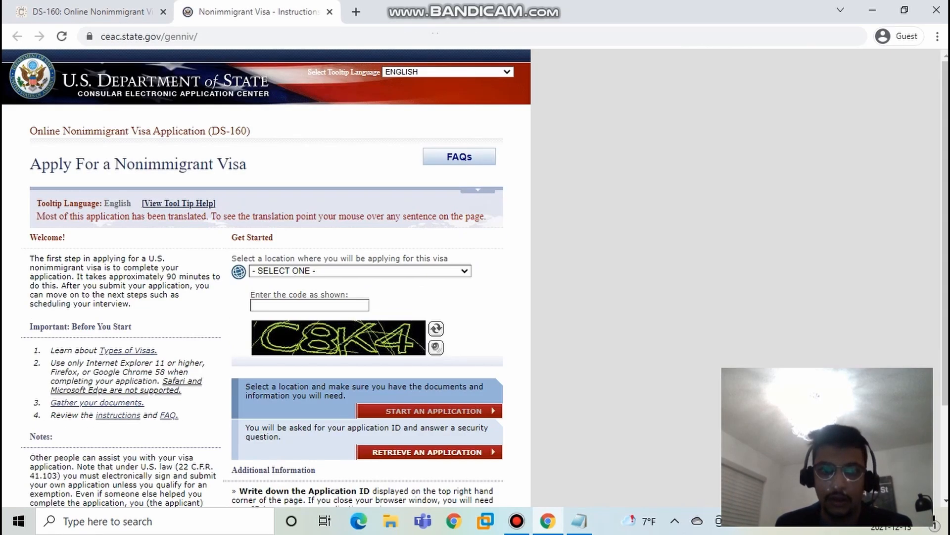
{"action": "left_click", "coordinate": [151, 37]}
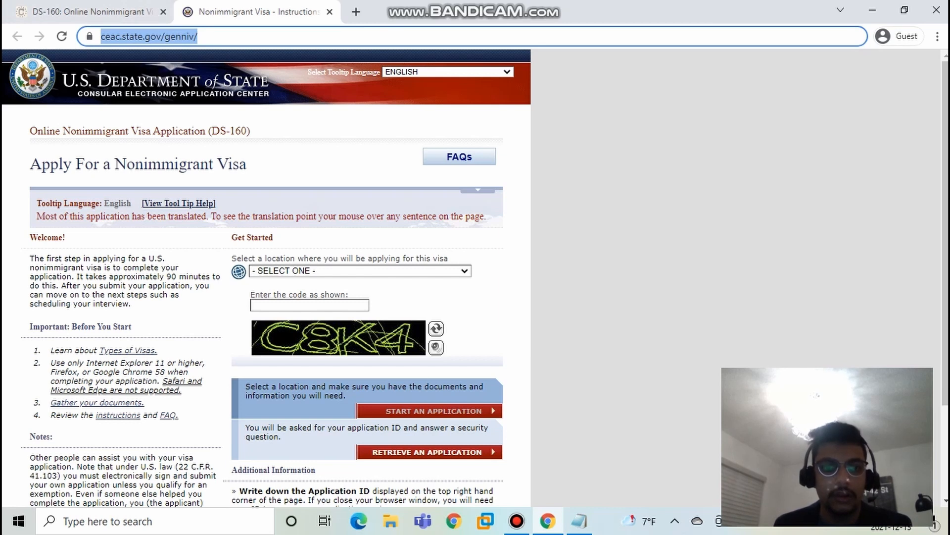
Step: Choose CANADA, TORONTO as the location where the visa application will be made
{"action": "left_click", "coordinate": [361, 270]}
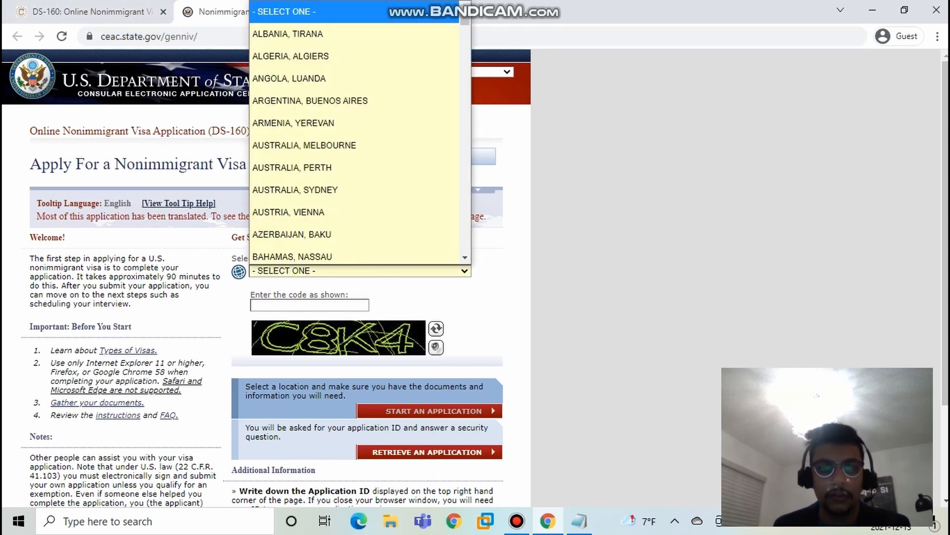
{"action": "type", "text": "to"}
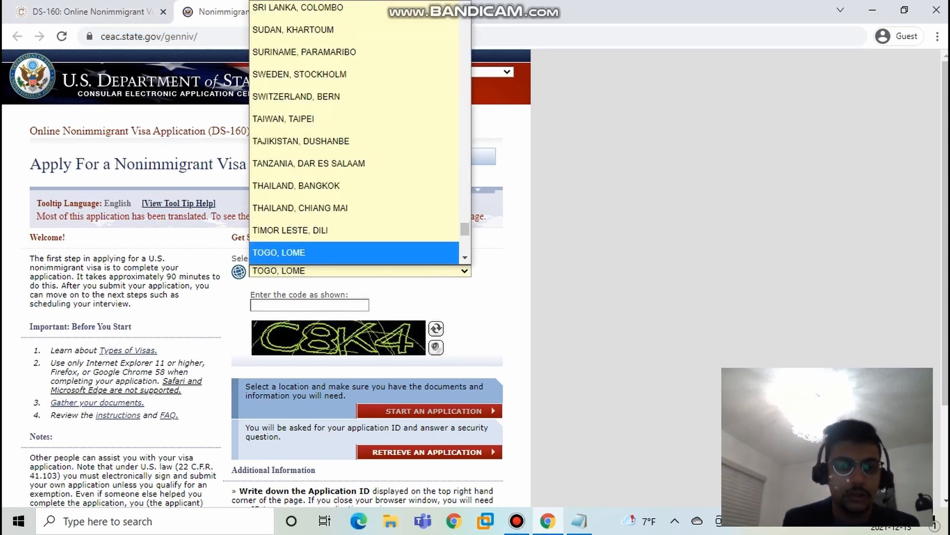
{"action": "key", "text": "Down"}
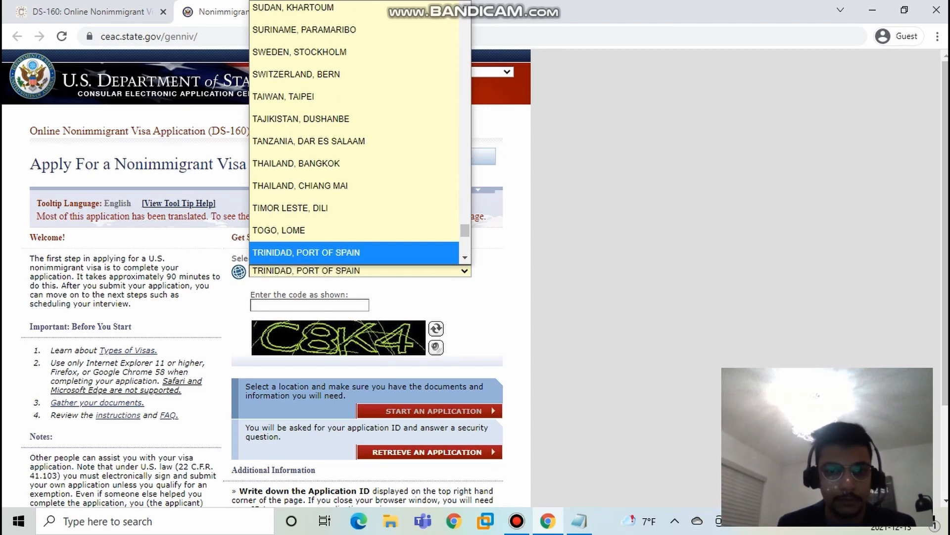
{"action": "type", "text": "c"}
{"action": "key", "text": "Down"}
{"action": "key", "text": "Down"}
{"action": "key", "text": "Down"}
{"action": "key", "text": "Down"}
{"action": "key", "text": "Down"}
{"action": "key", "text": "Down"}
{"action": "key", "text": "Down"}
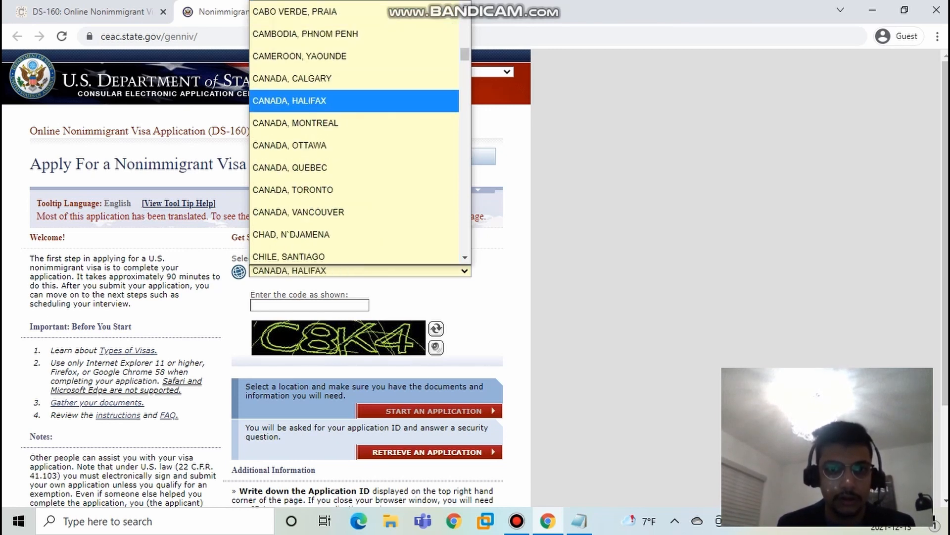
{"action": "key", "text": "Down"}
{"action": "key", "text": "Return"}
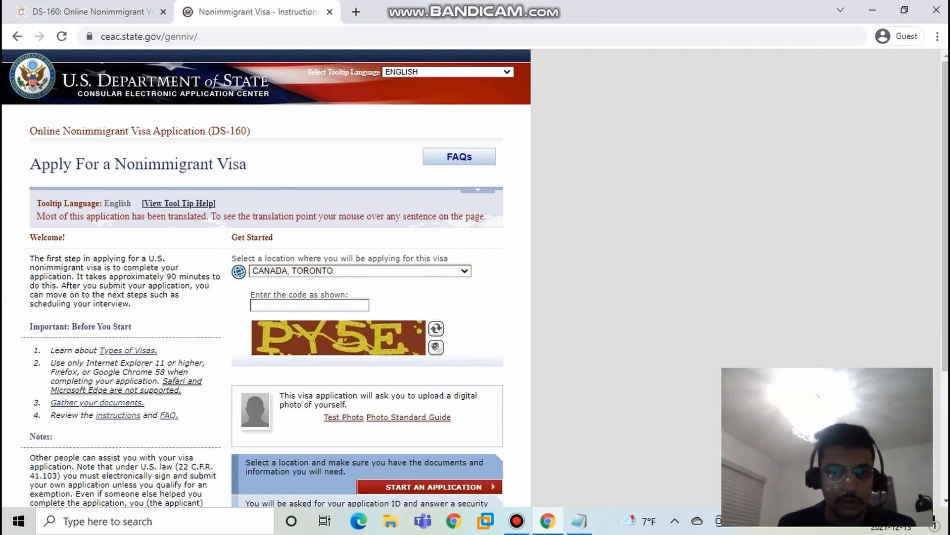
Step: Enter the verification code shown in the image and start a new DS-160 application
{"action": "left_click", "coordinate": [297, 305]}
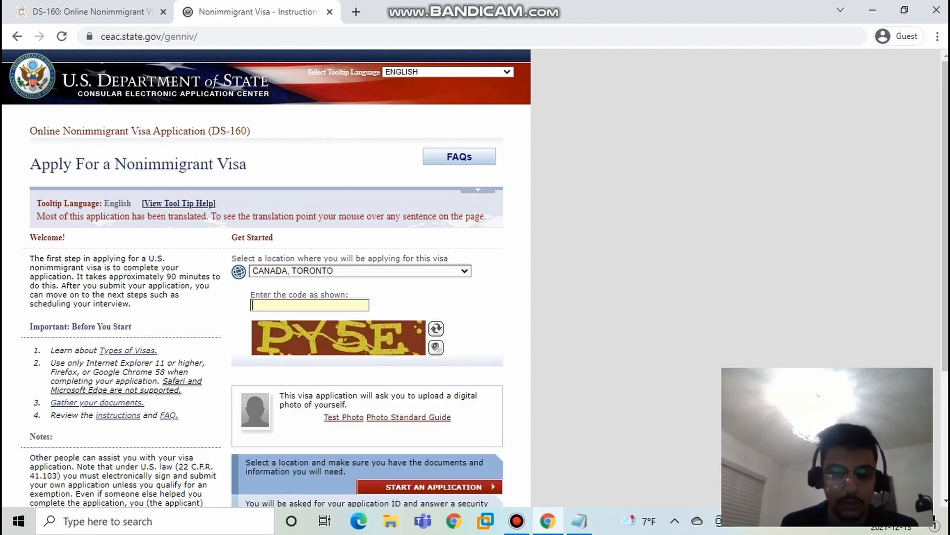
{"action": "type", "text": "PY"}
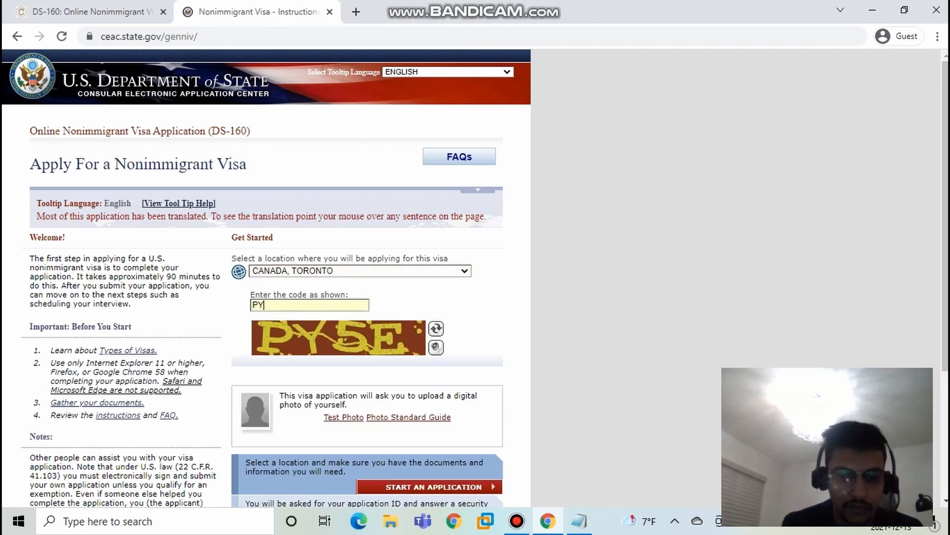
{"action": "type", "text": "5"}
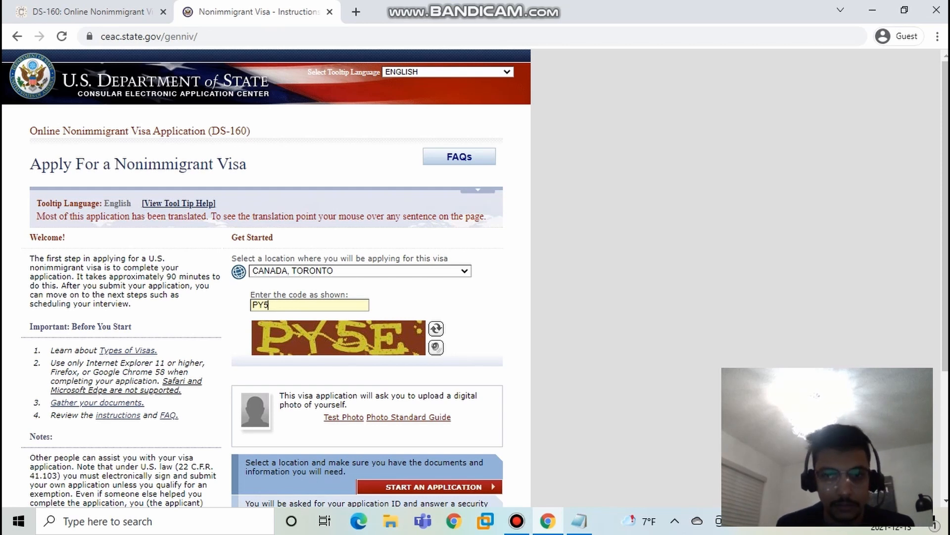
{"action": "type", "text": "E"}
{"action": "scroll", "coordinate": [266, 277], "scroll_direction": "down", "scroll_amount": 3}
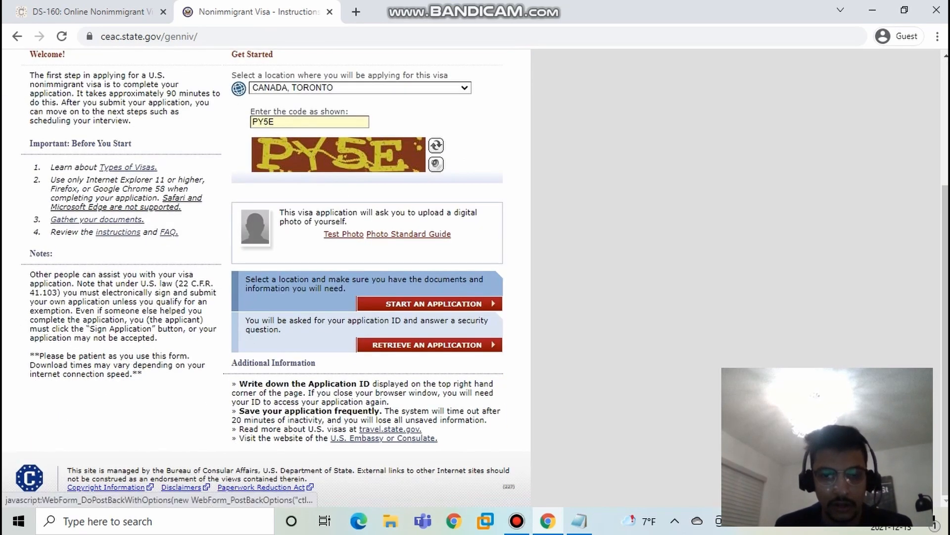
{"action": "left_click", "coordinate": [428, 345]}
Step: Agree to the privacy terms and copy the application ID into the open Notepad note, returning to the application page
{"action": "scroll", "coordinate": [266, 277], "scroll_direction": "down", "scroll_amount": 6}
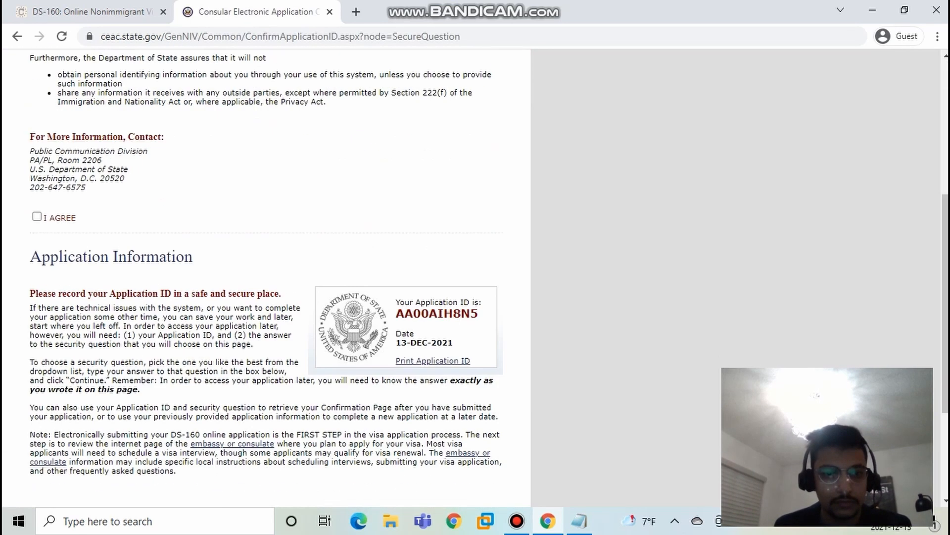
{"action": "left_click", "coordinate": [37, 216]}
{"action": "scroll", "coordinate": [267, 277], "scroll_direction": "down", "scroll_amount": 9}
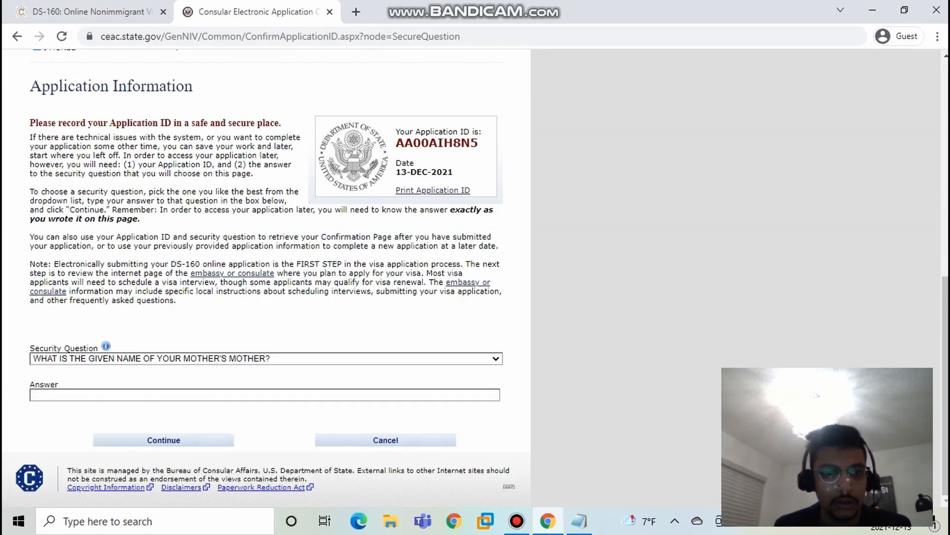
{"action": "double_click", "coordinate": [437, 143]}
{"action": "key", "text": "ctrl+c"}
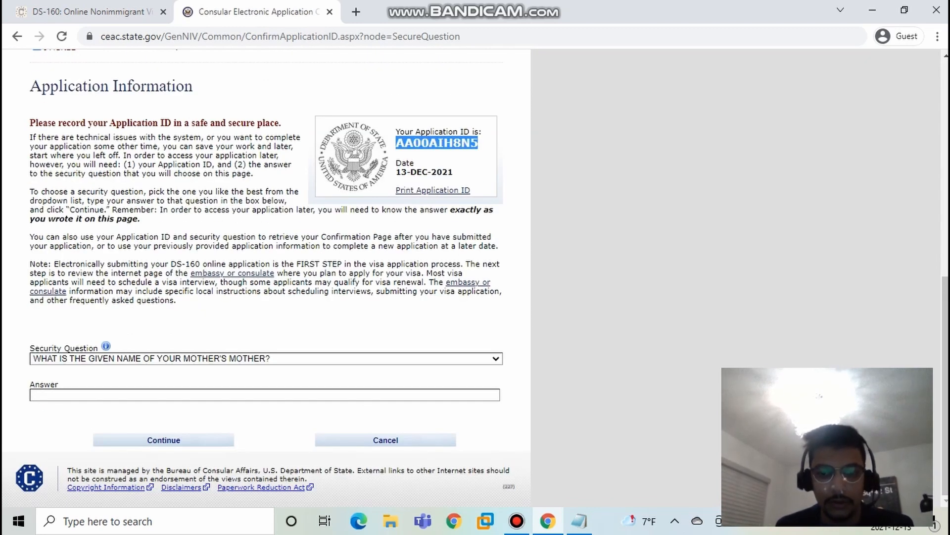
{"action": "left_click", "coordinate": [579, 521]}
{"action": "key", "text": "ctrl+v"}
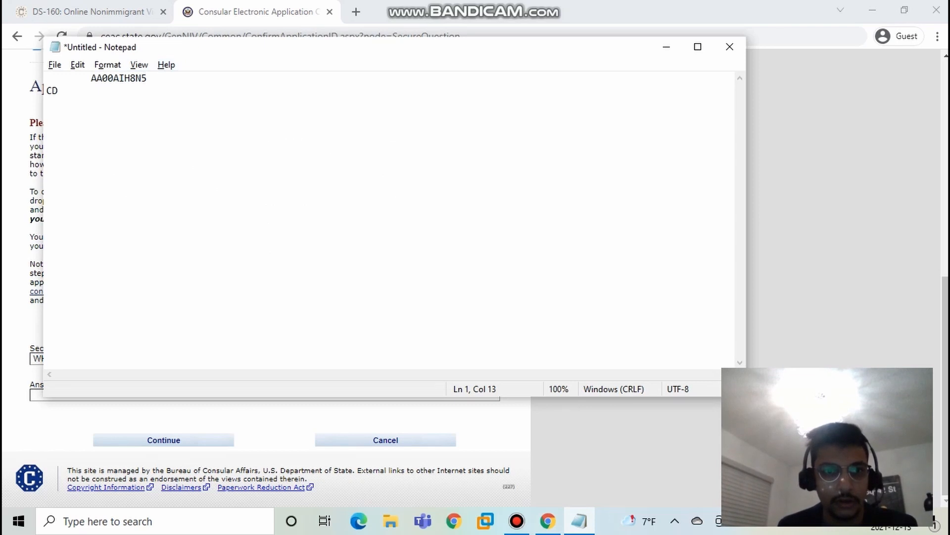
{"action": "key", "text": "alt+Tab"}
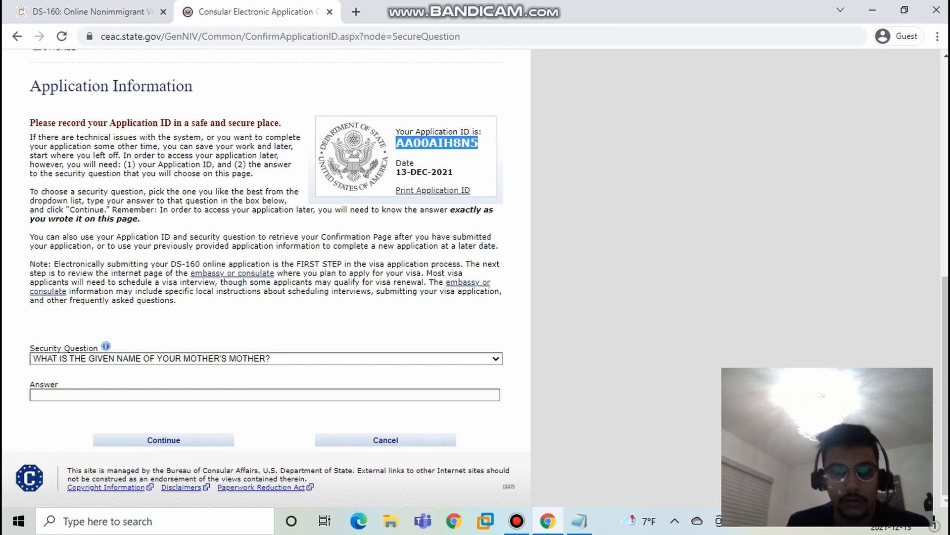
Step: Select the security question about the given name of your father's father, enter the security answer and continue to Personal Information 1
{"action": "left_click", "coordinate": [267, 359]}
{"action": "left_click", "coordinate": [266, 358]}
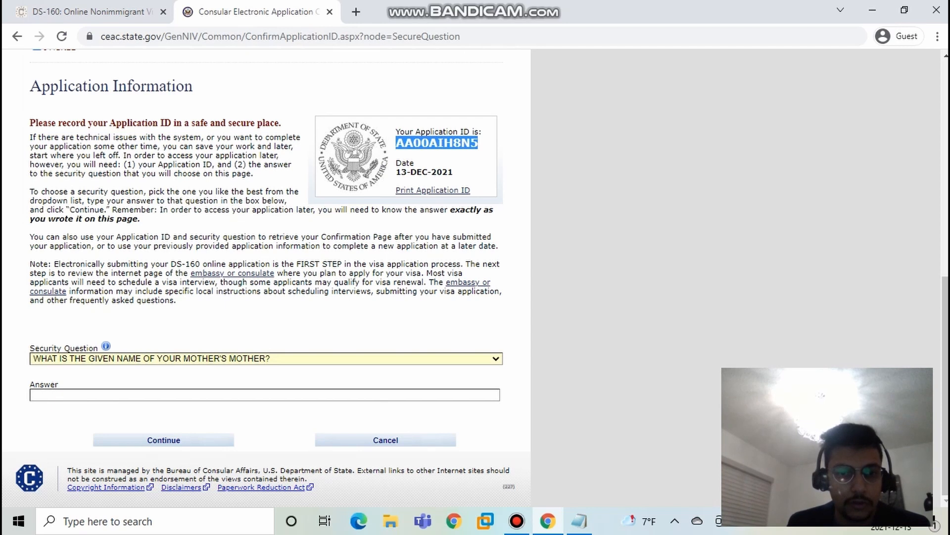
{"action": "left_click", "coordinate": [266, 358]}
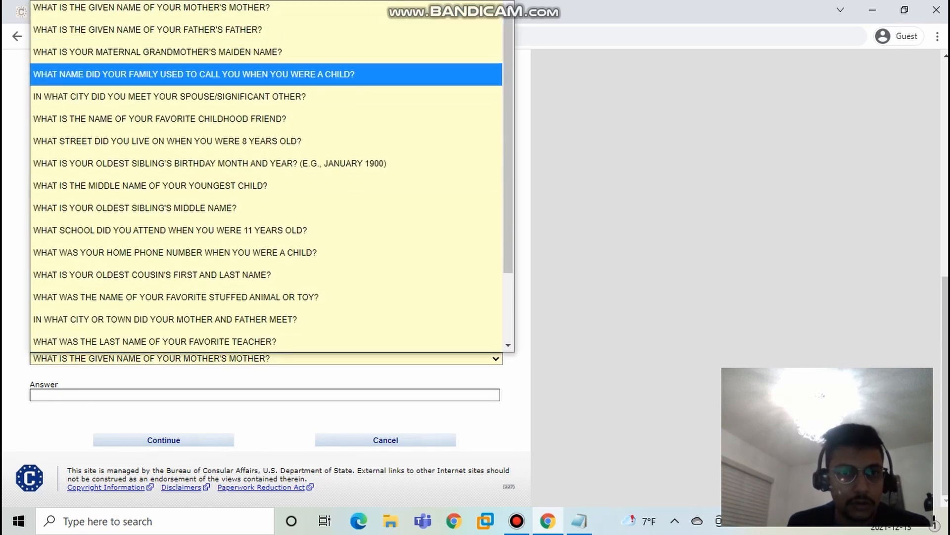
{"action": "key", "text": "Return"}
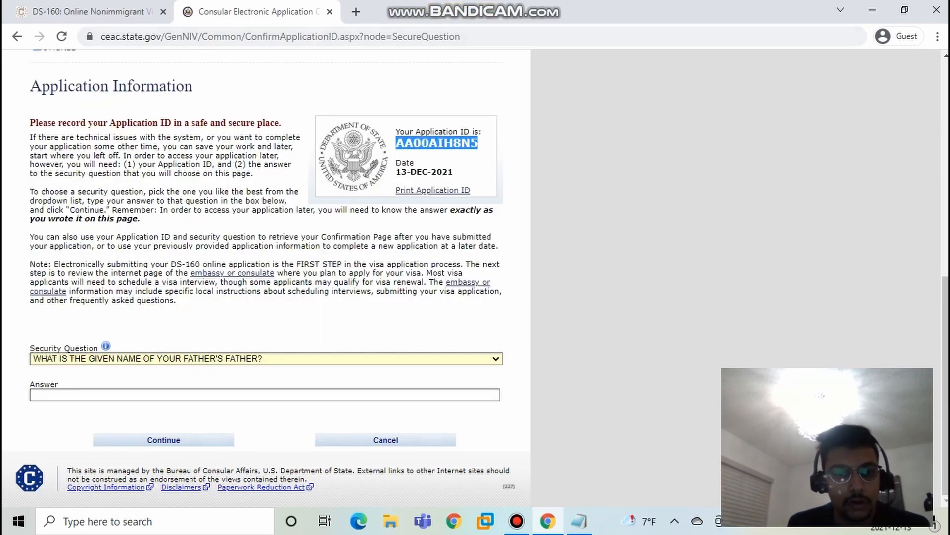
{"action": "key", "text": "Tab"}
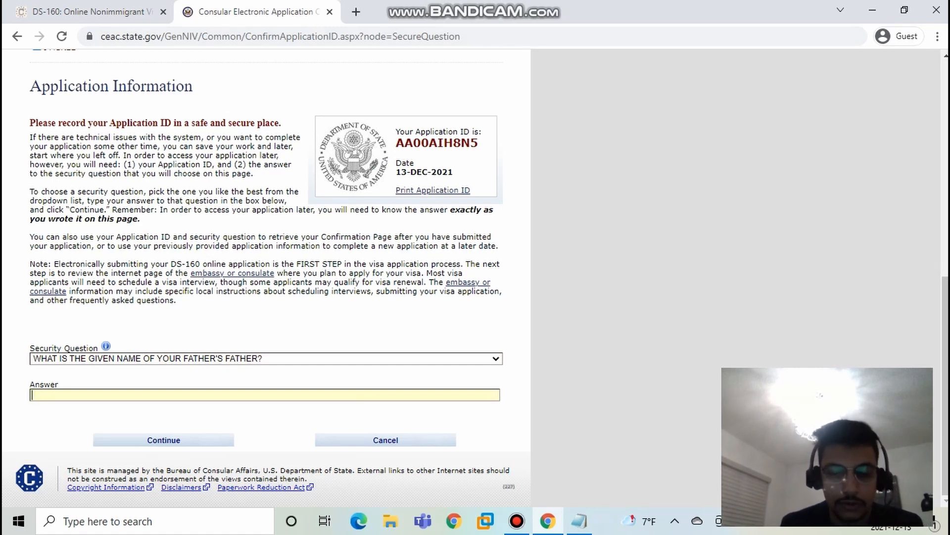
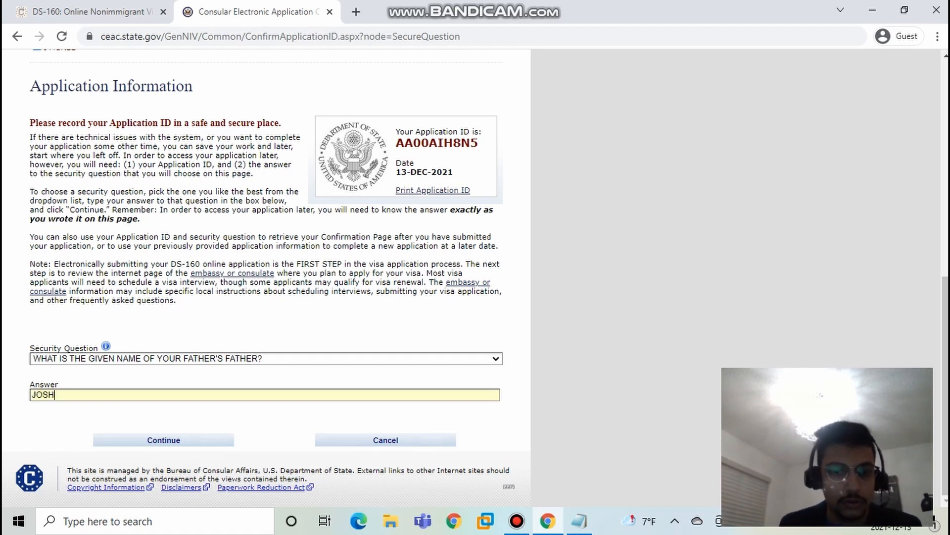
{"action": "key", "text": "Return"}
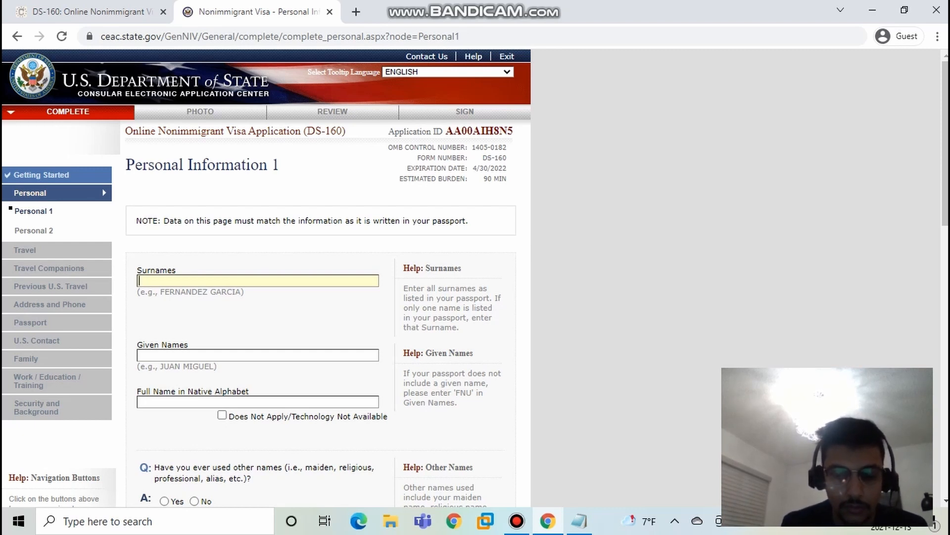
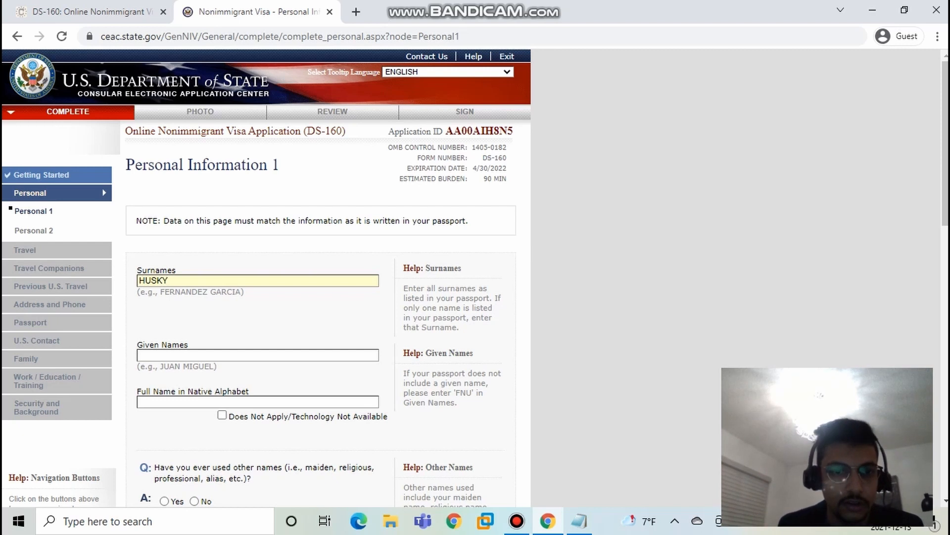
Step: Enter the applicant's surname and given name in the personal information form
{"action": "left_click", "coordinate": [139, 355]}
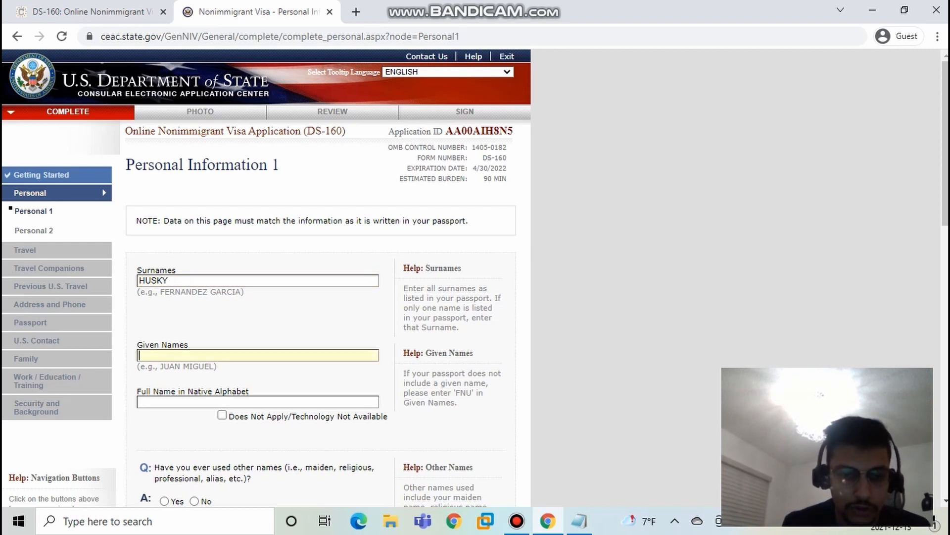
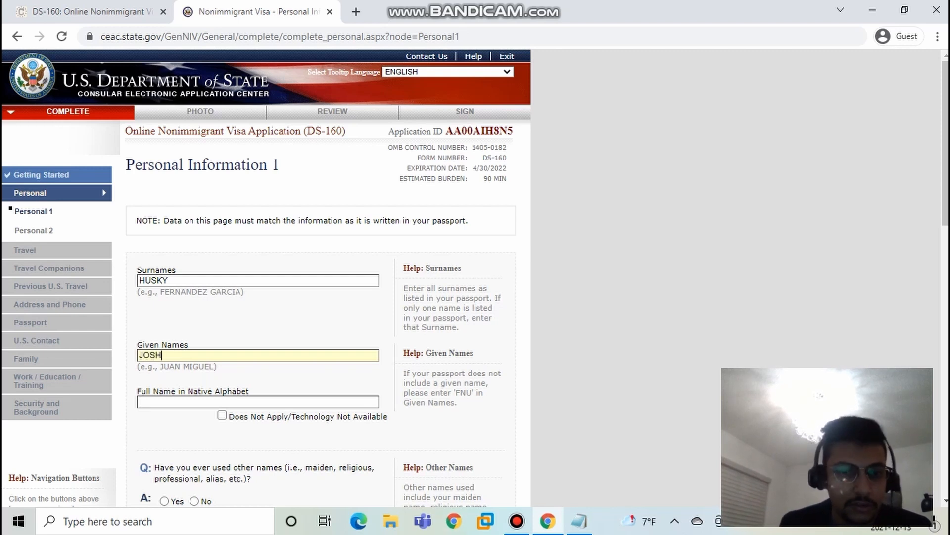
Step: Mark the full name in native alphabet as Does Not Apply/Technology Not Available and answer No to having used other names
{"action": "scroll", "coordinate": [266, 277], "scroll_direction": "down", "scroll_amount": 3}
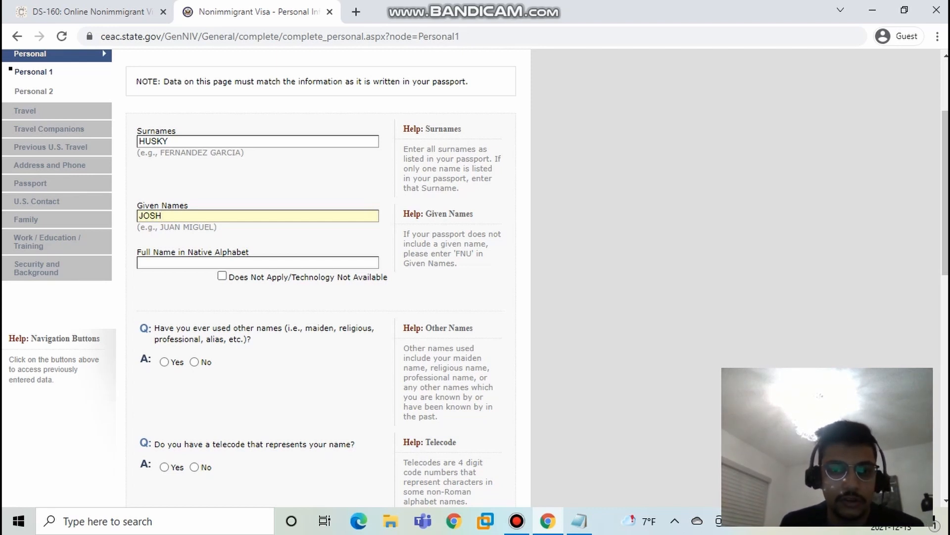
{"action": "key", "text": "Tab"}
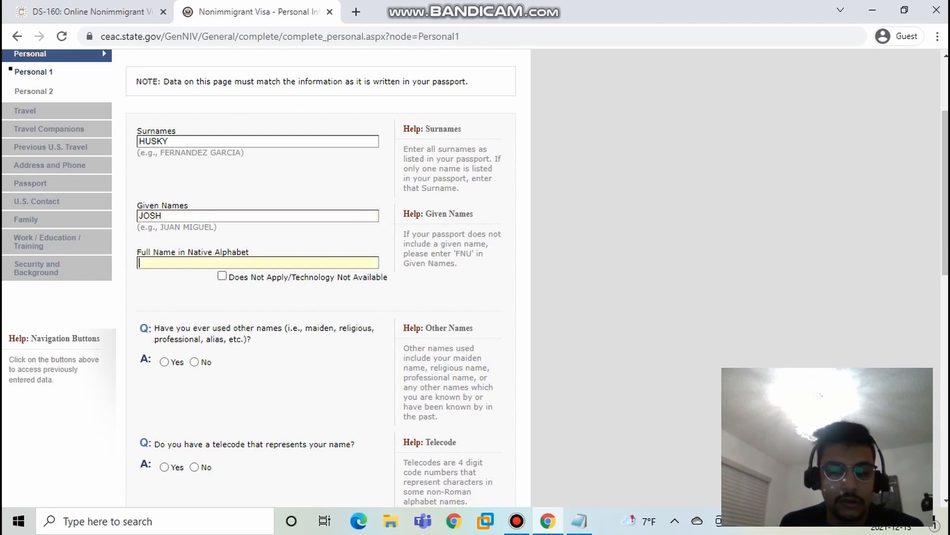
{"action": "left_click", "coordinate": [222, 276]}
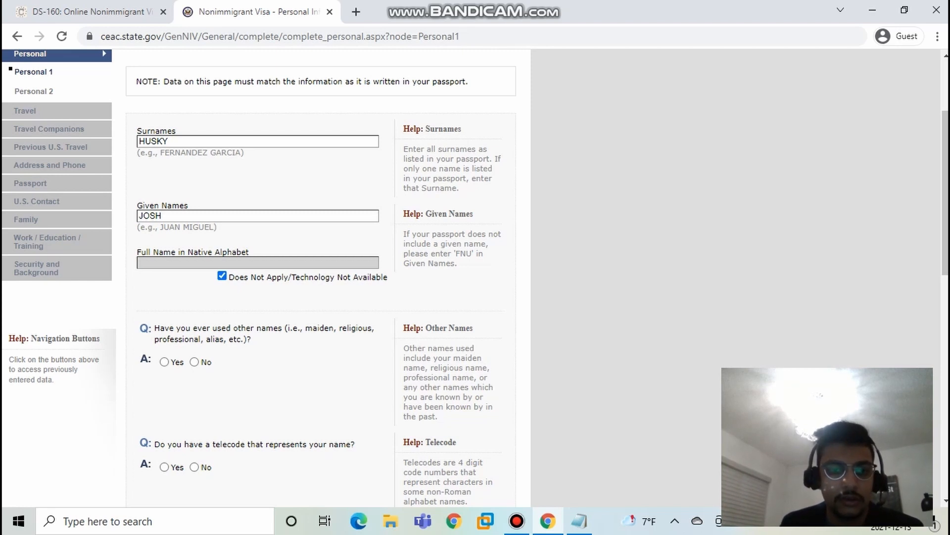
{"action": "left_click", "coordinate": [194, 362]}
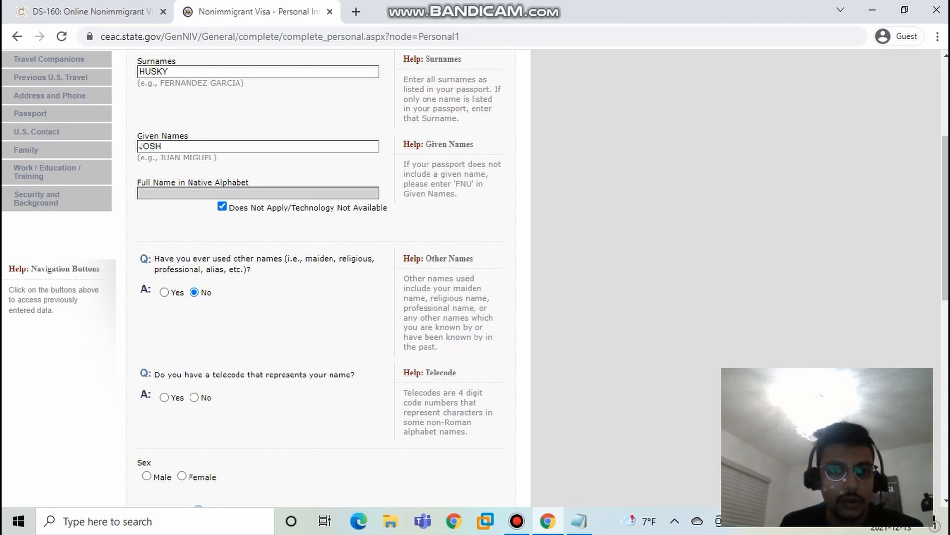
{"action": "scroll", "coordinate": [317, 277], "scroll_direction": "down", "scroll_amount": 2}
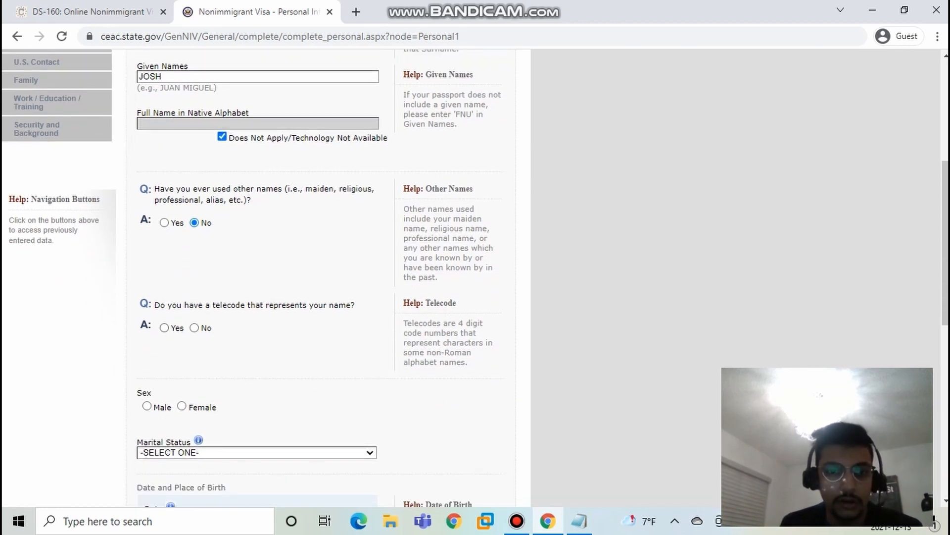
{"action": "scroll", "coordinate": [317, 277], "scroll_direction": "down", "scroll_amount": 2}
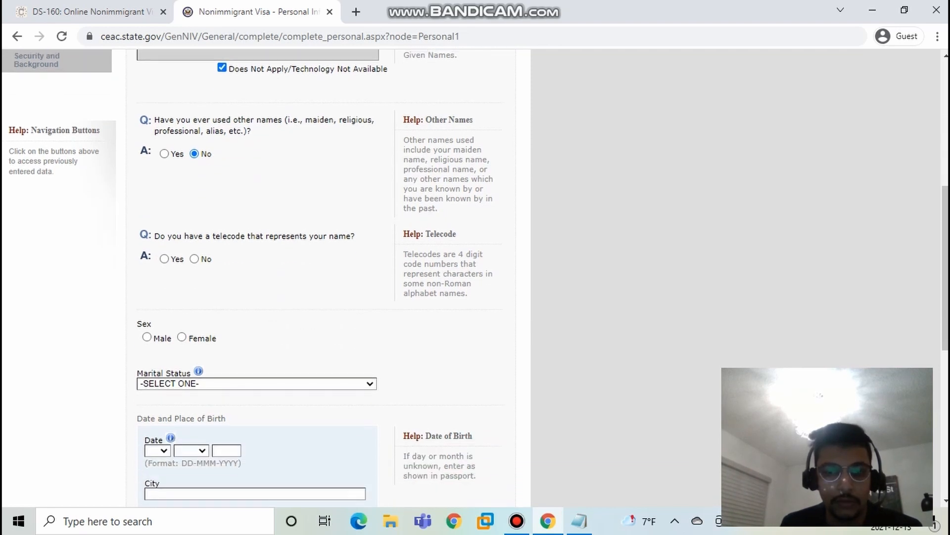
{"action": "scroll", "coordinate": [317, 277], "scroll_direction": "up", "scroll_amount": 4}
{"action": "scroll", "coordinate": [317, 278], "scroll_direction": "up", "scroll_amount": 2}
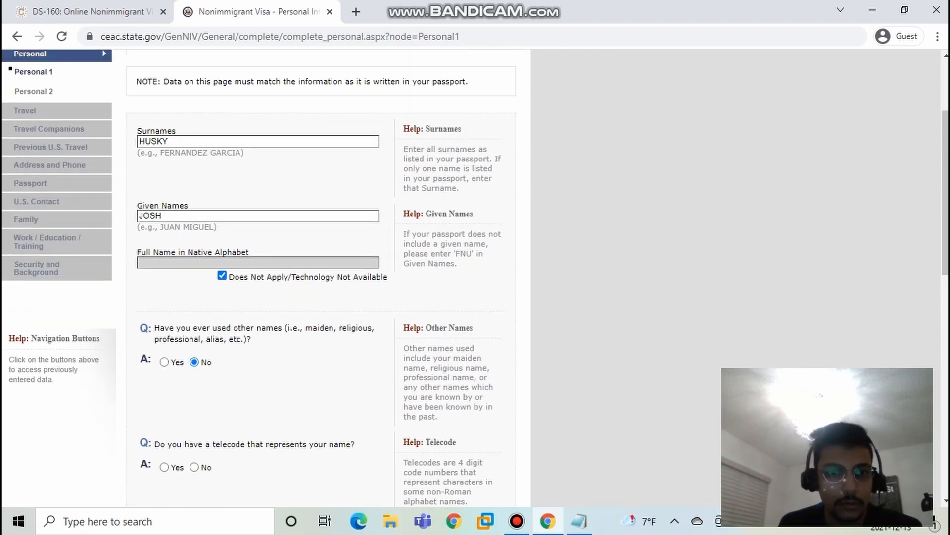
Step: Copy the applicant's given name from the form onto a new line of the Notepad note
{"action": "left_click_drag", "start_coordinate": [163, 216], "coordinate": [138, 216]}
{"action": "key", "text": "ctrl+c"}
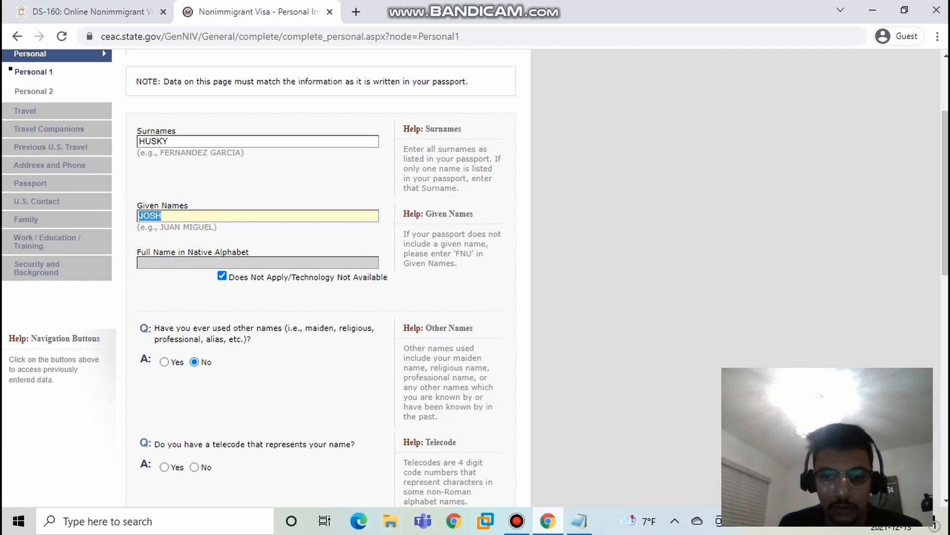
{"action": "left_click", "coordinate": [579, 521]}
{"action": "left_click", "coordinate": [58, 91]}
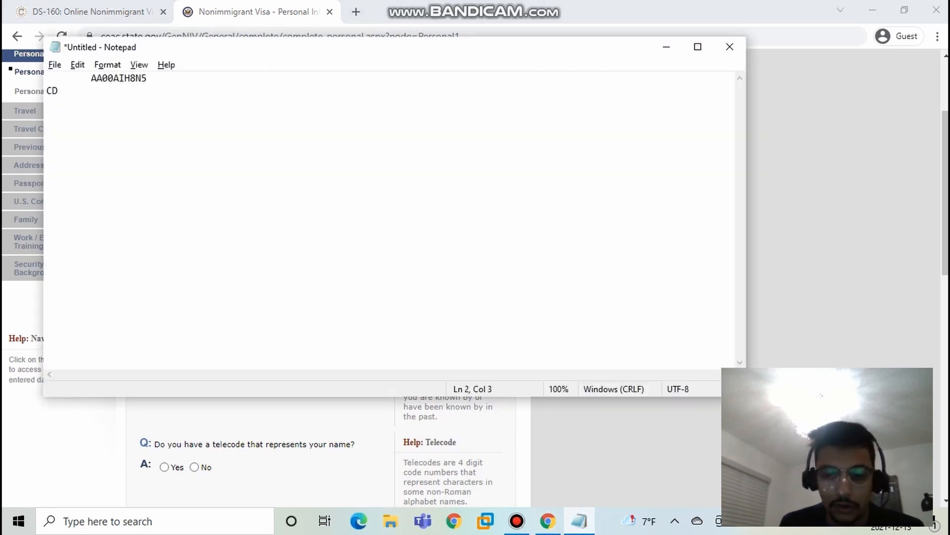
{"action": "key", "text": "ctrl+v"}
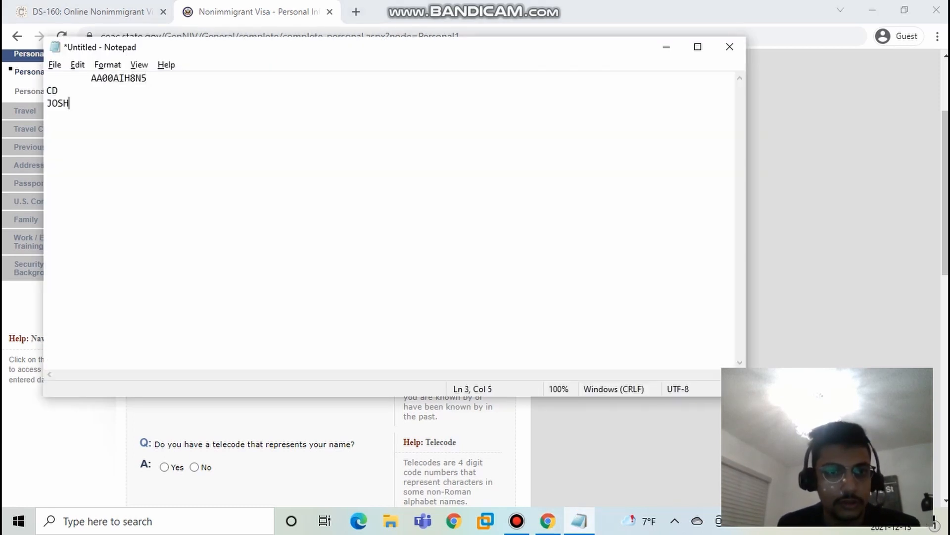
Step: Copy the applicant's surname from the form and append it after the given name in the Notepad note
{"action": "key", "text": "alt+Tab"}
{"action": "left_click", "coordinate": [169, 141]}
{"action": "double_click", "coordinate": [169, 141]}
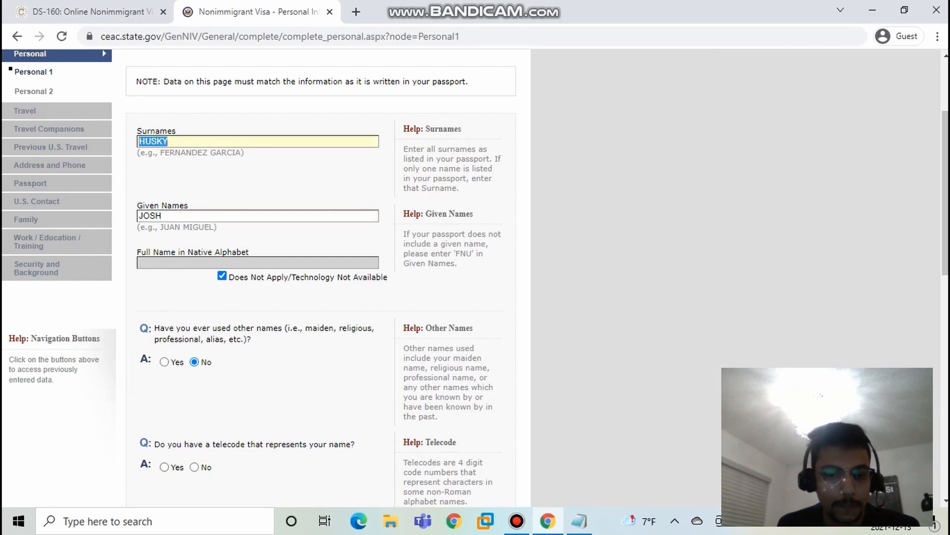
{"action": "key", "text": "ctrl+c"}
{"action": "key", "text": "alt+Tab"}
{"action": "key", "text": "ctrl+v"}
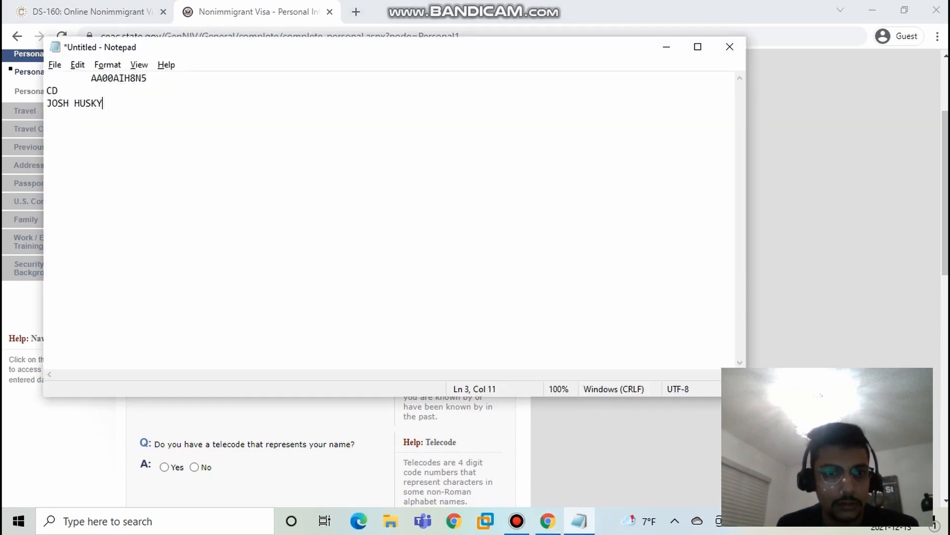
{"action": "key", "text": "alt+Tab"}
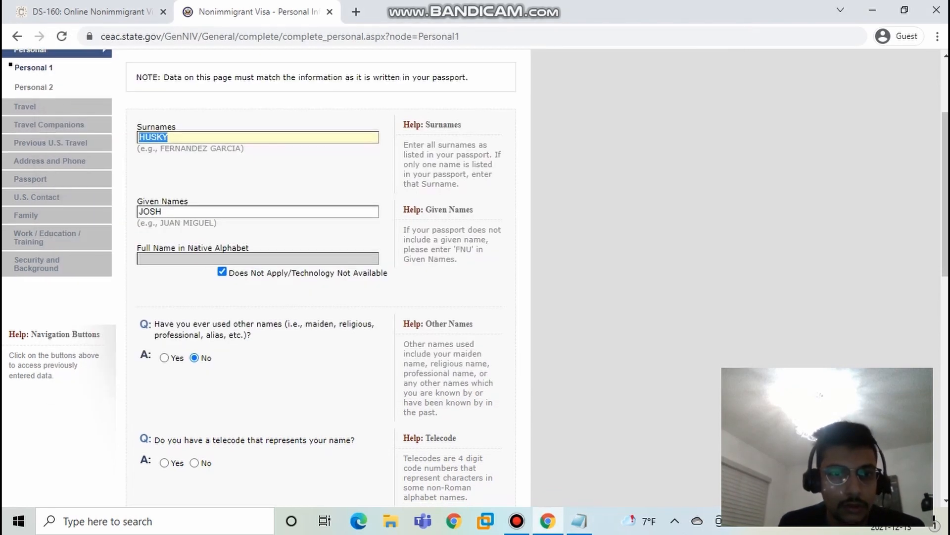
Step: Replace the short second line of the Notepad note with a given name in capital letters
{"action": "scroll", "coordinate": [317, 277], "scroll_direction": "down", "scroll_amount": 4}
{"action": "key", "text": "alt+Tab"}
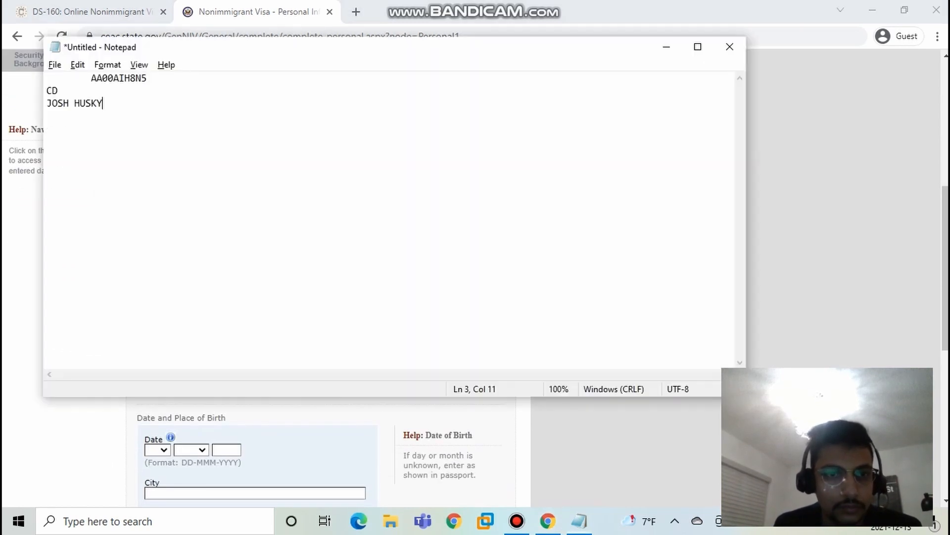
{"action": "key", "text": "Up"}
{"action": "key", "text": "shift+Left"}
{"action": "key", "text": "shift+Left"}
{"action": "type", "text": "josh"}
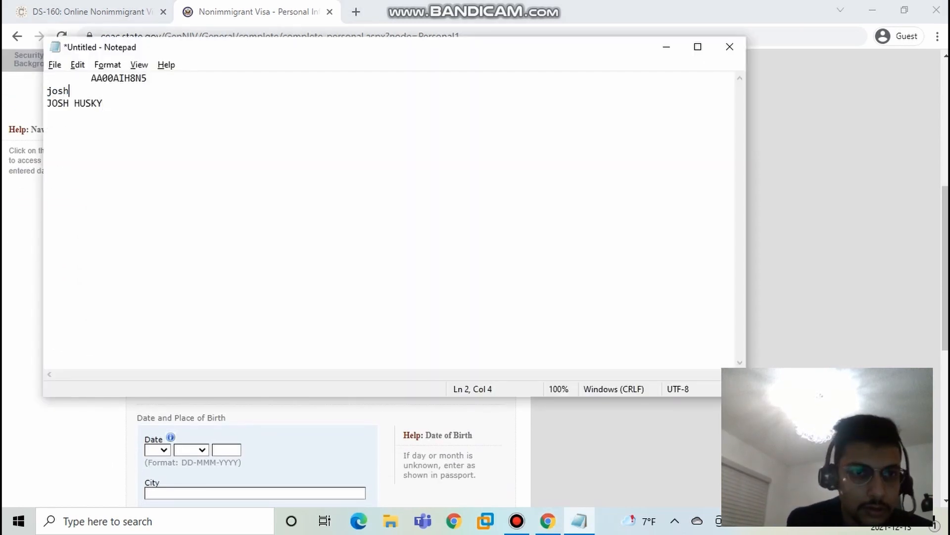
{"action": "key", "text": "BackSpace"}
{"action": "key", "text": "BackSpace"}
{"action": "key", "text": "BackSpace"}
{"action": "key", "text": "BackSpace"}
{"action": "type", "text": "JOSH"}
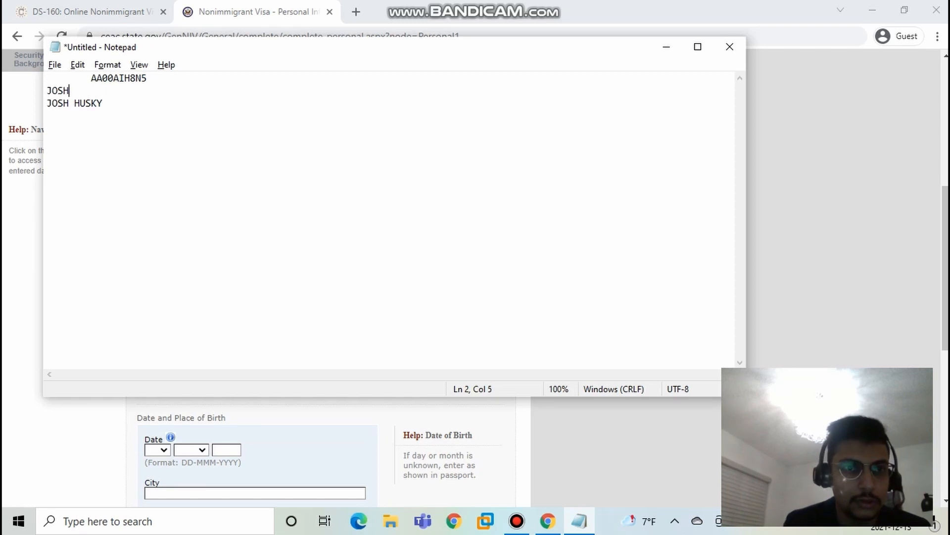
{"action": "key", "text": "alt+Tab"}
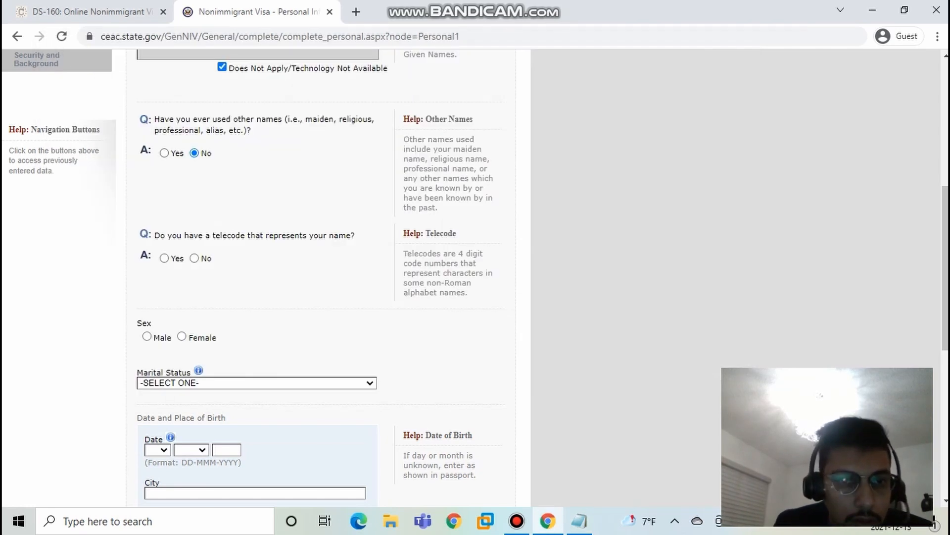
Step: Review the application ID and names on the form against the lines recorded in the Notepad note, and minimize the note
{"action": "scroll", "coordinate": [317, 277], "scroll_direction": "up", "scroll_amount": 3}
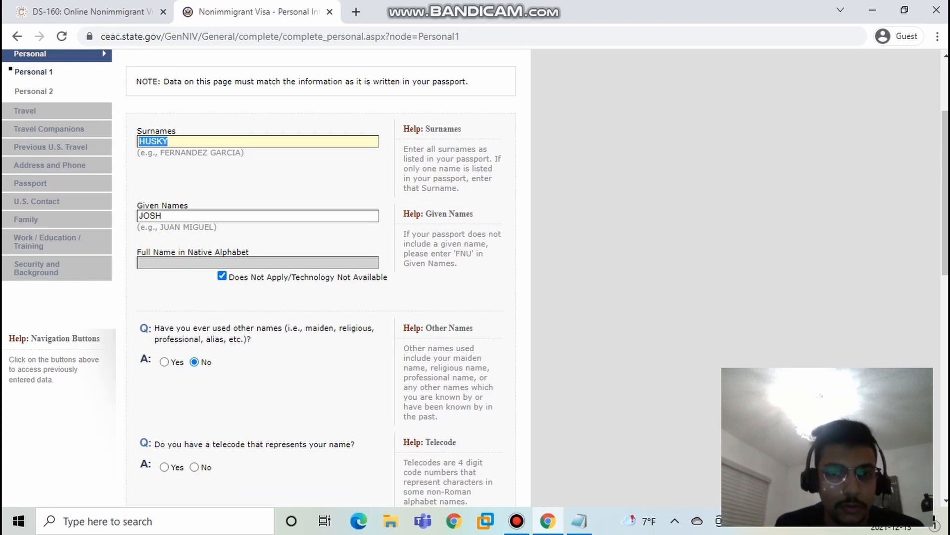
{"action": "scroll", "coordinate": [266, 277], "scroll_direction": "up", "scroll_amount": 3}
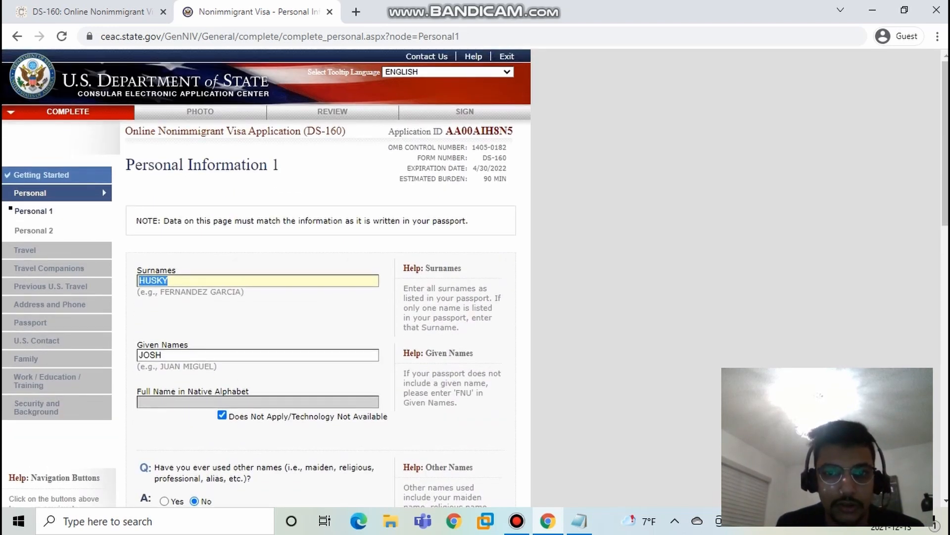
{"action": "scroll", "coordinate": [266, 277], "scroll_direction": "down", "scroll_amount": 3}
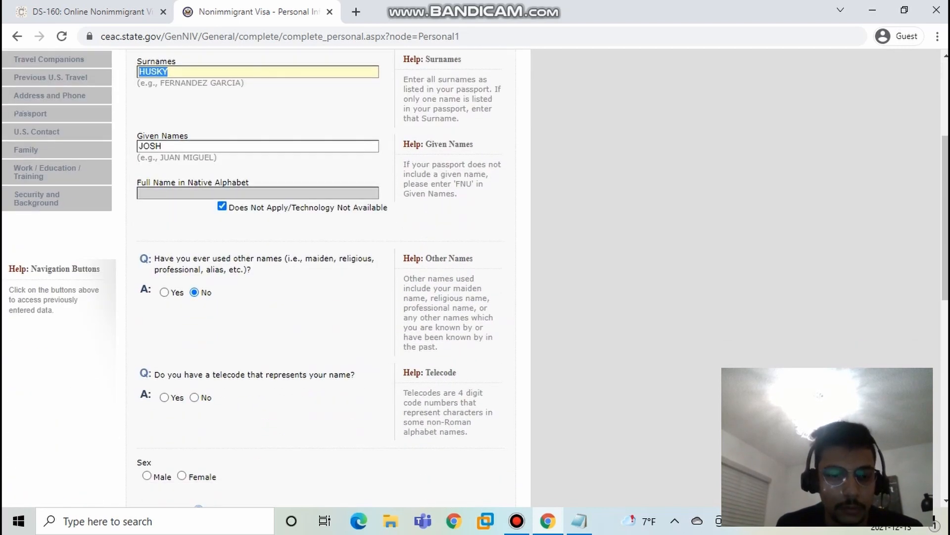
{"action": "key", "text": "alt+Tab"}
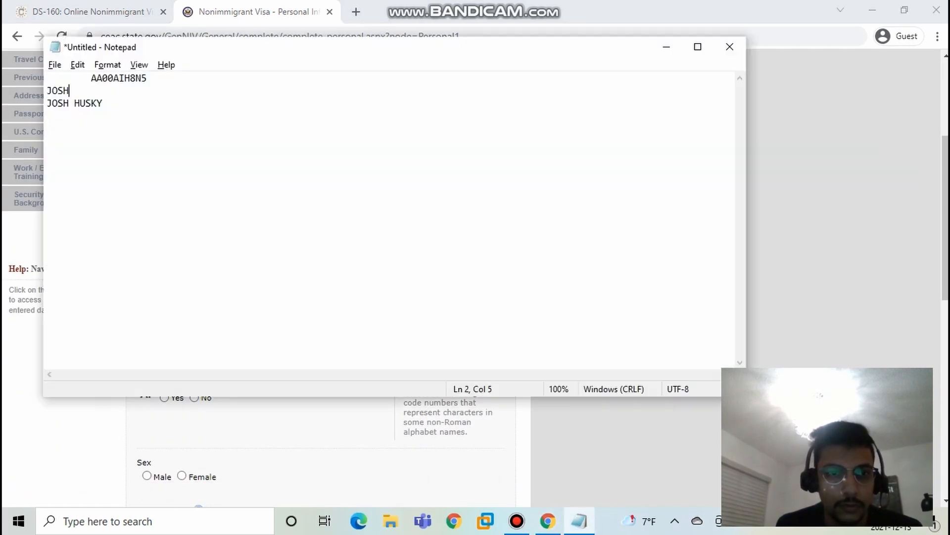
{"action": "key", "text": "shift+Left"}
{"action": "key", "text": "shift+Left"}
{"action": "key", "text": "shift+Left"}
{"action": "key", "text": "shift+Left"}
{"action": "left_click", "coordinate": [58, 90]}
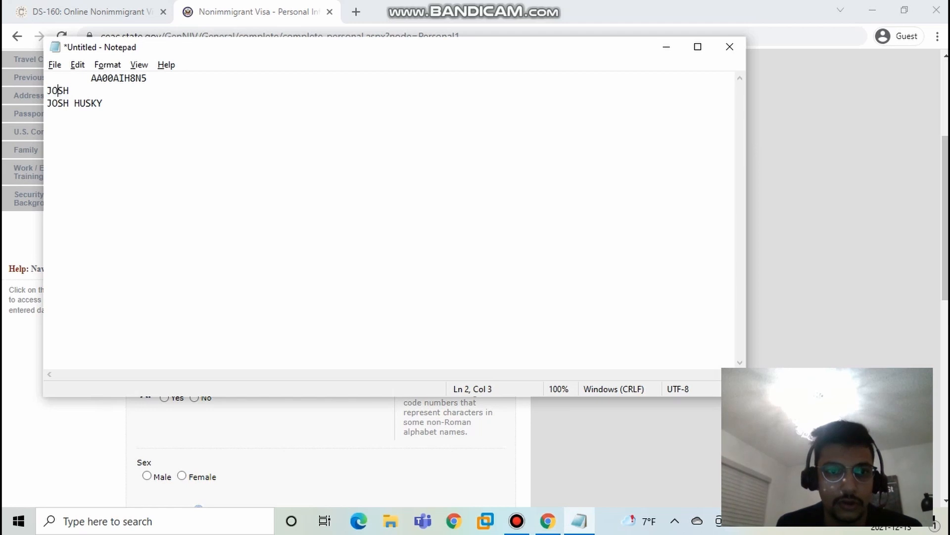
{"action": "left_click", "coordinate": [119, 78]}
{"action": "left_click", "coordinate": [68, 91]}
{"action": "left_click", "coordinate": [116, 78]}
{"action": "left_click", "coordinate": [63, 91]}
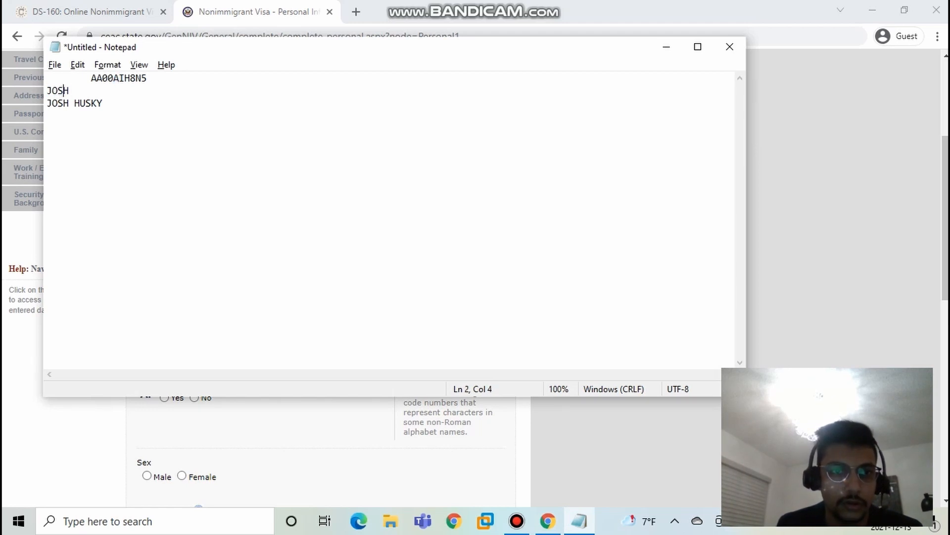
{"action": "key", "text": "Down"}
{"action": "key", "text": "End"}
{"action": "key", "text": "ctrl+shift+Left"}
{"action": "key", "text": "ctrl+shift+Left"}
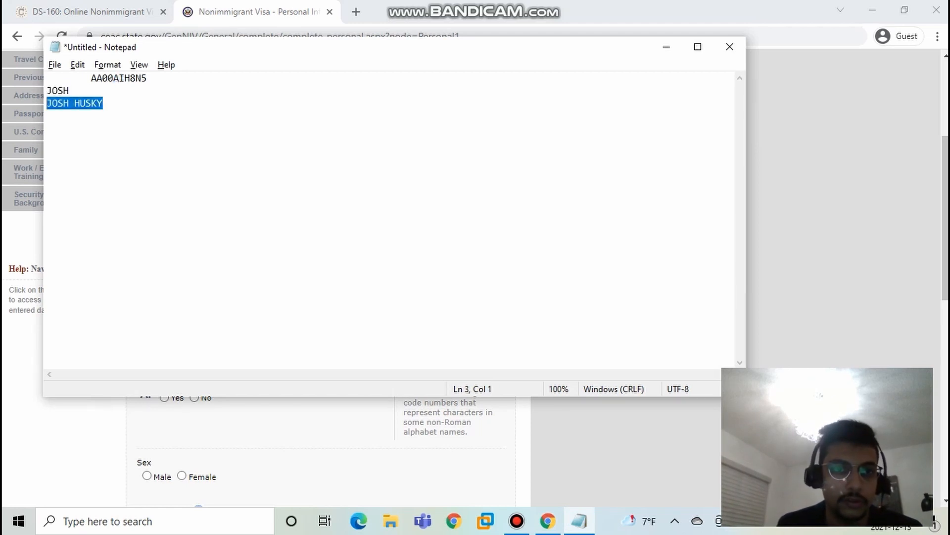
{"action": "left_click", "coordinate": [51, 103]}
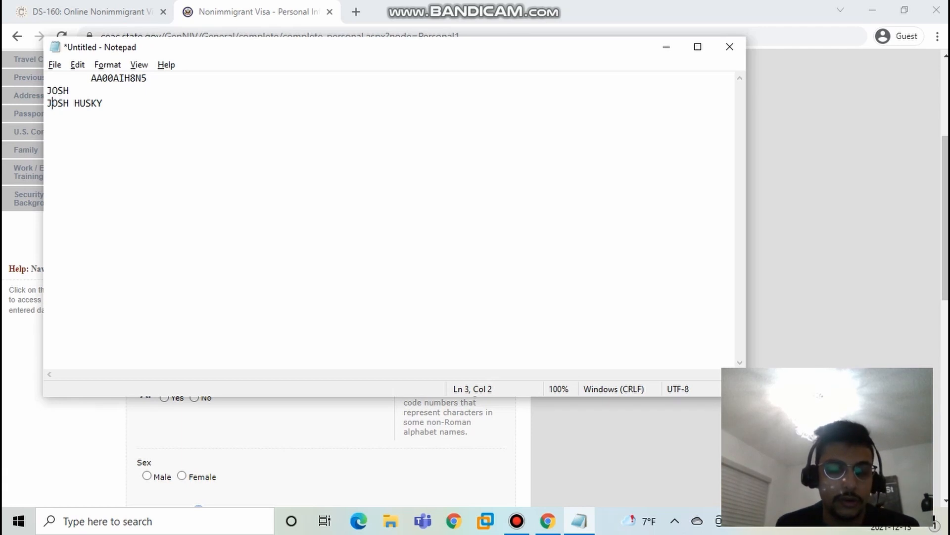
{"action": "key", "text": "End"}
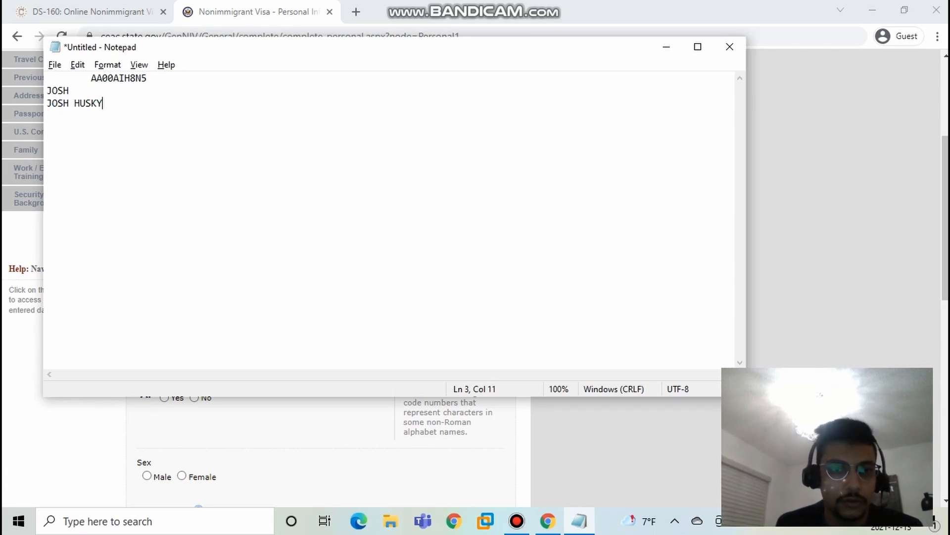
{"action": "key", "text": "shift+Home"}
{"action": "key", "text": "Up"}
{"action": "key", "text": "End"}
{"action": "key", "text": "shift+Home"}
{"action": "key", "text": "shift+Up"}
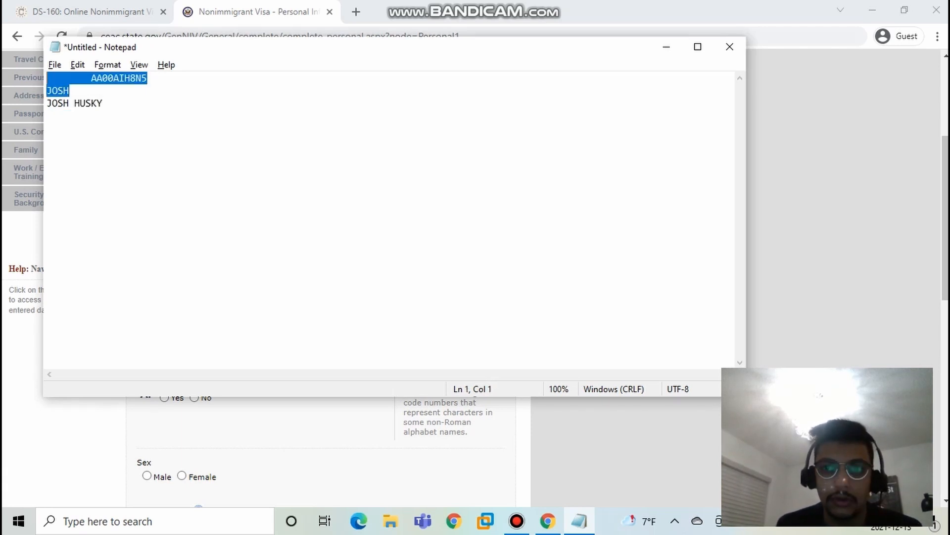
{"action": "left_click", "coordinate": [667, 46]}
Step: Set the applicant's sex to Male and the marital status to SINGLE in the personal information form
{"action": "scroll", "coordinate": [317, 277], "scroll_direction": "down", "scroll_amount": 4}
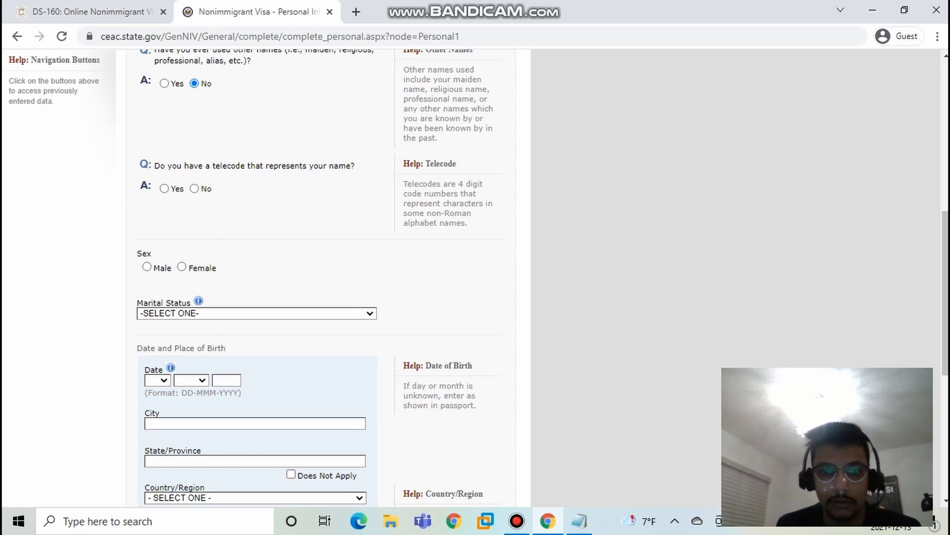
{"action": "scroll", "coordinate": [316, 278], "scroll_direction": "down", "scroll_amount": 3}
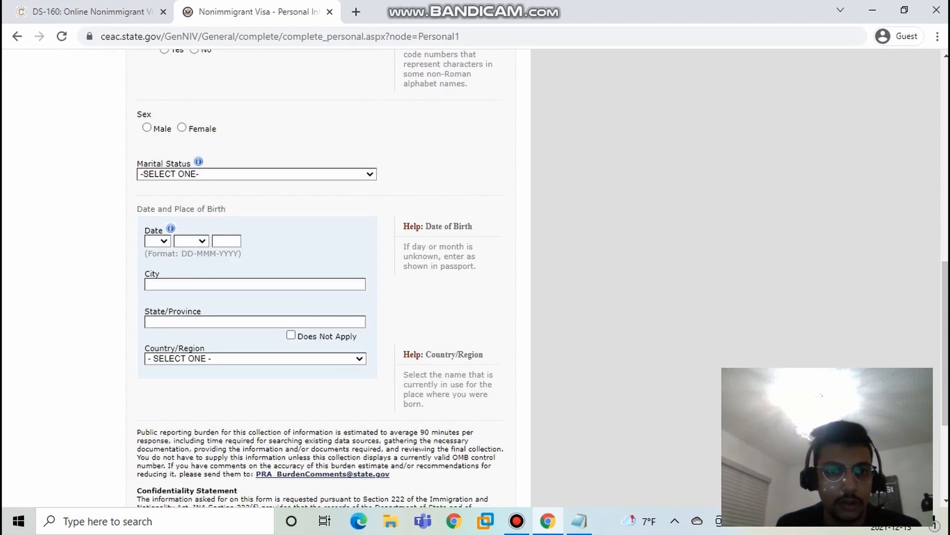
{"action": "left_click", "coordinate": [147, 128]}
{"action": "left_click", "coordinate": [257, 175]}
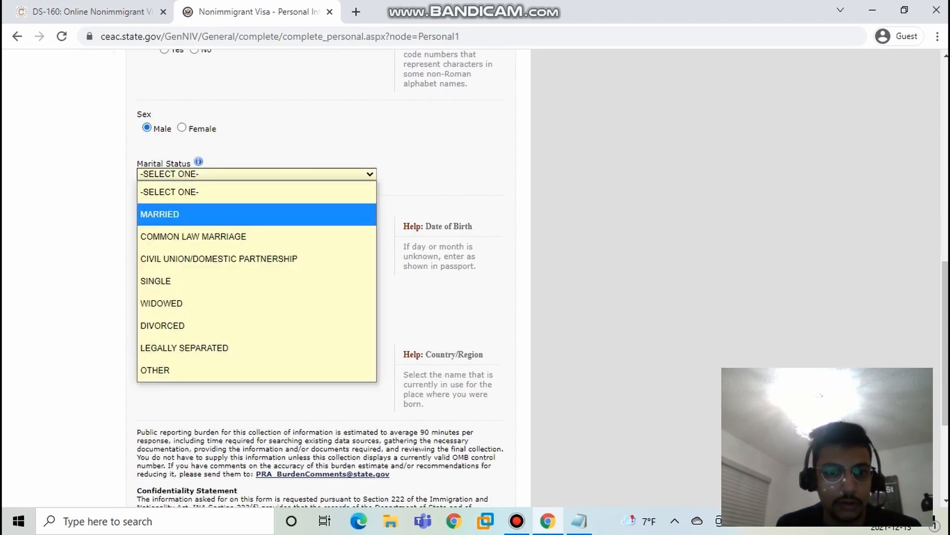
{"action": "left_click", "coordinate": [163, 280]}
Step: Enter the applicant's date of birth by choosing the day and month and filling in the year
{"action": "left_click", "coordinate": [157, 240]}
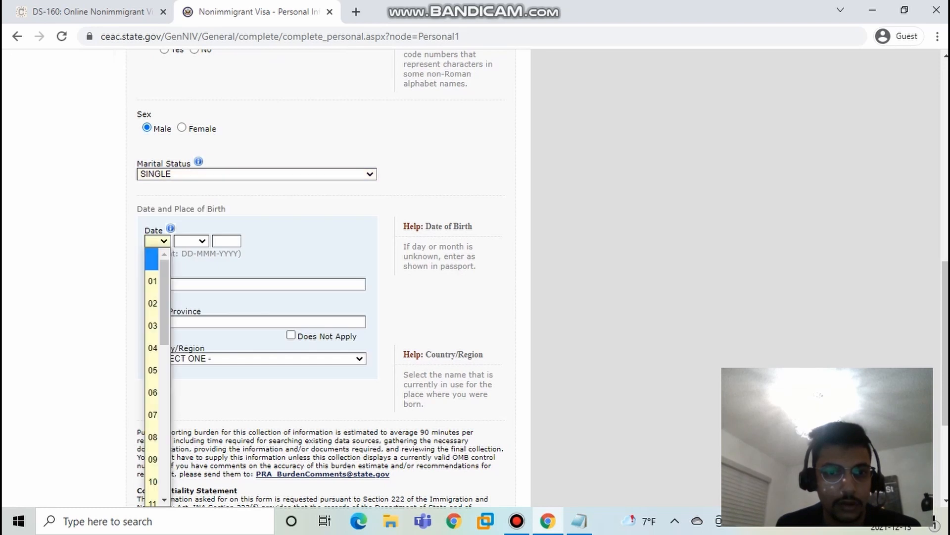
{"action": "left_click", "coordinate": [155, 275]}
{"action": "left_click", "coordinate": [191, 240]}
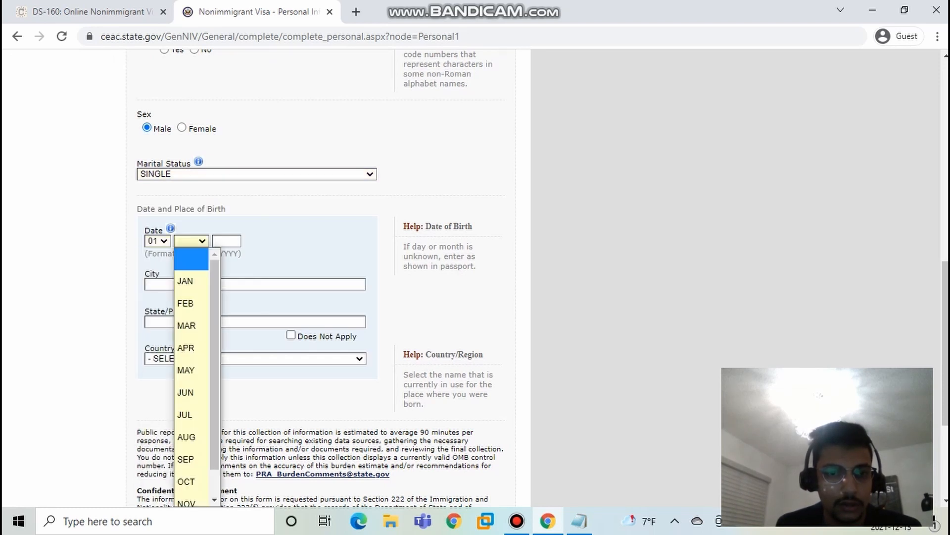
{"action": "left_click", "coordinate": [188, 280]}
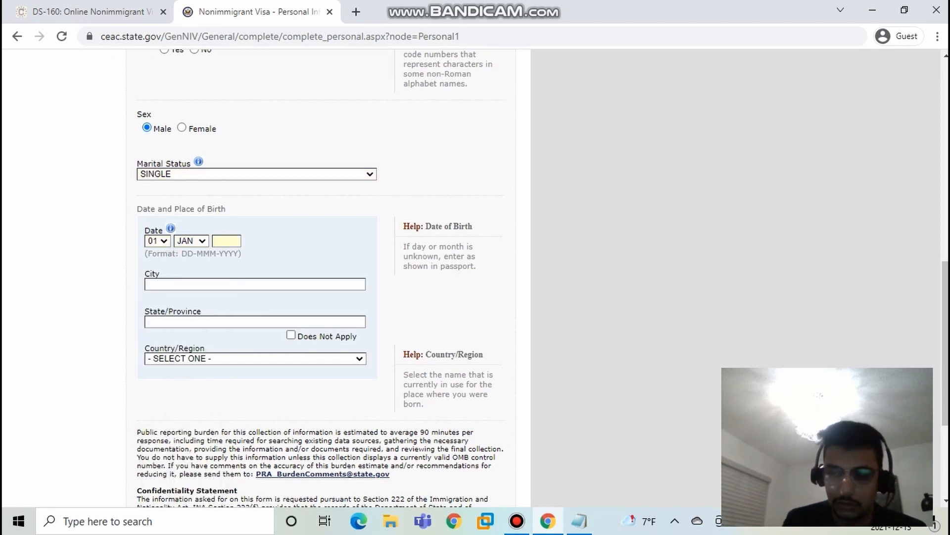
{"action": "type", "text": "2000"}
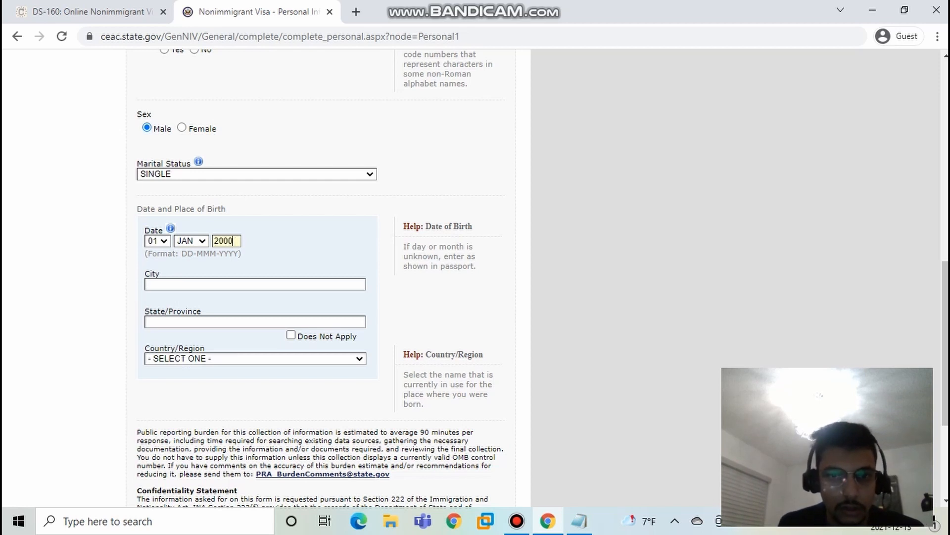
Step: Enter JAIPUR as the city of birth and RAJASTHAN as the state or province
{"action": "key", "text": "Tab"}
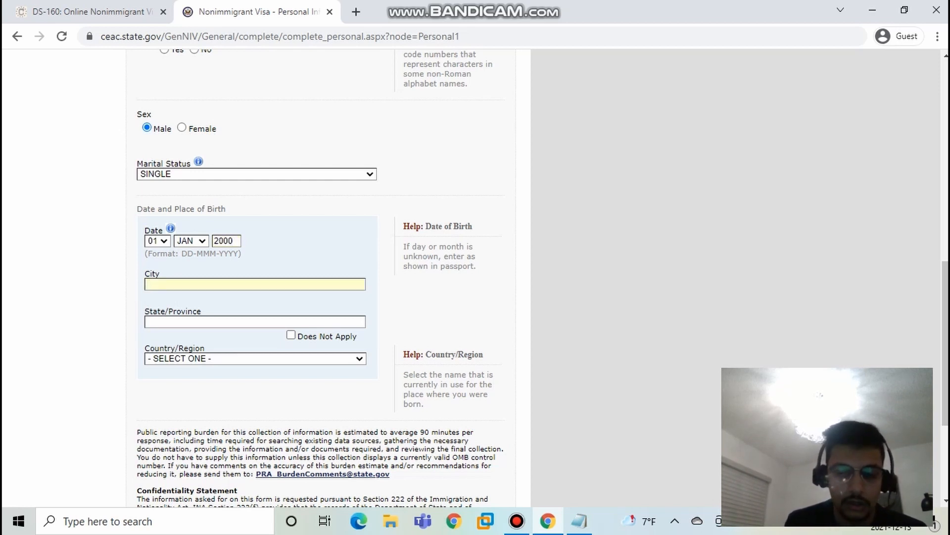
{"action": "type", "text": "JAIPUR"}
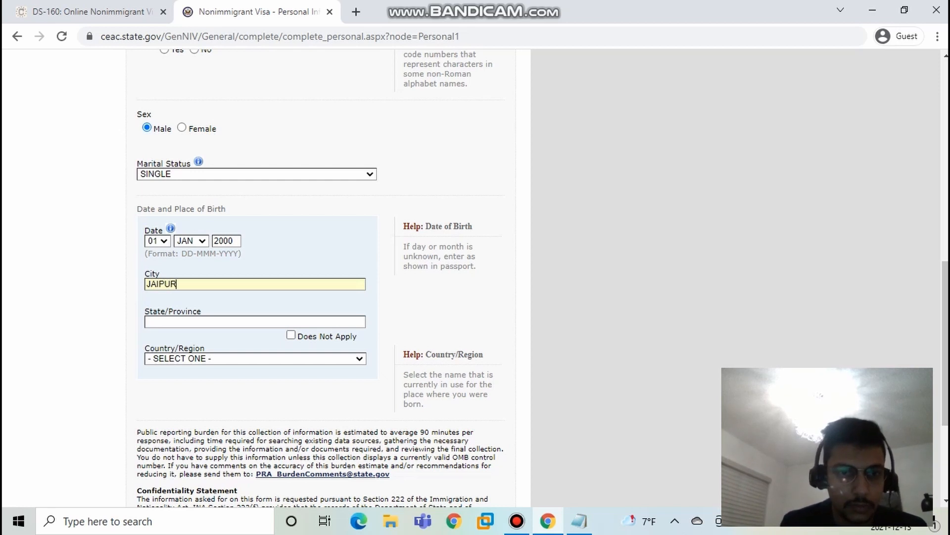
{"action": "key", "text": "Tab"}
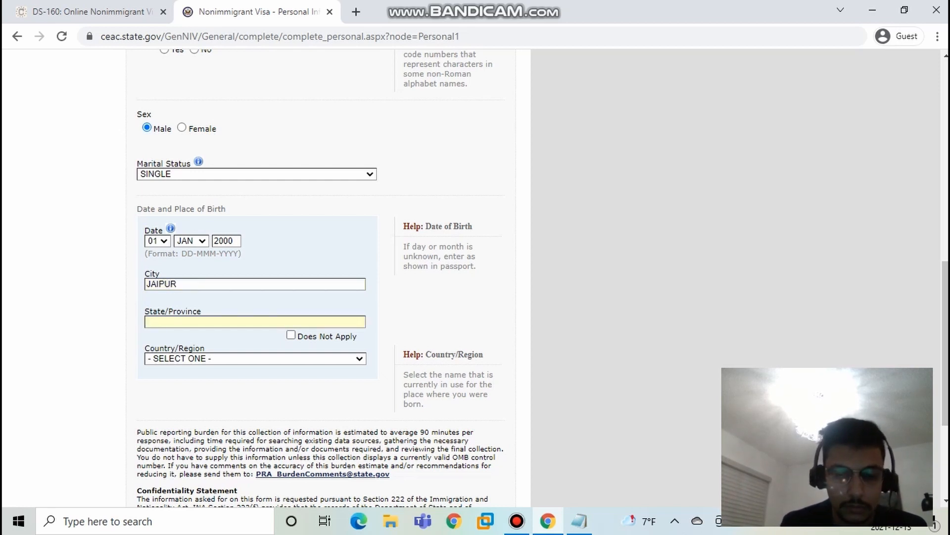
{"action": "type", "text": "RAJASTHAN"}
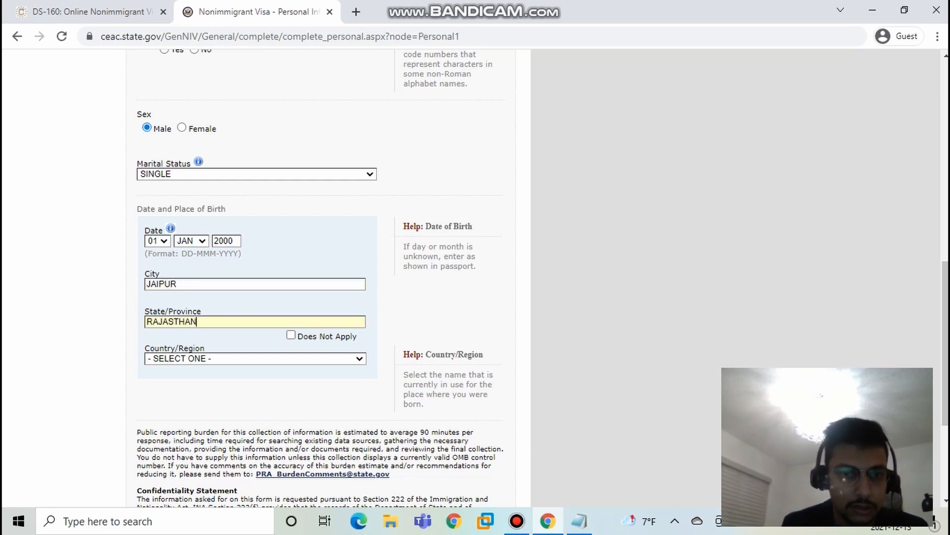
Step: Select INDIA as the country or region of birth and submit the Personal Information 1 page
{"action": "left_click", "coordinate": [255, 358]}
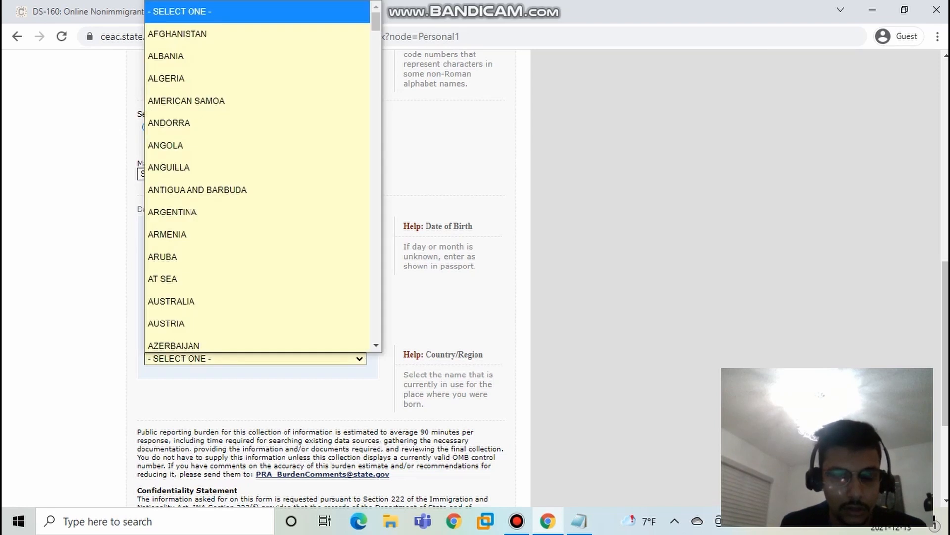
{"action": "type", "text": "ind"}
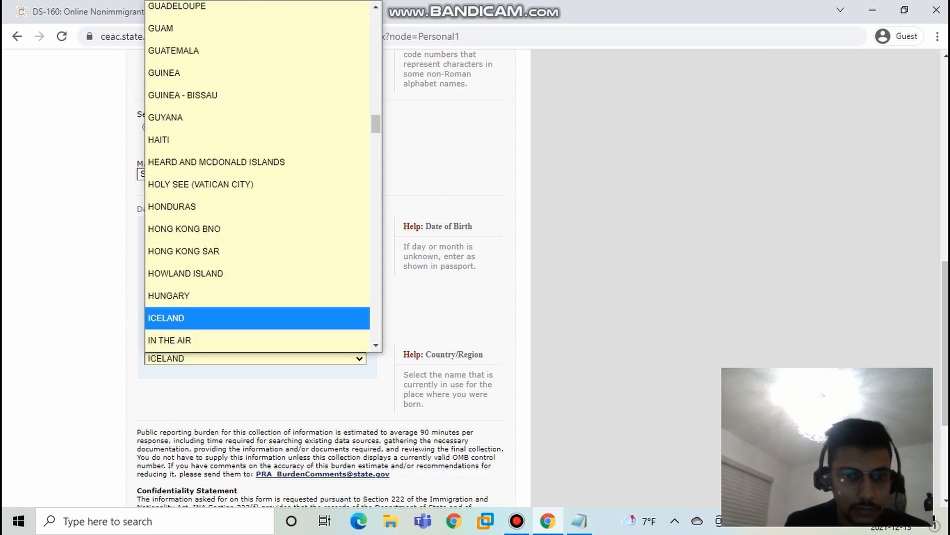
{"action": "key", "text": "Return"}
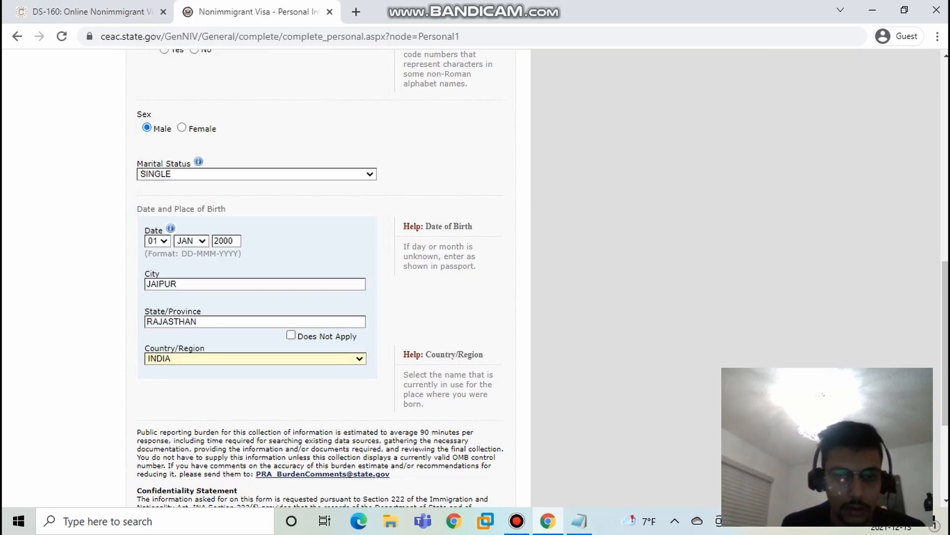
{"action": "scroll", "coordinate": [268, 277], "scroll_direction": "down", "scroll_amount": 4}
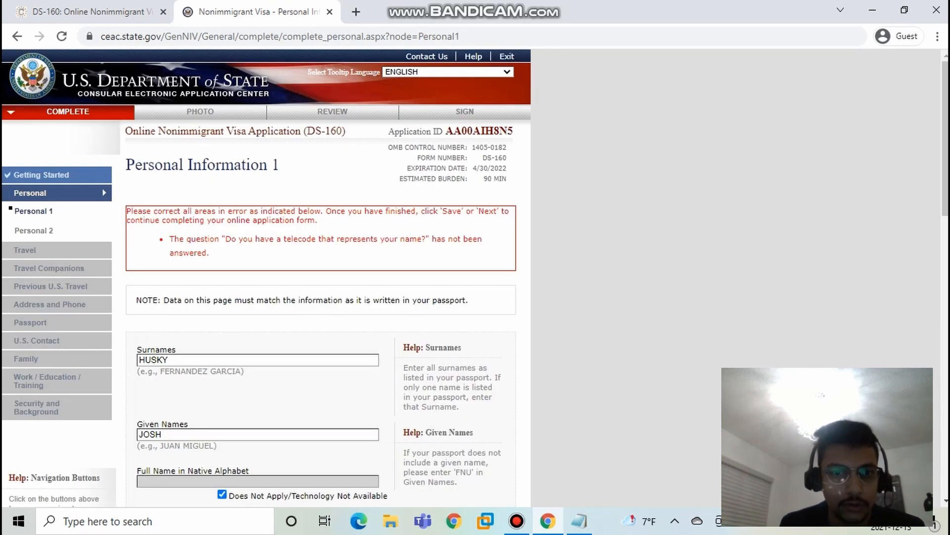
Step: Answer No to the question about a telecode representing the applicant's name and submit the Personal Information 1 page
{"action": "scroll", "coordinate": [267, 277], "scroll_direction": "down", "scroll_amount": 10}
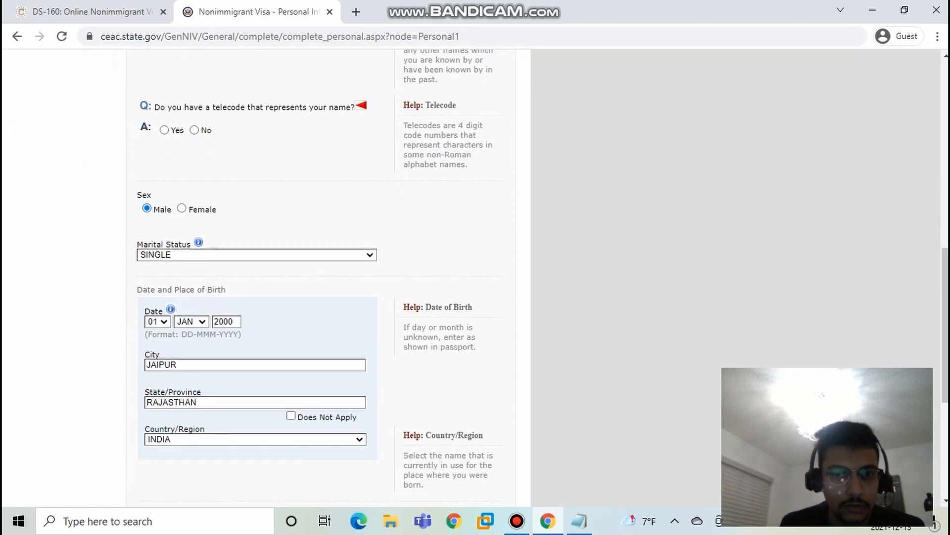
{"action": "left_click", "coordinate": [194, 129]}
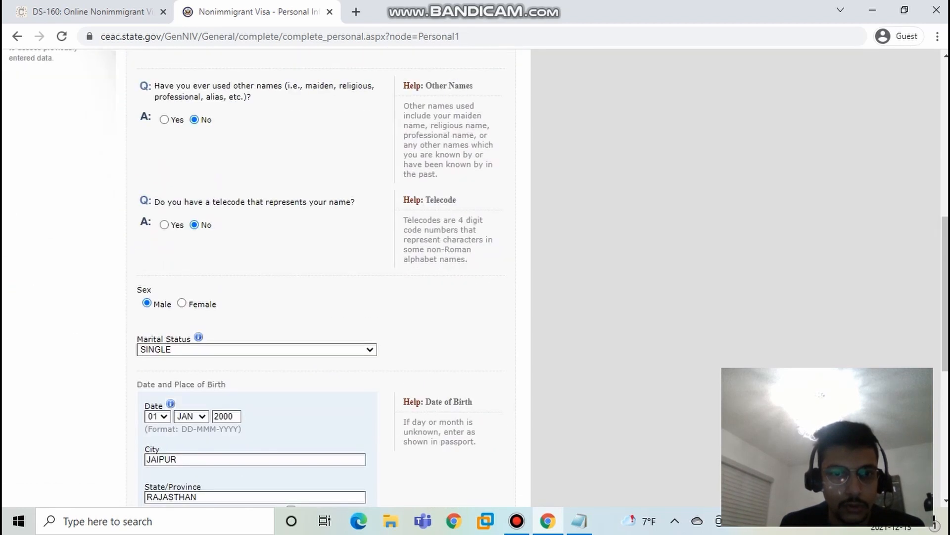
{"action": "scroll", "coordinate": [267, 278], "scroll_direction": "down", "scroll_amount": 7}
{"action": "left_click", "coordinate": [452, 408]}
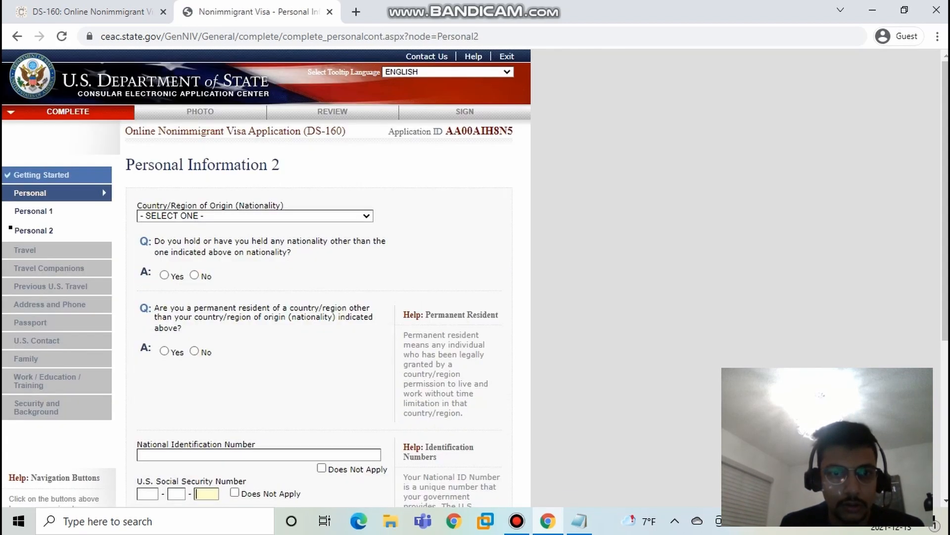
Step: Set the nationality to INDIA and answer No to holding another nationality and to permanent residency in another country
{"action": "scroll", "coordinate": [317, 277], "scroll_direction": "down", "scroll_amount": 1}
{"action": "left_click", "coordinate": [255, 146]}
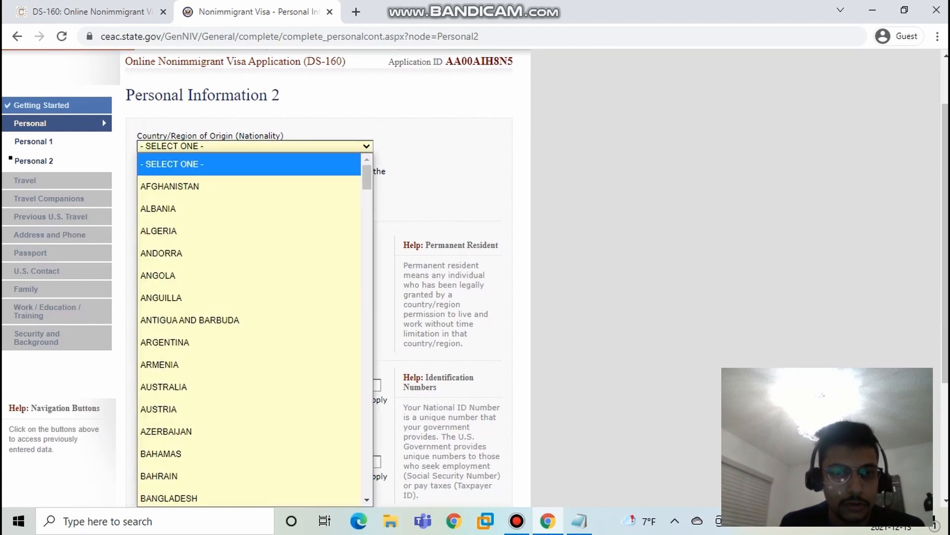
{"action": "key", "text": "i"}
{"action": "scroll", "coordinate": [249, 297], "scroll_direction": "down", "scroll_amount": 5}
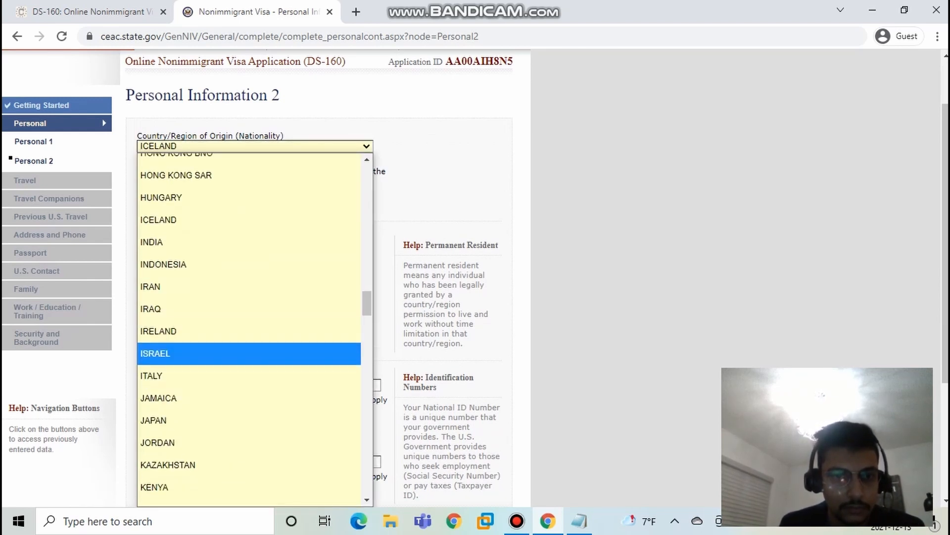
{"action": "left_click", "coordinate": [198, 242]}
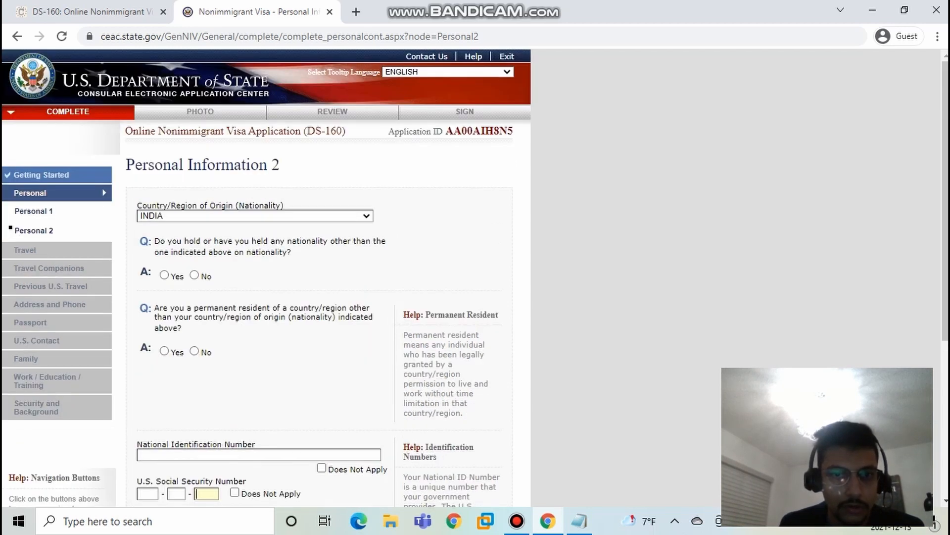
{"action": "left_click", "coordinate": [194, 275]}
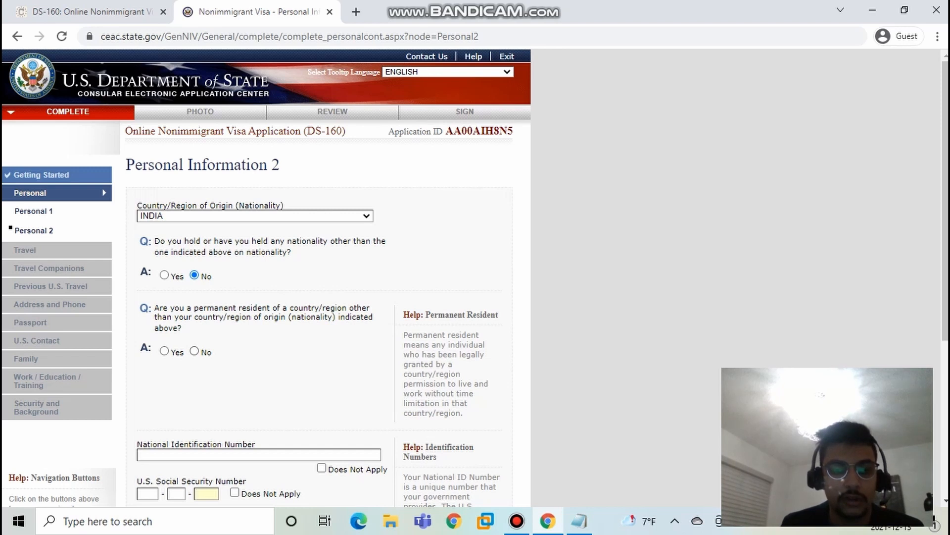
{"action": "left_click", "coordinate": [194, 351]}
Step: Mark the National Identification, U.S. Social Security and U.S. Taxpayer ID numbers as Does Not Apply and continue to the Travel page
{"action": "scroll", "coordinate": [194, 351], "scroll_direction": "down", "scroll_amount": 3}
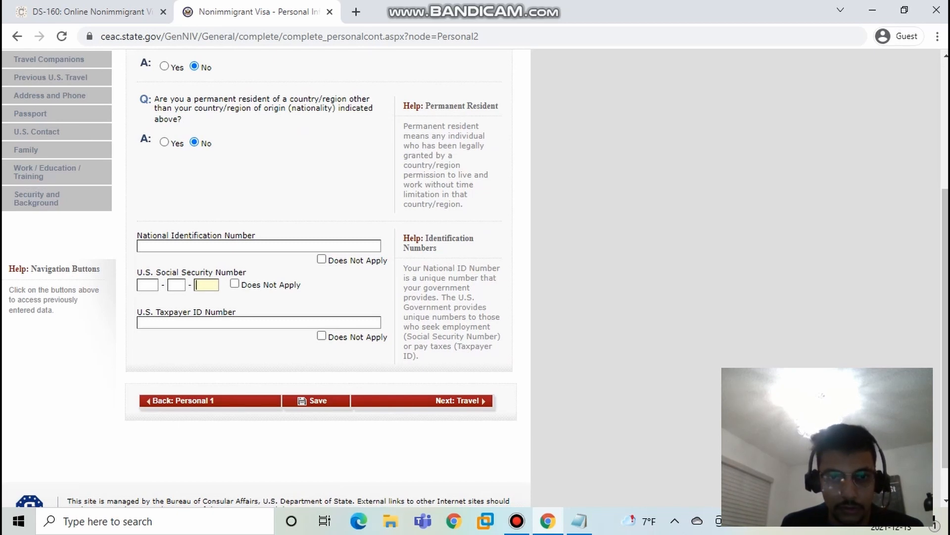
{"action": "left_click", "coordinate": [322, 259]}
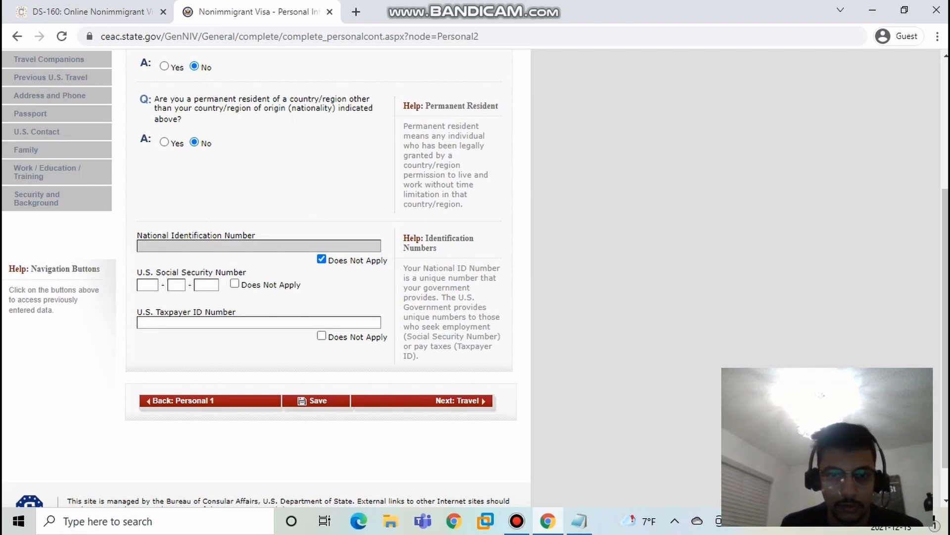
{"action": "left_click", "coordinate": [322, 335]}
{"action": "left_click", "coordinate": [461, 401]}
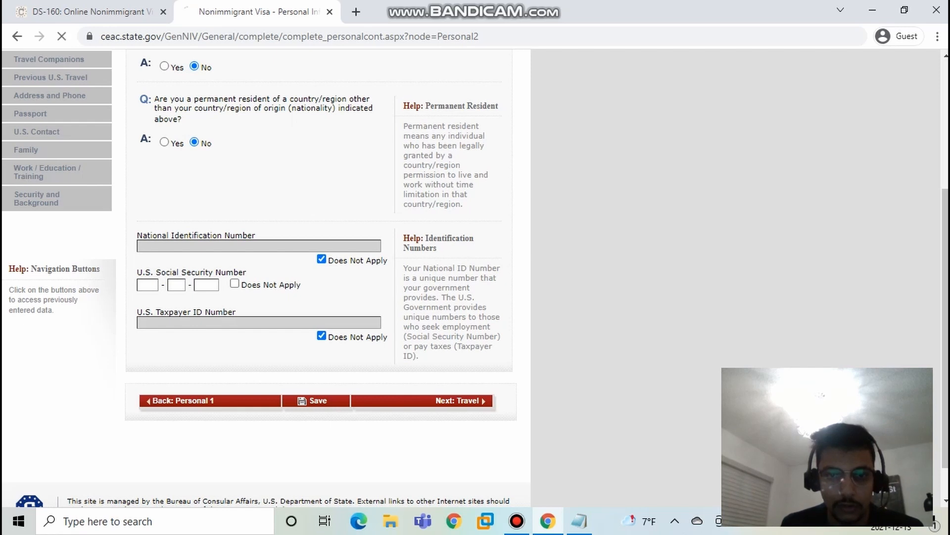
{"action": "scroll", "coordinate": [316, 278], "scroll_direction": "down", "scroll_amount": 4}
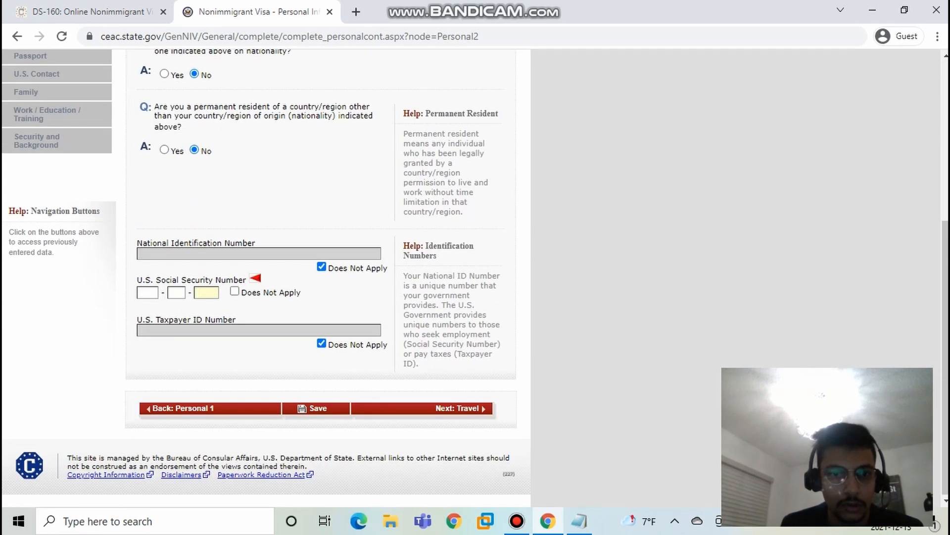
{"action": "left_click", "coordinate": [234, 291]}
{"action": "left_click", "coordinate": [461, 408]}
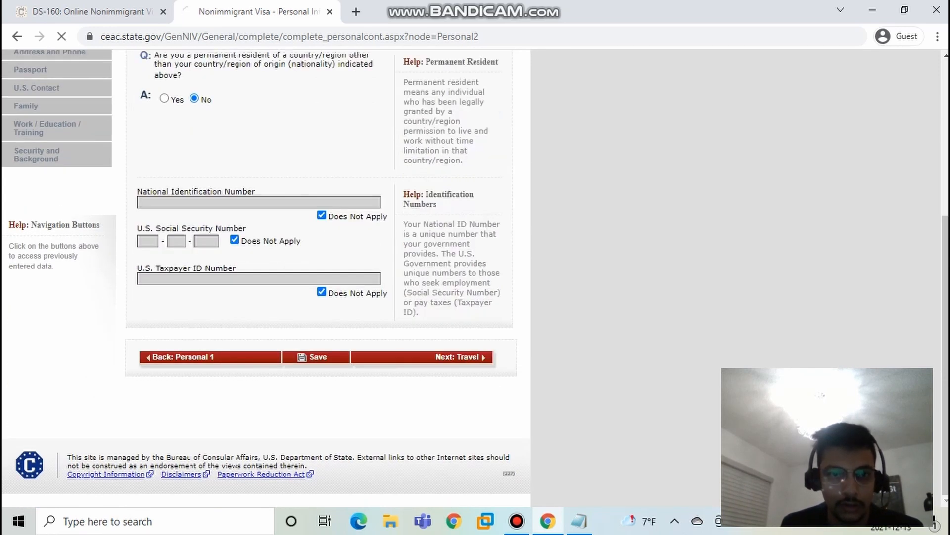
Step: Set the purpose of the trip to TEMP. BUSINESS PLEASURE VISITOR (B), specified as TOURISM/MEDICAL TREATMENT (B2)
{"action": "left_click", "coordinate": [257, 224]}
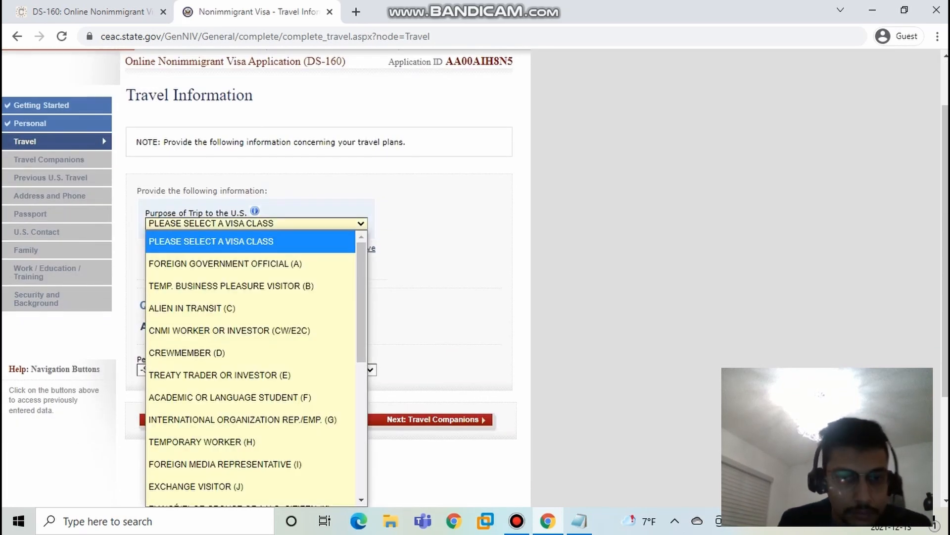
{"action": "scroll", "coordinate": [251, 367], "scroll_direction": "down", "scroll_amount": 5}
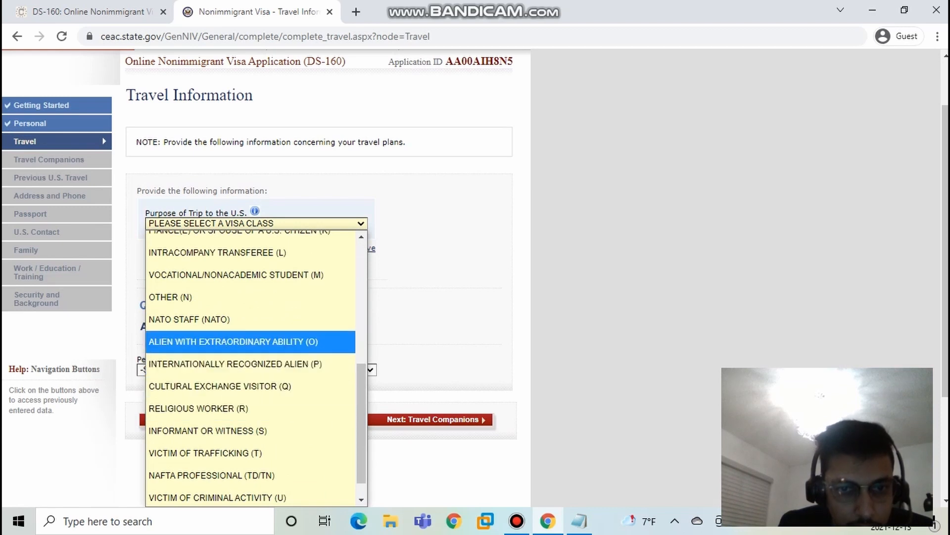
{"action": "scroll", "coordinate": [251, 374], "scroll_direction": "up", "scroll_amount": 5}
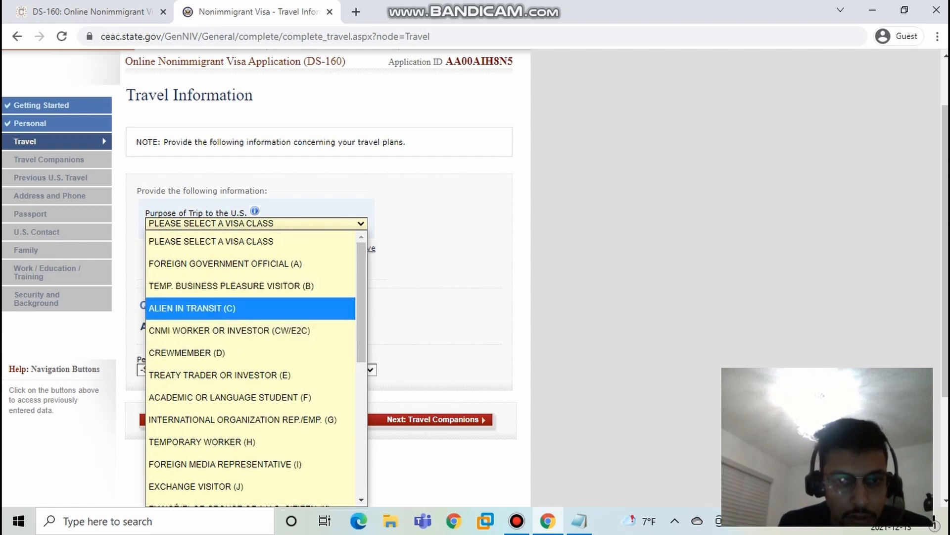
{"action": "left_click", "coordinate": [231, 286]}
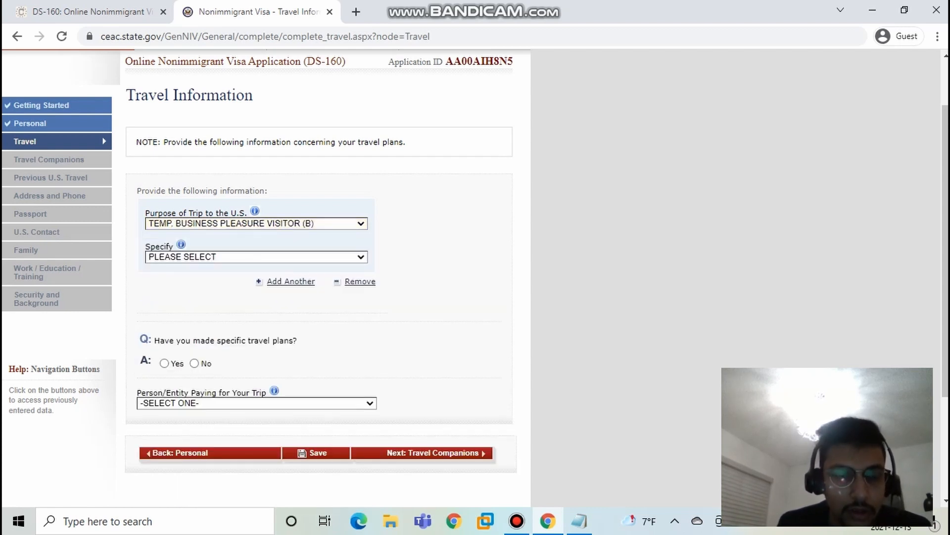
{"action": "left_click", "coordinate": [257, 257]}
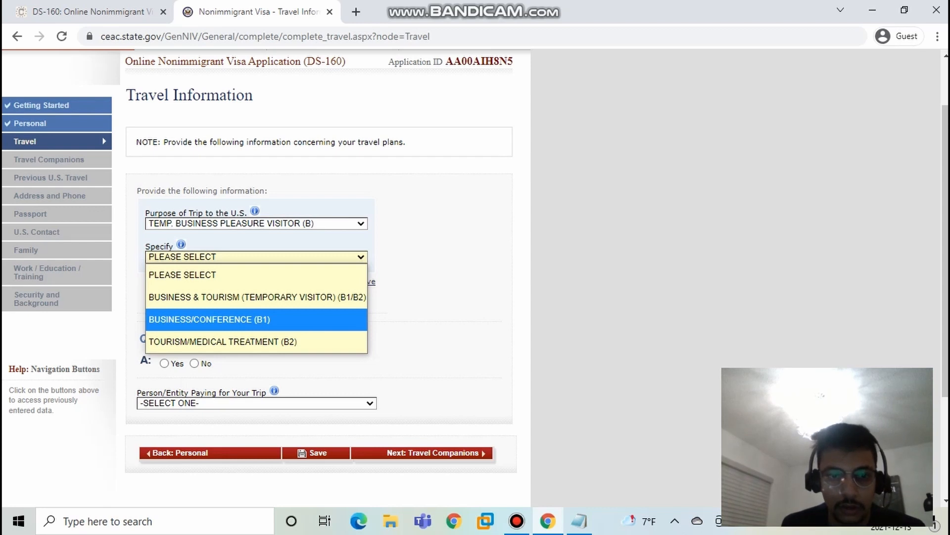
{"action": "key", "text": "Down"}
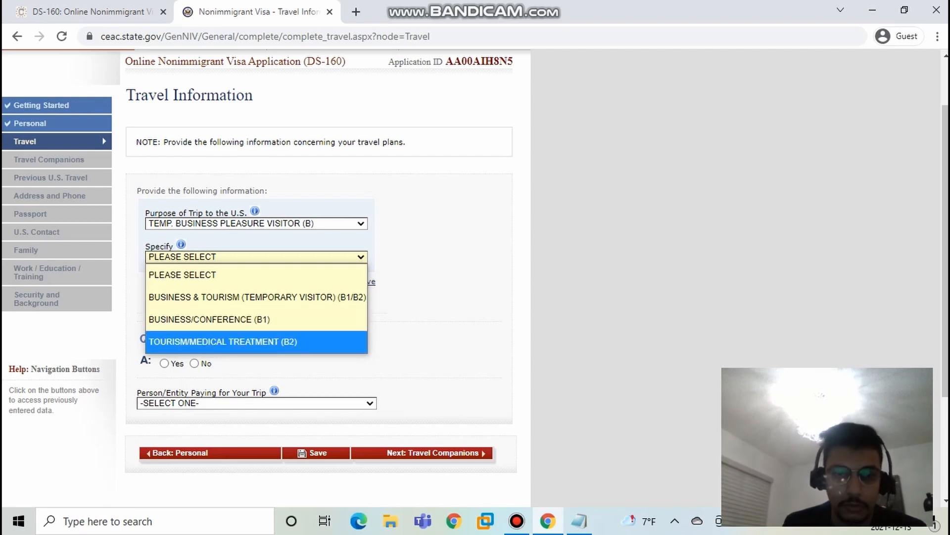
{"action": "key", "text": "Return"}
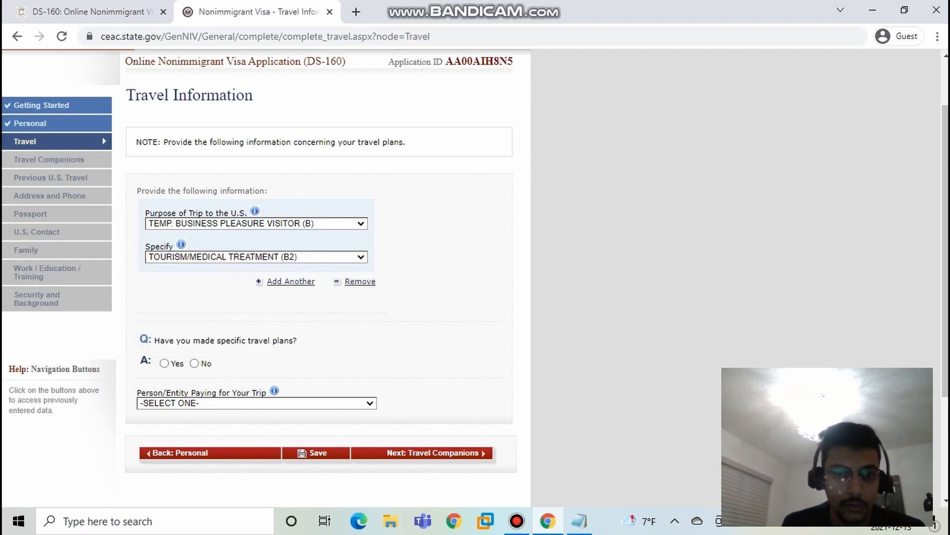
Step: Answer No to the question about having made specific travel plans
{"action": "left_click_drag", "start_coordinate": [174, 340], "coordinate": [272, 340]}
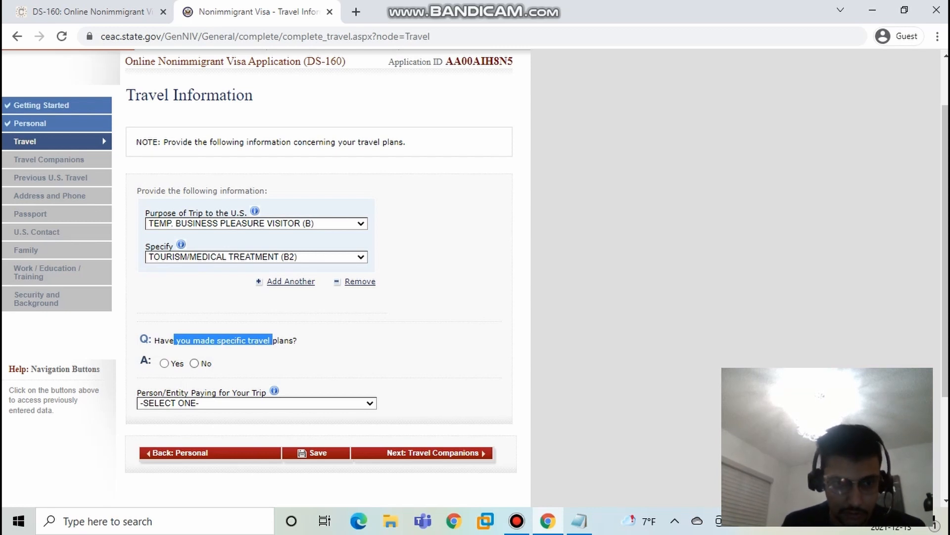
{"action": "left_click", "coordinate": [272, 340]}
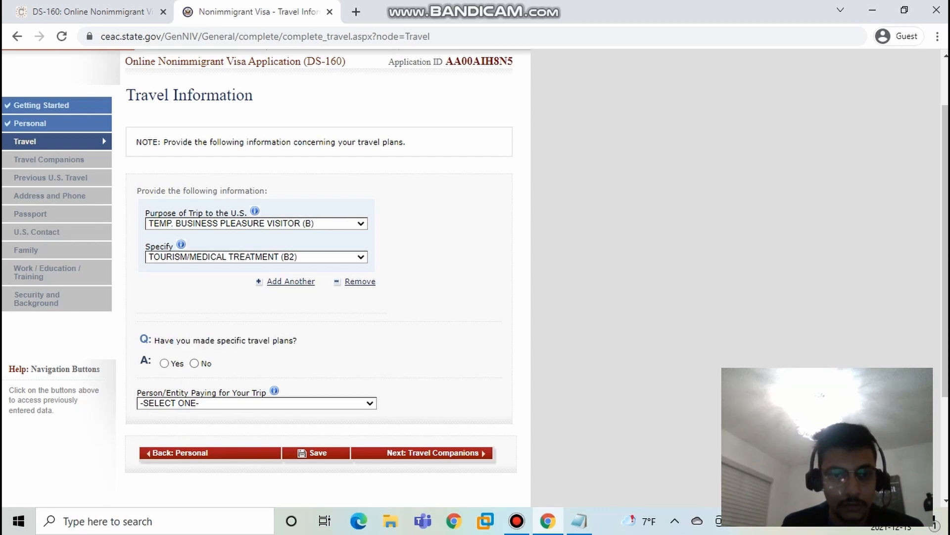
{"action": "left_click", "coordinate": [194, 363]}
Step: Set the intended date of arrival to 09 SEP 2022
{"action": "scroll", "coordinate": [194, 363], "scroll_direction": "down", "scroll_amount": 3}
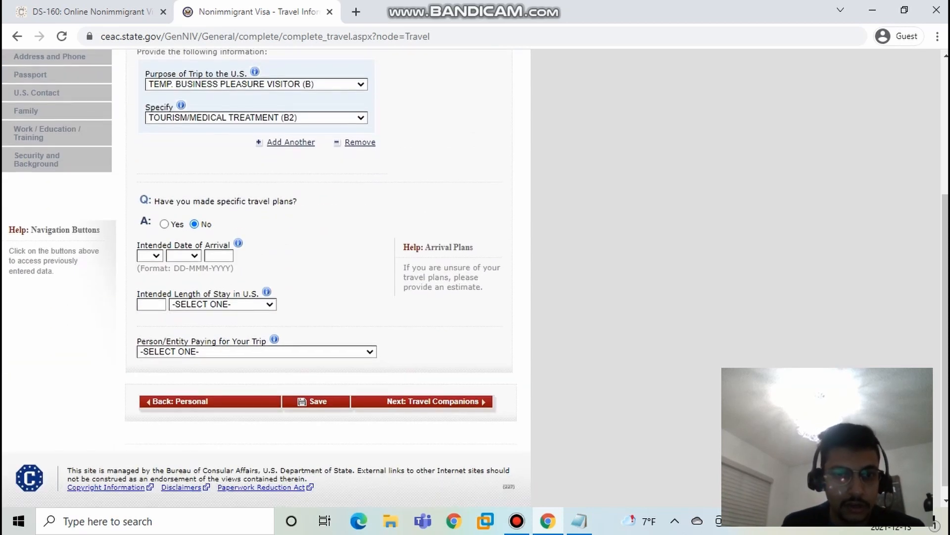
{"action": "left_click", "coordinate": [150, 256]}
{"action": "left_click", "coordinate": [146, 212]}
{"action": "left_click", "coordinate": [184, 256]}
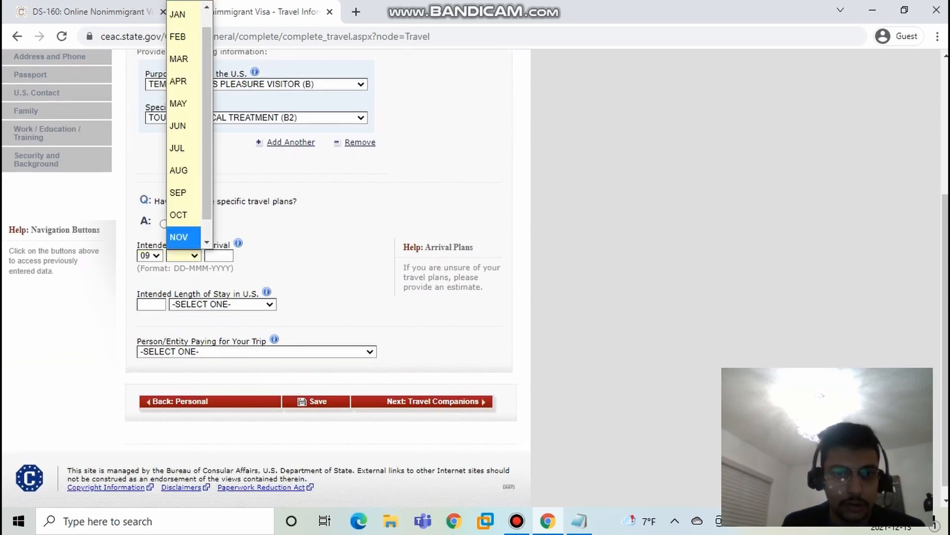
{"action": "left_click", "coordinate": [179, 192]}
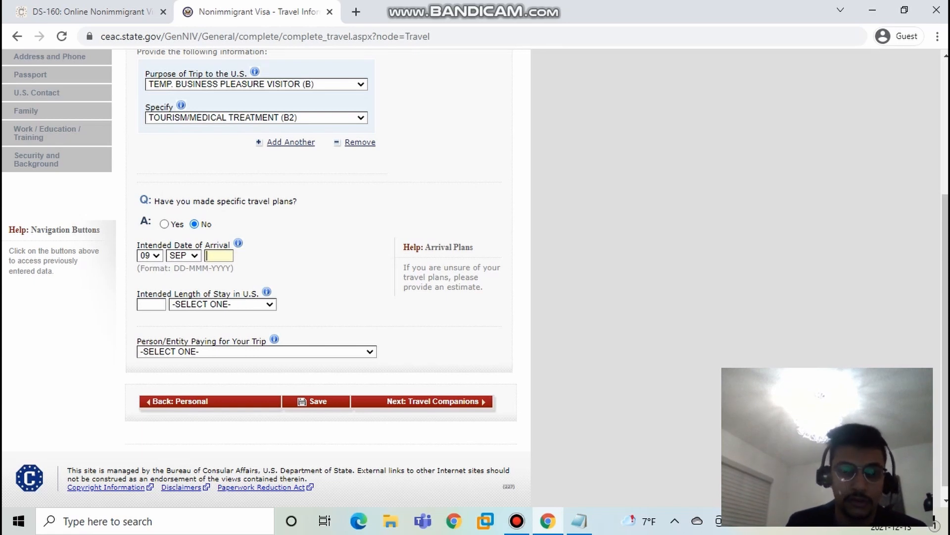
{"action": "type", "text": "2022"}
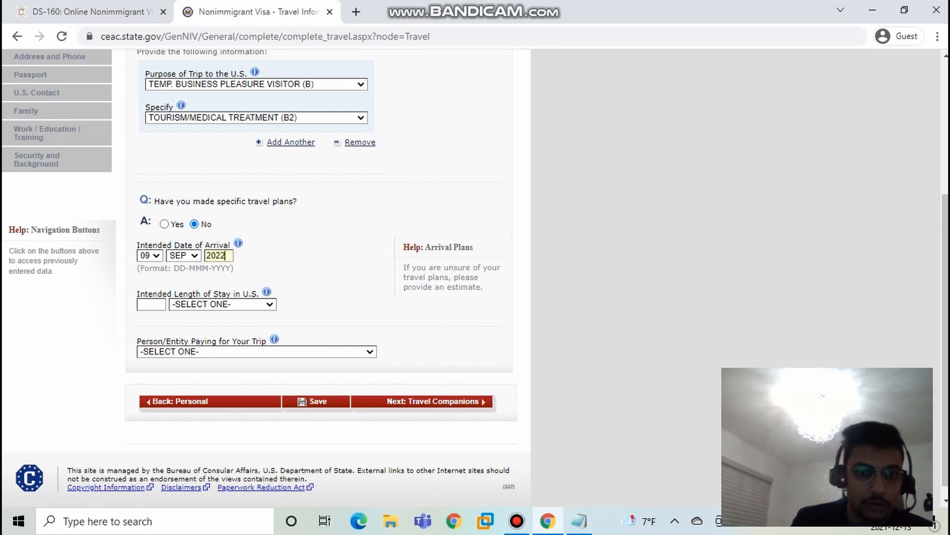
Step: Choose WEEK(S) as the unit for the intended length of stay and enter NASA as the first street address line
{"action": "left_click", "coordinate": [222, 304]}
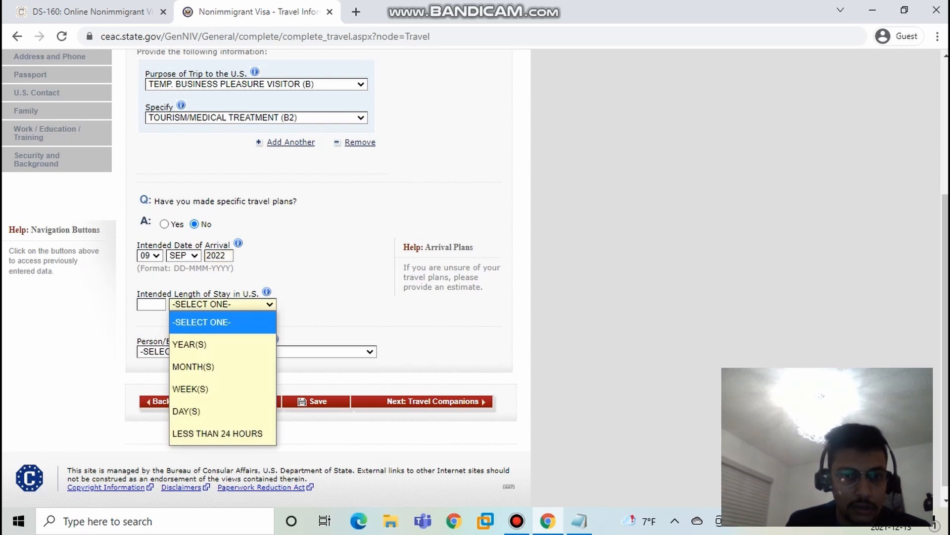
{"action": "left_click", "coordinate": [190, 389]}
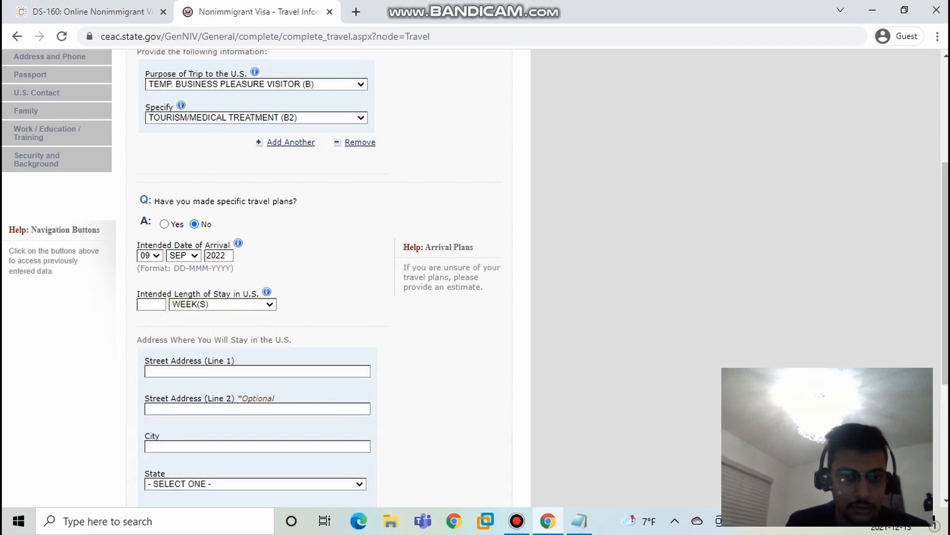
{"action": "scroll", "coordinate": [258, 297], "scroll_direction": "down", "scroll_amount": 3}
{"action": "left_click", "coordinate": [223, 231]}
{"action": "type", "text": "SDFG"}
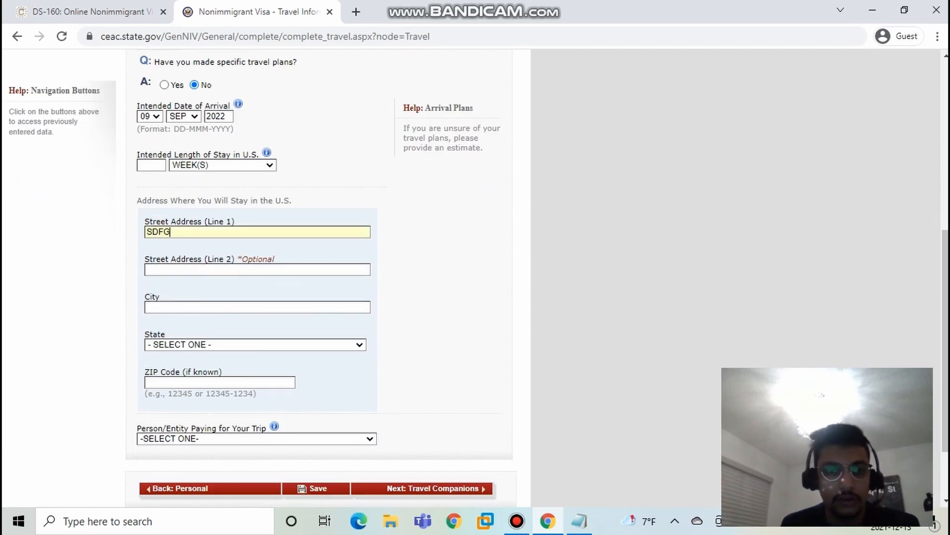
{"action": "key", "text": "ctrl+a"}
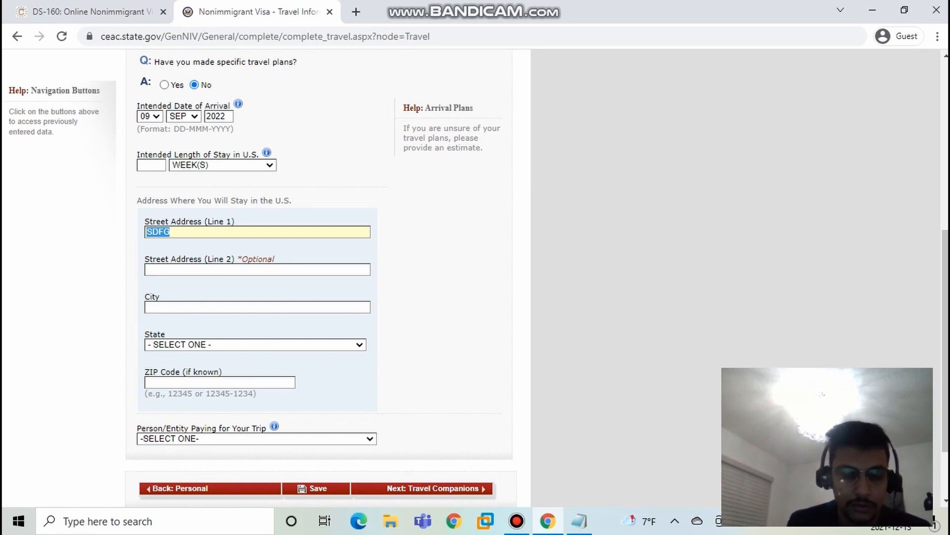
{"action": "type", "text": "NASA"}
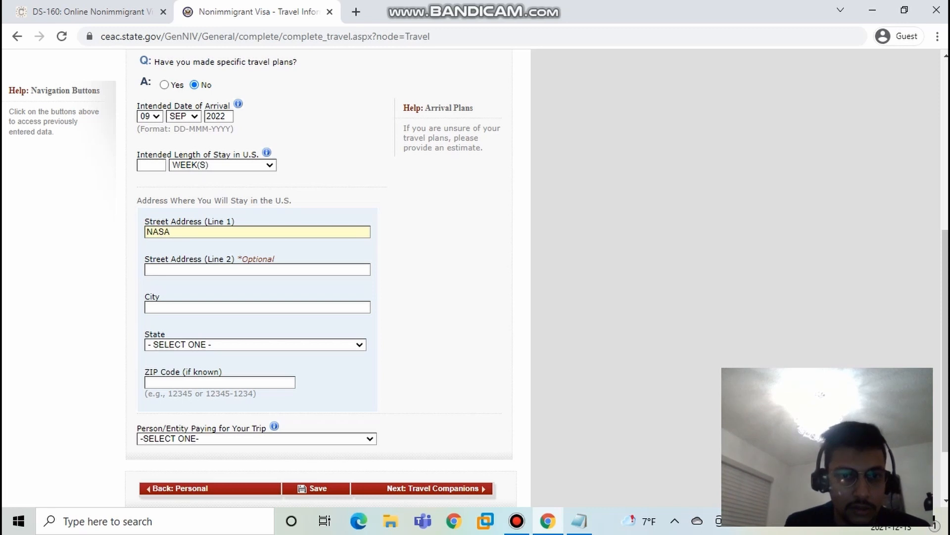
Step: Search the web for WHERE IS NASA in a new tab to find the city, and return to the travel form
{"action": "left_click", "coordinate": [257, 307]}
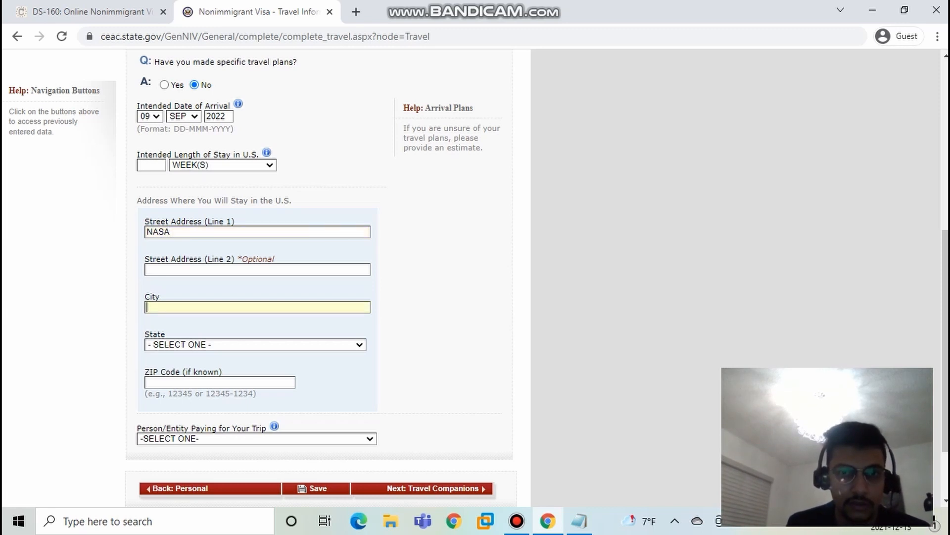
{"action": "left_click", "coordinate": [356, 11]}
{"action": "type", "text": "WHERE OS"}
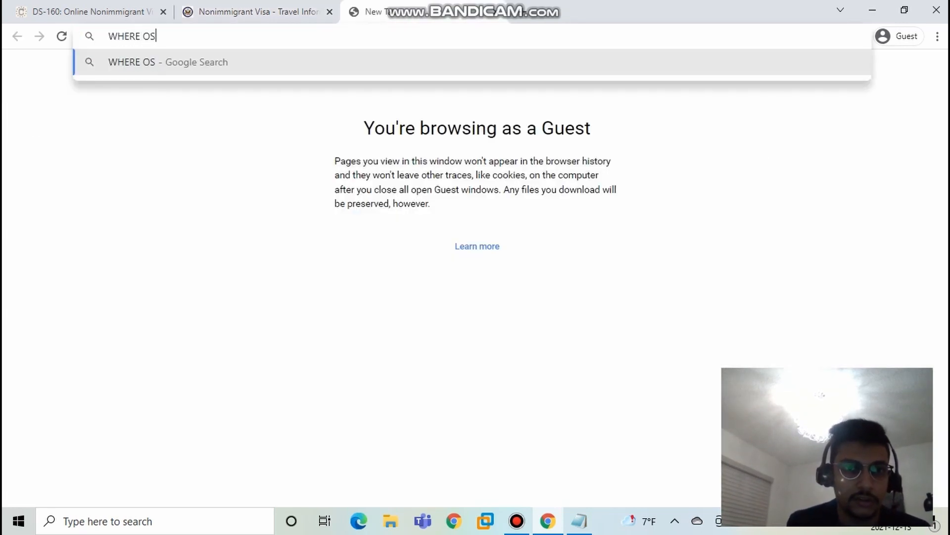
{"action": "key", "text": "BackSpace"}
{"action": "key", "text": "BackSpace"}
{"action": "key", "text": "BackSpace"}
{"action": "type", "text": "IS NASA"}
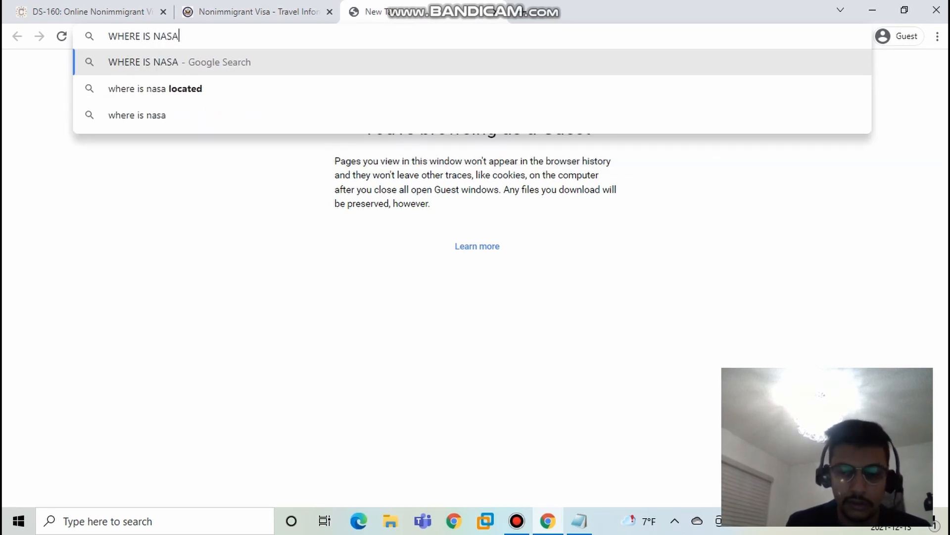
{"action": "key", "text": "Return"}
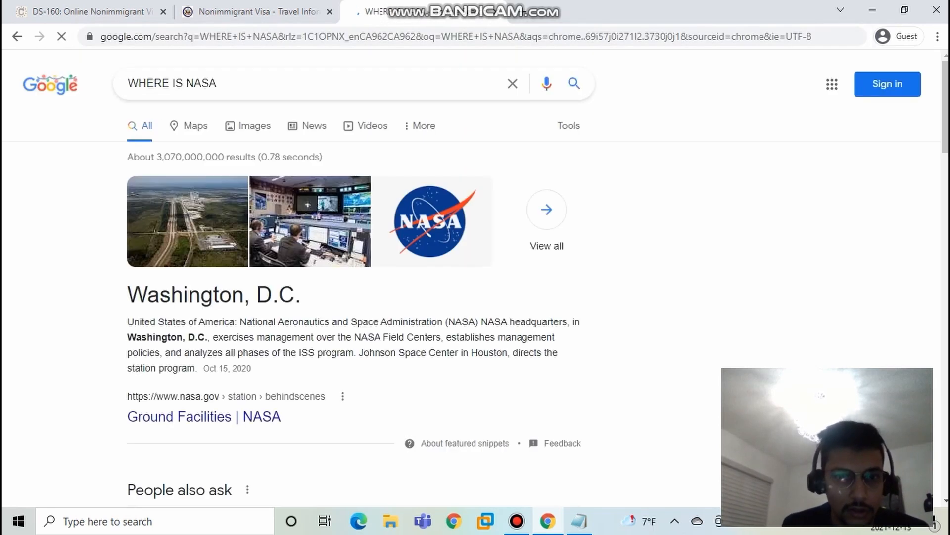
{"action": "left_click_drag", "start_coordinate": [159, 296], "coordinate": [181, 322]}
{"action": "left_click", "coordinate": [257, 12]}
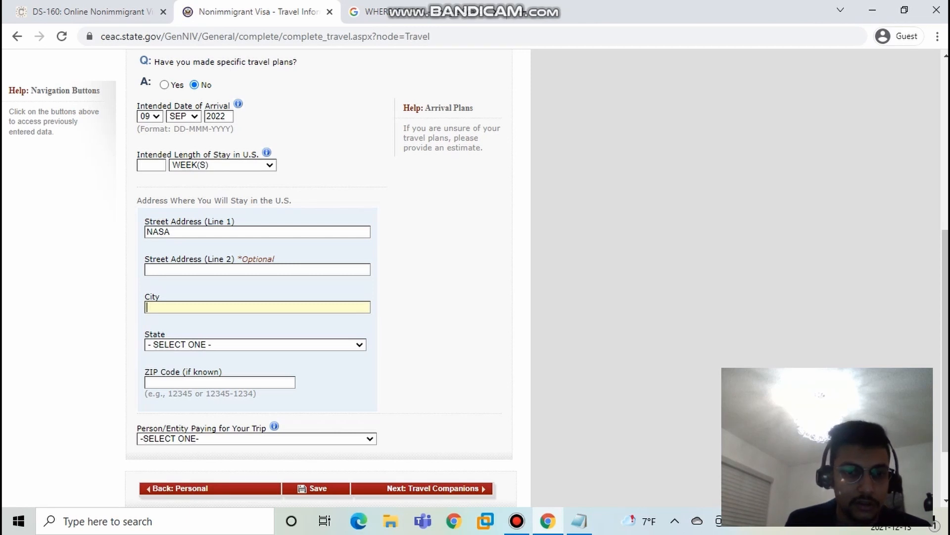
Step: Check the NASA search results for its location and enter WASHINGTON as the city of the U.S. stay address
{"action": "key", "text": "ctrl+Tab"}
{"action": "key", "text": "ctrl+shift+Tab"}
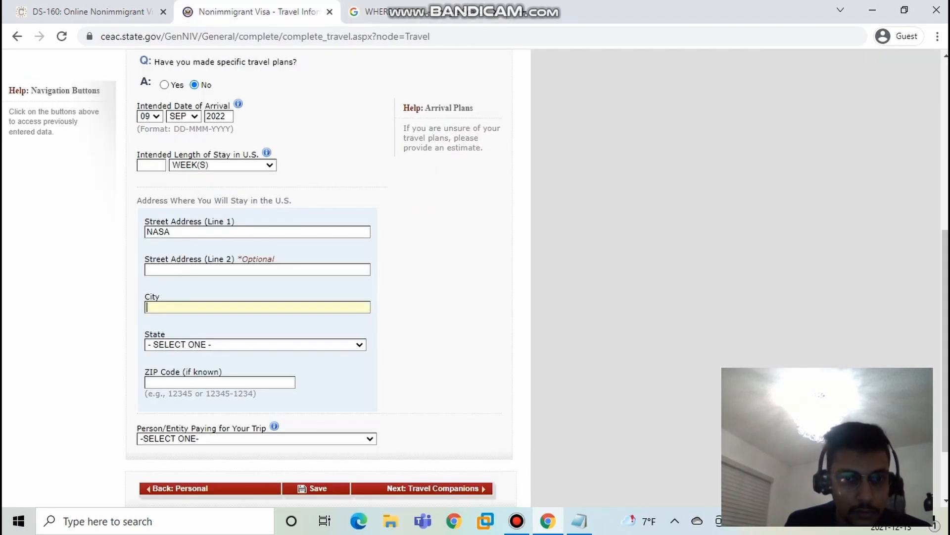
{"action": "key", "text": "ctrl+Tab"}
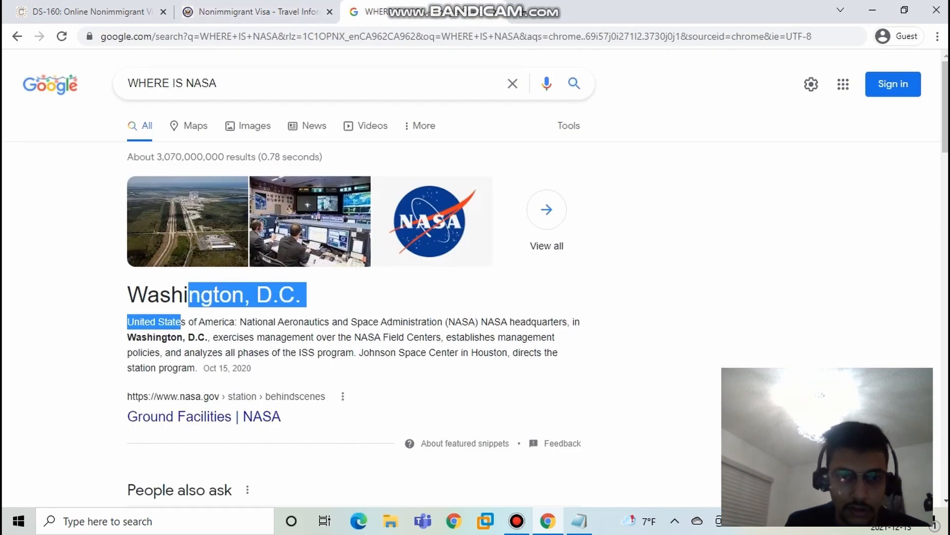
{"action": "key", "text": "ctrl+shift+Tab"}
{"action": "type", "text": "WA"}
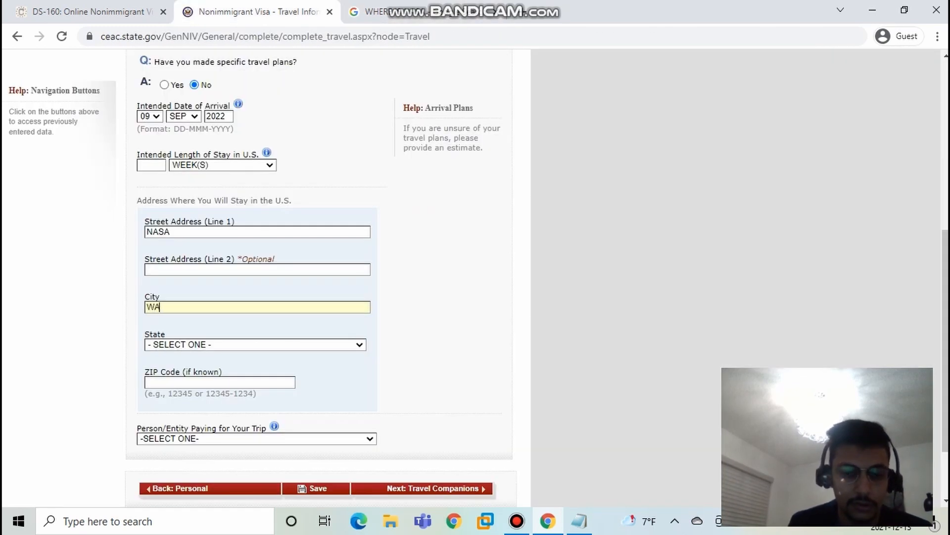
{"action": "type", "text": "SHIN"}
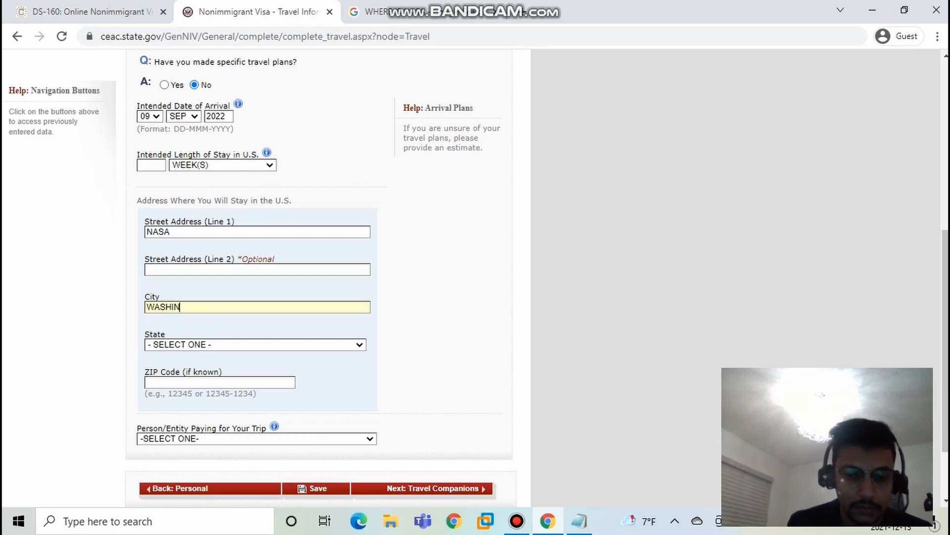
{"action": "type", "text": "GTON"}
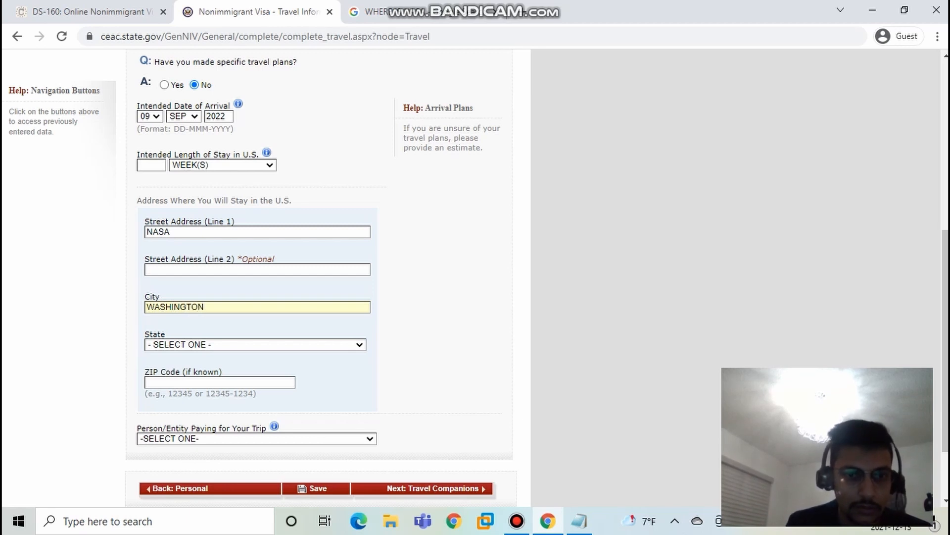
Step: Set the state of the U.S. stay address to WASHINGTON
{"action": "left_click", "coordinate": [256, 344]}
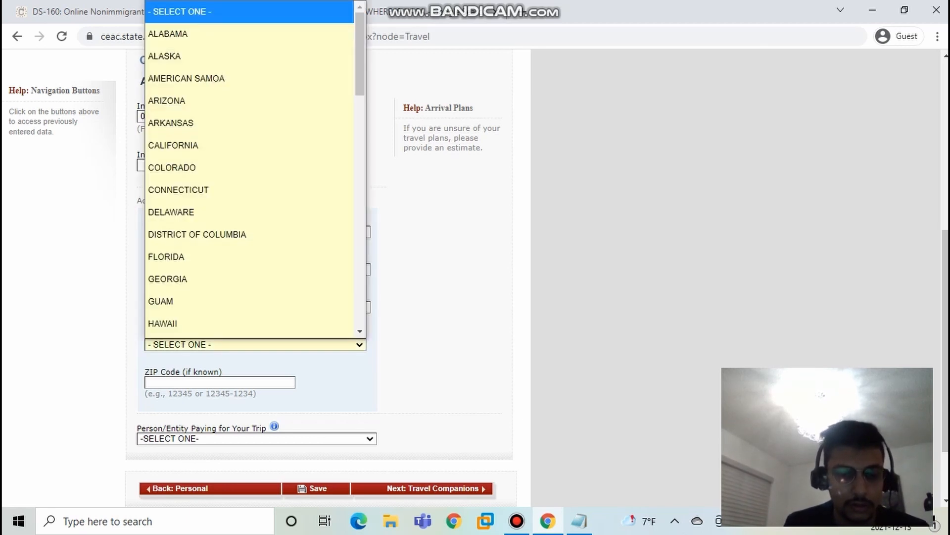
{"action": "key", "text": "w"}
{"action": "key", "text": "i"}
{"action": "key", "text": "Return"}
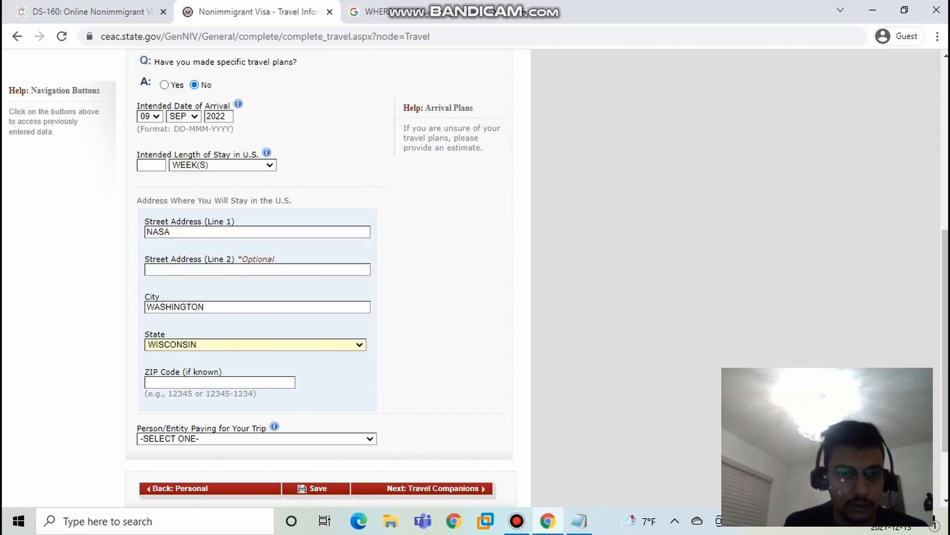
{"action": "key", "text": "alt+Down"}
{"action": "key", "text": "Up"}
{"action": "key", "text": "Up"}
{"action": "key", "text": "Return"}
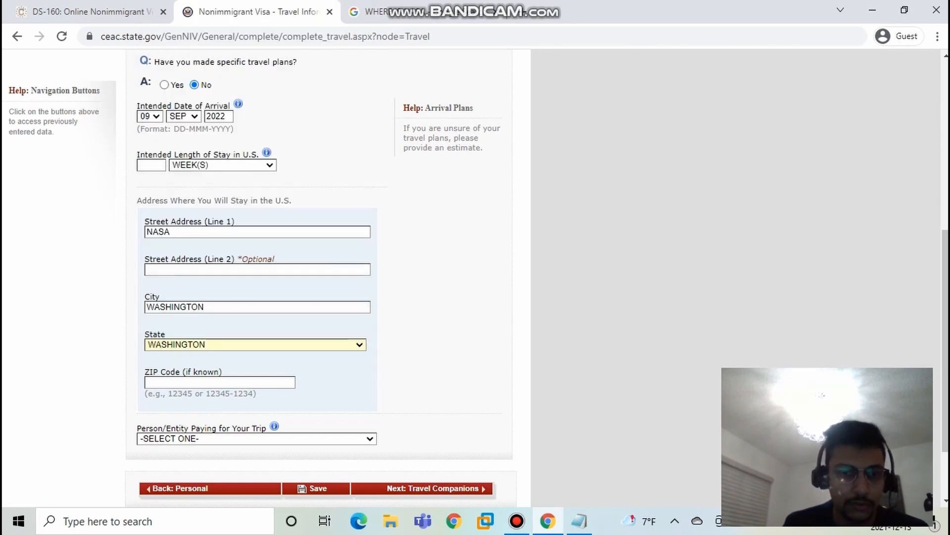
Step: Enter 12387 as the ZIP code of the stay address and choose SELF as the person paying for the trip
{"action": "key", "text": "Tab"}
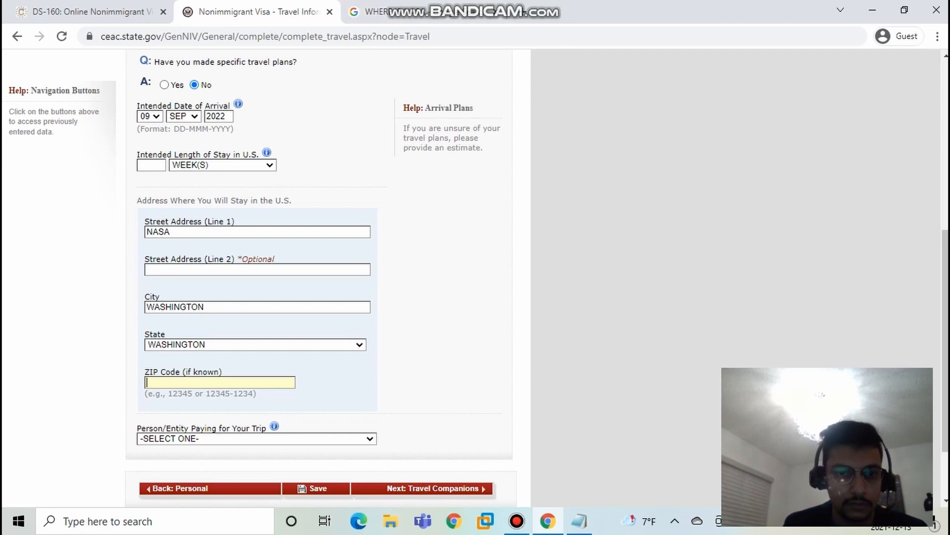
{"action": "type", "text": "123"}
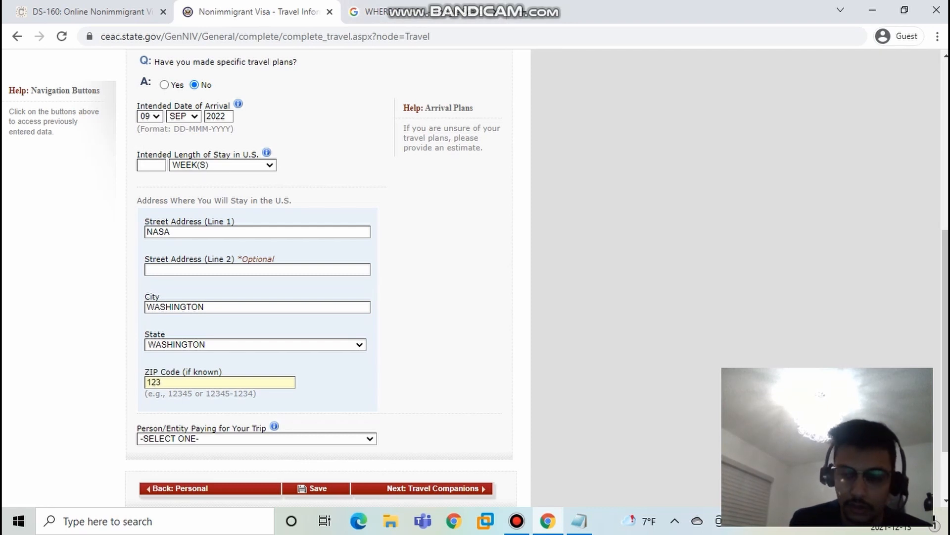
{"action": "type", "text": "87"}
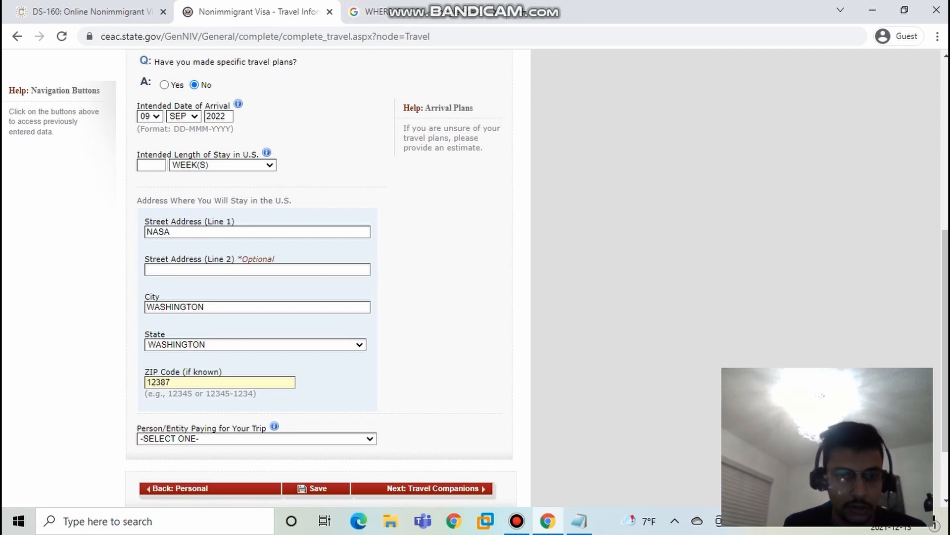
{"action": "scroll", "coordinate": [317, 273], "scroll_direction": "down", "scroll_amount": 2}
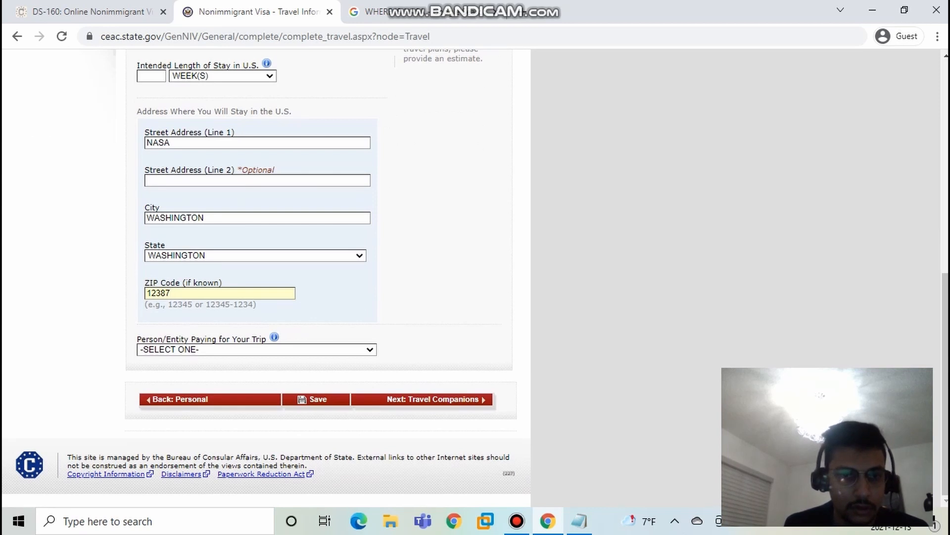
{"action": "left_click", "coordinate": [256, 349]}
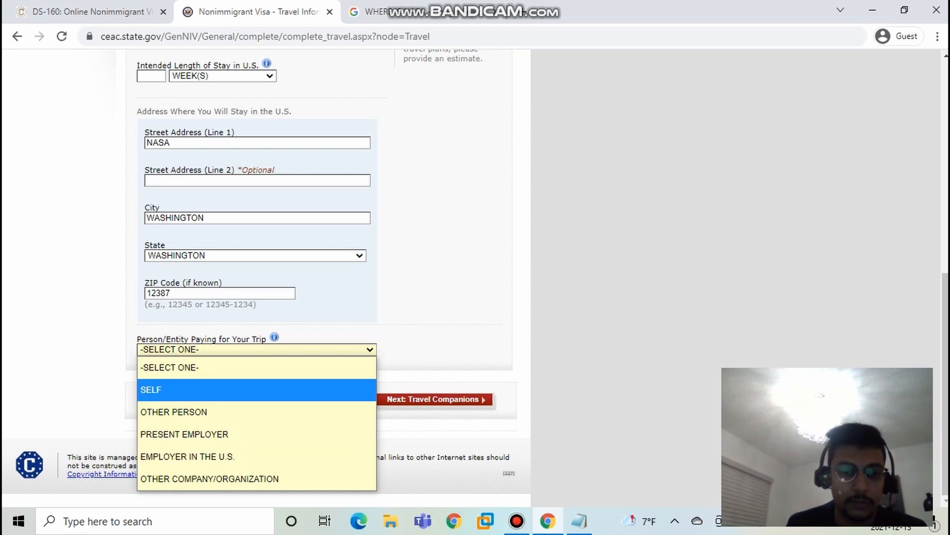
{"action": "left_click", "coordinate": [256, 390]}
Step: Review the travel information entries and try to continue to the Travel Companions page
{"action": "scroll", "coordinate": [317, 279], "scroll_direction": "up", "scroll_amount": 1}
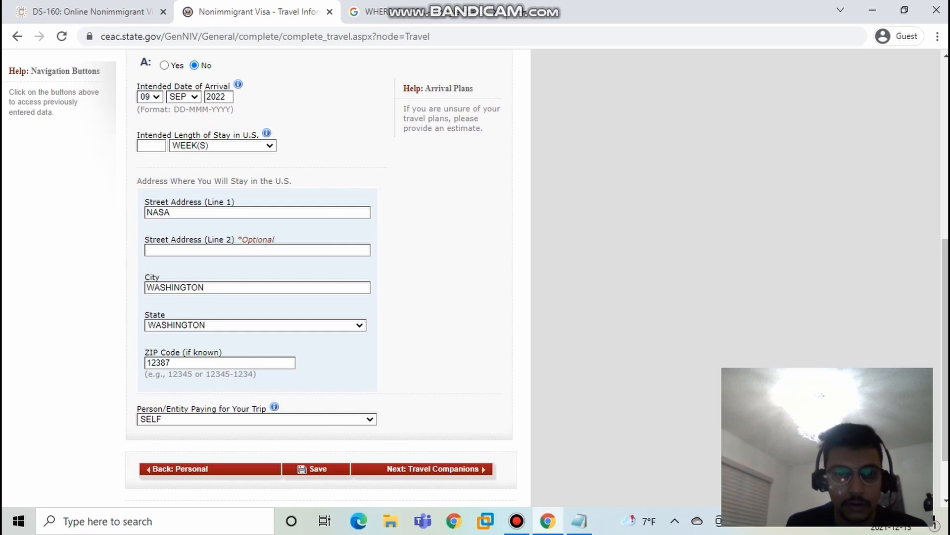
{"action": "left_click_drag", "start_coordinate": [137, 180], "coordinate": [248, 181]}
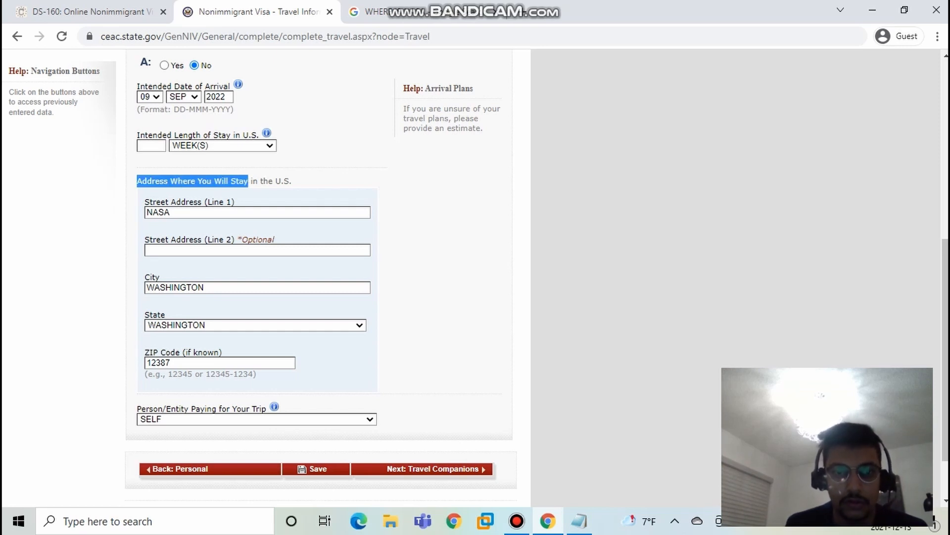
{"action": "left_click", "coordinate": [248, 181]}
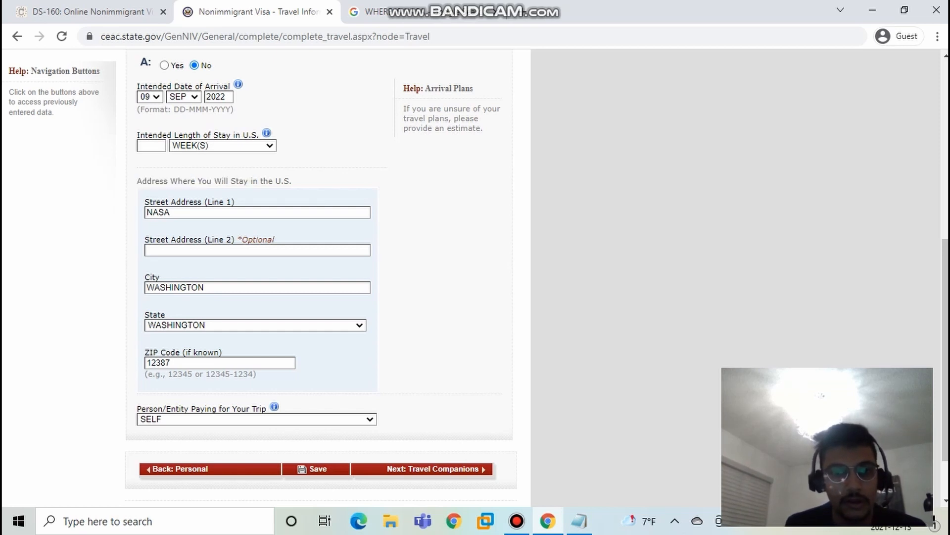
{"action": "scroll", "coordinate": [267, 277], "scroll_direction": "up", "scroll_amount": 7}
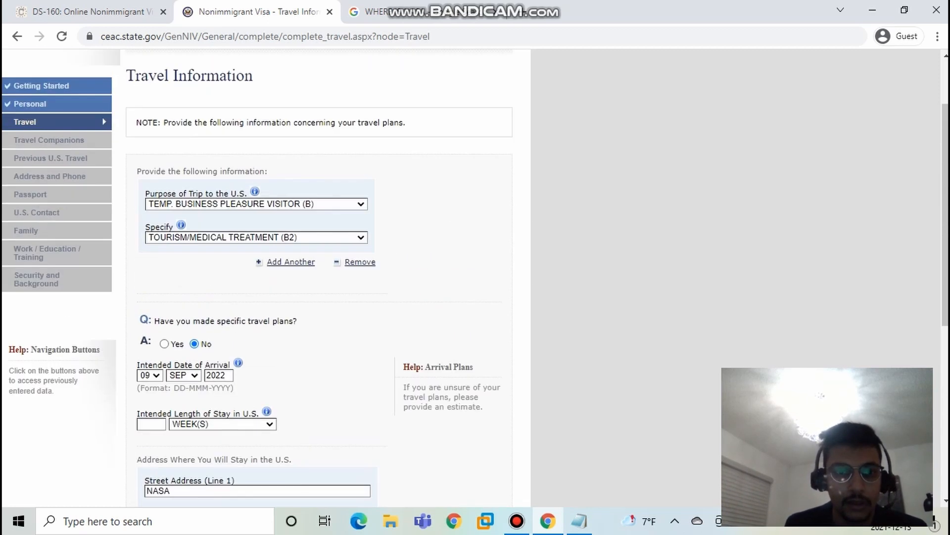
{"action": "scroll", "coordinate": [267, 277], "scroll_direction": "down", "scroll_amount": 9}
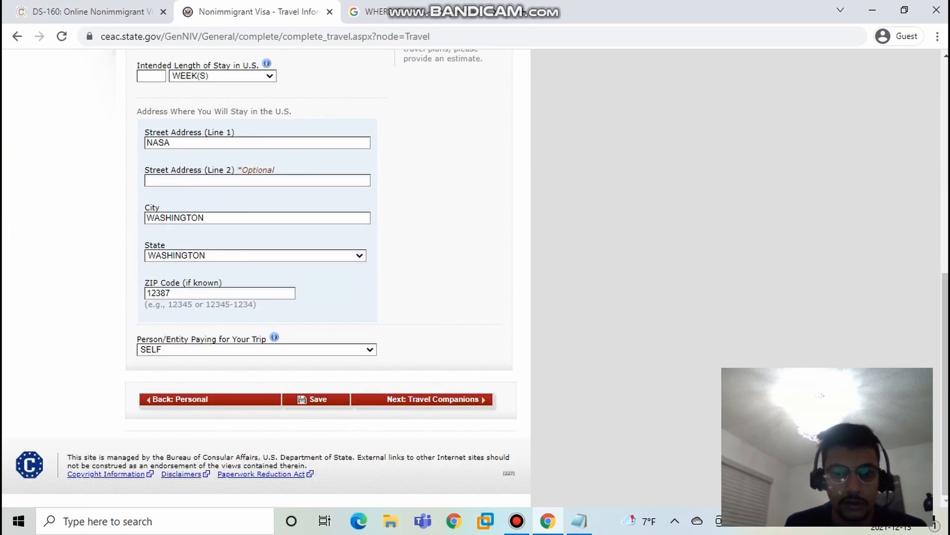
{"action": "left_click", "coordinate": [433, 399]}
Step: Enter 1 as the number of weeks for the intended length of stay and continue to the Travel Companions page
{"action": "scroll", "coordinate": [268, 277], "scroll_direction": "down", "scroll_amount": 7}
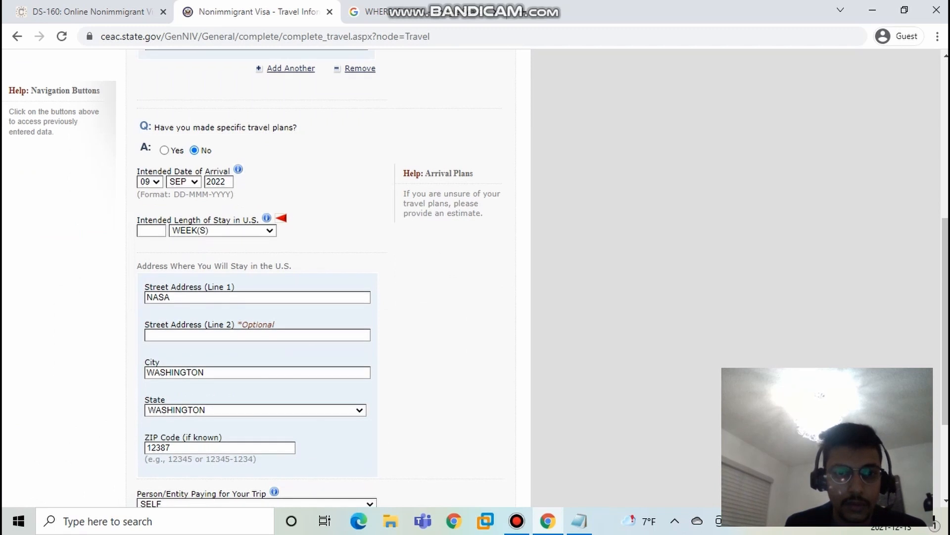
{"action": "scroll", "coordinate": [267, 277], "scroll_direction": "down", "scroll_amount": 3}
{"action": "scroll", "coordinate": [267, 277], "scroll_direction": "up", "scroll_amount": 1}
{"action": "left_click", "coordinate": [151, 146]}
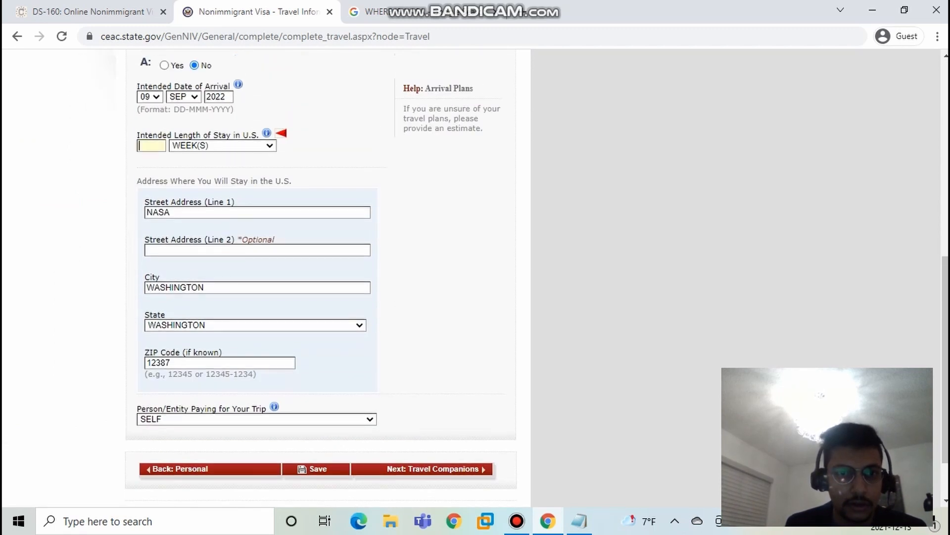
{"action": "left_click", "coordinate": [223, 145]}
{"action": "left_click", "coordinate": [223, 230]}
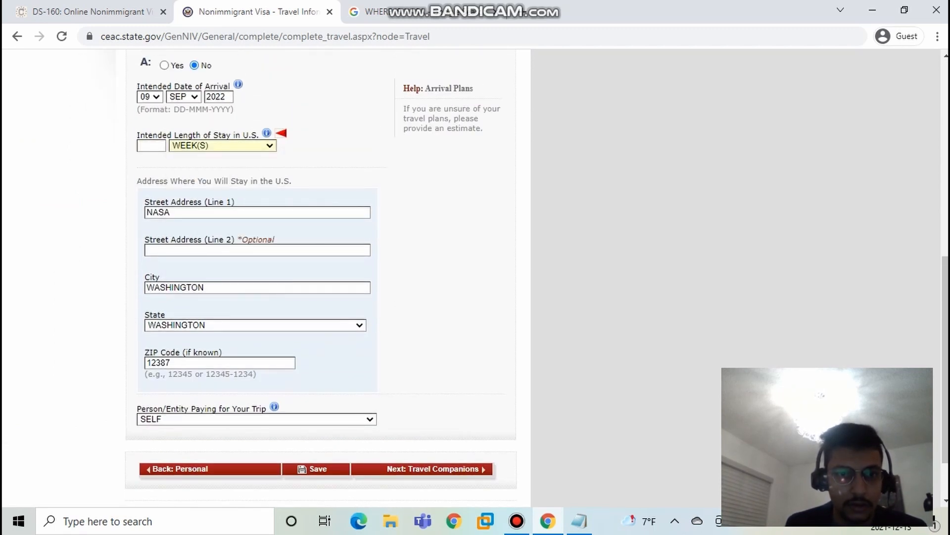
{"action": "scroll", "coordinate": [322, 278], "scroll_direction": "up", "scroll_amount": 1}
{"action": "left_click", "coordinate": [223, 216]}
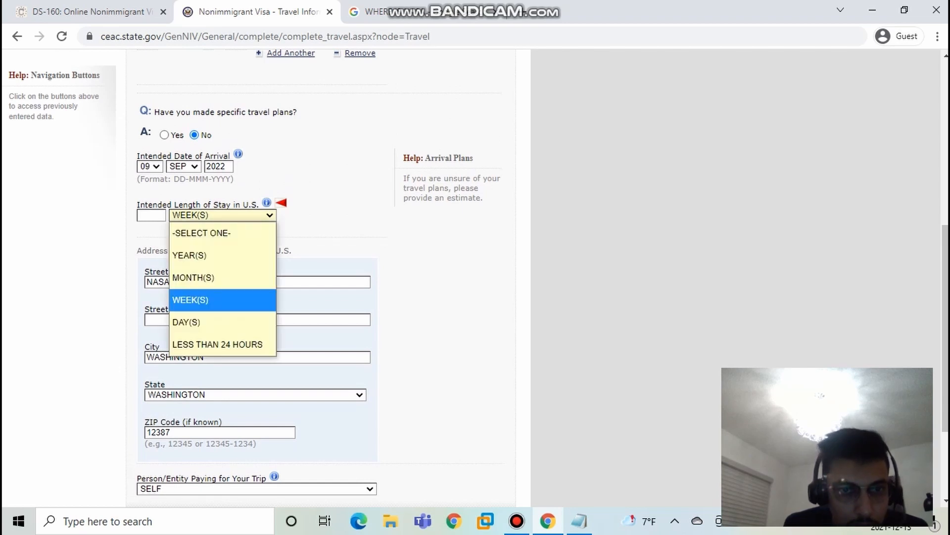
{"action": "left_click", "coordinate": [151, 215]}
{"action": "left_click", "coordinate": [151, 215]}
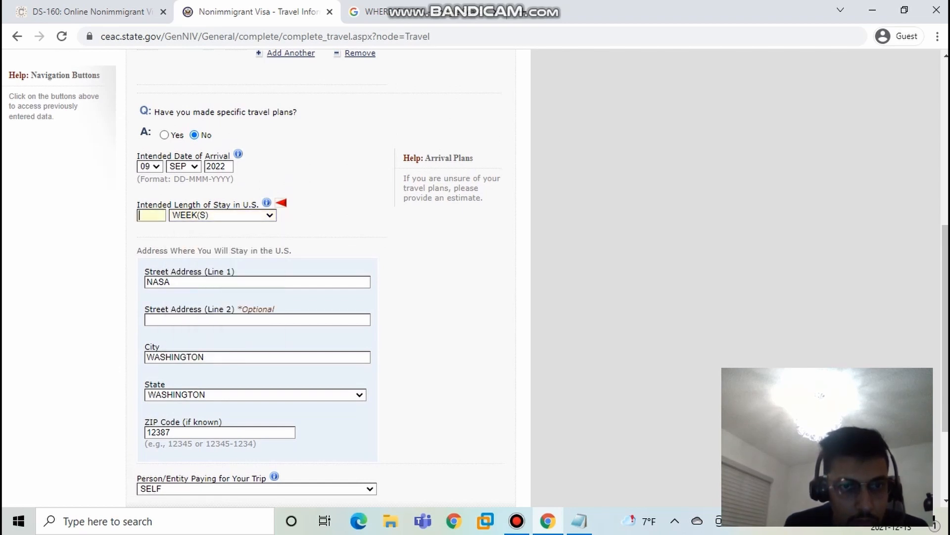
{"action": "type", "text": "1"}
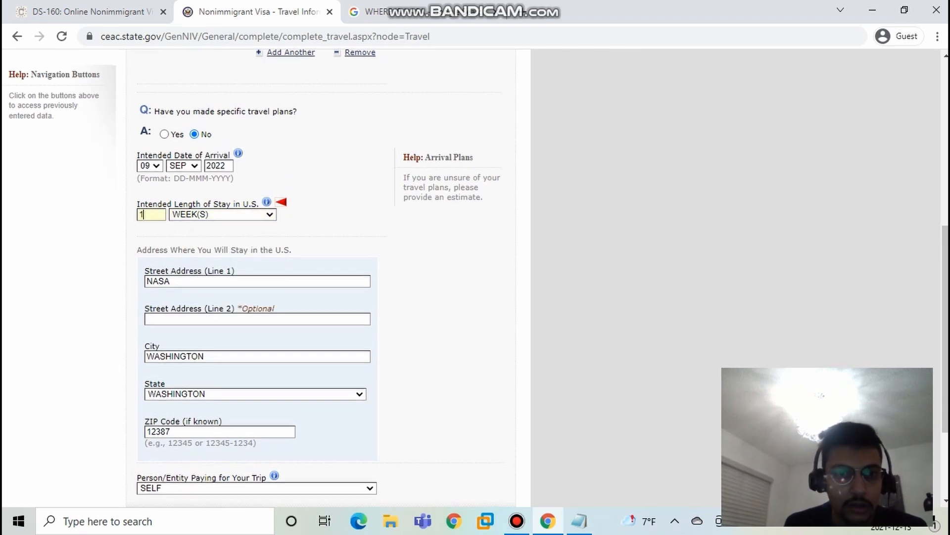
{"action": "scroll", "coordinate": [322, 277], "scroll_direction": "down", "scroll_amount": 2}
{"action": "left_click", "coordinate": [433, 399]}
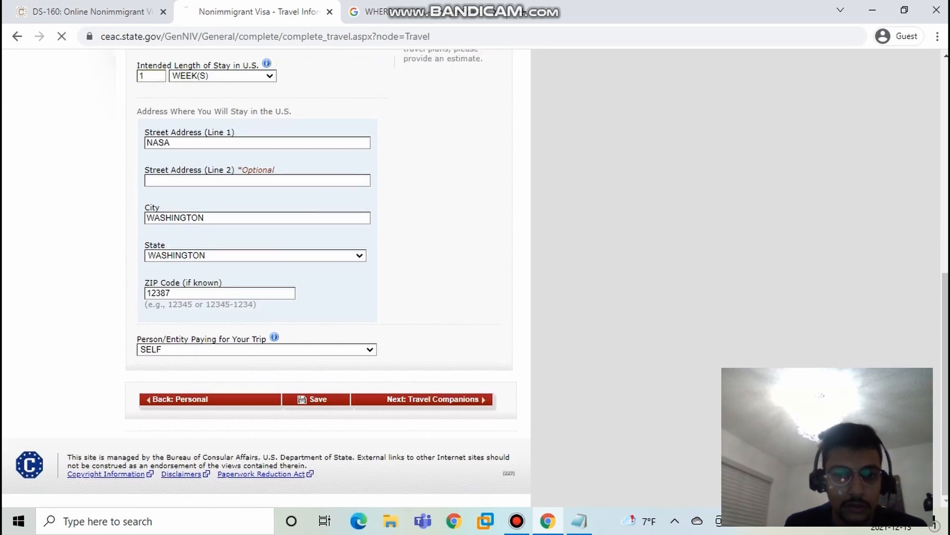
Step: Switch the answer about other persons traveling with you between Yes and No to examine the follow-up question on group travel
{"action": "scroll", "coordinate": [321, 277], "scroll_direction": "down", "scroll_amount": 2}
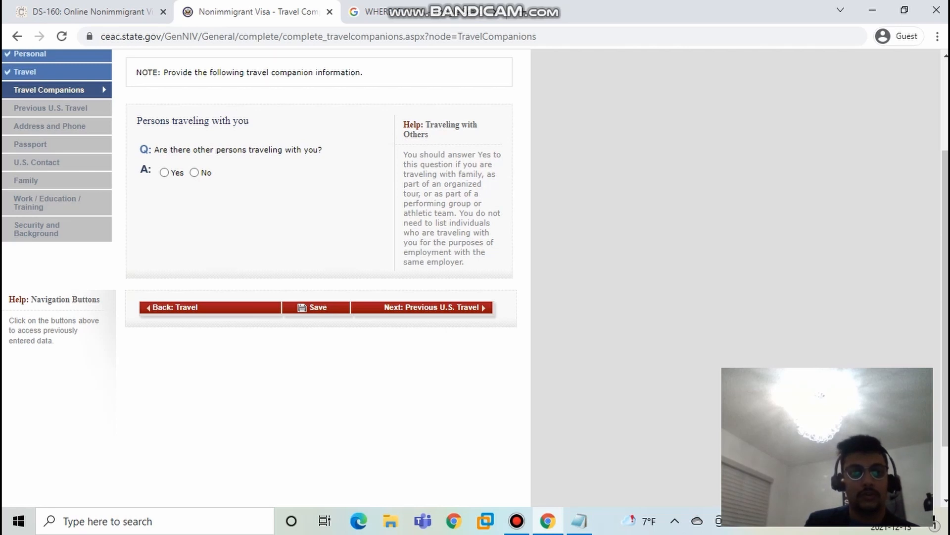
{"action": "left_click", "coordinate": [164, 172]}
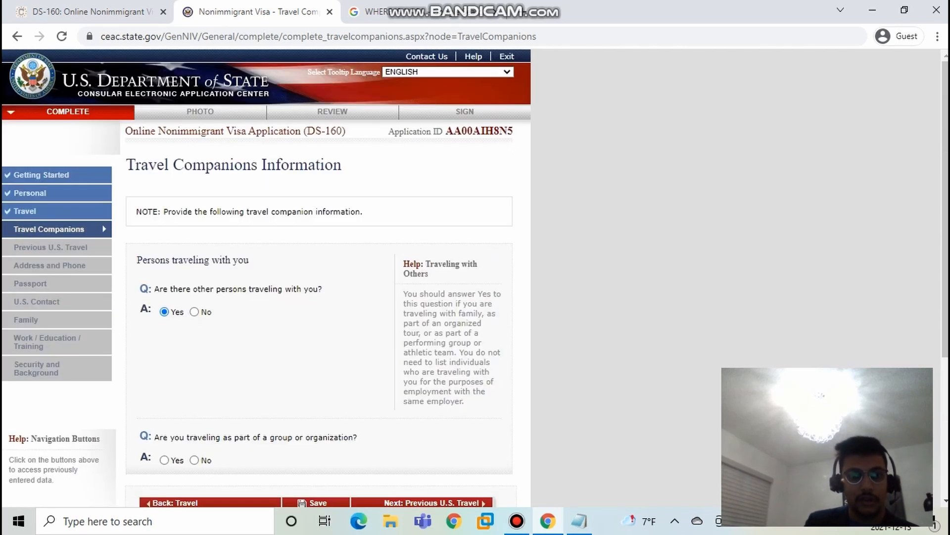
{"action": "scroll", "coordinate": [267, 277], "scroll_direction": "down", "scroll_amount": 4}
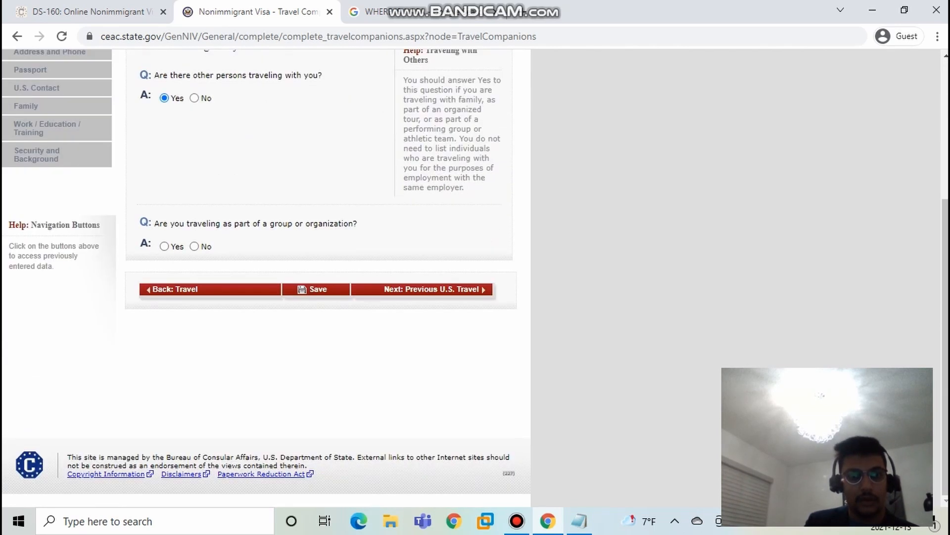
{"action": "left_click", "coordinate": [194, 98]}
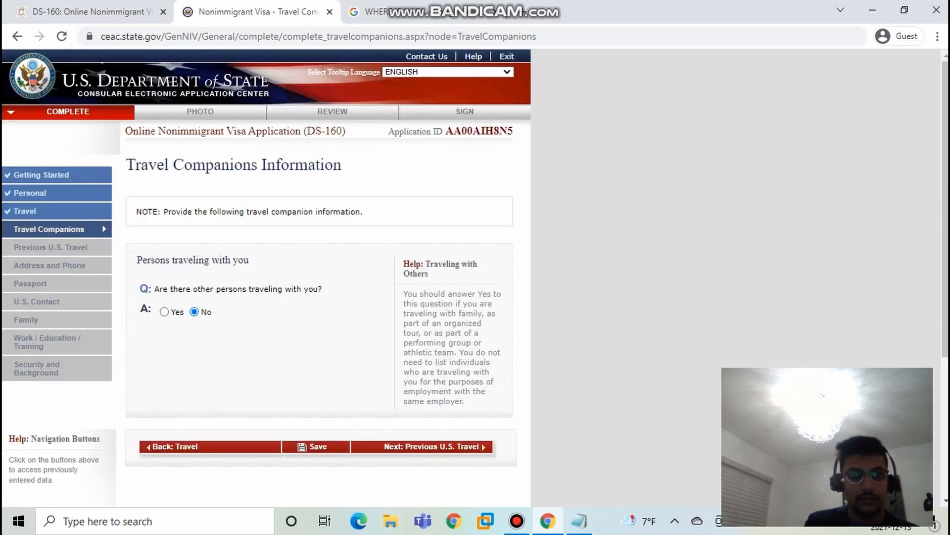
{"action": "scroll", "coordinate": [267, 277], "scroll_direction": "down", "scroll_amount": 4}
{"action": "left_click", "coordinate": [164, 98]}
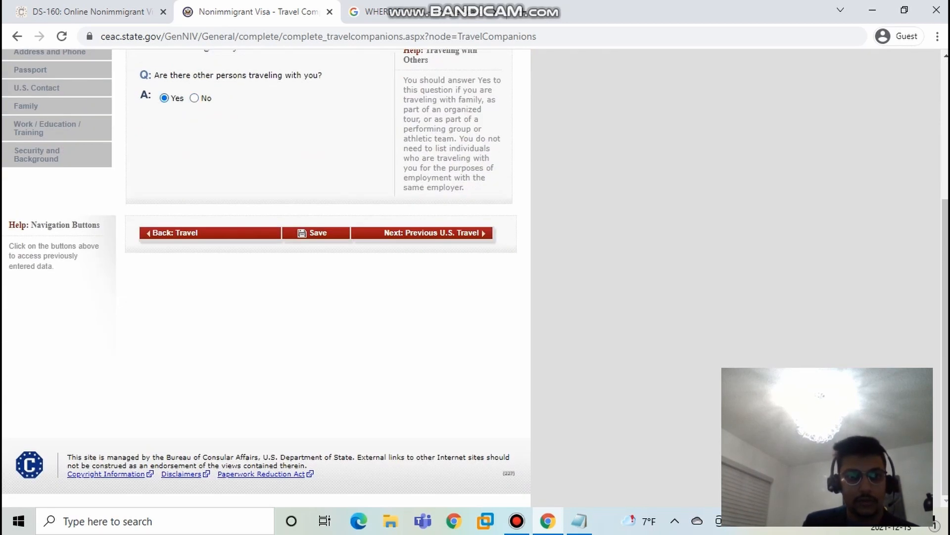
{"action": "scroll", "coordinate": [268, 215], "scroll_direction": "down", "scroll_amount": 3}
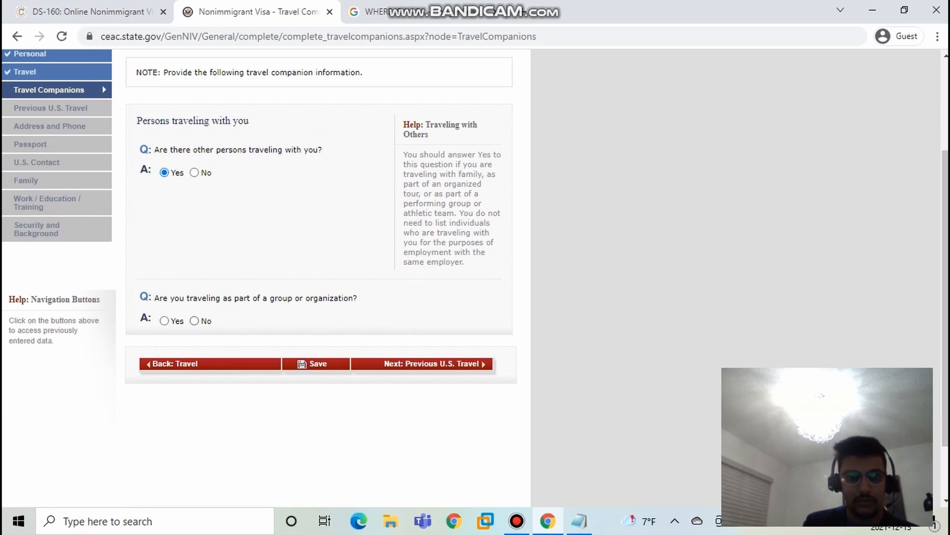
Step: Answer No to the question about other persons traveling with you and continue to the Previous U.S. Travel page
{"action": "left_click", "coordinate": [194, 172]}
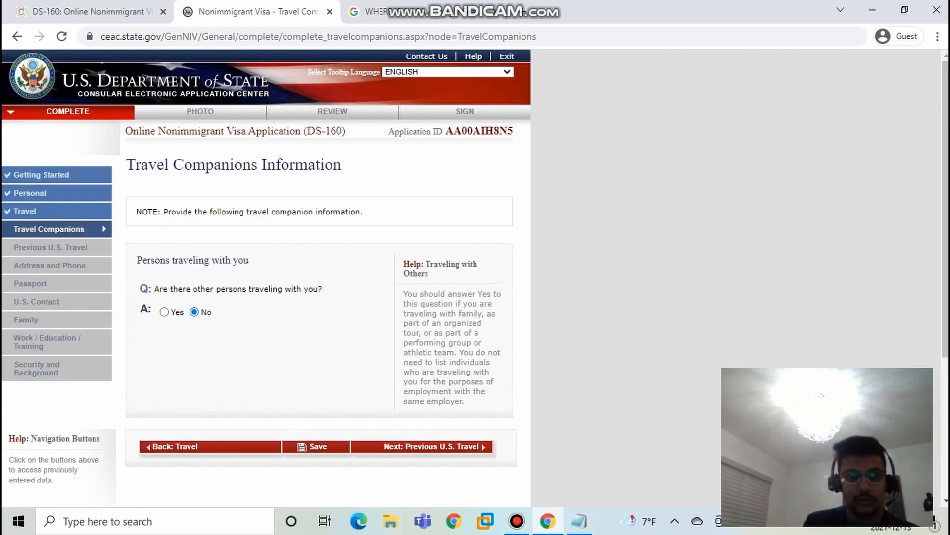
{"action": "scroll", "coordinate": [268, 277], "scroll_direction": "down", "scroll_amount": 2}
{"action": "left_click", "coordinate": [432, 307]}
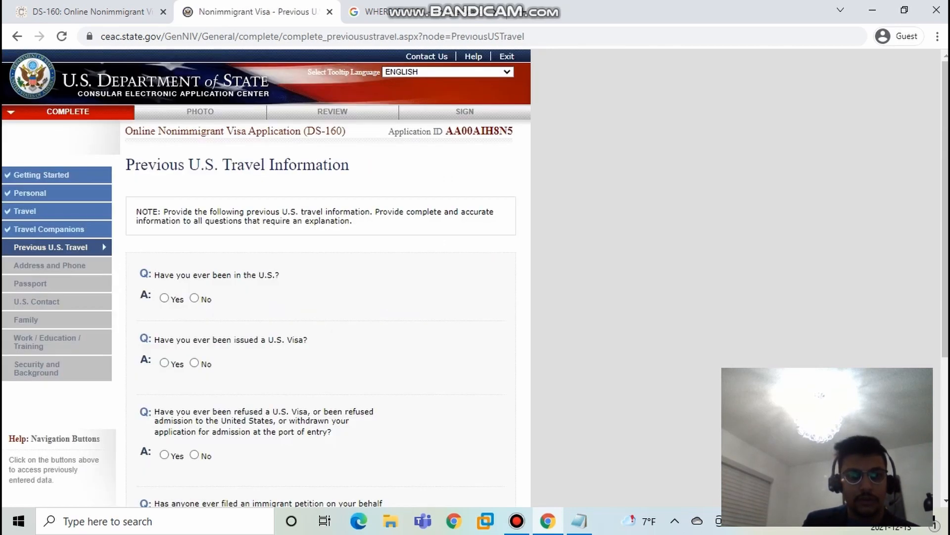
Step: Answer No to the questions about having been in the U.S., been issued a U.S. visa, and been refused a visa or admission
{"action": "left_click", "coordinate": [194, 298]}
{"action": "scroll", "coordinate": [194, 298], "scroll_direction": "down", "scroll_amount": 4}
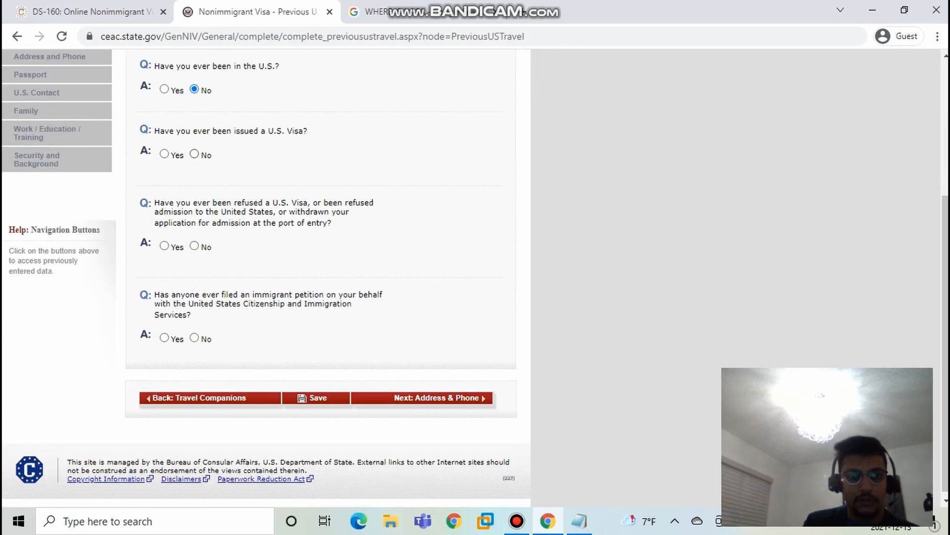
{"action": "left_click", "coordinate": [194, 154]}
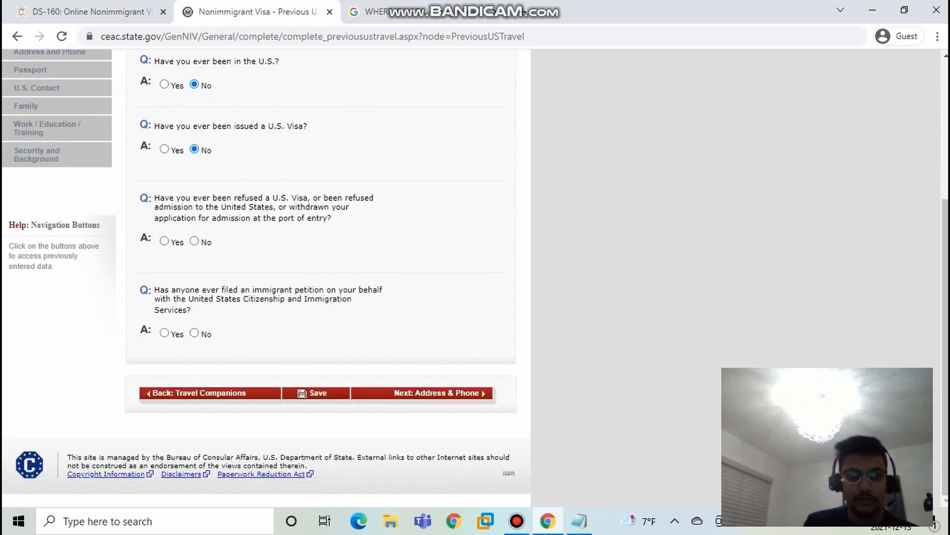
{"action": "left_click", "coordinate": [194, 241]}
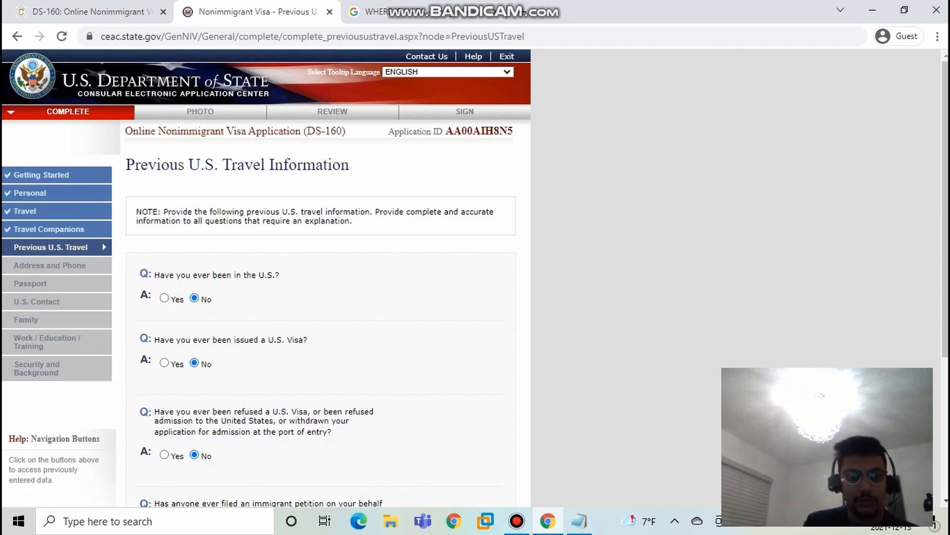
Step: Answer No to the question about an immigrant petition filed on your behalf and continue to the Address and Phone page
{"action": "scroll", "coordinate": [195, 240], "scroll_direction": "down", "scroll_amount": 4}
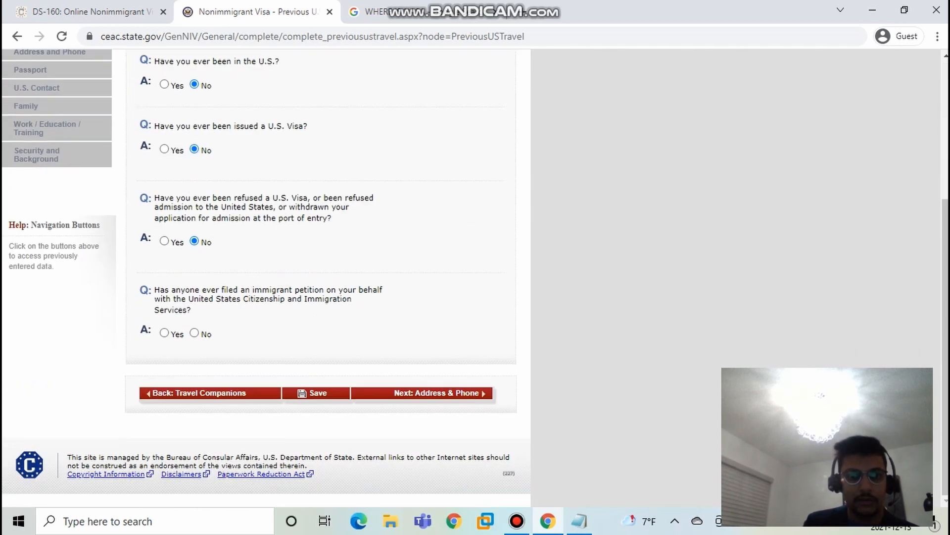
{"action": "left_click", "coordinate": [194, 333]}
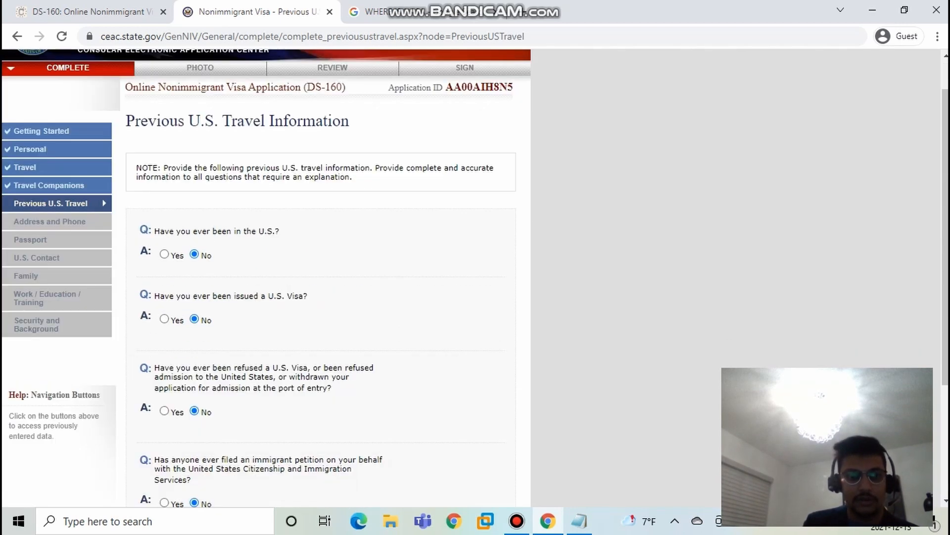
{"action": "scroll", "coordinate": [194, 333], "scroll_direction": "down", "scroll_amount": 4}
{"action": "left_click", "coordinate": [436, 393]}
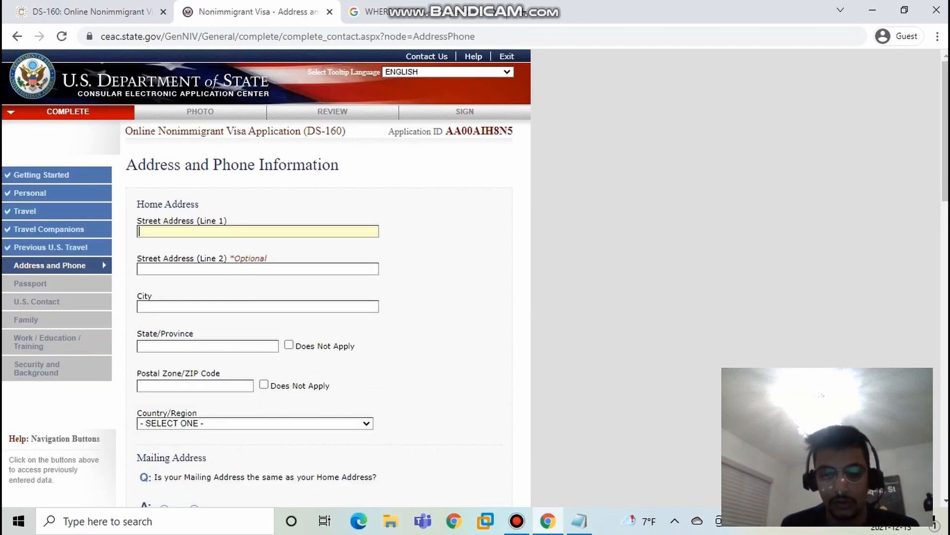
{"action": "type", "text": "JAI"}
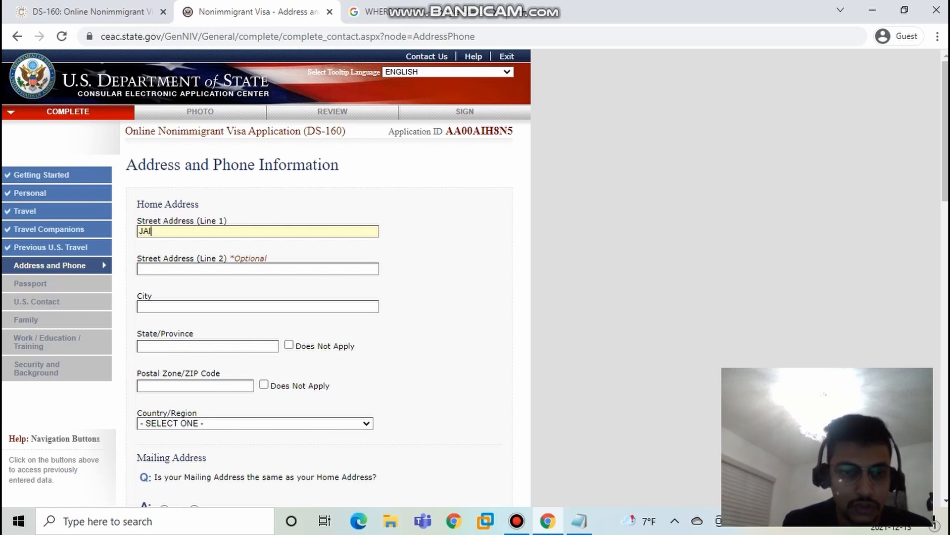
{"action": "key", "text": "BackSpace"}
{"action": "key", "text": "BackSpace"}
{"action": "key", "text": "BackSpace"}
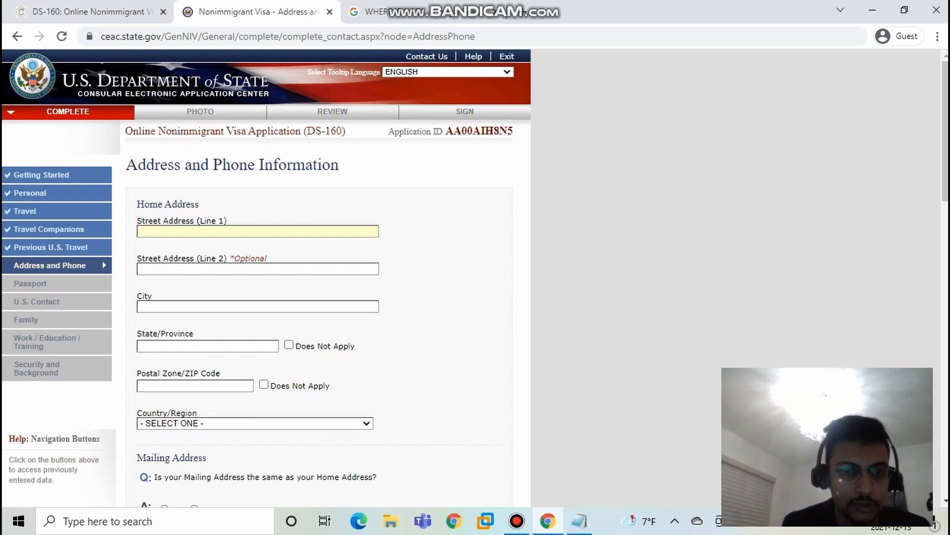
Step: Enter the applicant's home street address in Street Address (Line 1)
{"action": "type", "text": "TORONTO"}
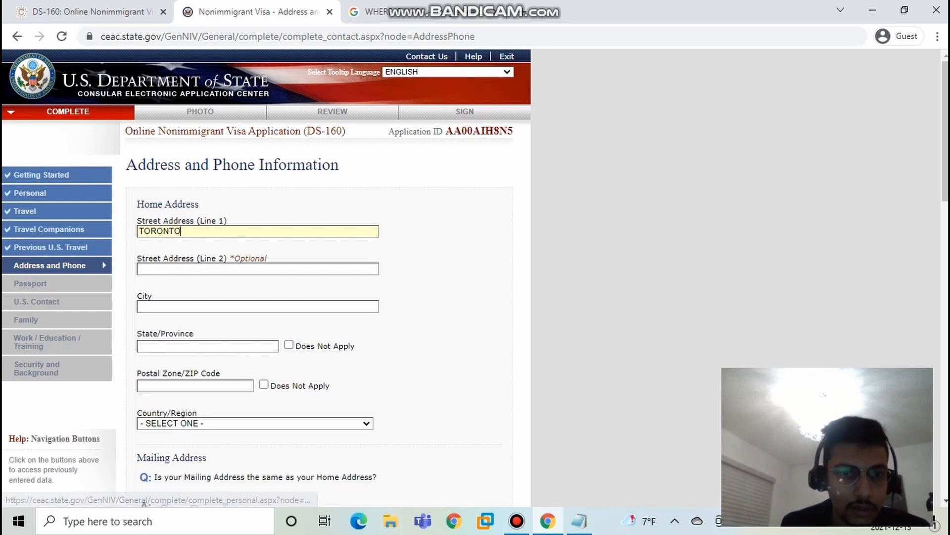
{"action": "key", "text": "ctrl+a"}
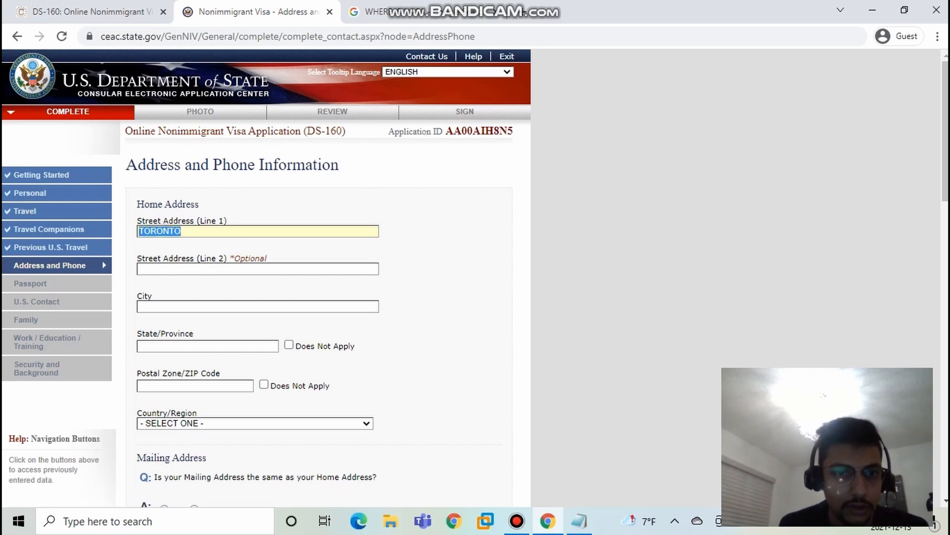
{"action": "key", "text": "Left"}
{"action": "type", "text": "TIM H"}
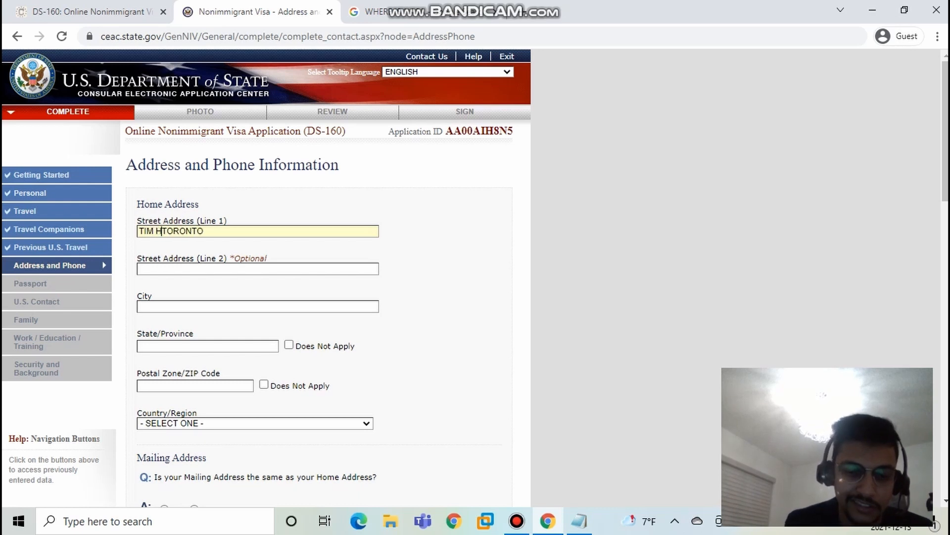
{"action": "type", "text": "ORTANS,"}
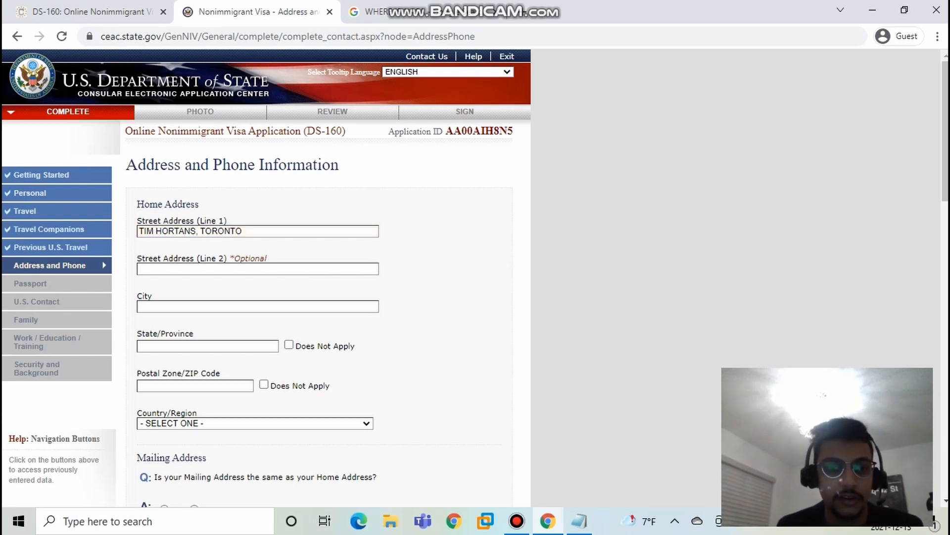
Step: Copy the city name from the street address into the home City field and enter the home province
{"action": "left_click_drag", "start_coordinate": [244, 231], "coordinate": [200, 231]}
{"action": "key", "text": "ctrl+c"}
{"action": "key", "text": "Tab"}
{"action": "key", "text": "Tab"}
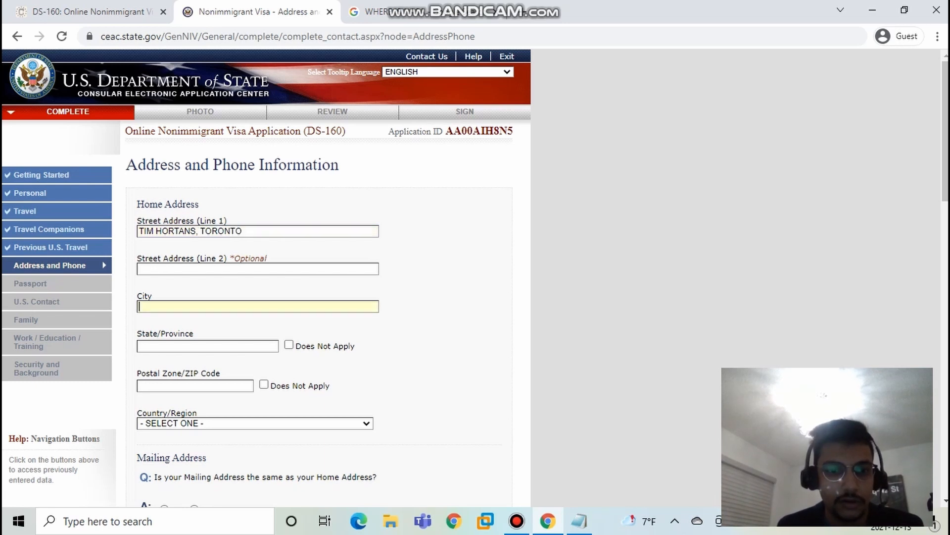
{"action": "key", "text": "ctrl+v"}
{"action": "key", "text": "Tab"}
{"action": "type", "text": "ONTA7RIO"}
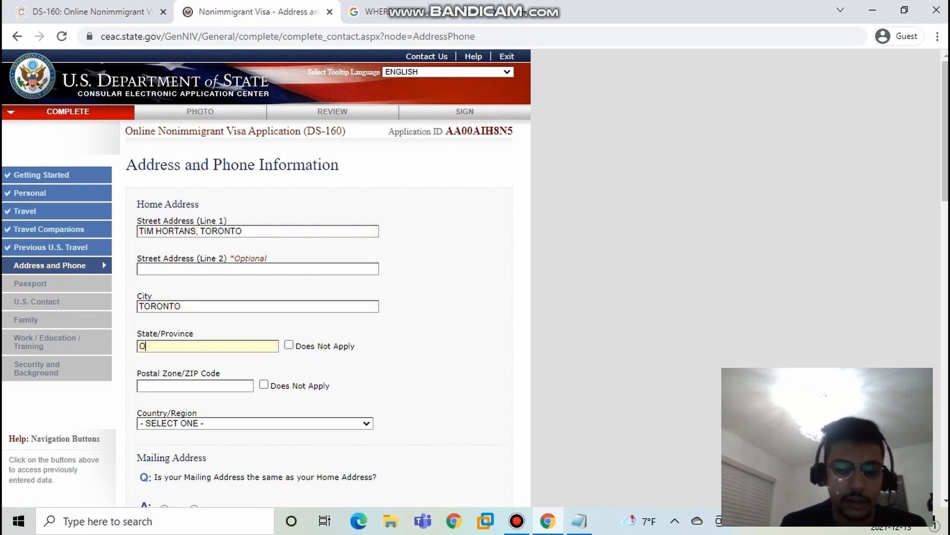
{"action": "key", "text": "BackSpace"}
{"action": "key", "text": "BackSpace"}
{"action": "key", "text": "BackSpace"}
{"action": "key", "text": "BackSpace"}
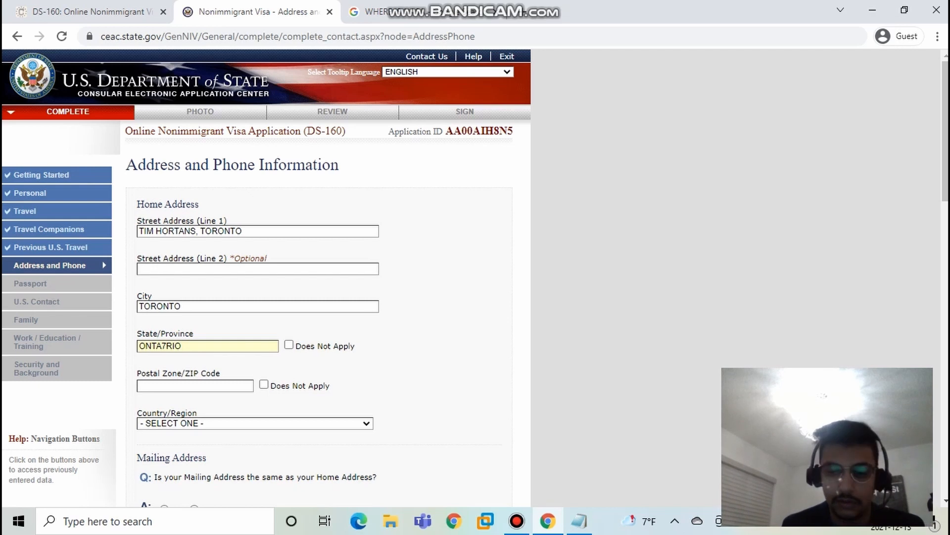
{"action": "type", "text": "RIO"}
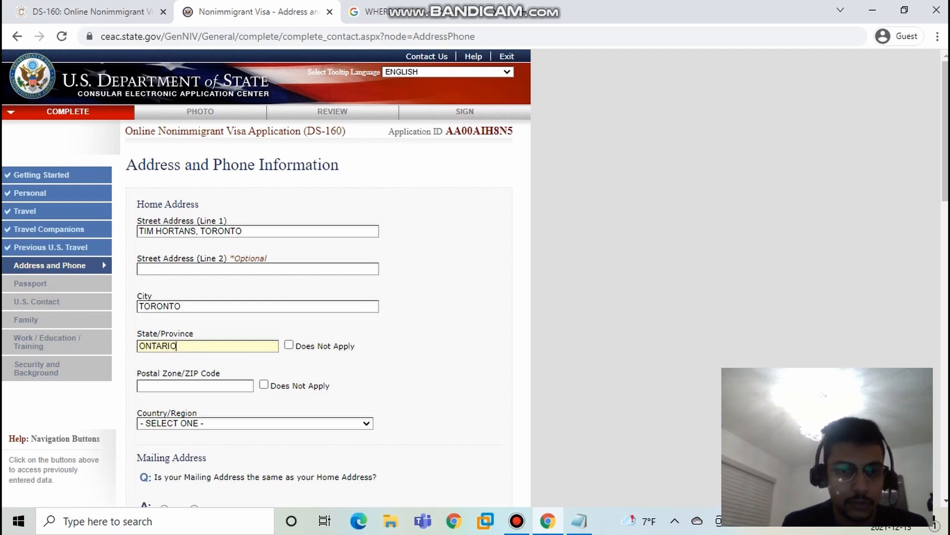
Step: Enter the postal code of the home address
{"action": "key", "text": "Tab"}
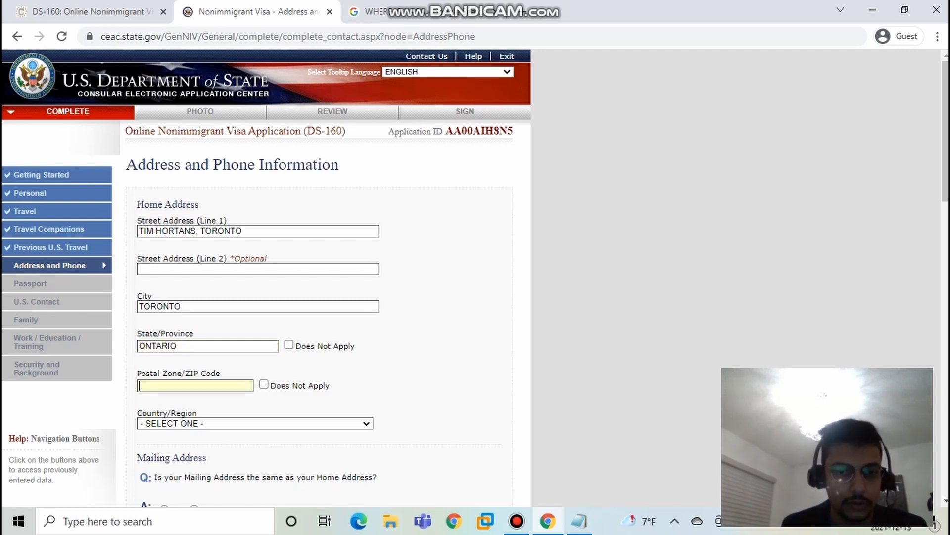
{"action": "scroll", "coordinate": [267, 277], "scroll_direction": "down", "scroll_amount": 1}
{"action": "scroll", "coordinate": [267, 278], "scroll_direction": "down", "scroll_amount": 5}
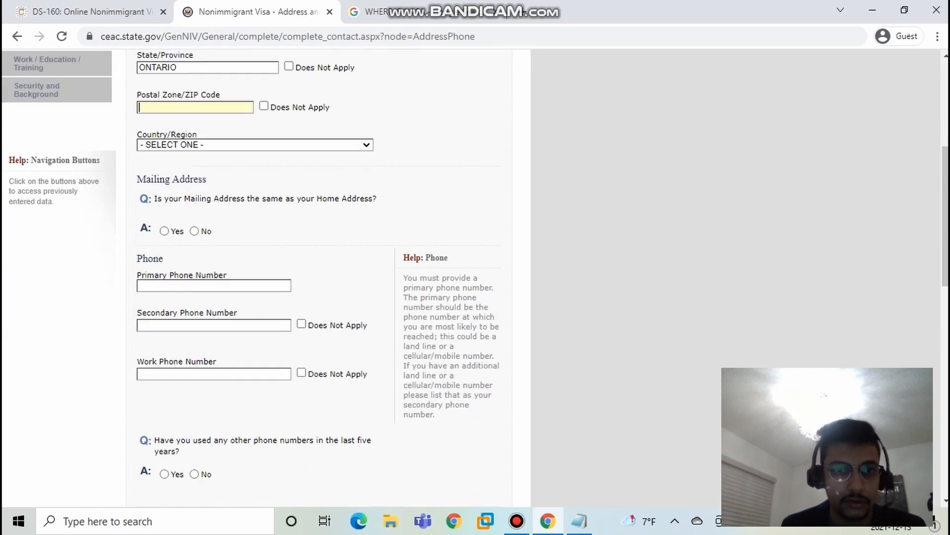
{"action": "scroll", "coordinate": [268, 277], "scroll_direction": "up", "scroll_amount": 3}
{"action": "scroll", "coordinate": [317, 277], "scroll_direction": "up", "scroll_amount": 1}
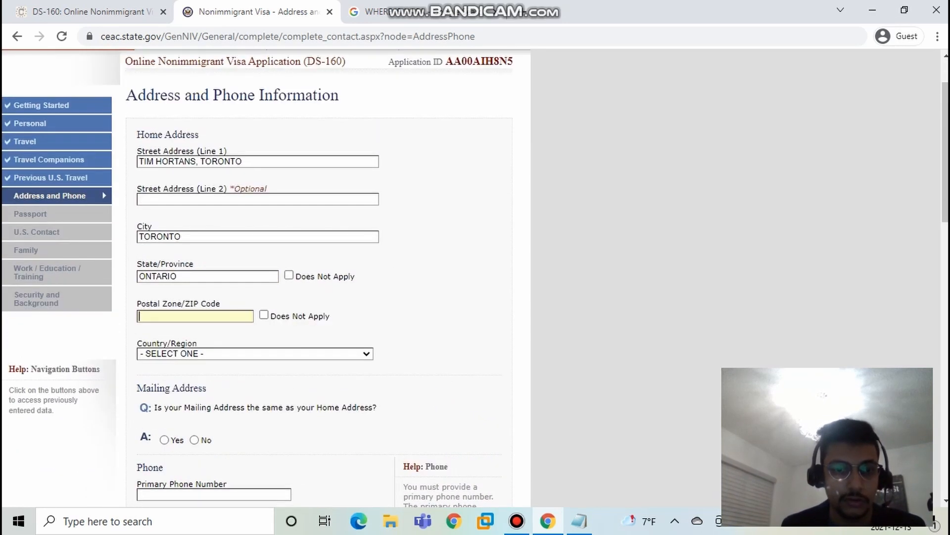
{"action": "type", "text": "T6T"}
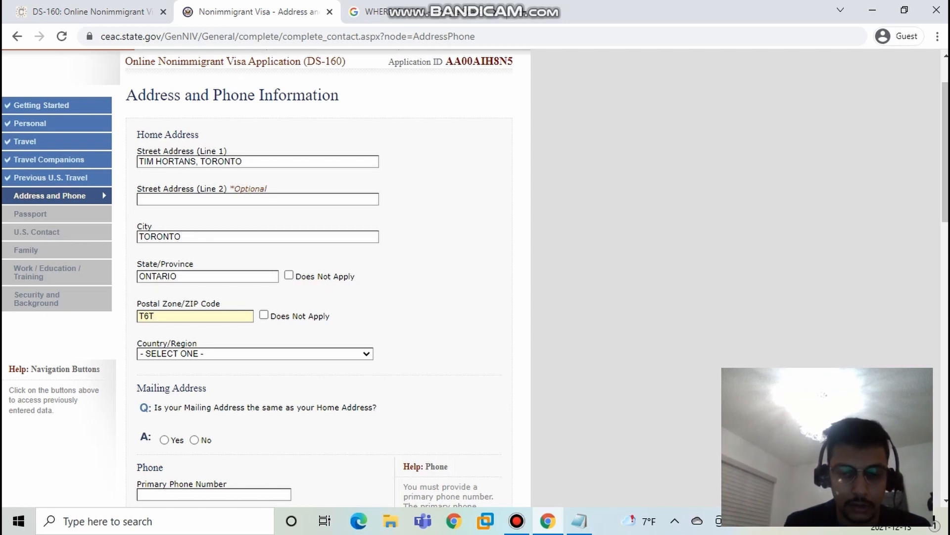
{"action": "type", "text": "98"}
{"action": "key", "text": "BackSpace"}
{"action": "key", "text": "BackSpace"}
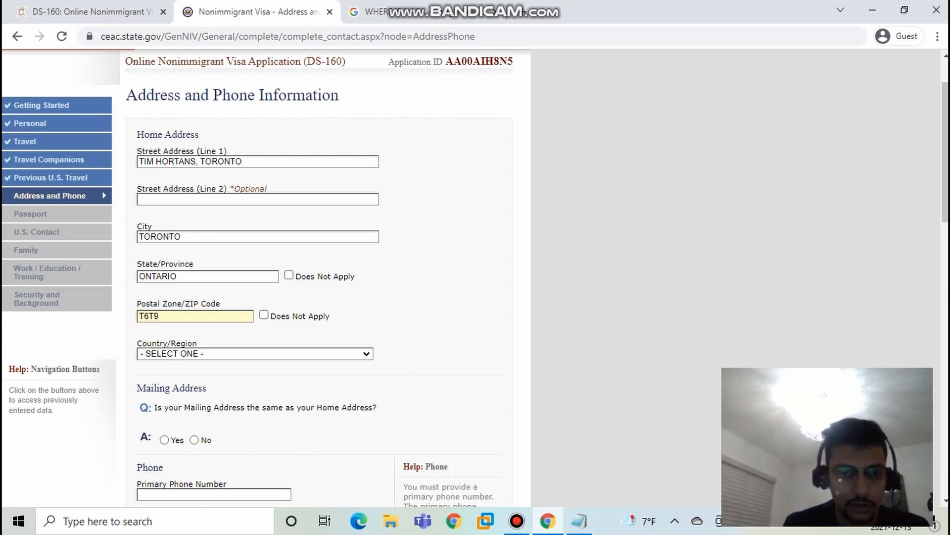
{"action": "type", "text": "9K"}
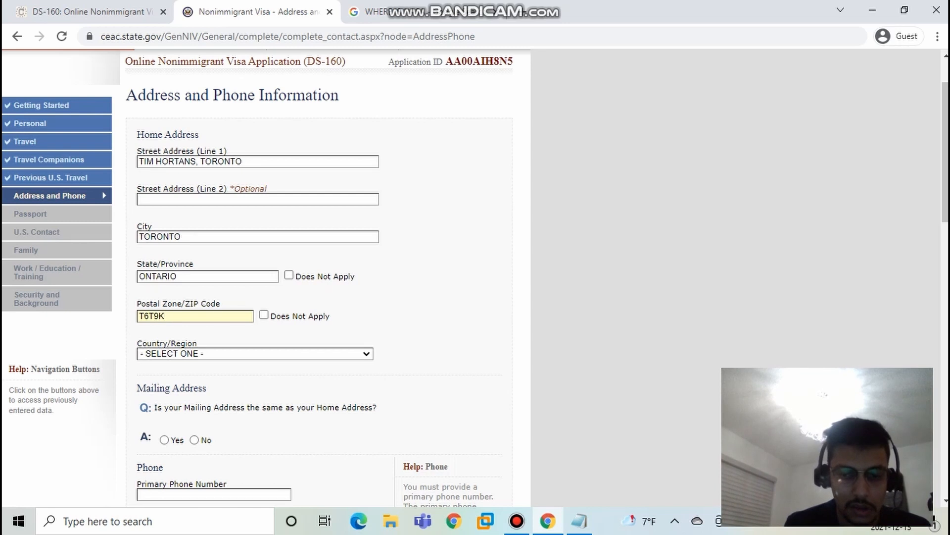
{"action": "type", "text": "0"}
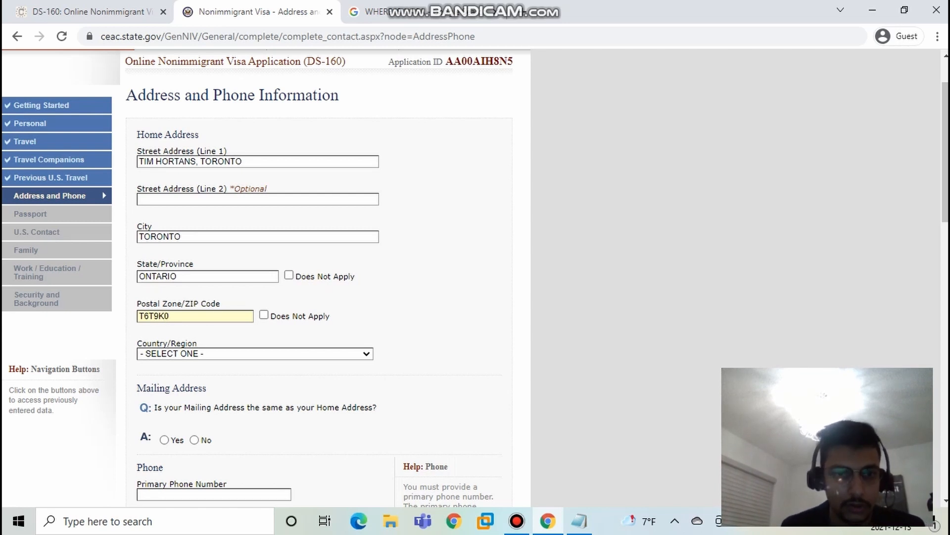
Step: Set the home country to CANADA and answer Yes to the mailing address being the same as the home address
{"action": "left_click", "coordinate": [255, 353]}
{"action": "key", "text": "c"}
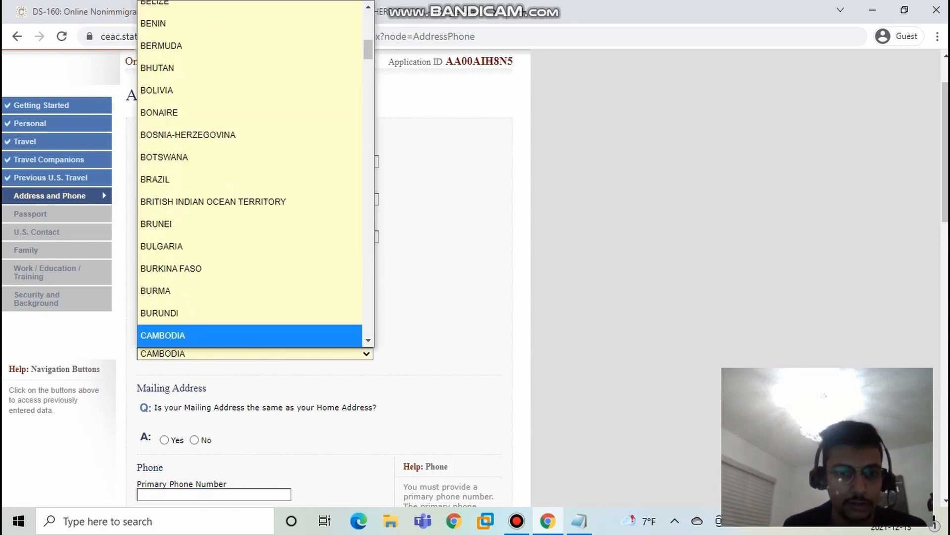
{"action": "scroll", "coordinate": [255, 354], "scroll_direction": "down", "scroll_amount": 1}
{"action": "left_click", "coordinate": [255, 284]}
{"action": "scroll", "coordinate": [255, 173], "scroll_direction": "down", "scroll_amount": 2}
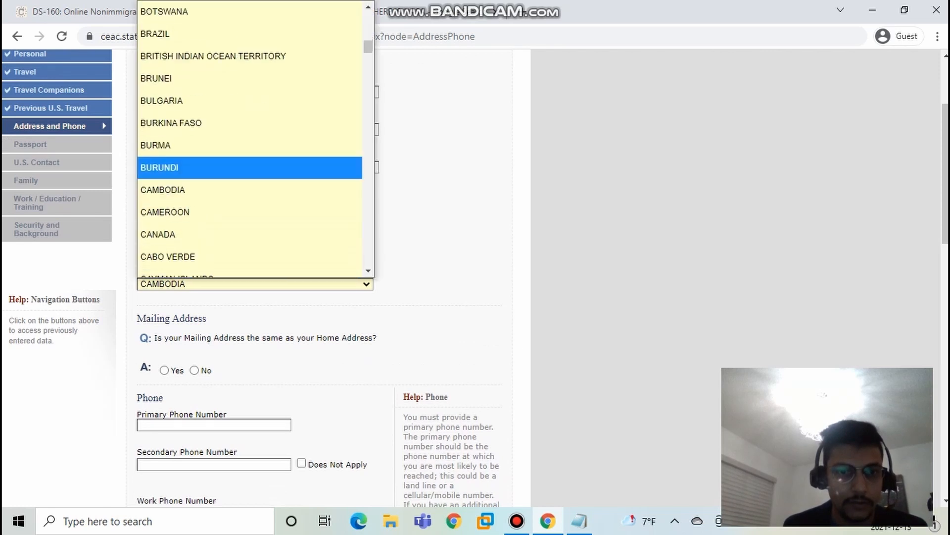
{"action": "left_click", "coordinate": [255, 170]}
{"action": "scroll", "coordinate": [255, 171], "scroll_direction": "down", "scroll_amount": 3}
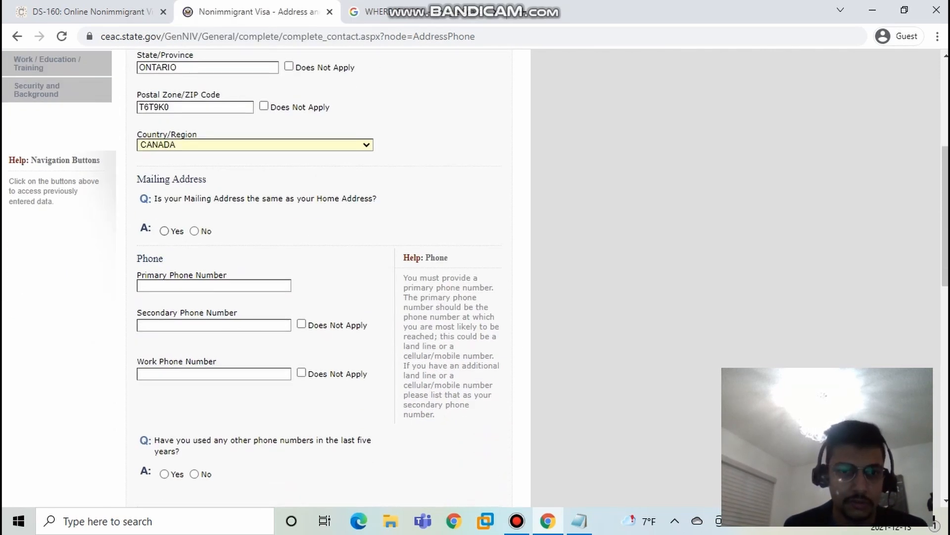
{"action": "left_click", "coordinate": [164, 231]}
{"action": "scroll", "coordinate": [164, 231], "scroll_direction": "down", "scroll_amount": 4}
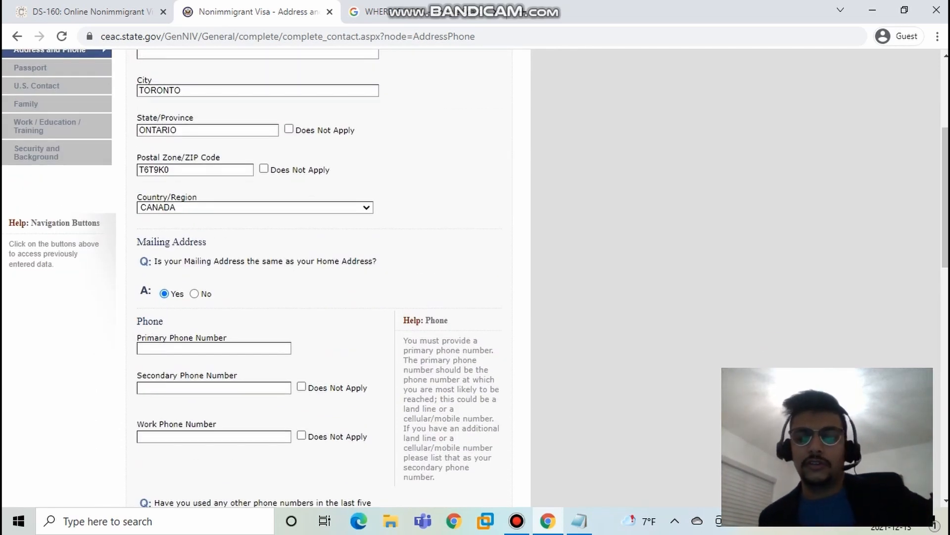
Step: Switch the mailing address answer to No to examine the separate mailing address fields, and set it back to Yes
{"action": "left_click", "coordinate": [194, 294]}
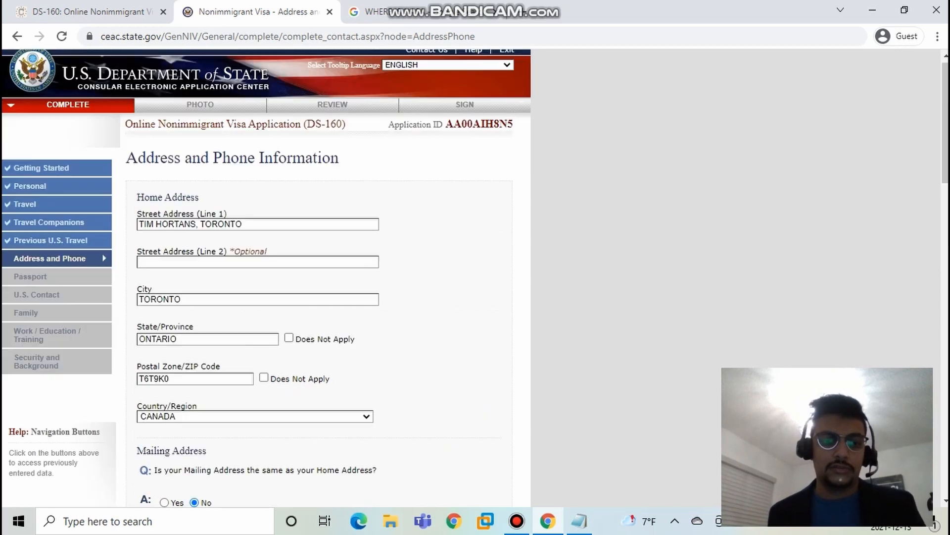
{"action": "scroll", "coordinate": [194, 294], "scroll_direction": "down", "scroll_amount": 2}
{"action": "scroll", "coordinate": [317, 277], "scroll_direction": "down", "scroll_amount": 7}
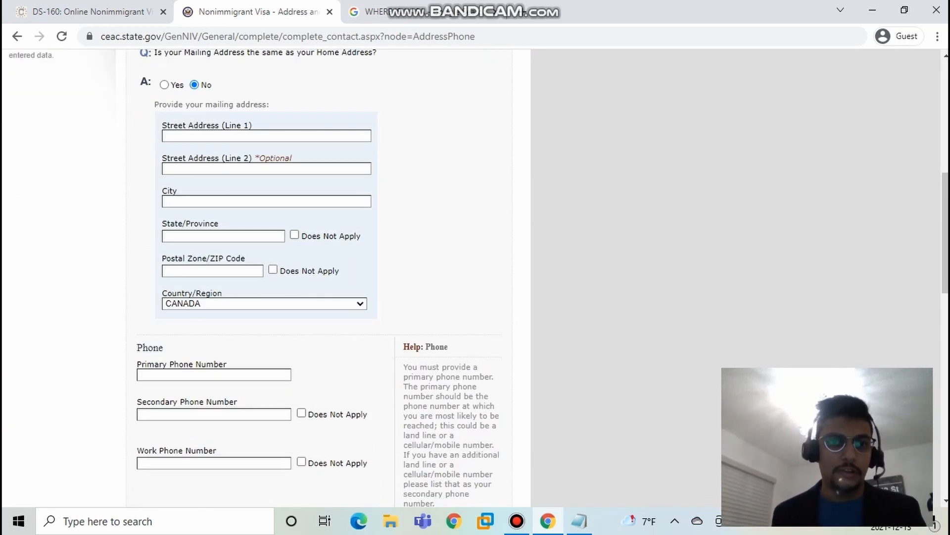
{"action": "left_click", "coordinate": [164, 84]}
{"action": "scroll", "coordinate": [317, 277], "scroll_direction": "down", "scroll_amount": 5}
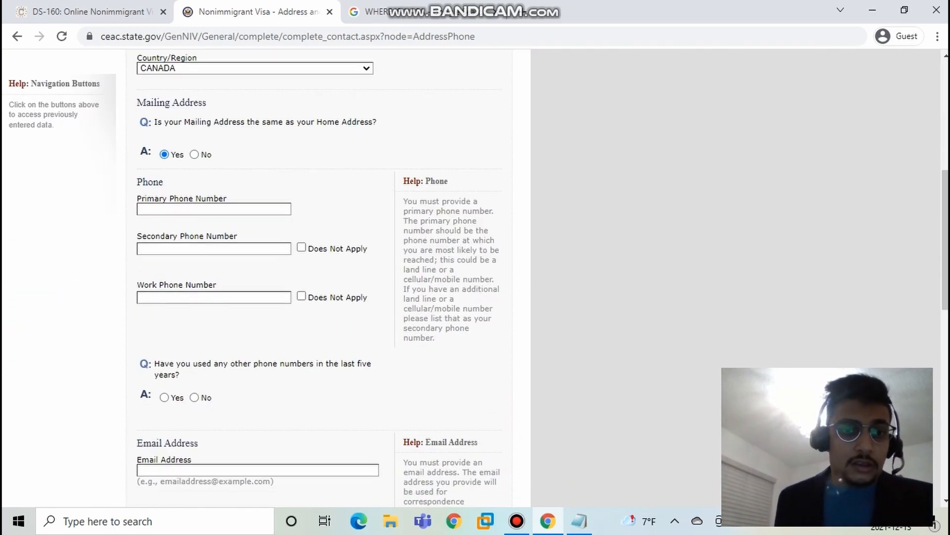
Step: Enter the applicant's primary phone number with its last four digits masked by X characters
{"action": "left_click", "coordinate": [214, 209]}
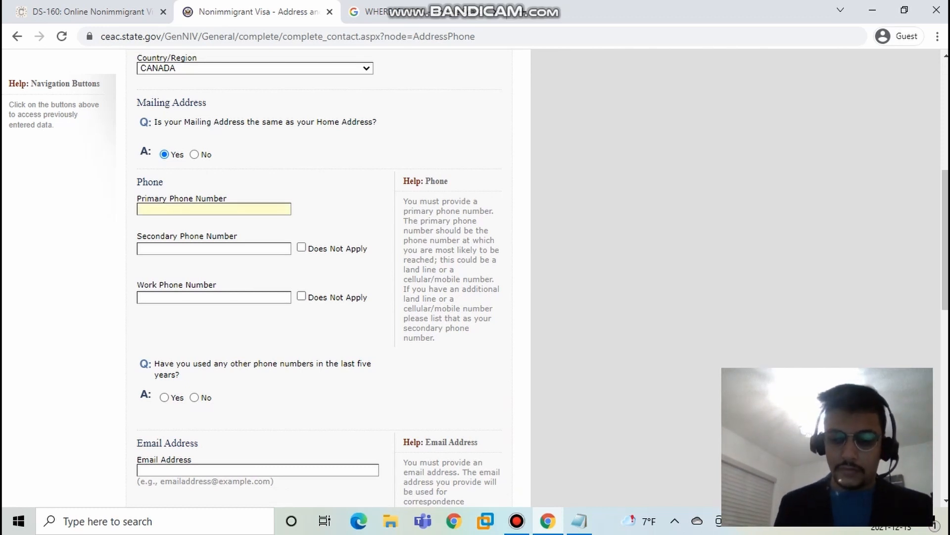
{"action": "scroll", "coordinate": [317, 277], "scroll_direction": "down", "scroll_amount": 8}
{"action": "scroll", "coordinate": [317, 277], "scroll_direction": "up", "scroll_amount": 8}
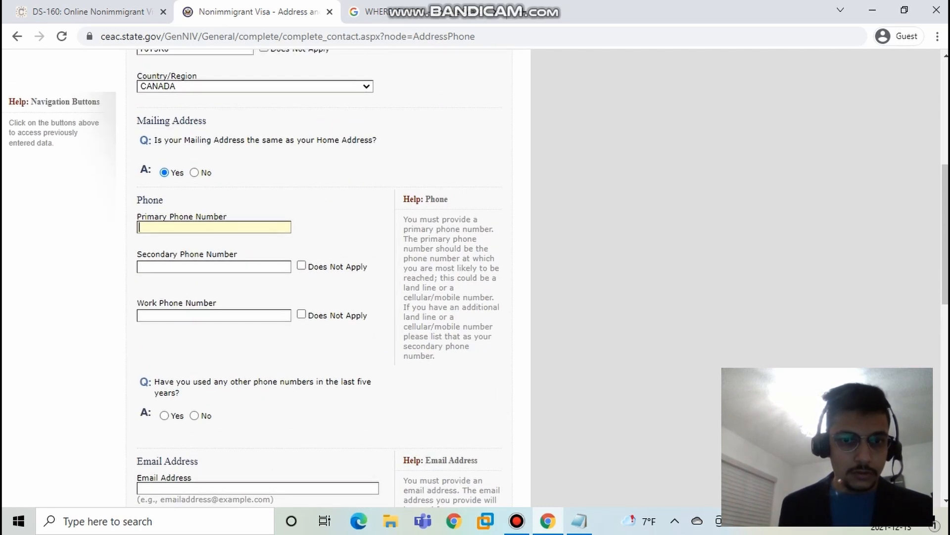
{"action": "type", "text": "583"}
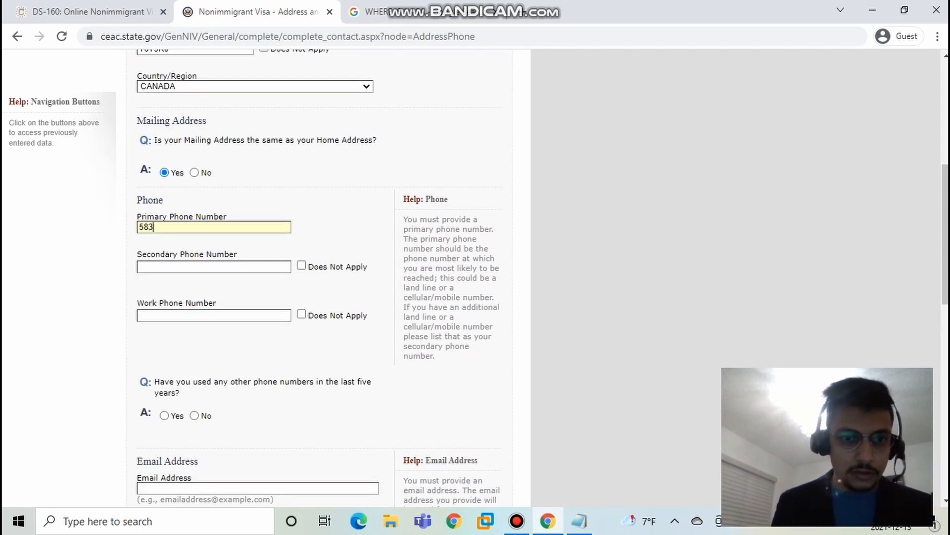
{"action": "type", "text": "-937-"}
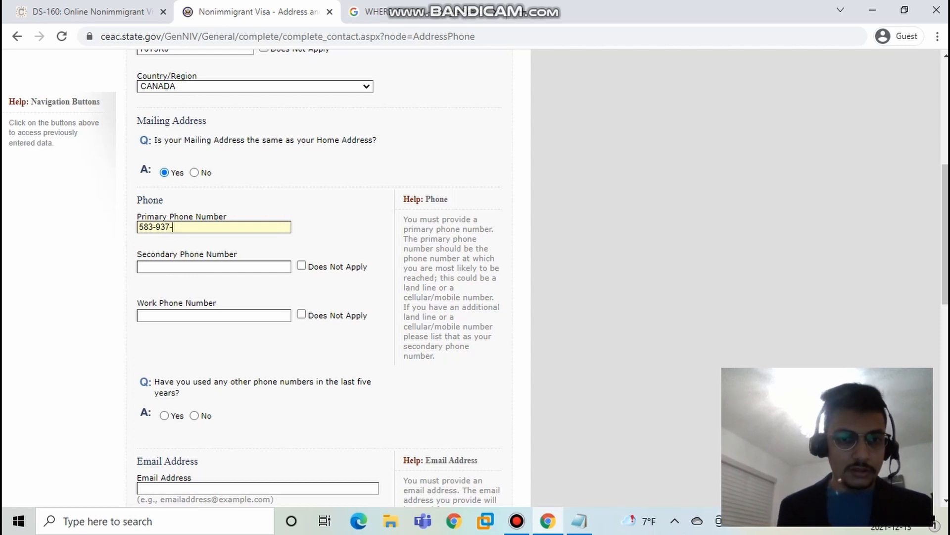
{"action": "type", "text": "XXXX"}
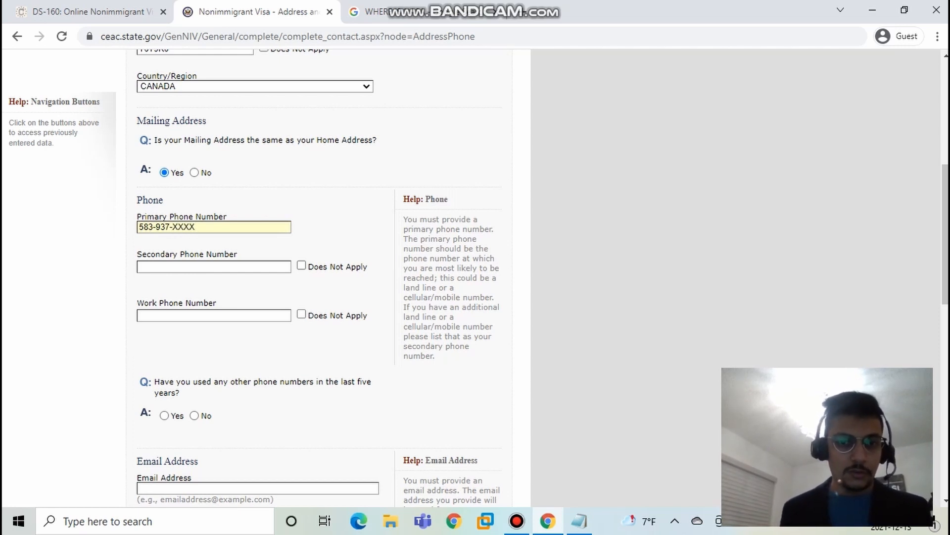
Step: Mark the secondary phone number and the work phone number as Does Not Apply
{"action": "scroll", "coordinate": [316, 277], "scroll_direction": "down", "scroll_amount": 4}
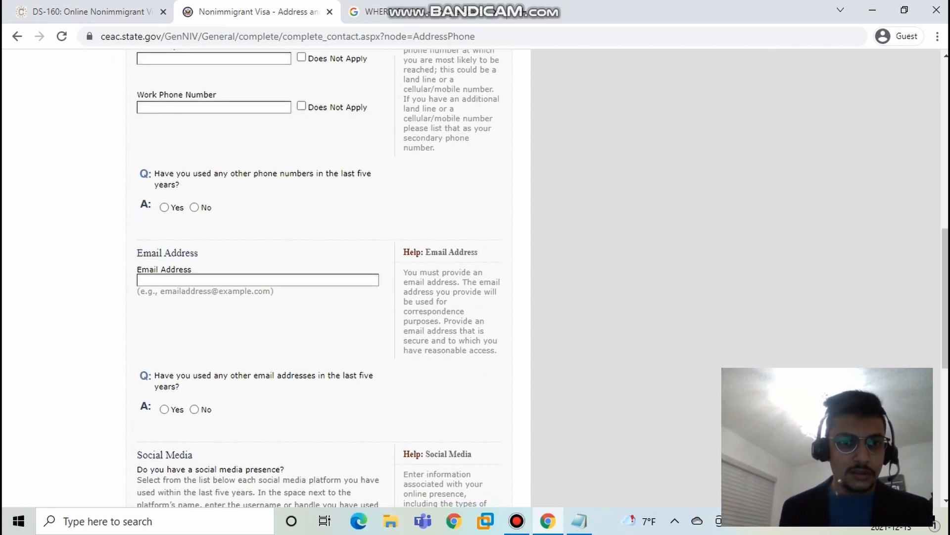
{"action": "scroll", "coordinate": [316, 278], "scroll_direction": "up", "scroll_amount": 2}
{"action": "left_click", "coordinate": [302, 126]}
{"action": "left_click", "coordinate": [301, 175]}
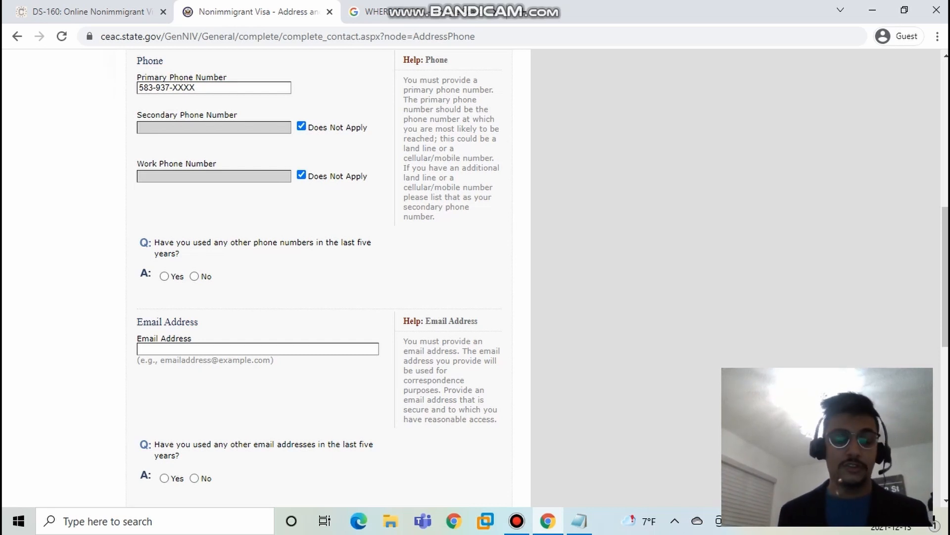
{"action": "scroll", "coordinate": [250, 270], "scroll_direction": "up", "scroll_amount": 4}
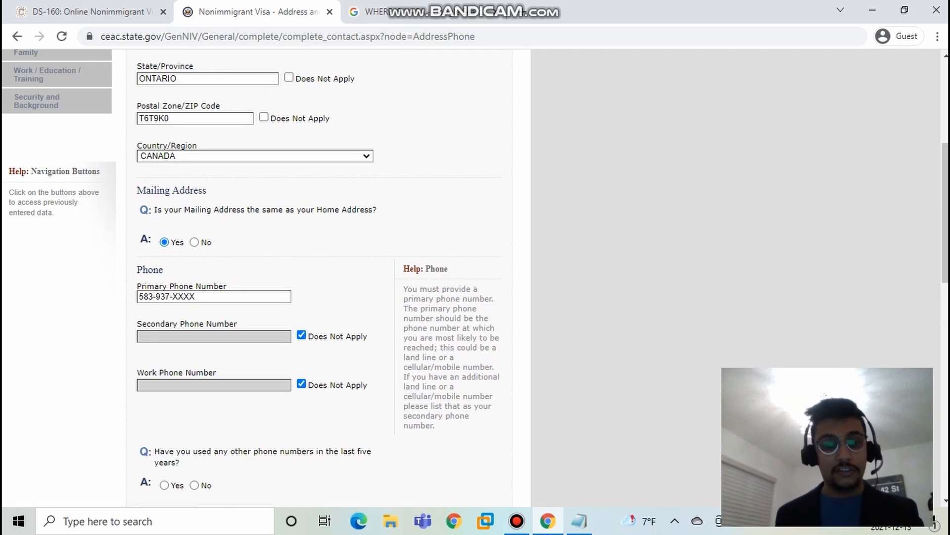
Step: Answer No to having used any other phone numbers in the last five years
{"action": "scroll", "coordinate": [317, 277], "scroll_direction": "down", "scroll_amount": 5}
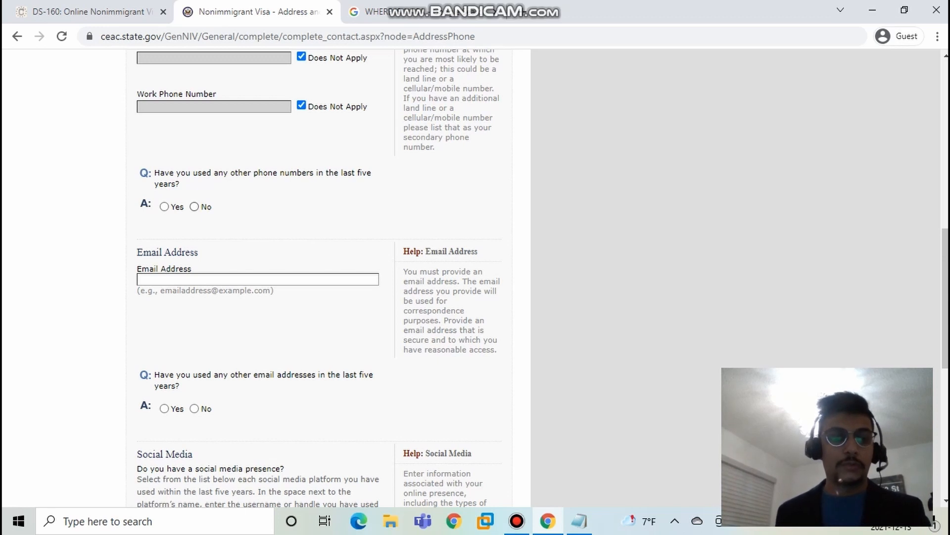
{"action": "left_click", "coordinate": [194, 207]}
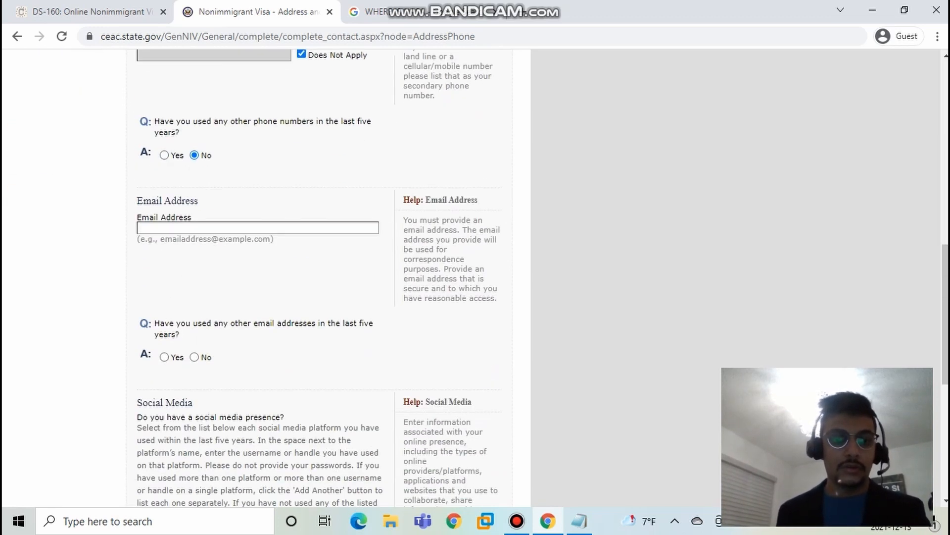
Step: Enter the applicant's email address and answer No to having used other email addresses in the last five years
{"action": "type", "text": "CV"}
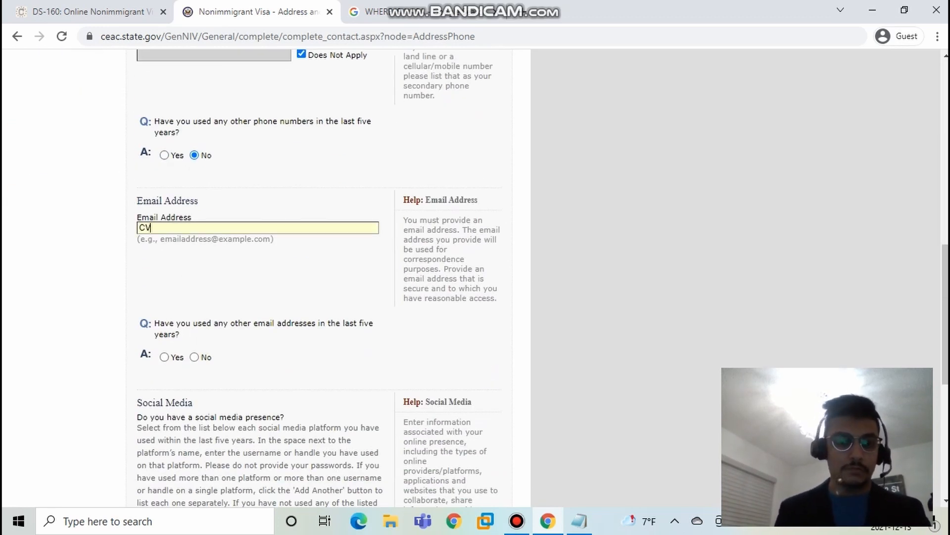
{"action": "key", "text": "BackSpace"}
{"action": "key", "text": "BackSpace"}
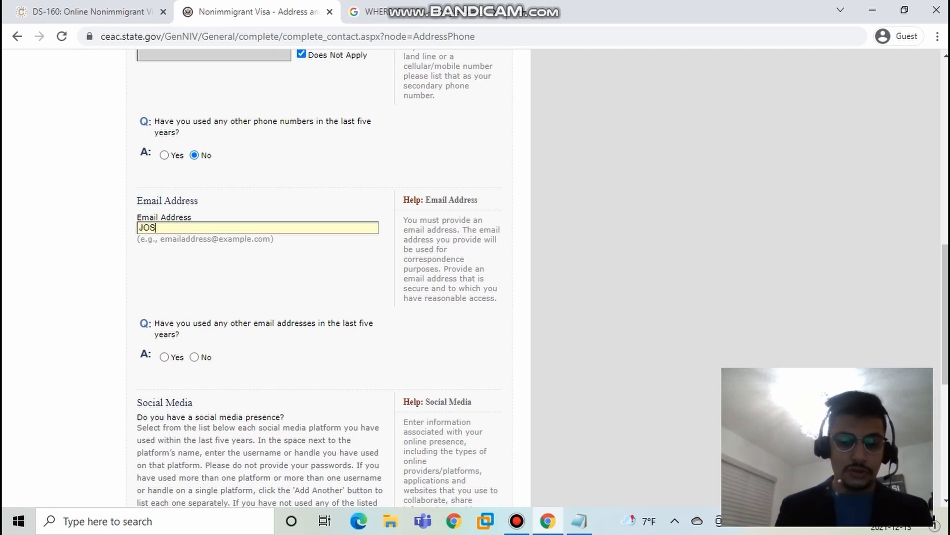
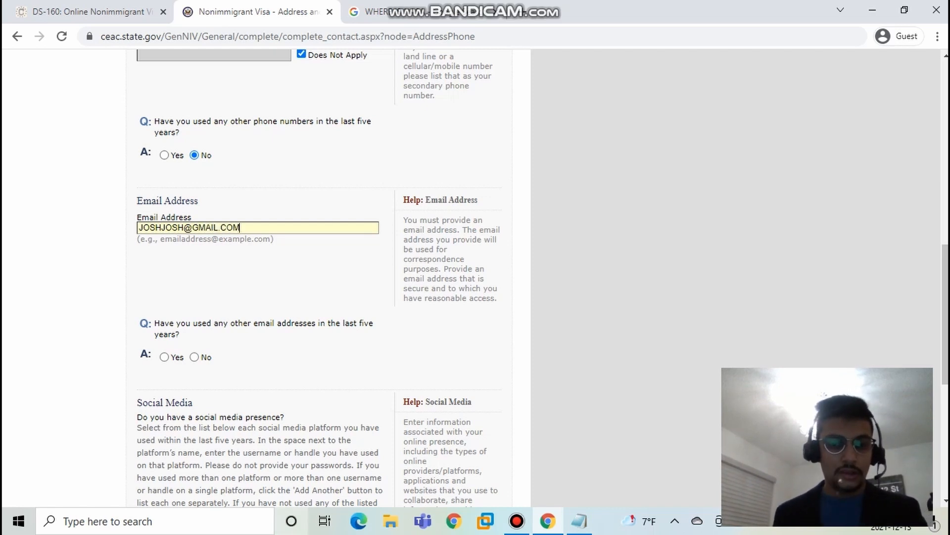
{"action": "scroll", "coordinate": [317, 277], "scroll_direction": "down", "scroll_amount": 3}
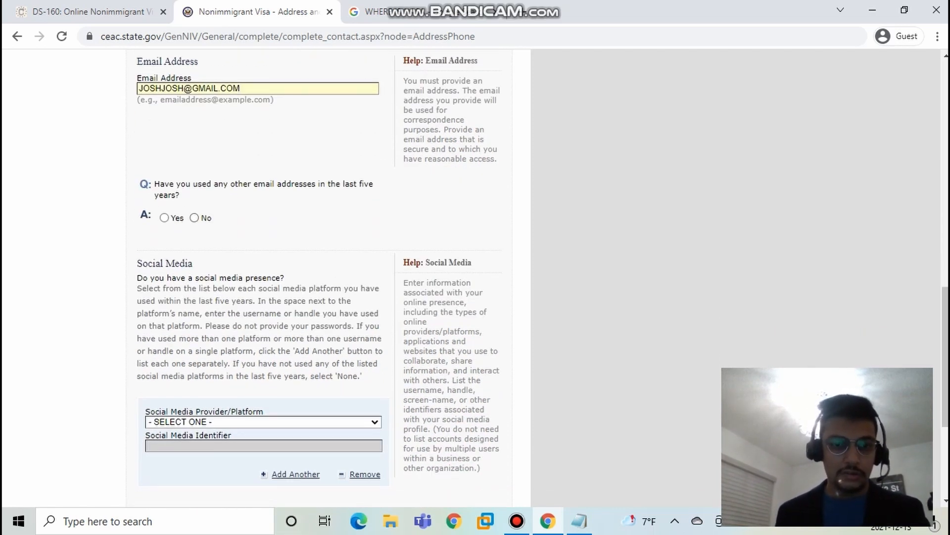
{"action": "left_click", "coordinate": [194, 218]}
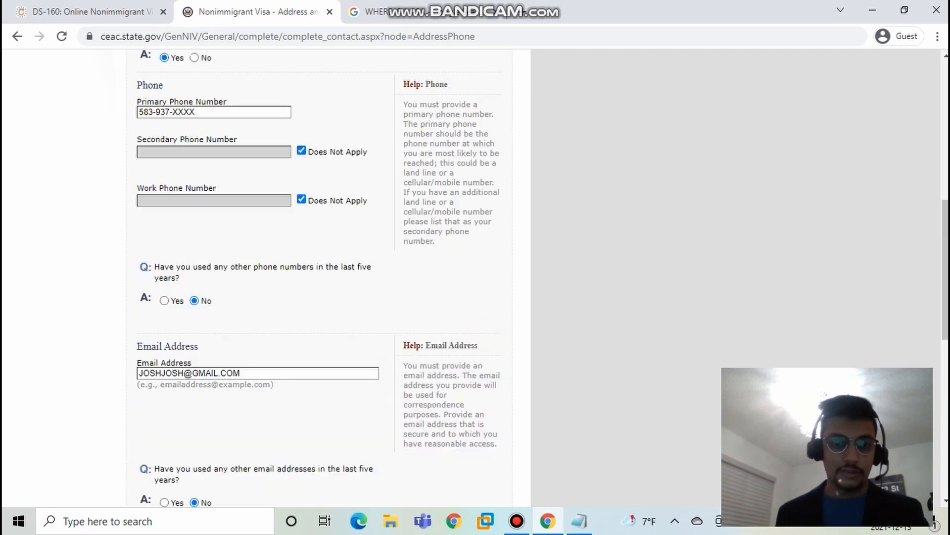
Step: List LINKEDIN with the applicant's username as the social media presence and answer No to providing information on other websites or applications
{"action": "scroll", "coordinate": [317, 277], "scroll_direction": "down", "scroll_amount": 5}
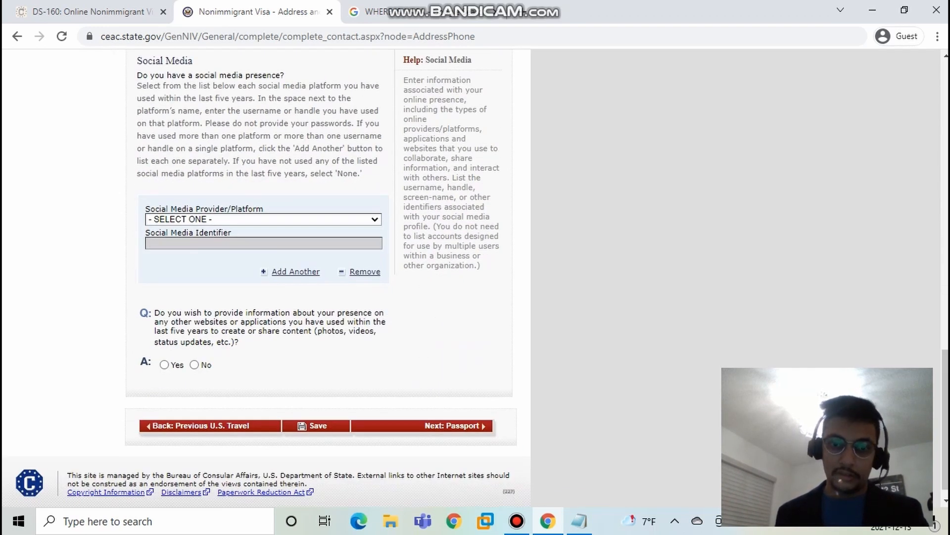
{"action": "left_click", "coordinate": [263, 219]}
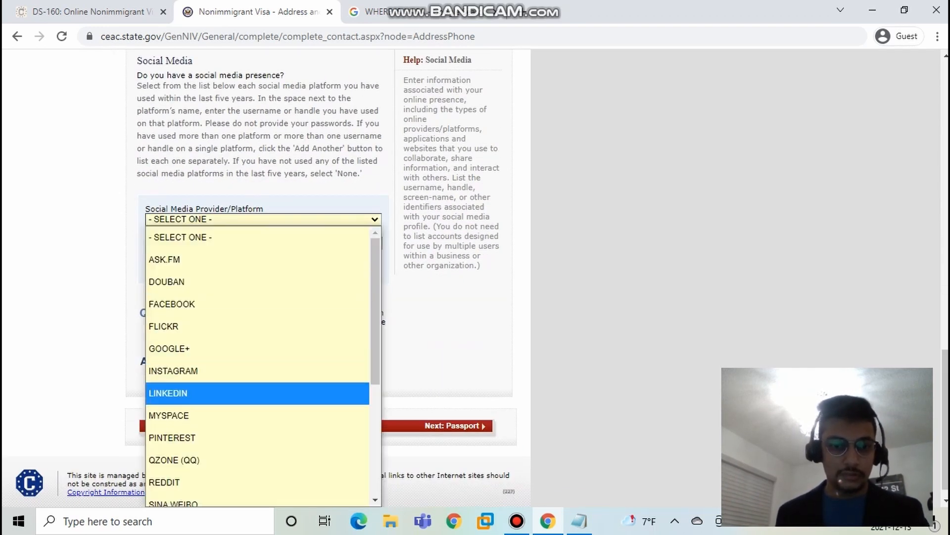
{"action": "left_click", "coordinate": [168, 393]}
{"action": "scroll", "coordinate": [317, 278], "scroll_direction": "down", "scroll_amount": 6}
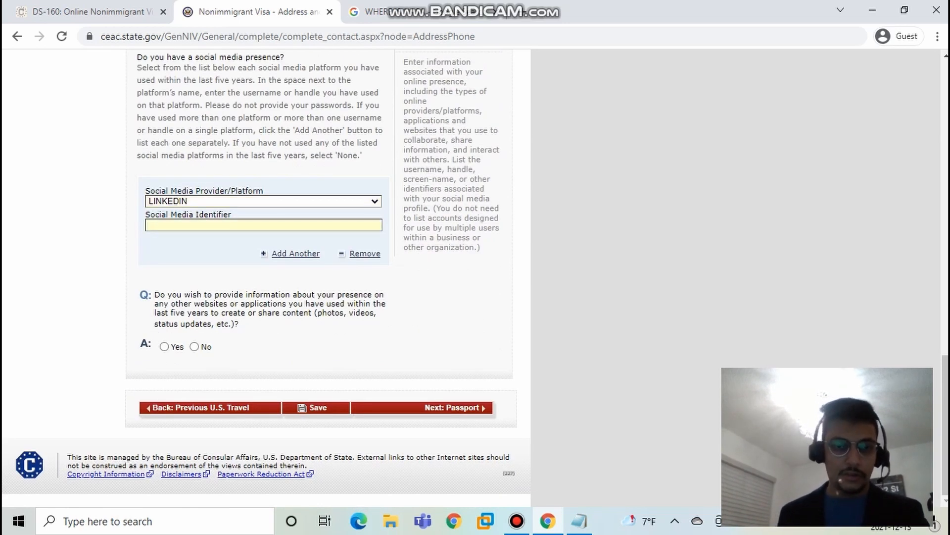
{"action": "type", "text": "JOSHJOS"}
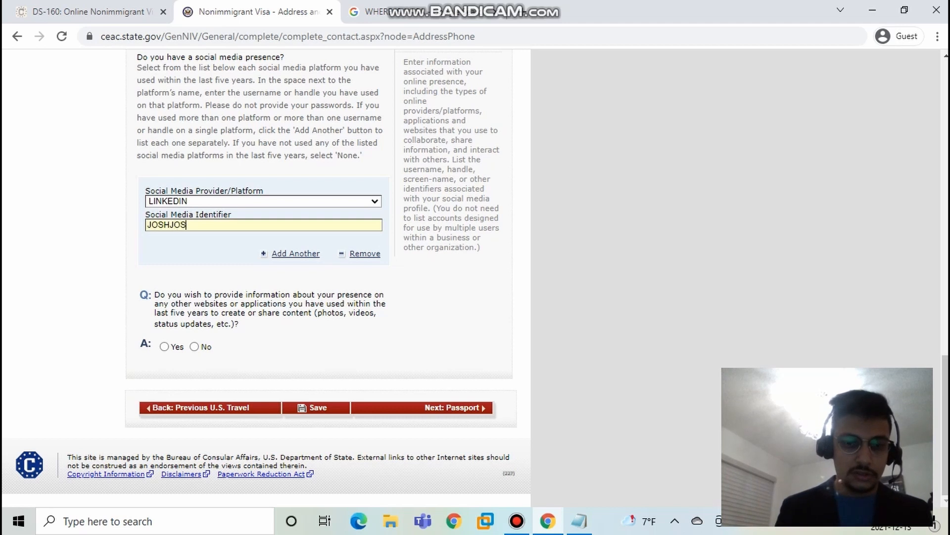
{"action": "type", "text": "H"}
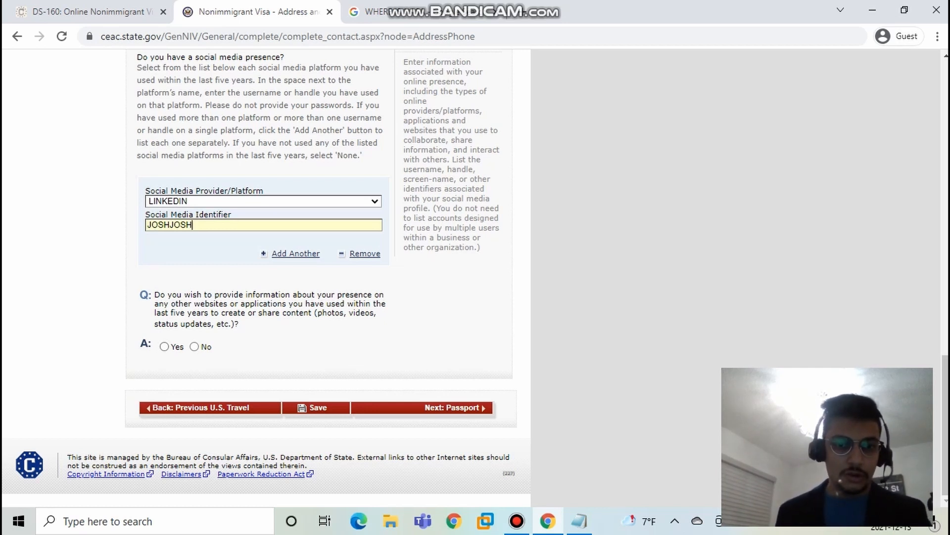
{"action": "left_click", "coordinate": [194, 346]}
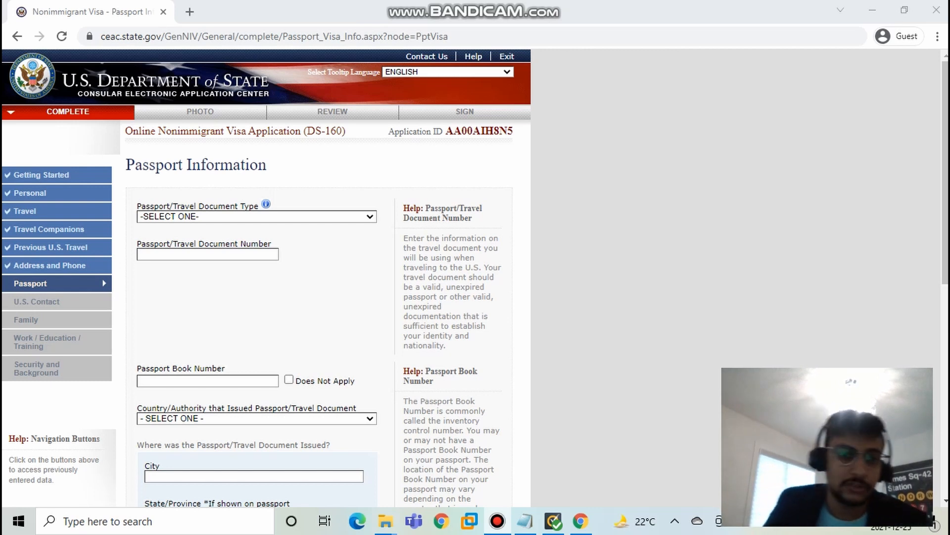
Step: Set the passport document type to REGULAR and enter the applicant's passport number
{"action": "left_click", "coordinate": [257, 217]}
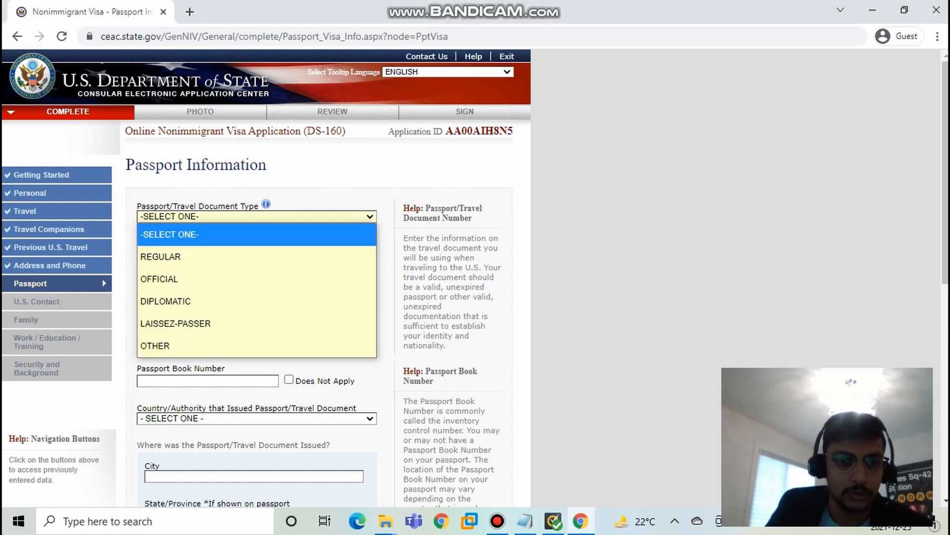
{"action": "key", "text": "Down"}
{"action": "key", "text": "Return"}
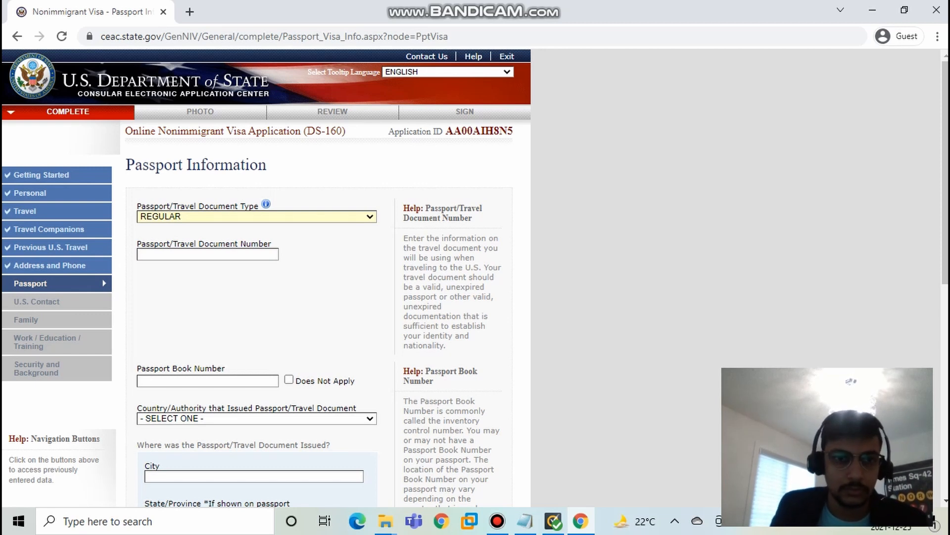
{"action": "key", "text": "Tab"}
{"action": "type", "text": "P00"}
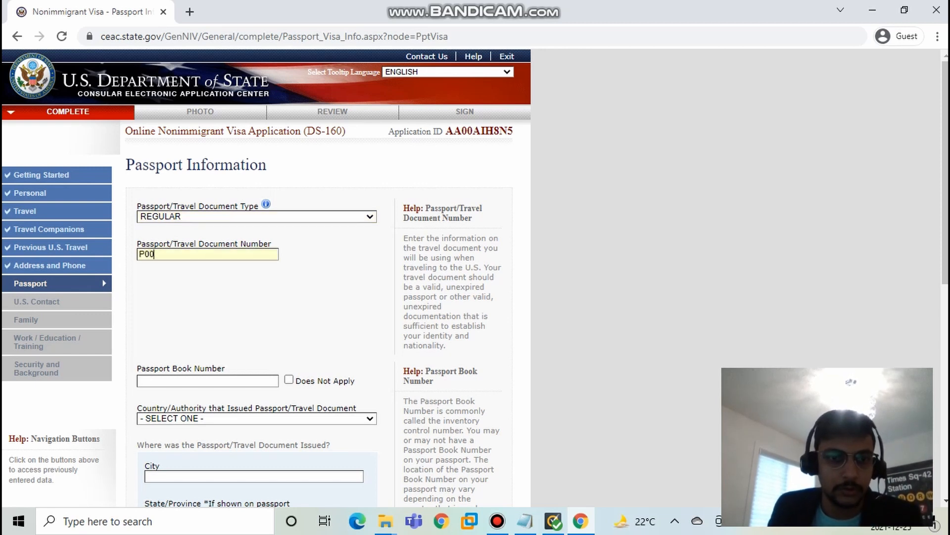
{"action": "type", "text": "00"}
{"action": "right_click", "coordinate": [187, 255]}
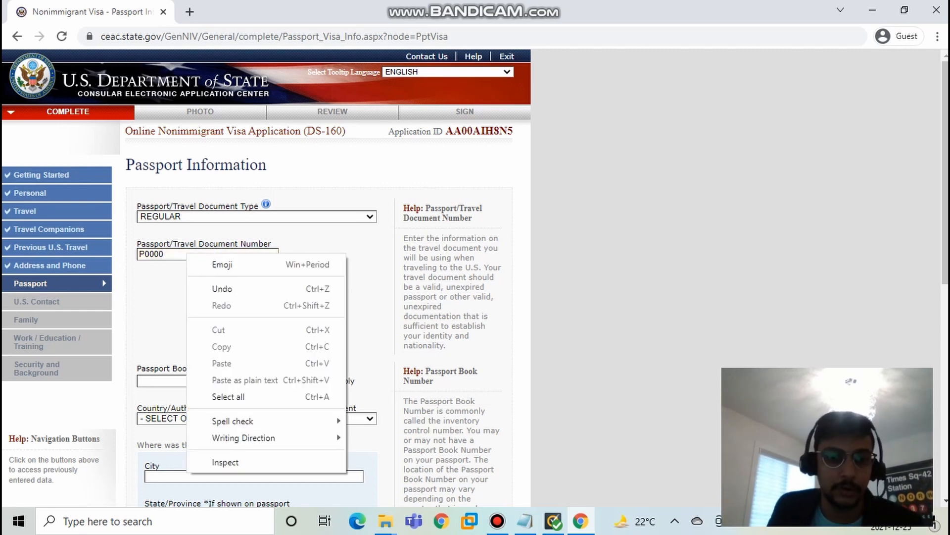
{"action": "key", "text": "Escape"}
Step: Mark the passport book number as Does Not Apply and set the issuing country or authority to INDIA
{"action": "left_click", "coordinate": [208, 380]}
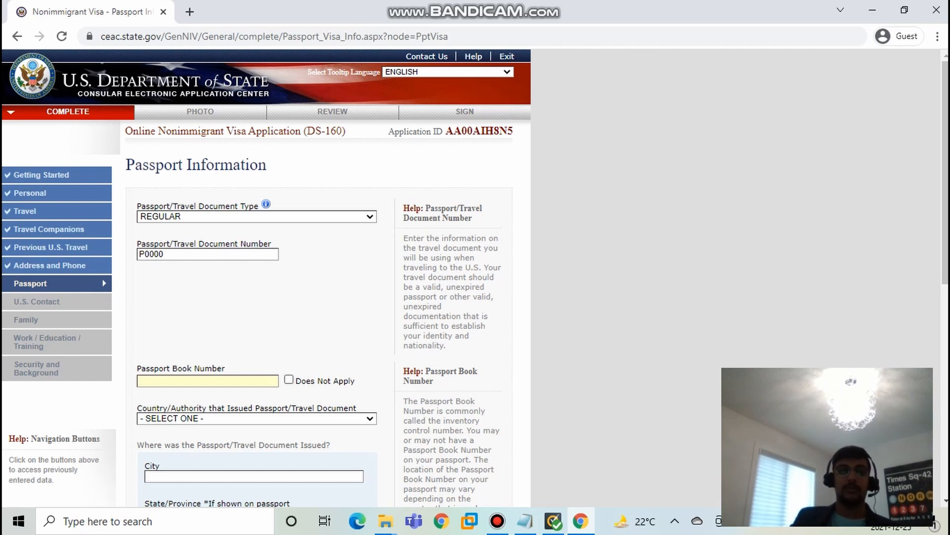
{"action": "left_click", "coordinate": [289, 380]}
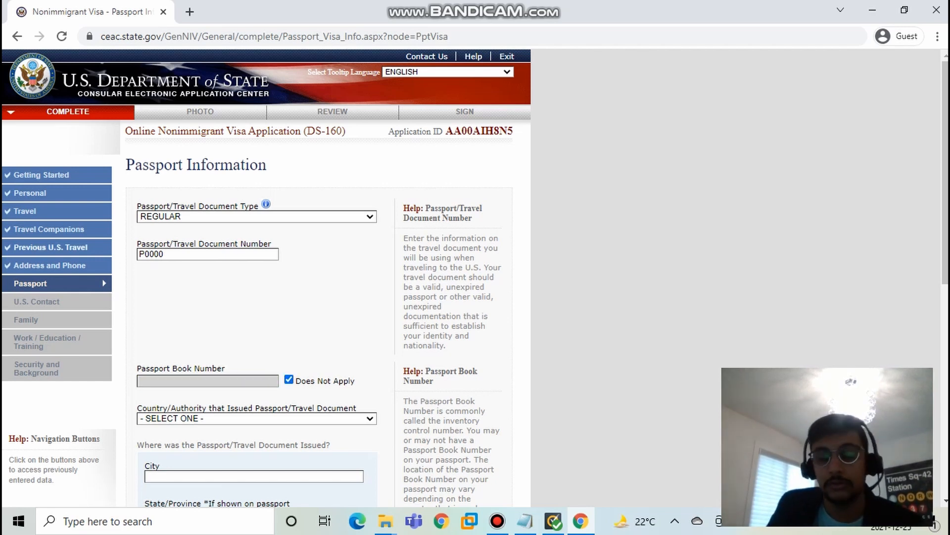
{"action": "scroll", "coordinate": [50, 247], "scroll_direction": "down", "scroll_amount": 3}
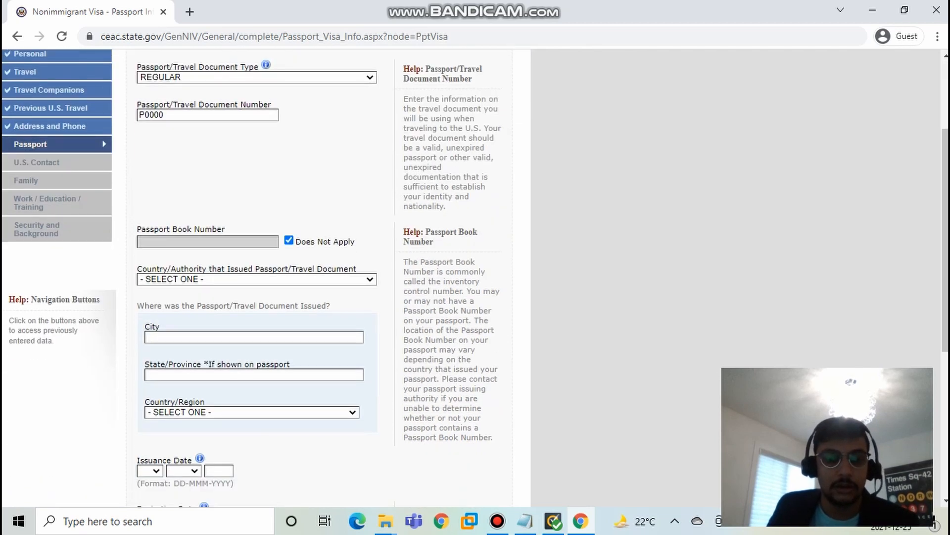
{"action": "left_click", "coordinate": [257, 279]}
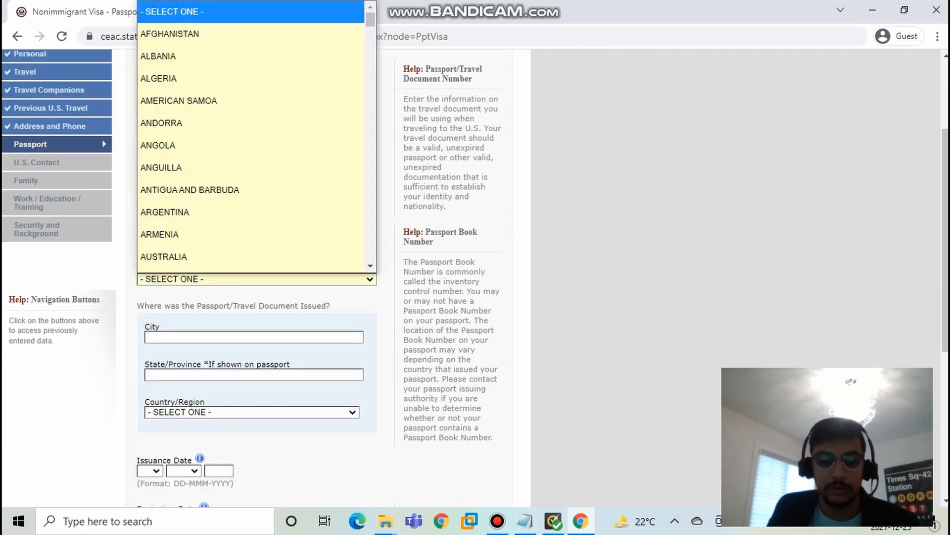
{"action": "type", "text": "in"}
{"action": "key", "text": "Return"}
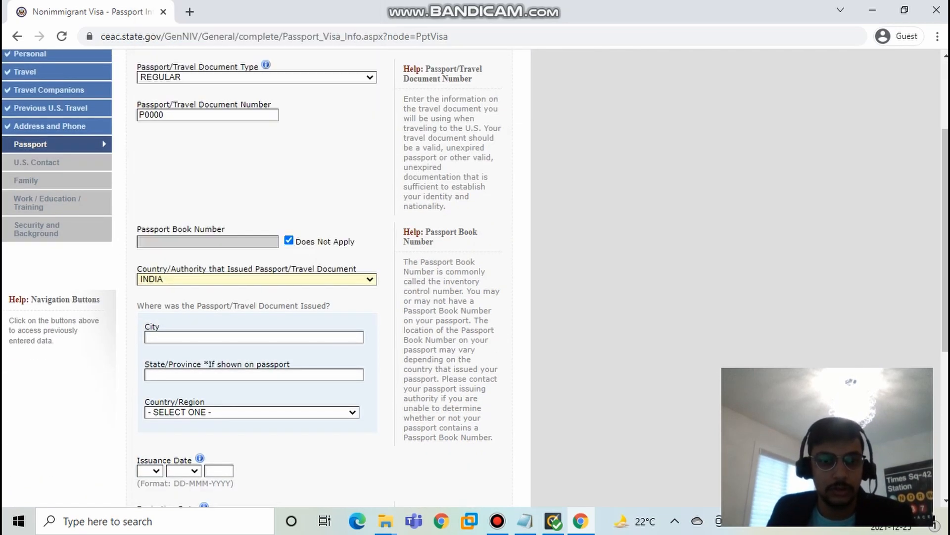
Step: Fill in where the passport was issued with city H4, state or province H, and country INDIA
{"action": "key", "text": "Tab"}
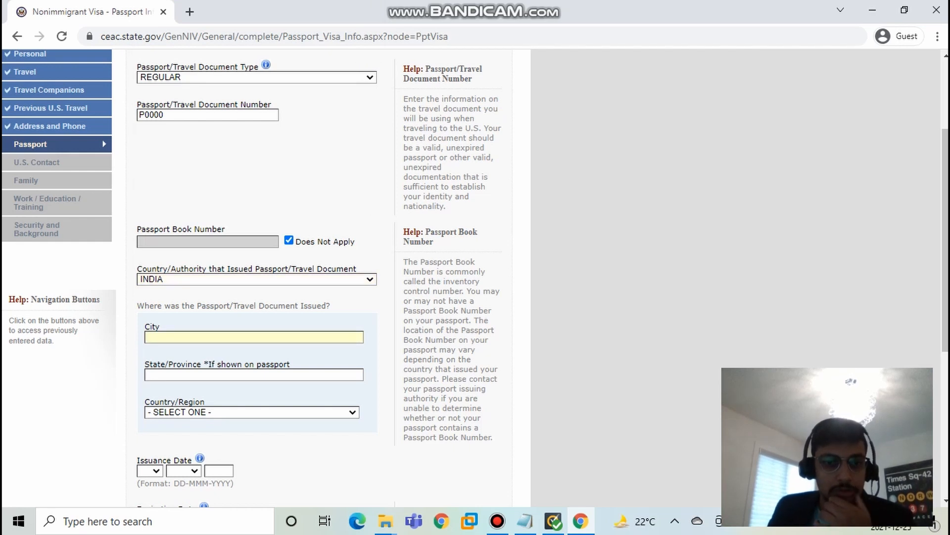
{"action": "type", "text": "H4"}
{"action": "key", "text": "Tab"}
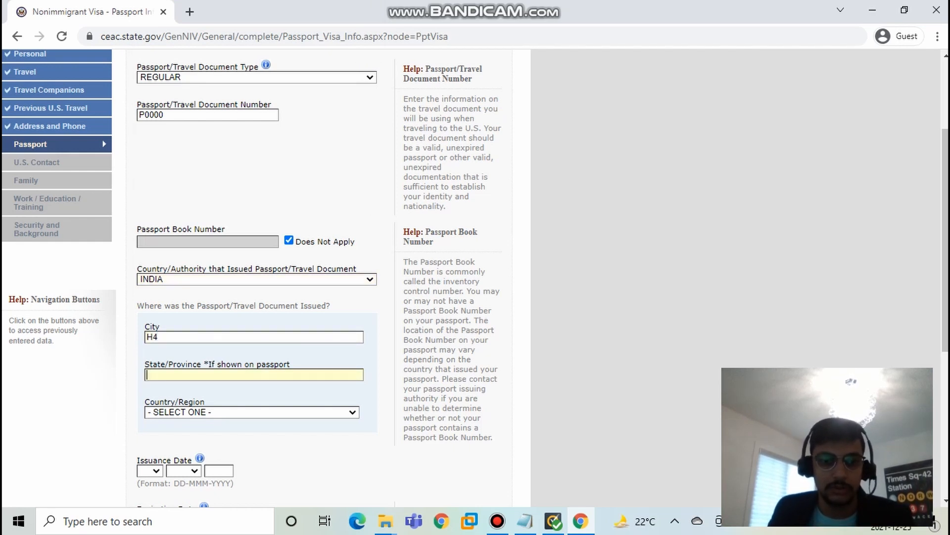
{"action": "type", "text": "H"}
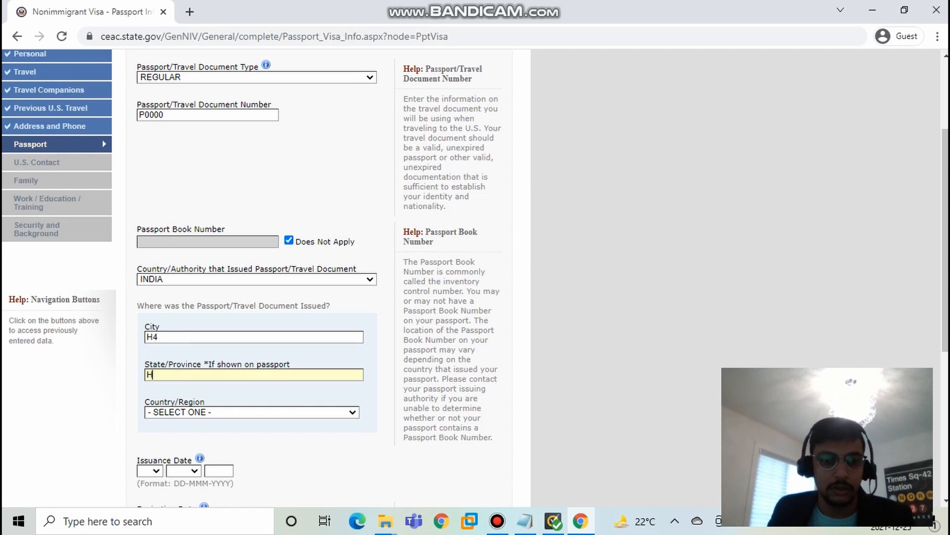
{"action": "key", "text": "Tab"}
{"action": "key", "text": "space"}
{"action": "key", "text": "i"}
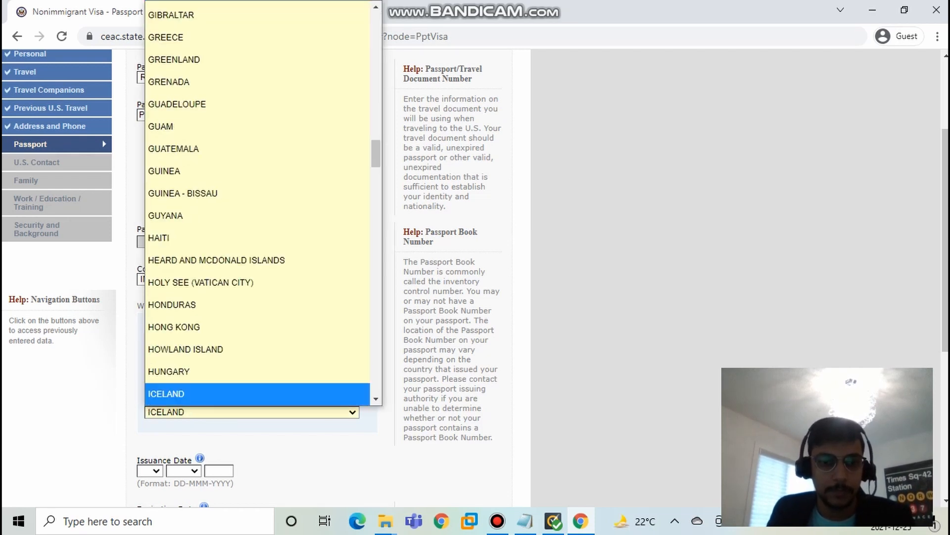
{"action": "scroll", "coordinate": [257, 371], "scroll_direction": "down", "scroll_amount": 3}
{"action": "left_click", "coordinate": [257, 232]}
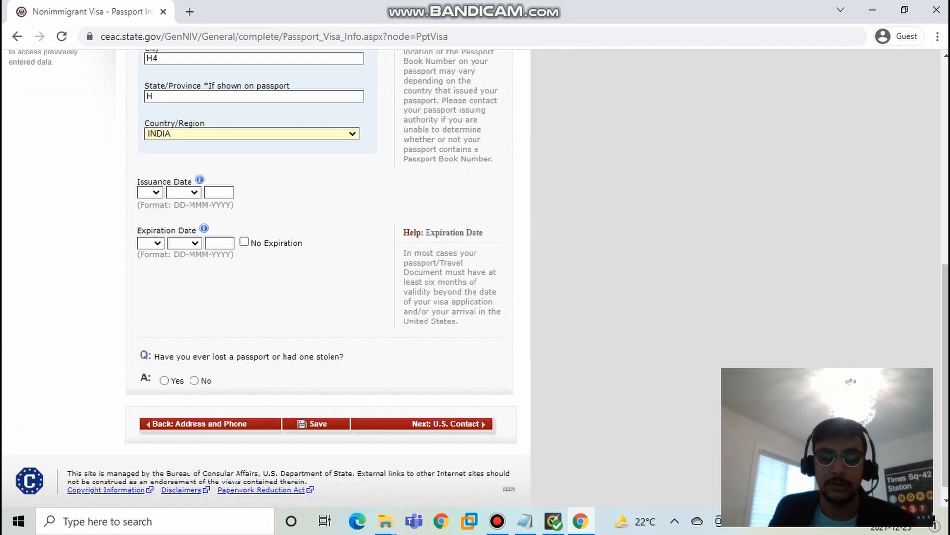
Step: Set the passport's issuance date to 01-JAN-2013
{"action": "scroll", "coordinate": [266, 277], "scroll_direction": "up", "scroll_amount": 3}
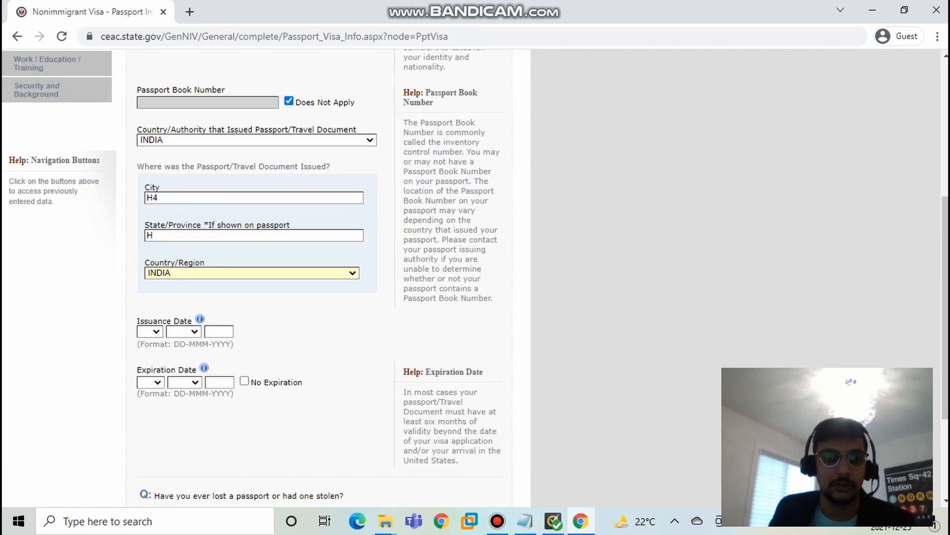
{"action": "left_click", "coordinate": [151, 331]}
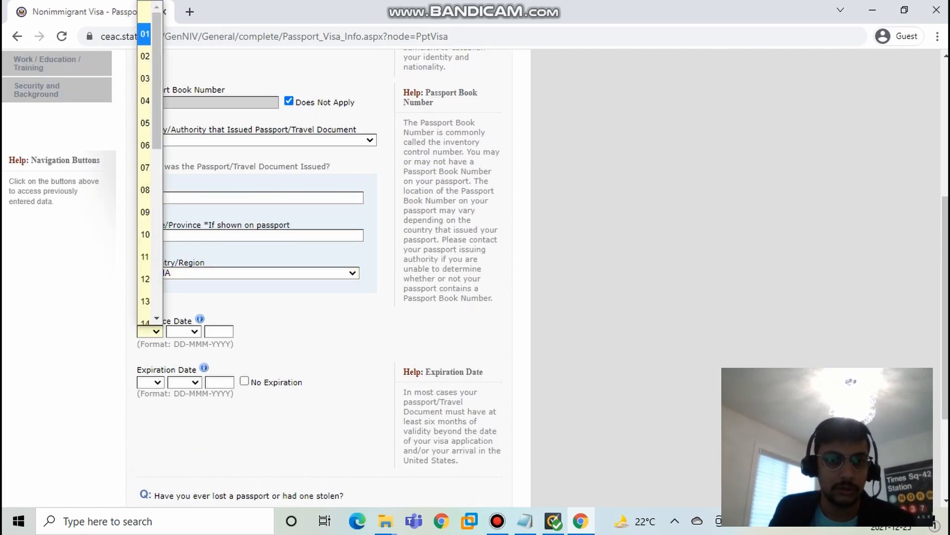
{"action": "left_click", "coordinate": [144, 34]}
{"action": "left_click", "coordinate": [183, 331]}
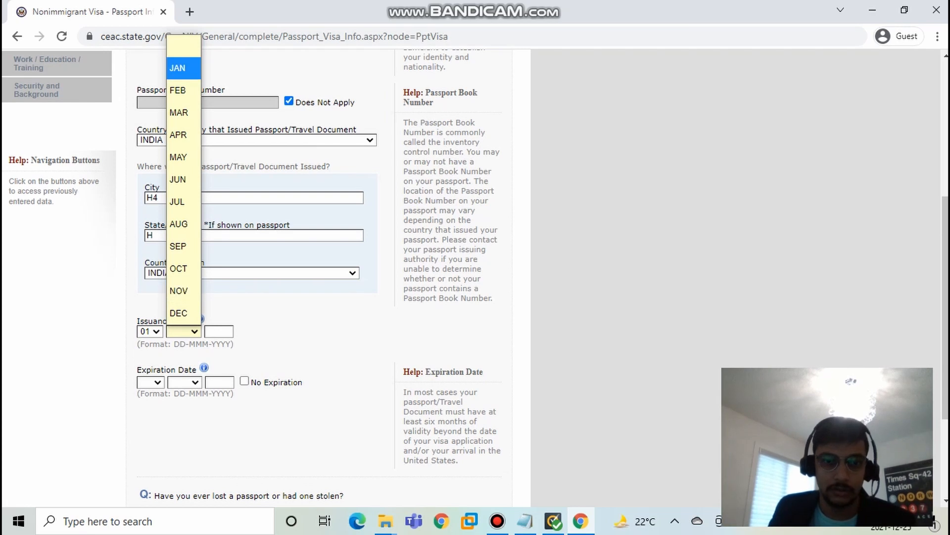
{"action": "left_click", "coordinate": [179, 68]}
{"action": "type", "text": "2"}
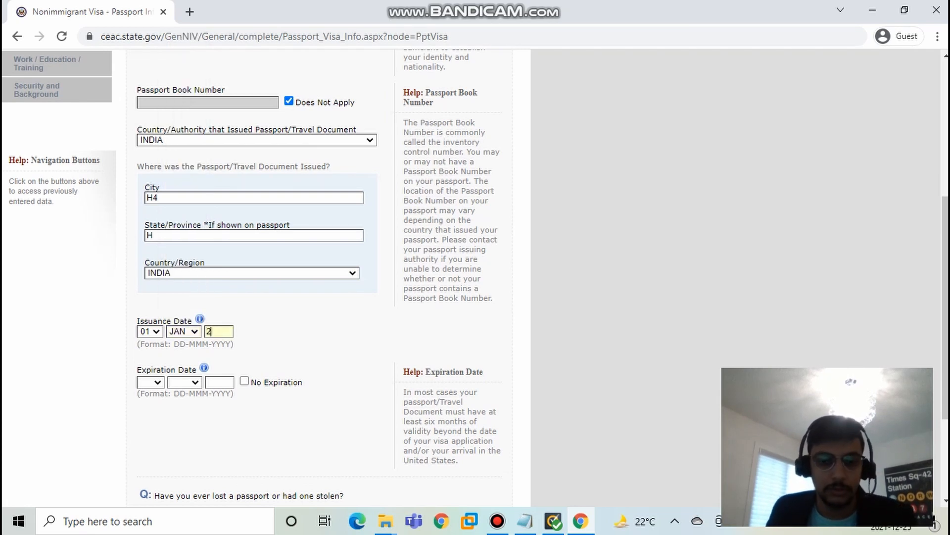
{"action": "type", "text": "013"}
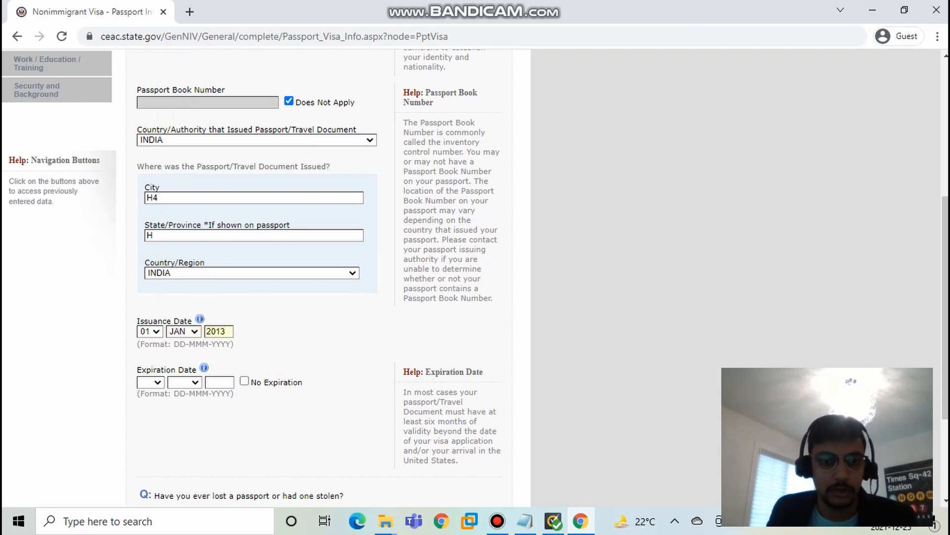
Step: Set the passport's expiration date to 02-JAN-2023
{"action": "left_click", "coordinate": [151, 382]}
{"action": "key", "text": "Down"}
{"action": "key", "text": "Return"}
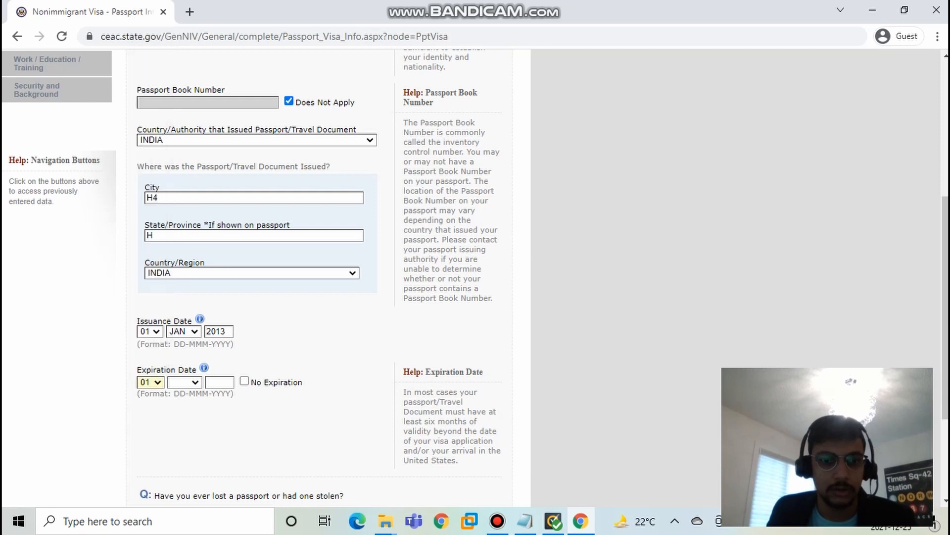
{"action": "left_click", "coordinate": [151, 382]}
{"action": "key", "text": "Down"}
{"action": "key", "text": "Return"}
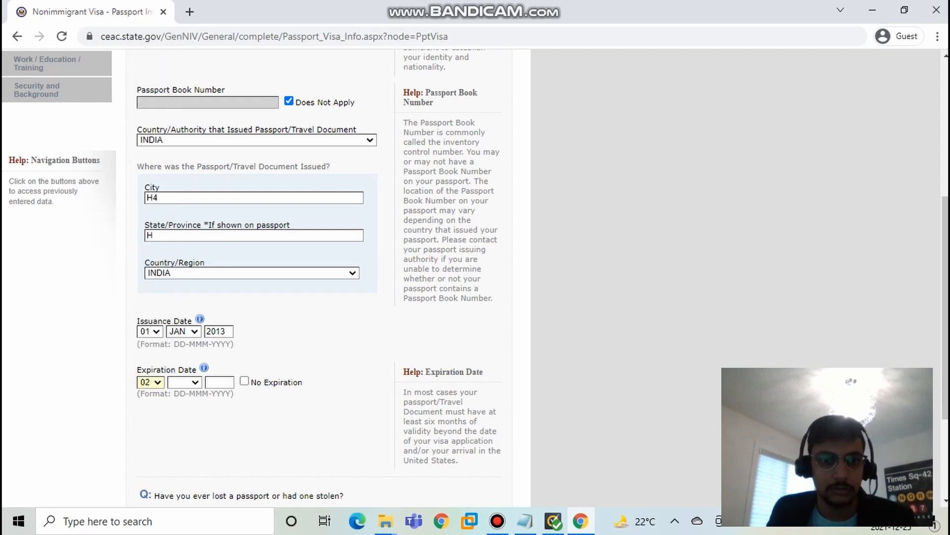
{"action": "left_click", "coordinate": [185, 382]}
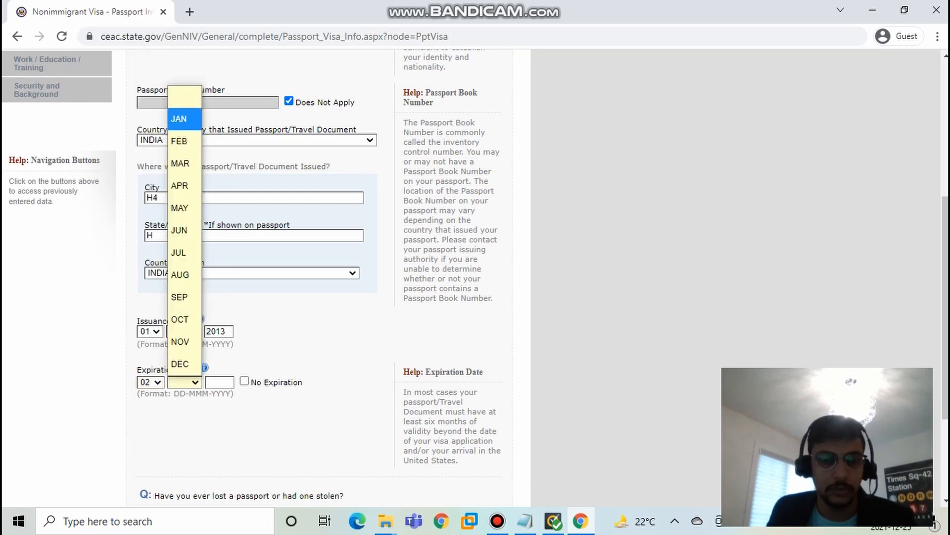
{"action": "left_click", "coordinate": [185, 120]}
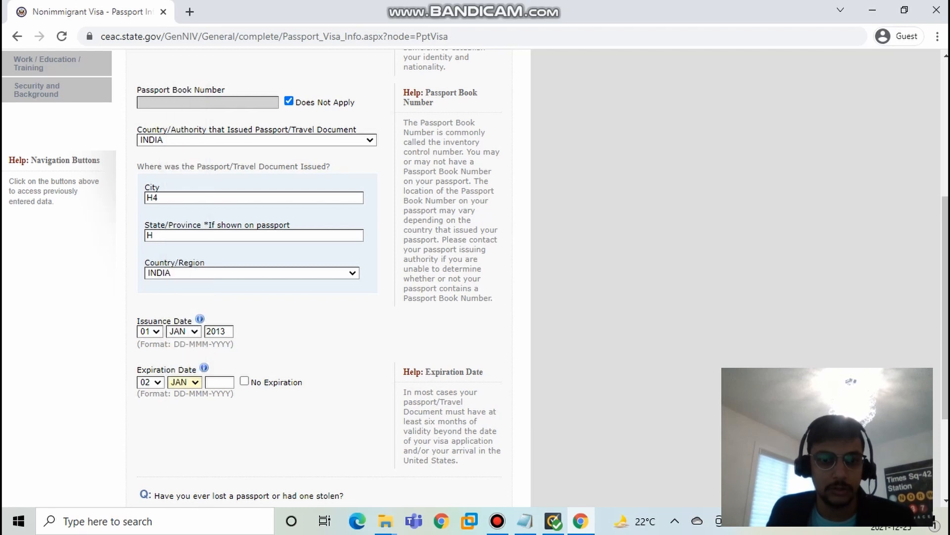
{"action": "left_click", "coordinate": [219, 382]}
{"action": "type", "text": "202"}
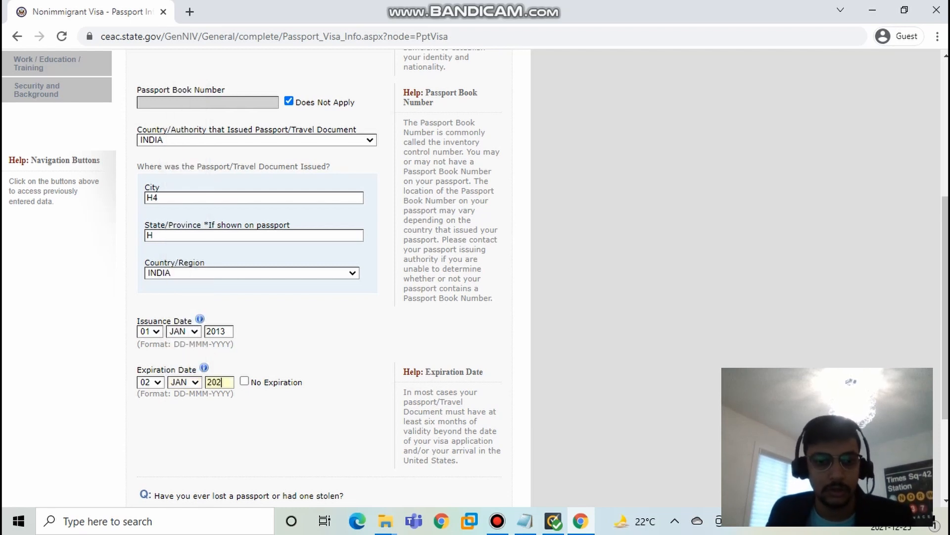
{"action": "type", "text": "3"}
Step: Answer No to ever having lost a passport or had one stolen, and continue to the U.S. Contact page
{"action": "scroll", "coordinate": [327, 277], "scroll_direction": "down", "scroll_amount": 3}
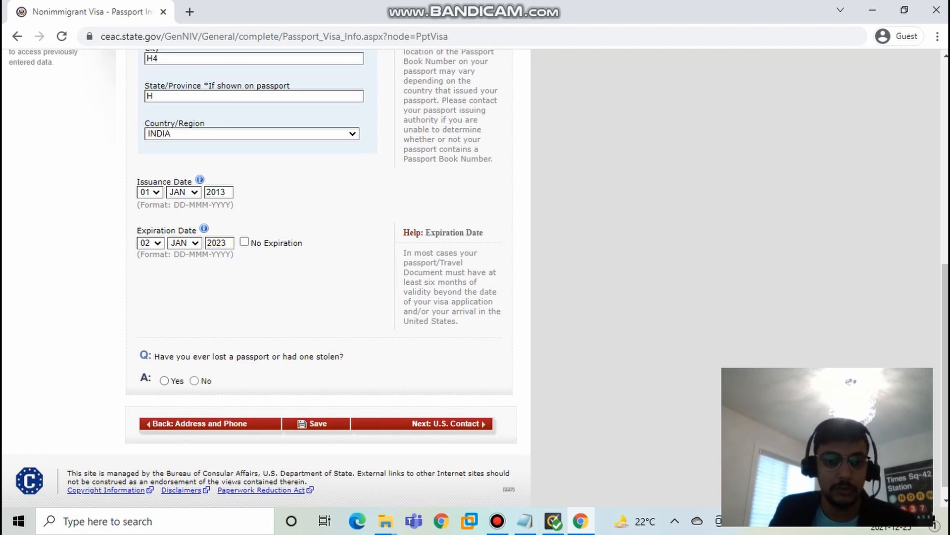
{"action": "left_click", "coordinate": [194, 380]}
{"action": "scroll", "coordinate": [317, 277], "scroll_direction": "up", "scroll_amount": 3}
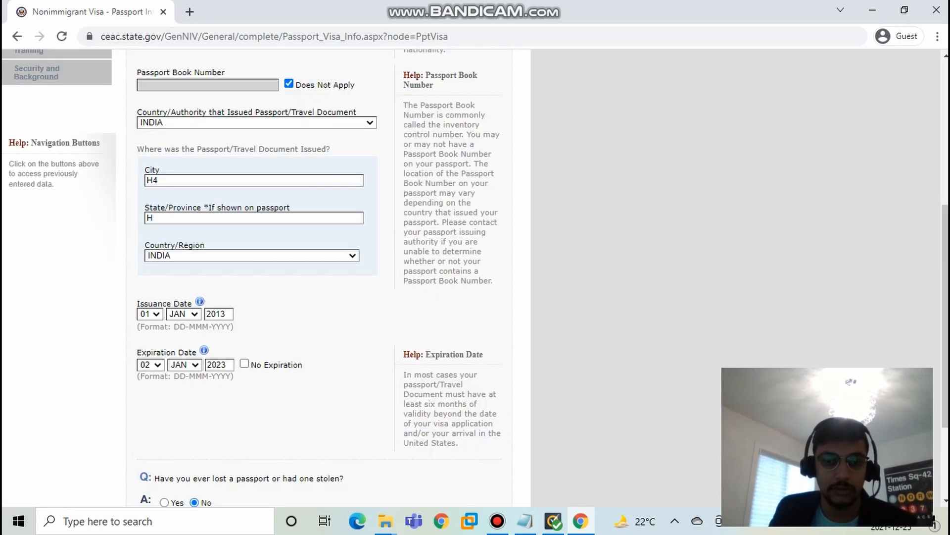
{"action": "scroll", "coordinate": [316, 278], "scroll_direction": "up", "scroll_amount": 6}
{"action": "scroll", "coordinate": [317, 277], "scroll_direction": "down", "scroll_amount": 9}
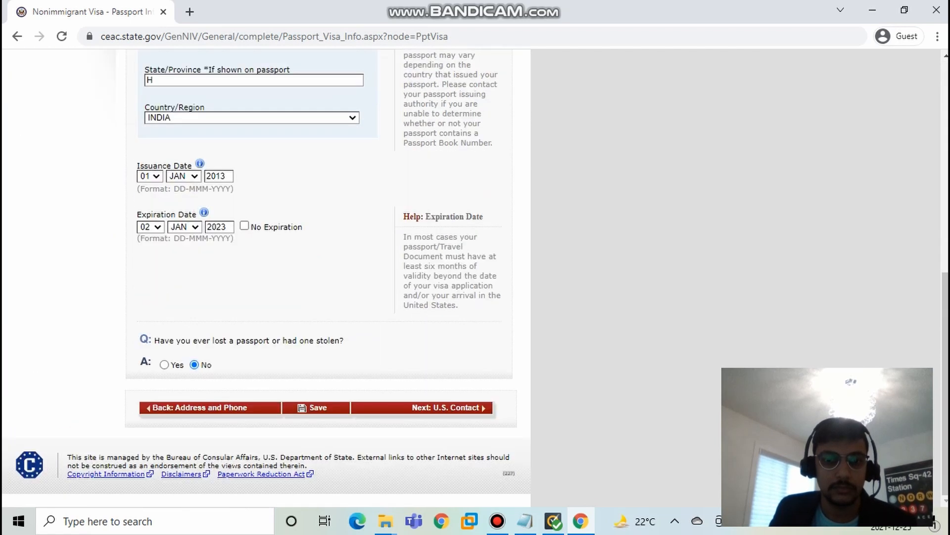
{"action": "left_click", "coordinate": [445, 408]}
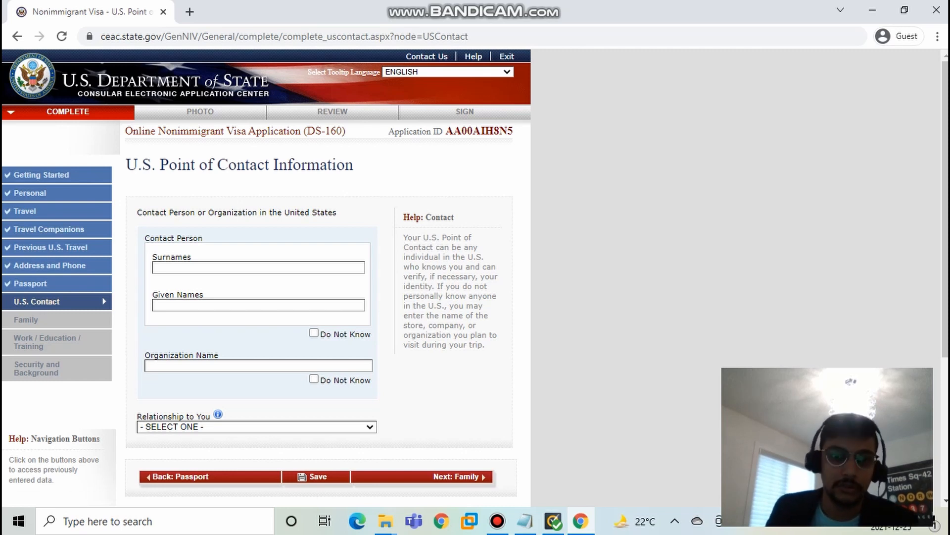
Step: Enter the U.S. contact person's surname and given name, but mark the contact person as Do Not Know
{"action": "left_click", "coordinate": [259, 268]}
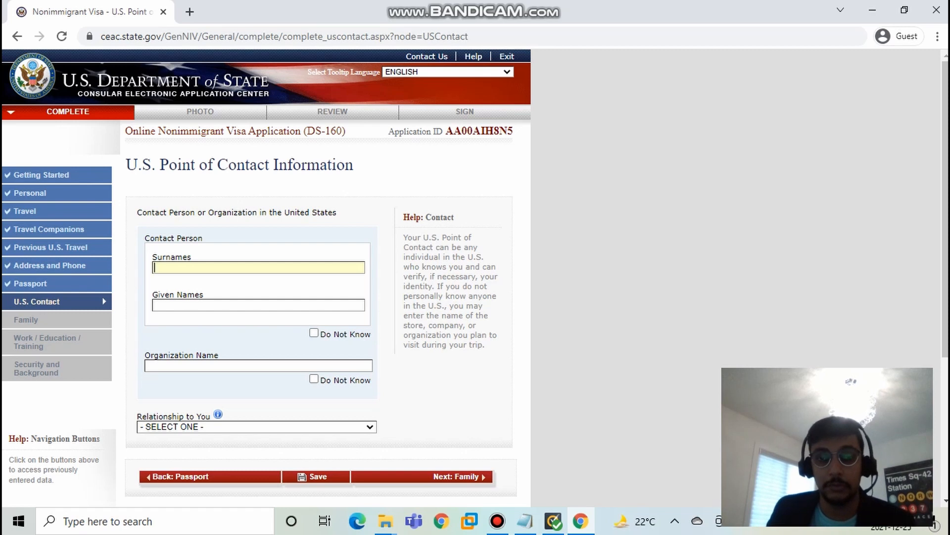
{"action": "scroll", "coordinate": [267, 278], "scroll_direction": "down", "scroll_amount": 4}
{"action": "scroll", "coordinate": [267, 278], "scroll_direction": "up", "scroll_amount": 1}
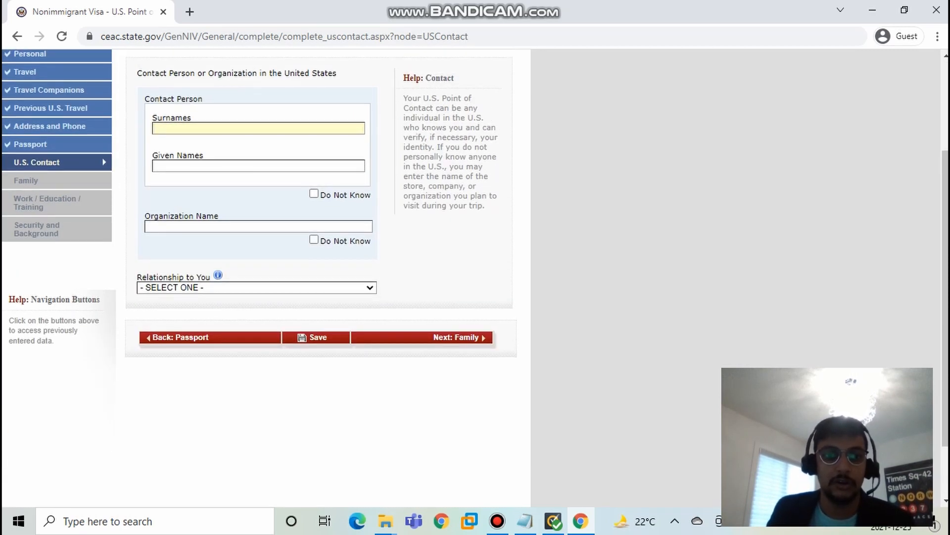
{"action": "type", "text": "H"}
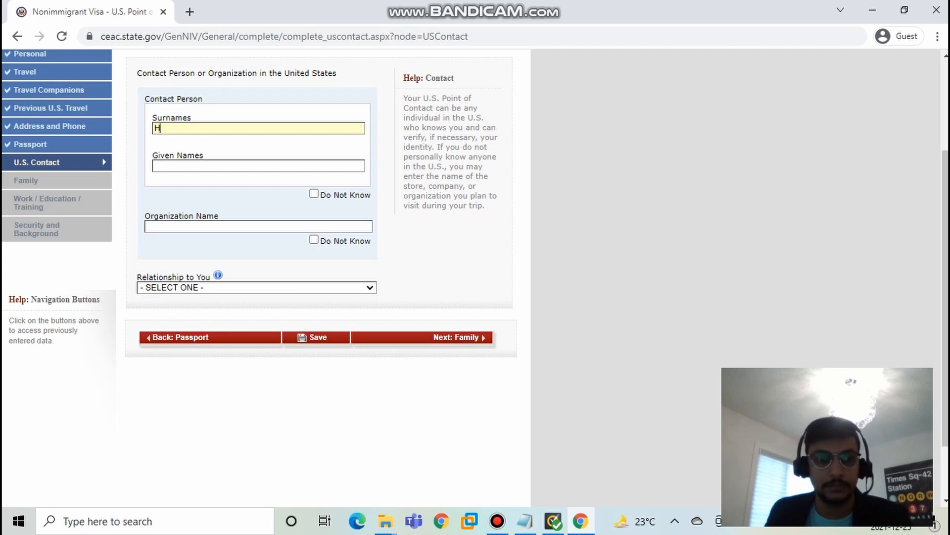
{"action": "key", "text": "Tab"}
{"action": "type", "text": "H"}
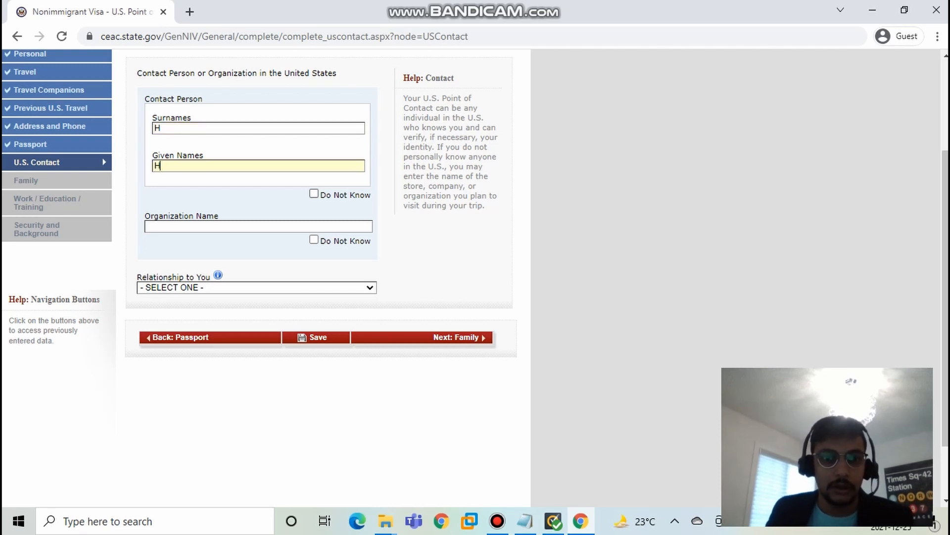
{"action": "key", "text": "Tab"}
{"action": "key", "text": "space"}
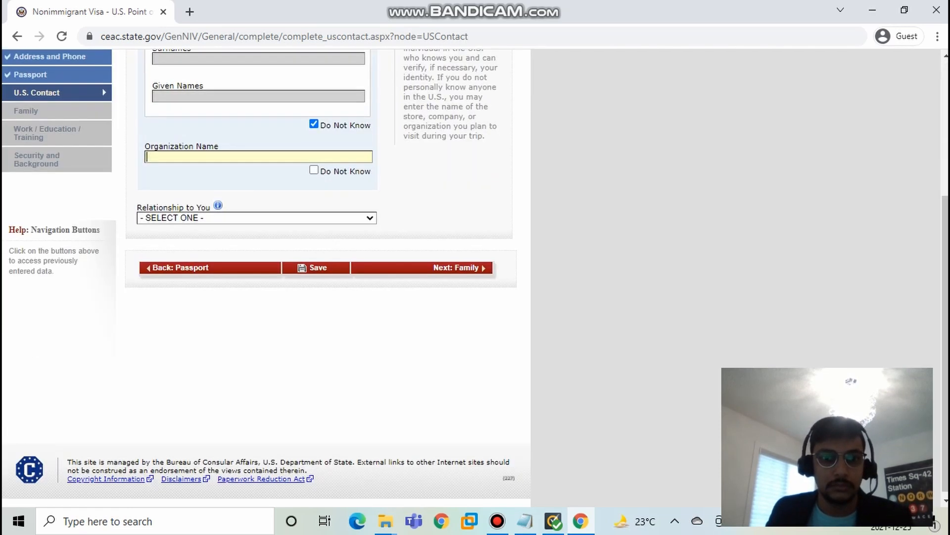
Step: Re-enter the contact person's names with the organization as Do Not Know, then switch the contact person back to Do Not Know
{"action": "scroll", "coordinate": [314, 193], "scroll_direction": "up", "scroll_amount": 1}
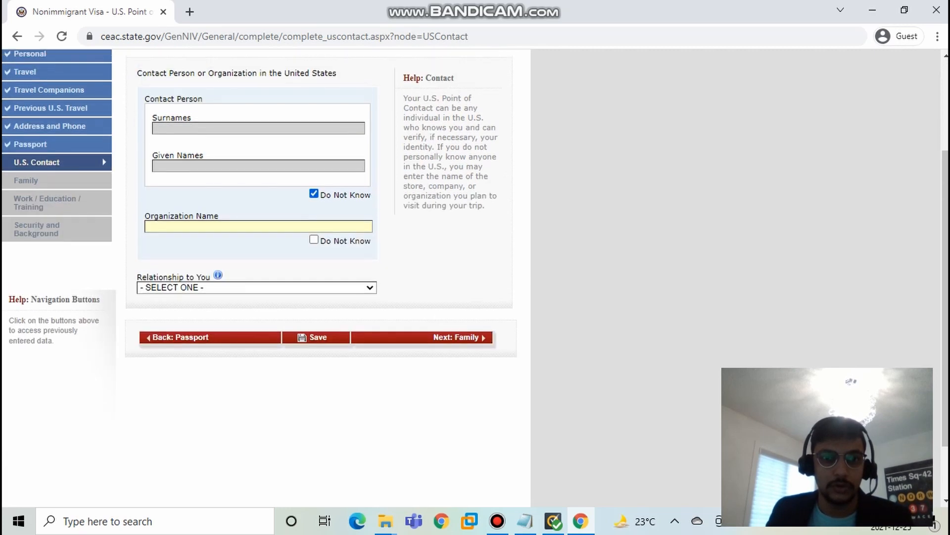
{"action": "key", "text": "shift+Tab"}
{"action": "key", "text": "space"}
{"action": "type", "text": "H"}
{"action": "key", "text": "Tab"}
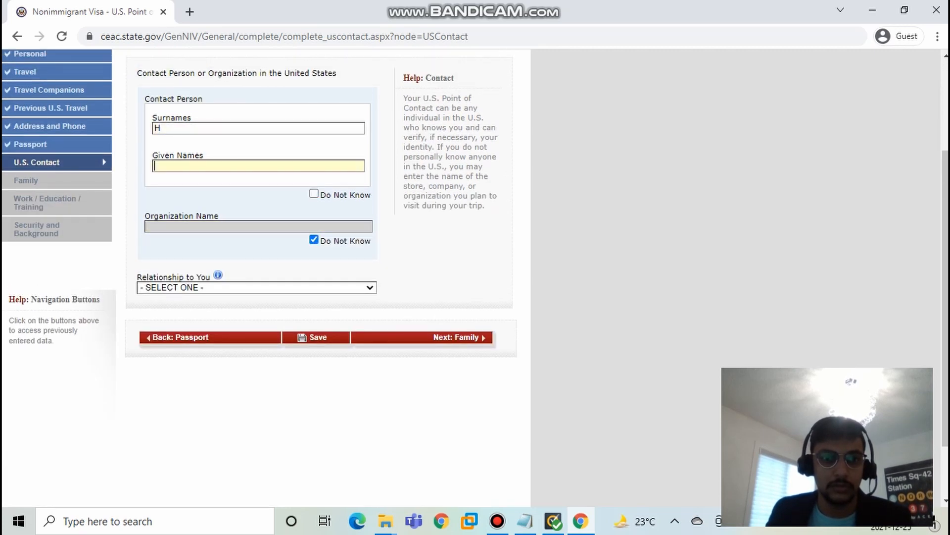
{"action": "type", "text": "H"}
{"action": "key", "text": "Tab"}
{"action": "key", "text": "Tab"}
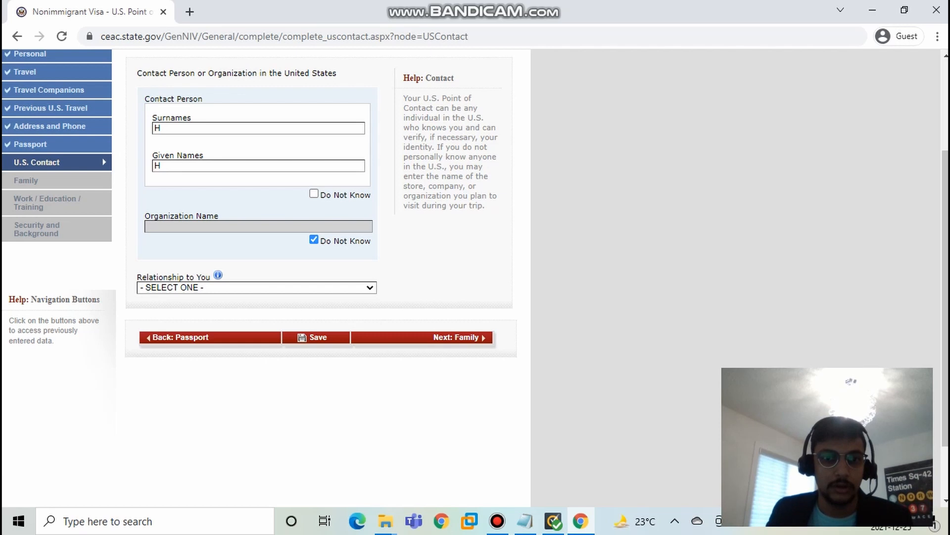
{"action": "key", "text": "space"}
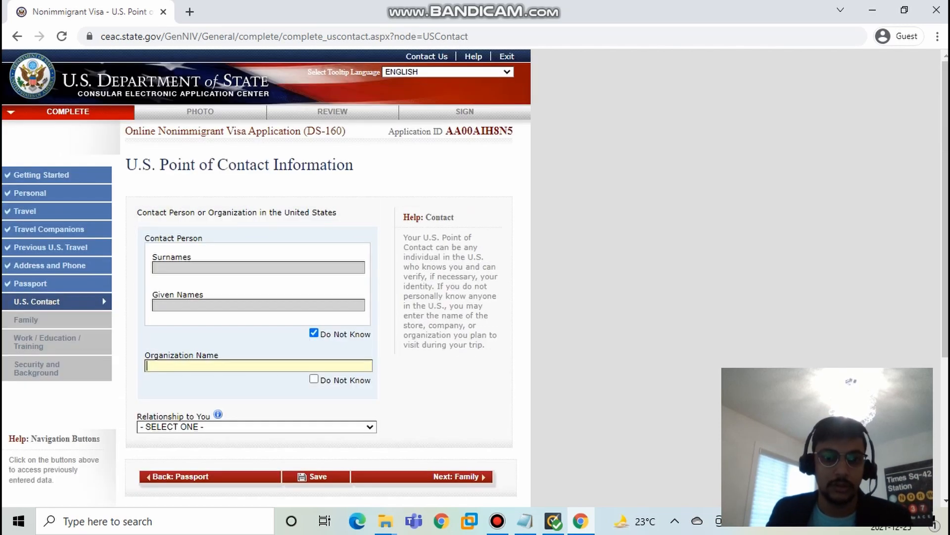
Step: Clear the contact person's Do Not Know option, mark the organization name as Do Not Know, and enter the contact's surname and given name
{"action": "key", "text": "shift+Tab"}
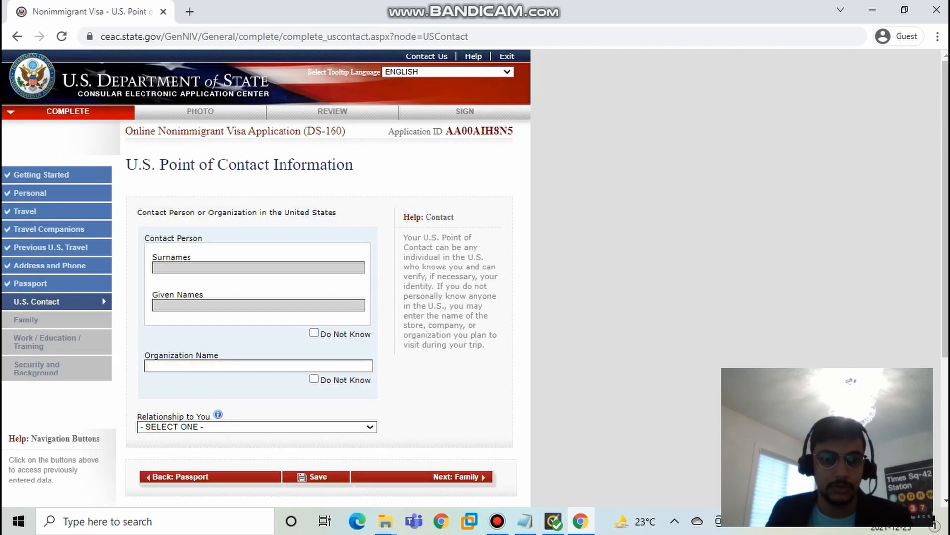
{"action": "key", "text": "space"}
{"action": "type", "text": "H"}
{"action": "key", "text": "Tab"}
{"action": "type", "text": "H"}
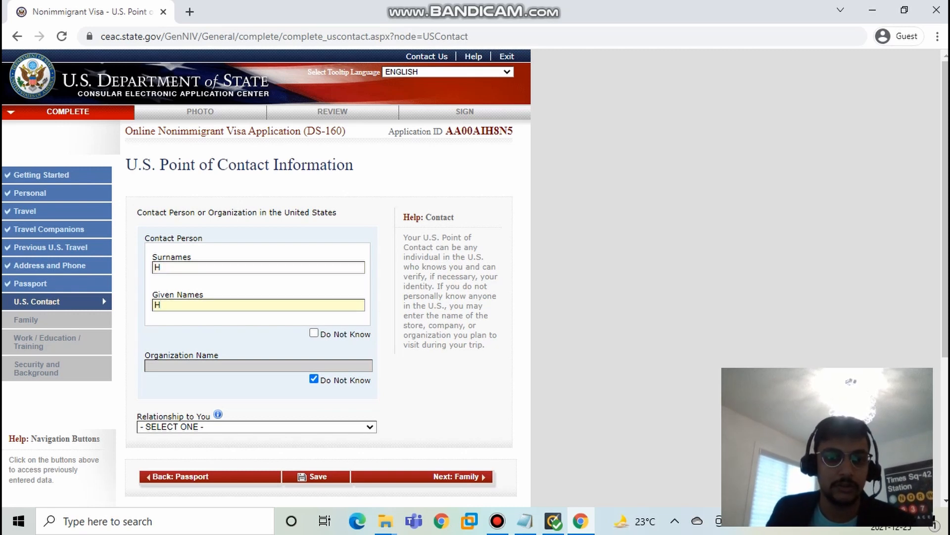
{"action": "scroll", "coordinate": [267, 247], "scroll_direction": "down", "scroll_amount": 1}
{"action": "scroll", "coordinate": [266, 248], "scroll_direction": "down", "scroll_amount": 2}
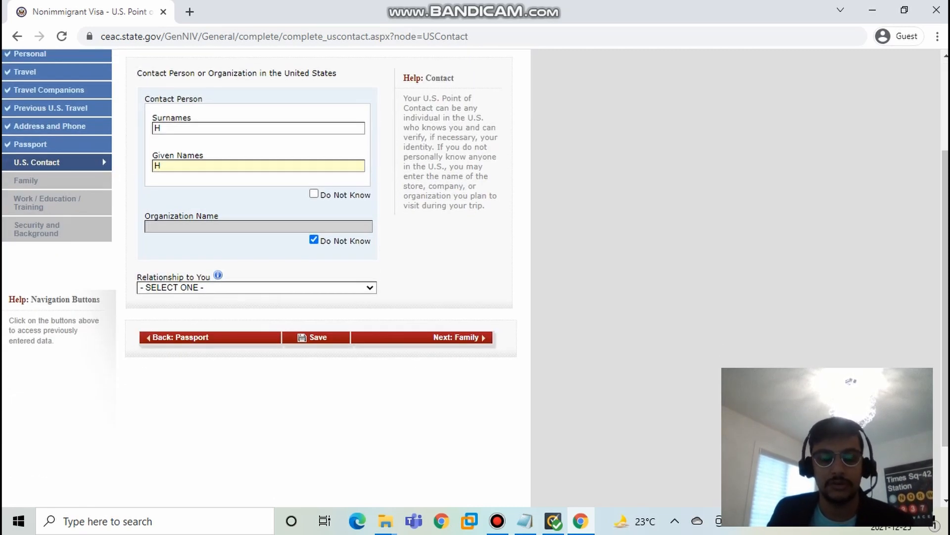
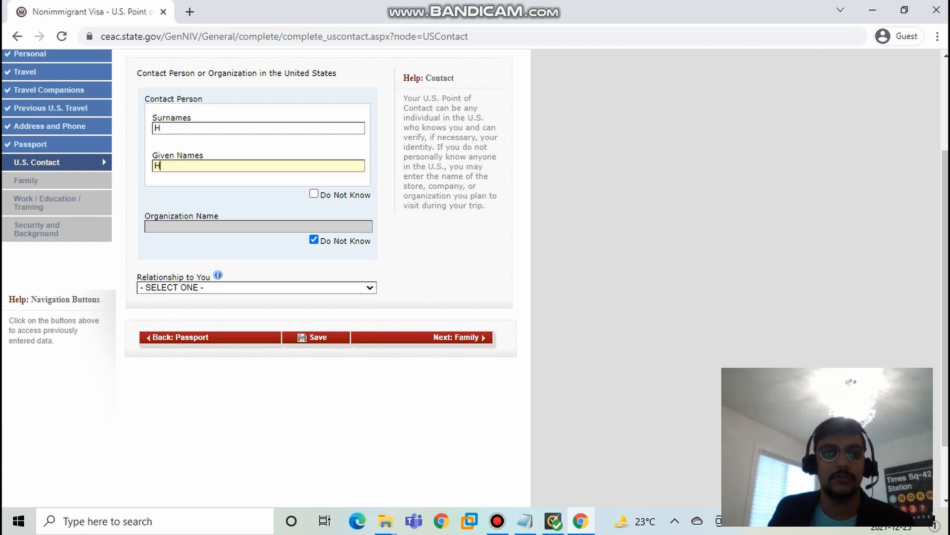
Step: Set the U.S. contact's relationship to BUSINESS ASSOCIATE
{"action": "scroll", "coordinate": [317, 247], "scroll_direction": "down", "scroll_amount": 2}
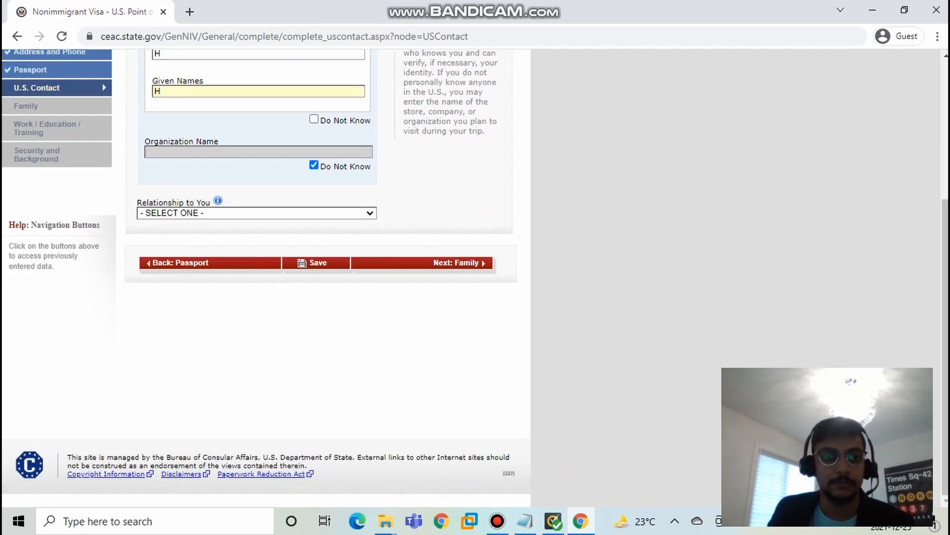
{"action": "left_click", "coordinate": [256, 213]}
{"action": "key", "text": "Down"}
{"action": "key", "text": "Down"}
{"action": "key", "text": "Down"}
{"action": "key", "text": "Down"}
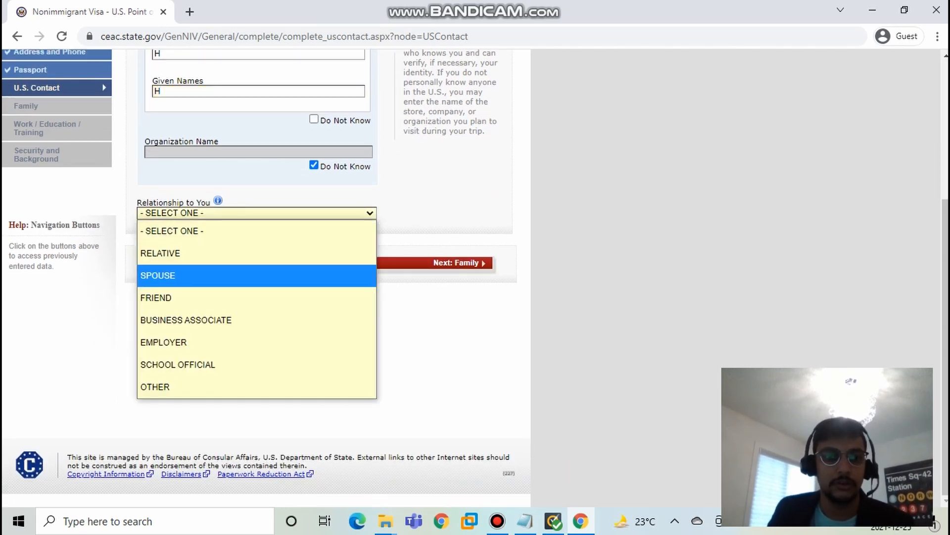
{"action": "key", "text": "Down"}
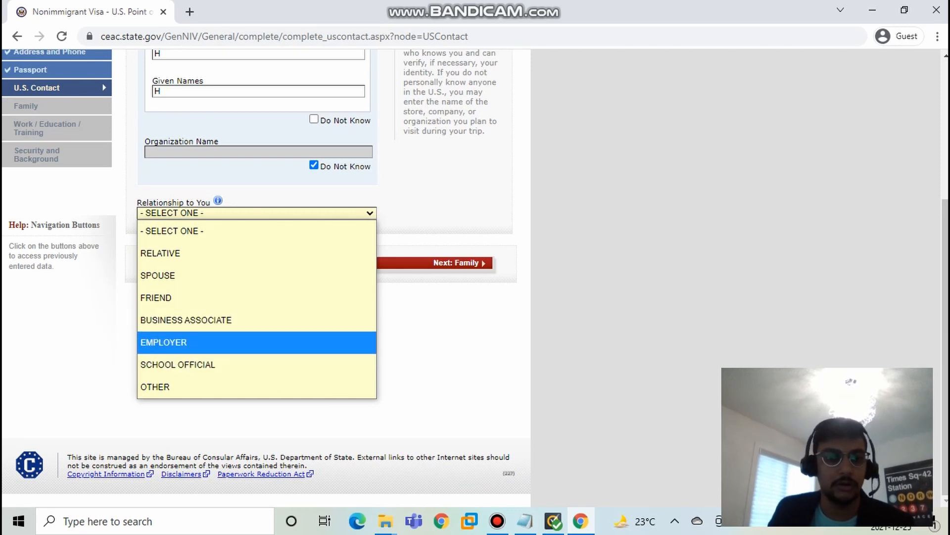
{"action": "key", "text": "Up"}
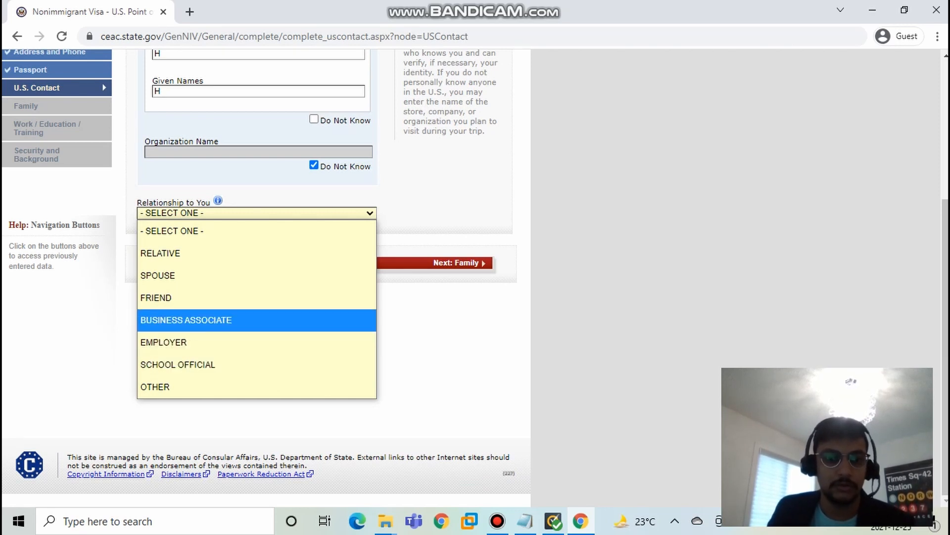
{"action": "key", "text": "Up"}
{"action": "key", "text": "Down"}
{"action": "key", "text": "Return"}
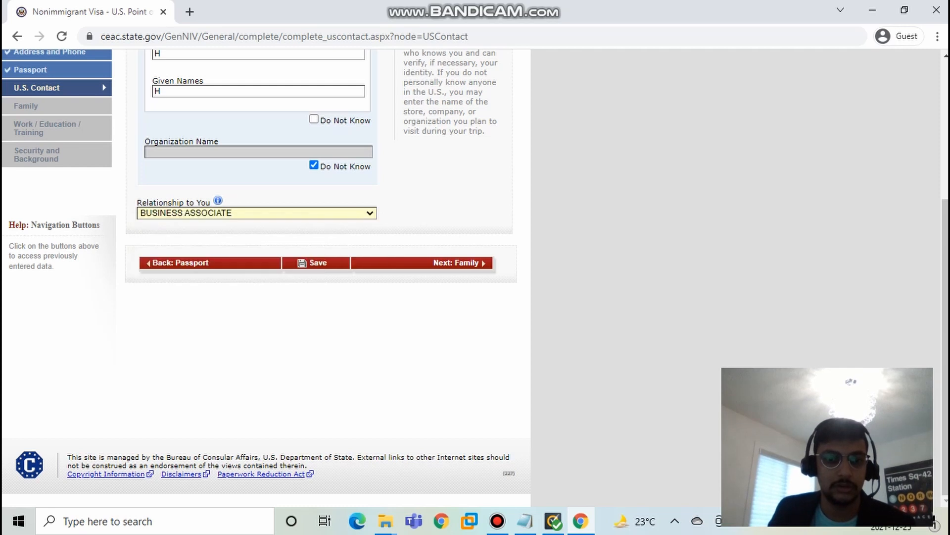
Step: Fill in both U.S. street address lines for the point of contact
{"action": "scroll", "coordinate": [326, 277], "scroll_direction": "down", "scroll_amount": 4}
{"action": "scroll", "coordinate": [327, 277], "scroll_direction": "up", "scroll_amount": 3}
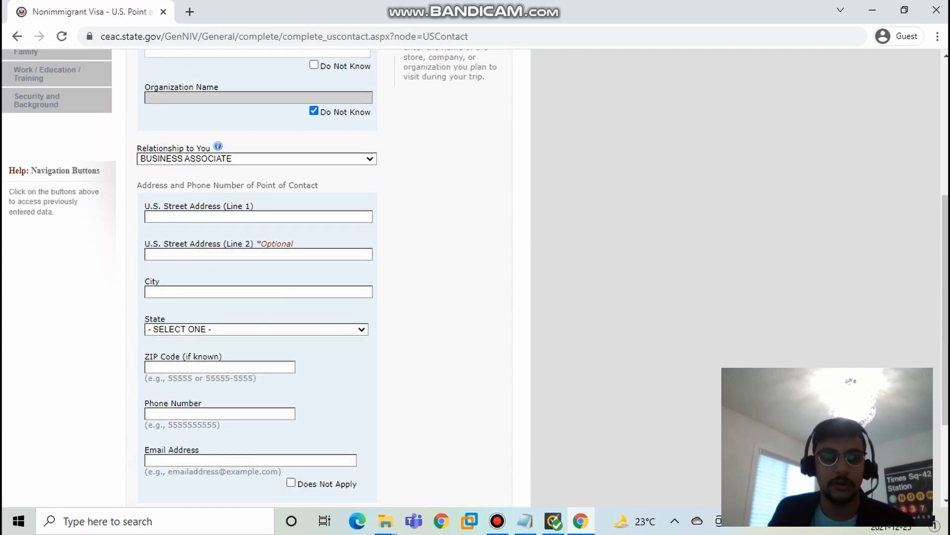
{"action": "left_click", "coordinate": [258, 217]}
{"action": "type", "text": "H"}
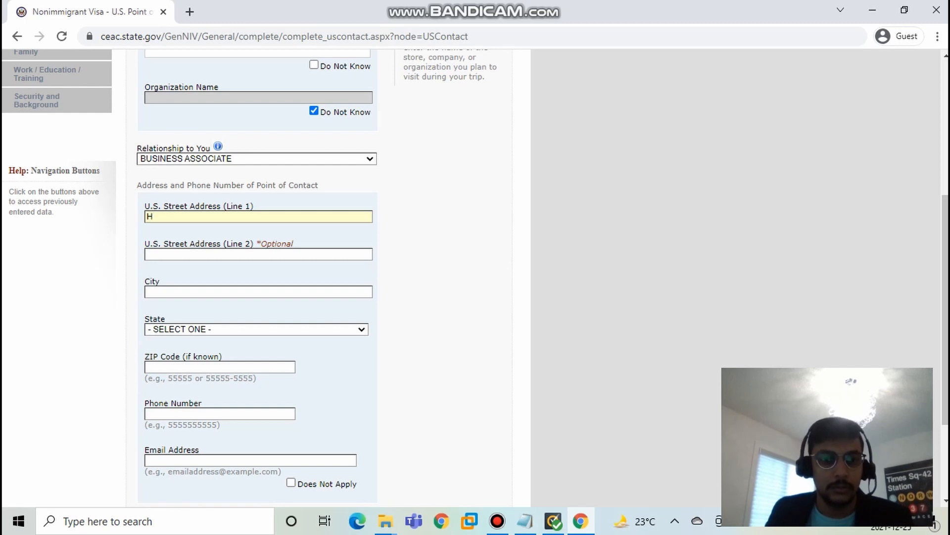
{"action": "type", "text": "H"}
{"action": "key", "text": "Tab"}
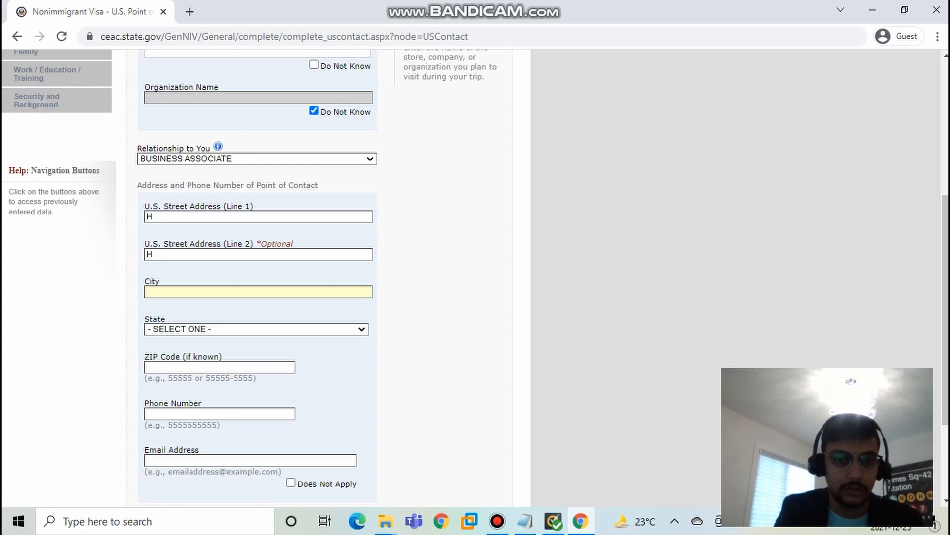
{"action": "key", "text": "Tab"}
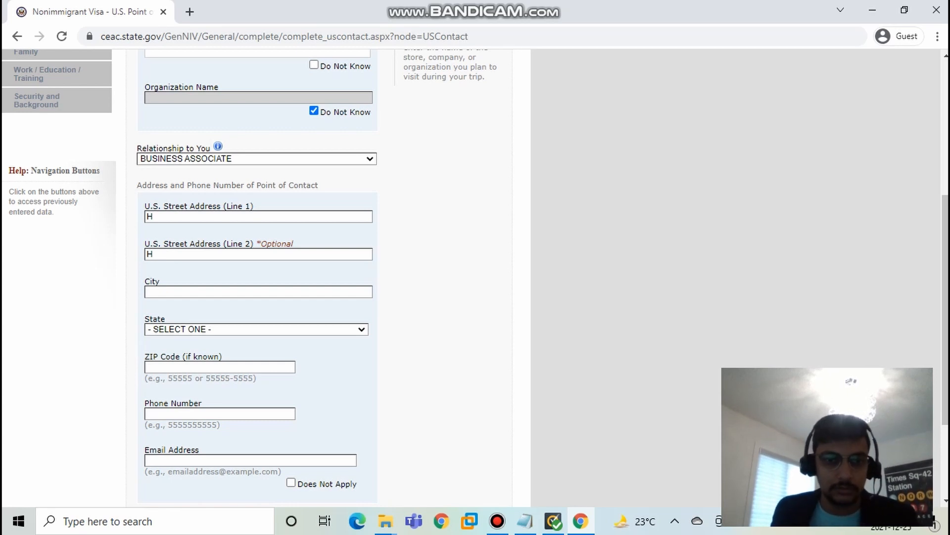
Step: Enter NEW YORK as the contact's city and select NEW YORK as the state
{"action": "left_click", "coordinate": [258, 291]}
{"action": "type", "text": "NR"}
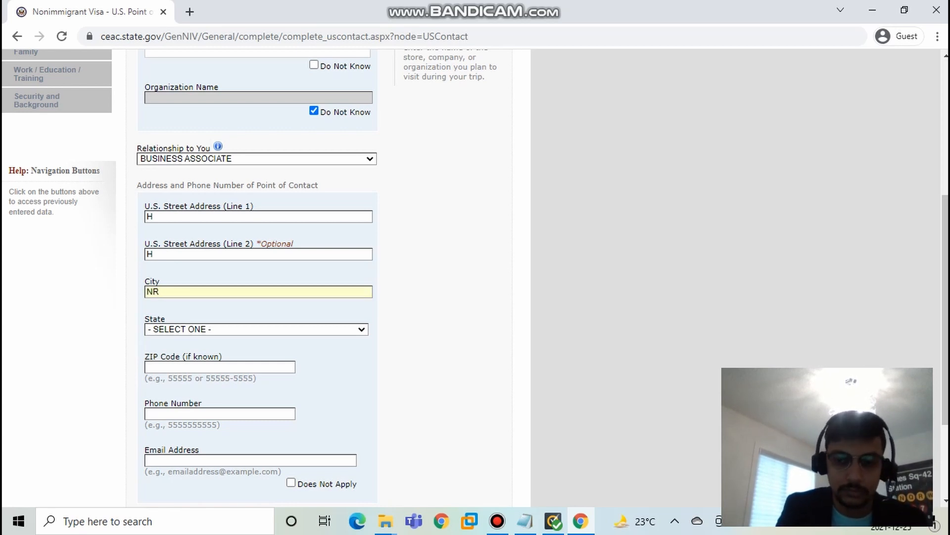
{"action": "key", "text": "BackSpace"}
{"action": "type", "text": "EW YORK"}
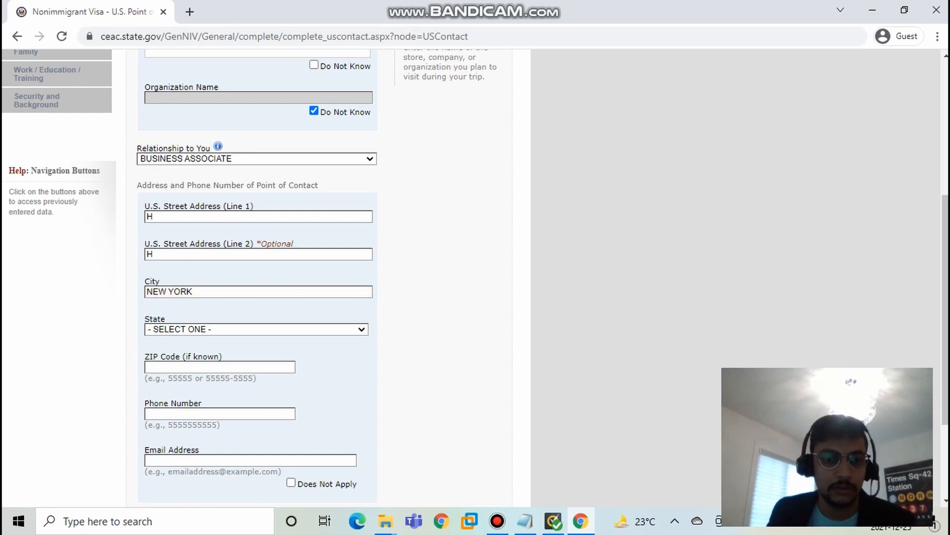
{"action": "left_click", "coordinate": [256, 330]}
{"action": "key", "text": "n"}
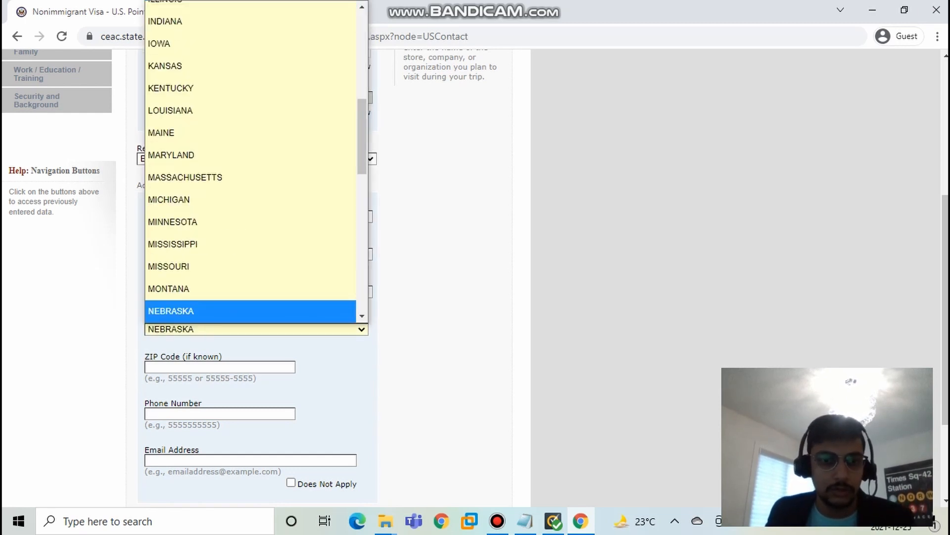
{"action": "scroll", "coordinate": [250, 275], "scroll_direction": "down", "scroll_amount": 5}
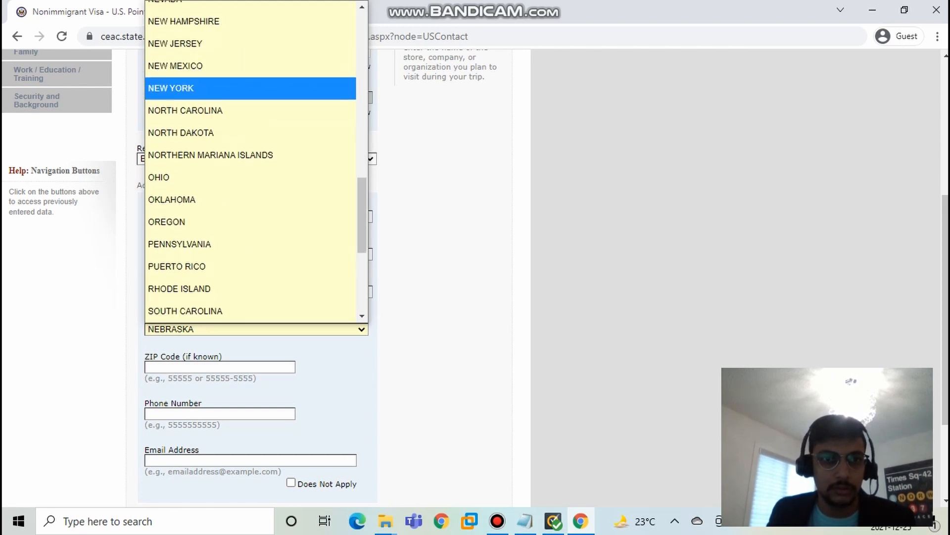
{"action": "left_click", "coordinate": [198, 88]}
Step: Enter the contact's ZIP code and ten-digit phone number
{"action": "left_click", "coordinate": [220, 367]}
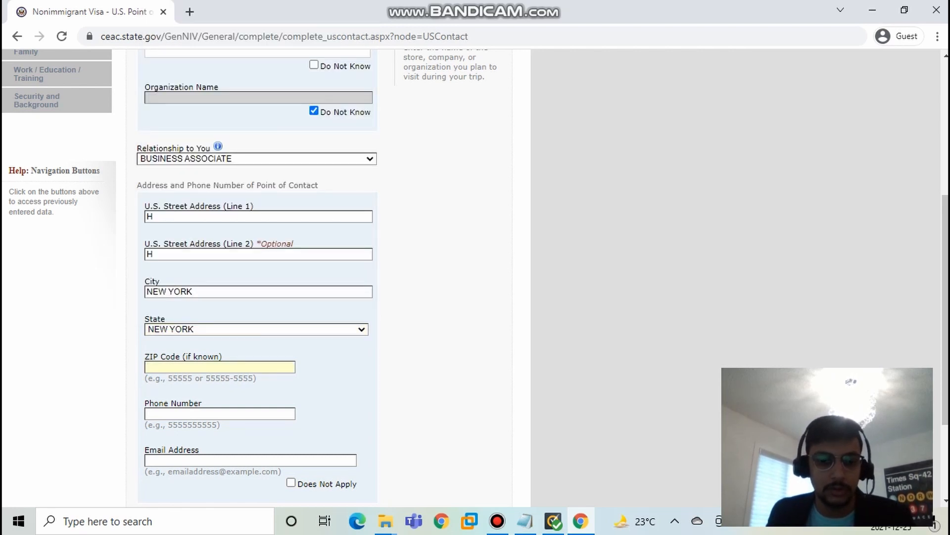
{"action": "type", "text": "12234"}
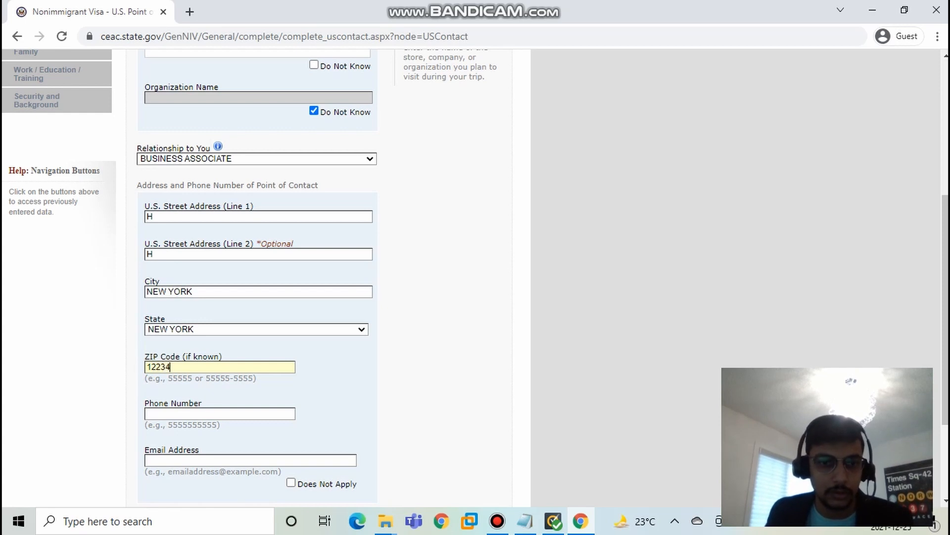
{"action": "key", "text": "Tab"}
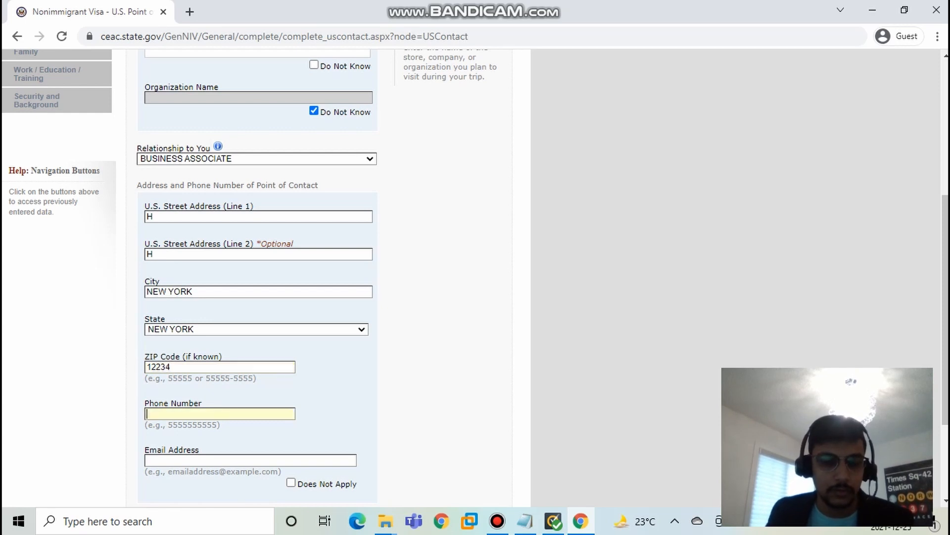
{"action": "type", "text": "55555"}
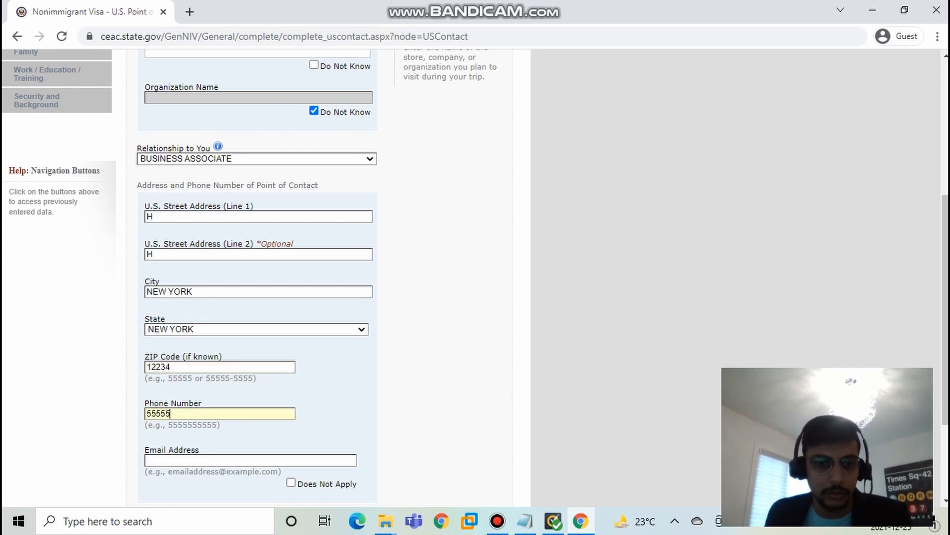
{"action": "type", "text": "5555"}
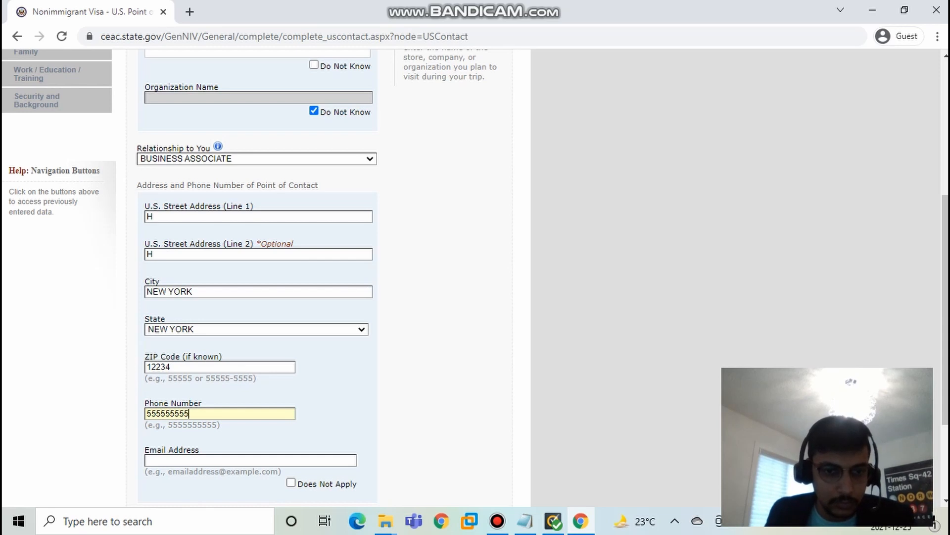
{"action": "left_click", "coordinate": [165, 413]}
{"action": "left_click", "coordinate": [169, 414]}
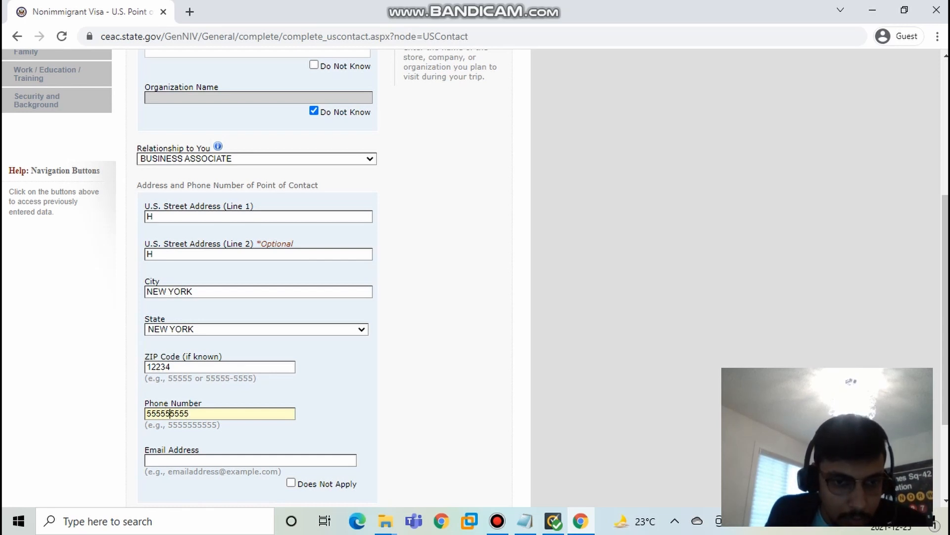
{"action": "type", "text": "5"}
Step: Fill in the contact's email address and correct the typos in its domain
{"action": "scroll", "coordinate": [316, 273], "scroll_direction": "down", "scroll_amount": 3}
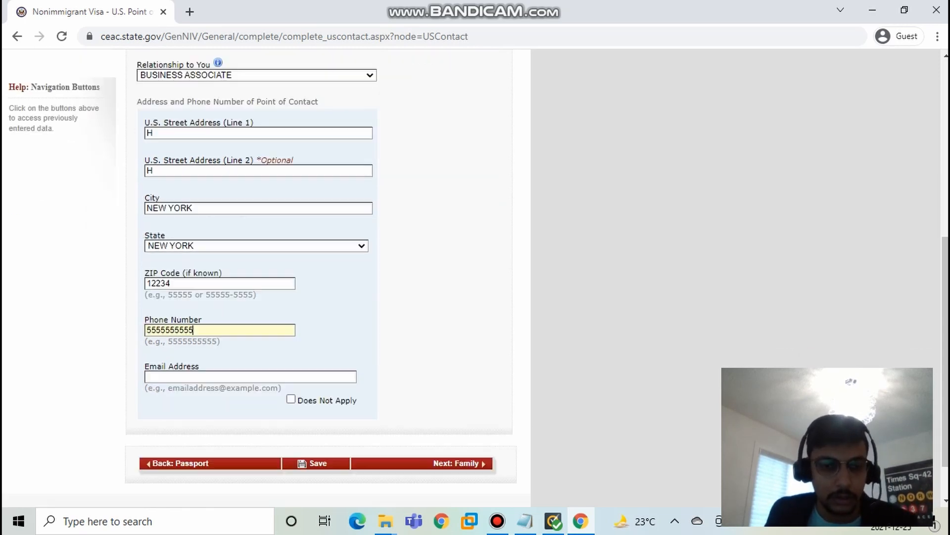
{"action": "left_click", "coordinate": [208, 321]}
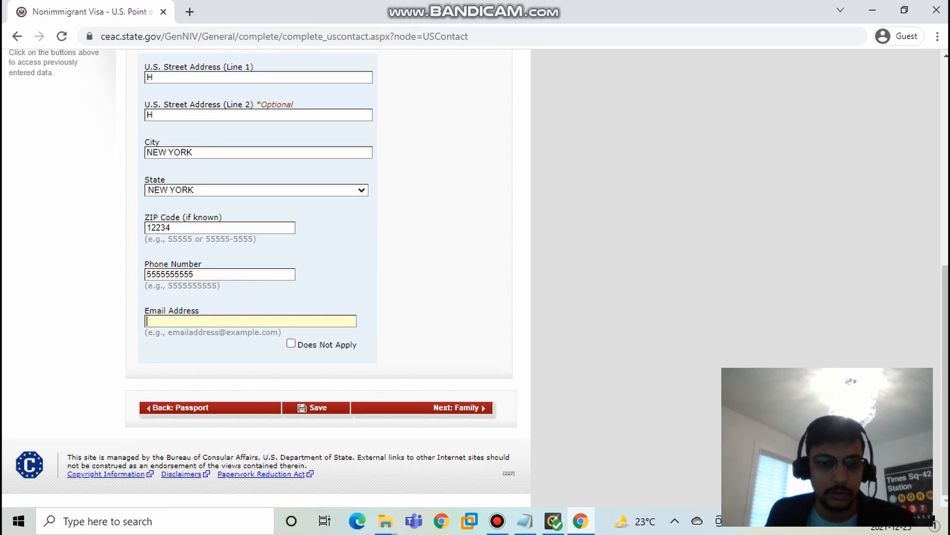
{"action": "type", "text": "hhh@"}
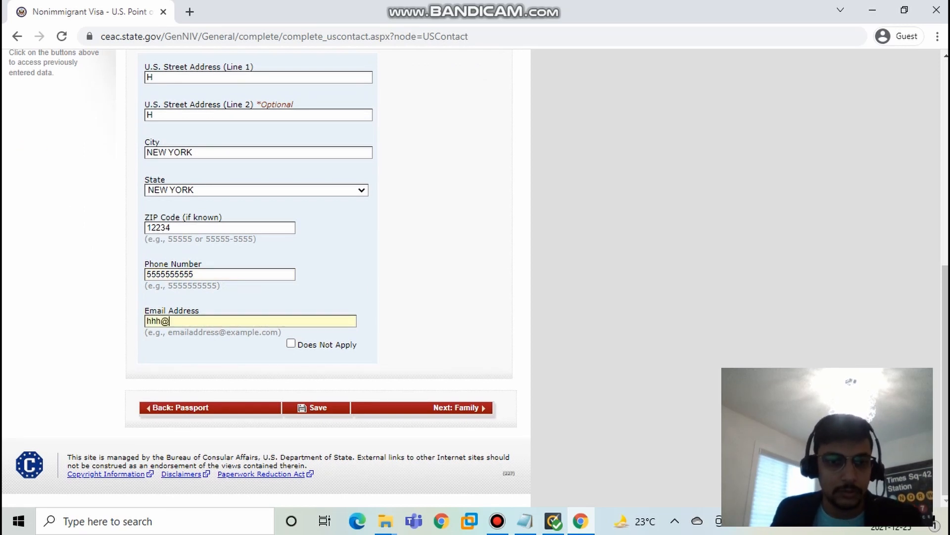
{"action": "type", "text": "gmsil.co"}
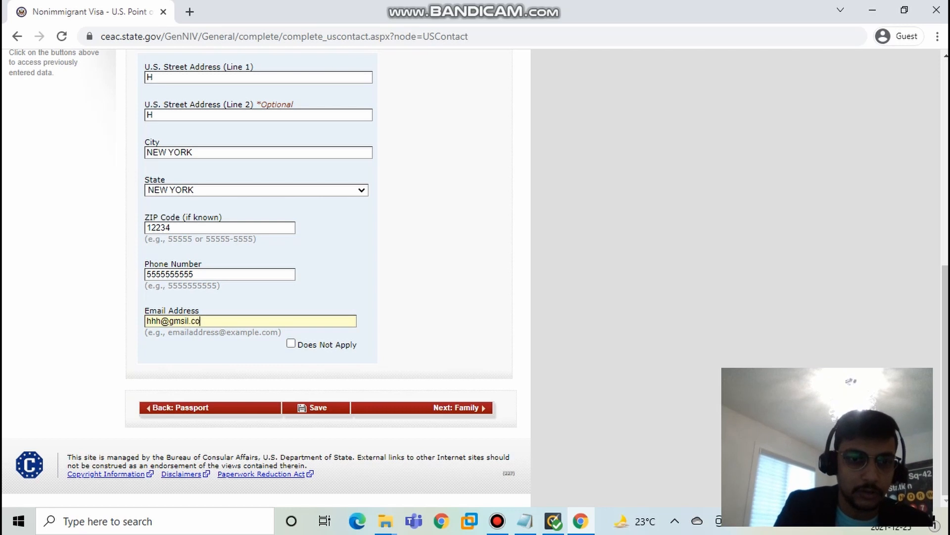
{"action": "type", "text": ","}
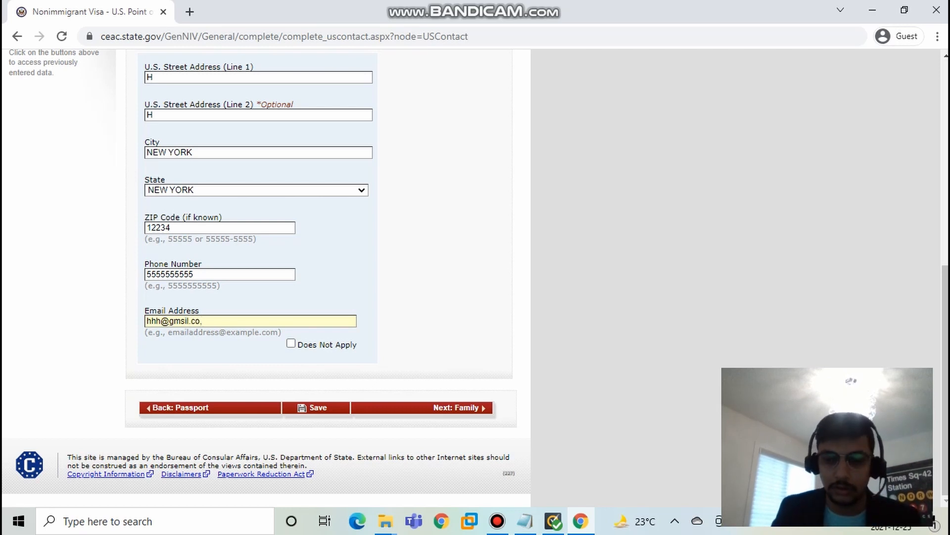
{"action": "key", "text": "BackSpace"}
{"action": "type", "text": "m"}
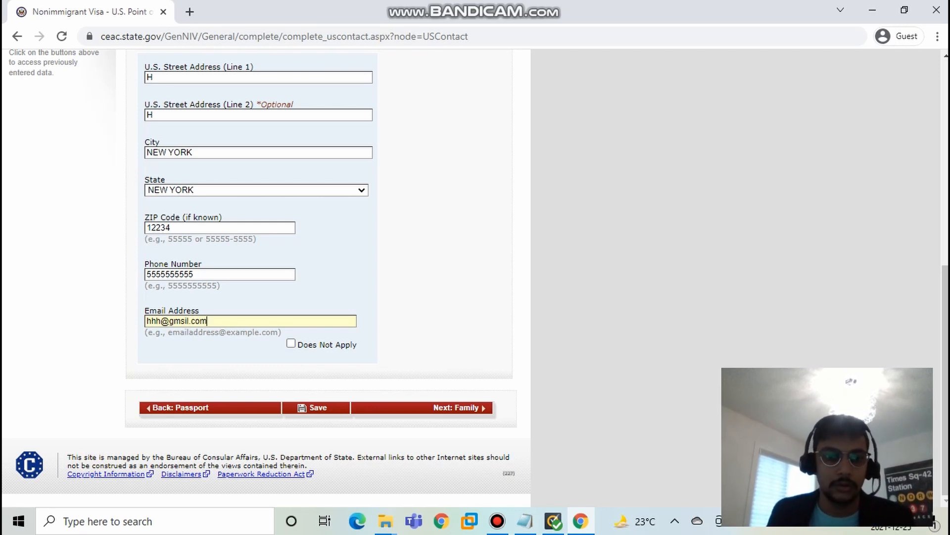
{"action": "key", "text": "BackSpace"}
{"action": "type", "text": "a"}
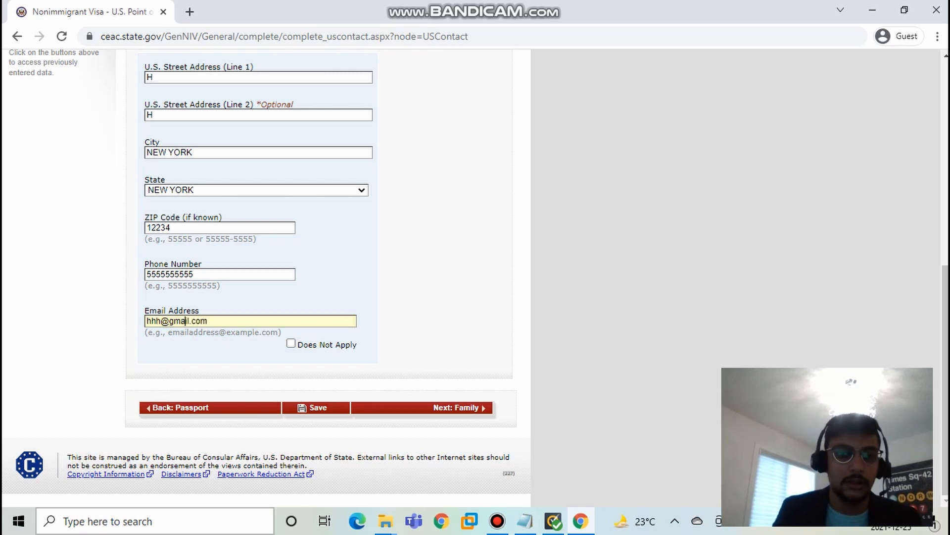
Step: Check the completed U.S. contact details and continue to the Family page
{"action": "scroll", "coordinate": [184, 321], "scroll_direction": "up", "scroll_amount": 8}
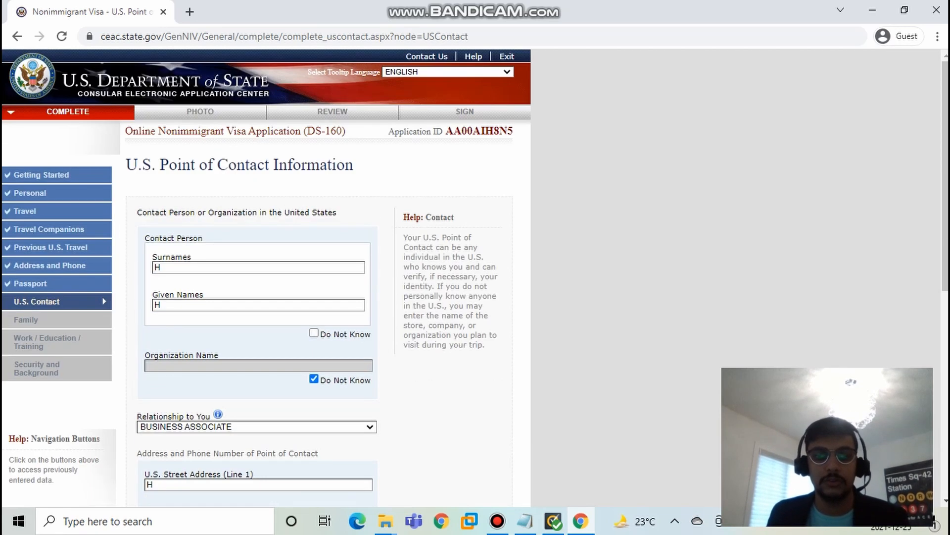
{"action": "scroll", "coordinate": [186, 448], "scroll_direction": "down", "scroll_amount": 5}
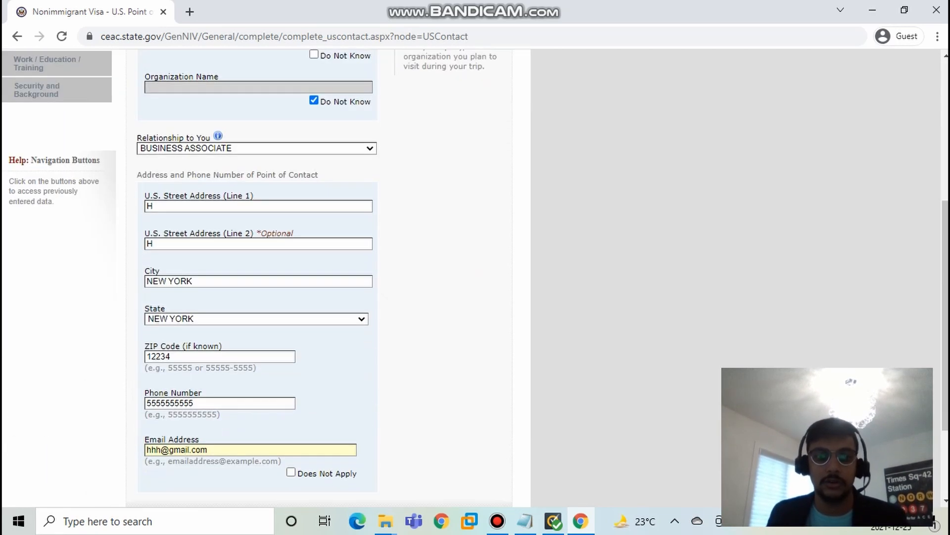
{"action": "scroll", "coordinate": [185, 450], "scroll_direction": "down", "scroll_amount": 3}
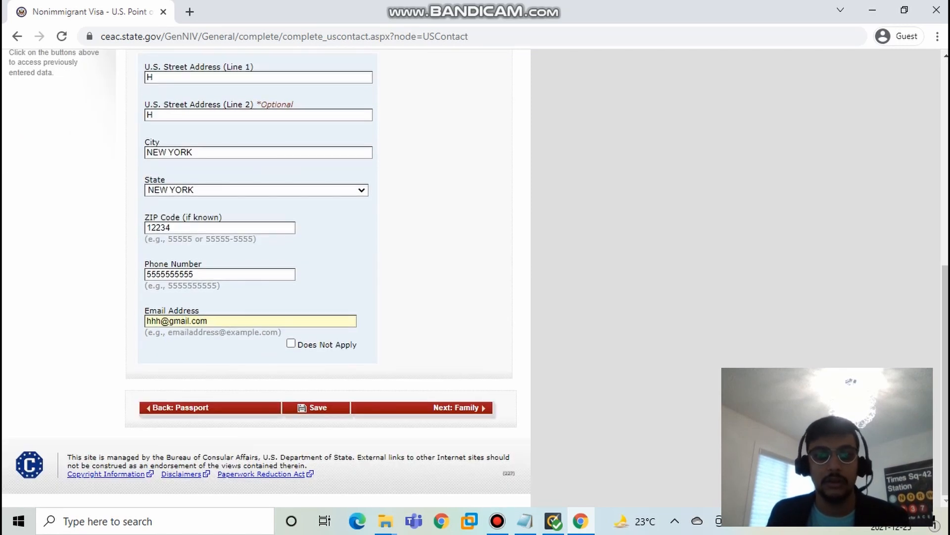
{"action": "key", "text": "Return"}
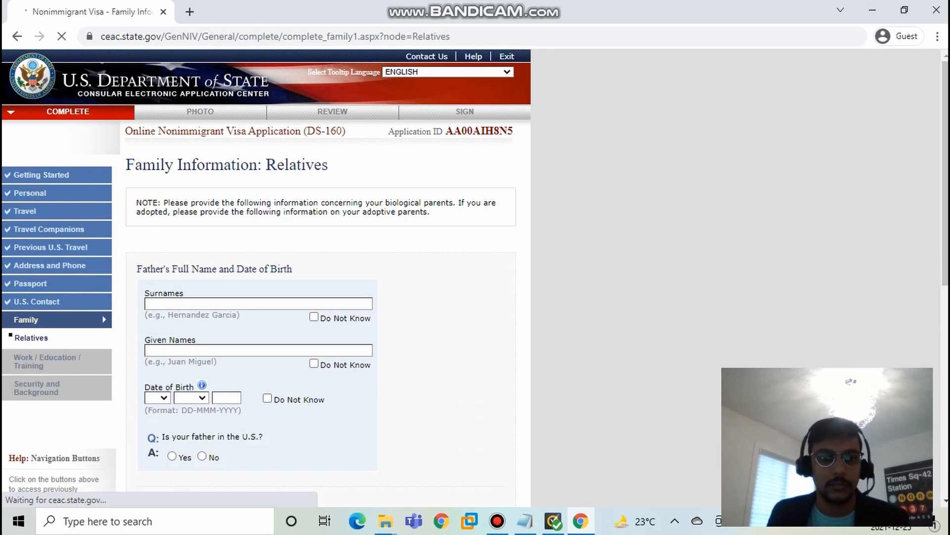
Step: Look over the name, date of birth and U.S. presence fields for the father and mother
{"action": "scroll", "coordinate": [316, 273], "scroll_direction": "down", "scroll_amount": 4}
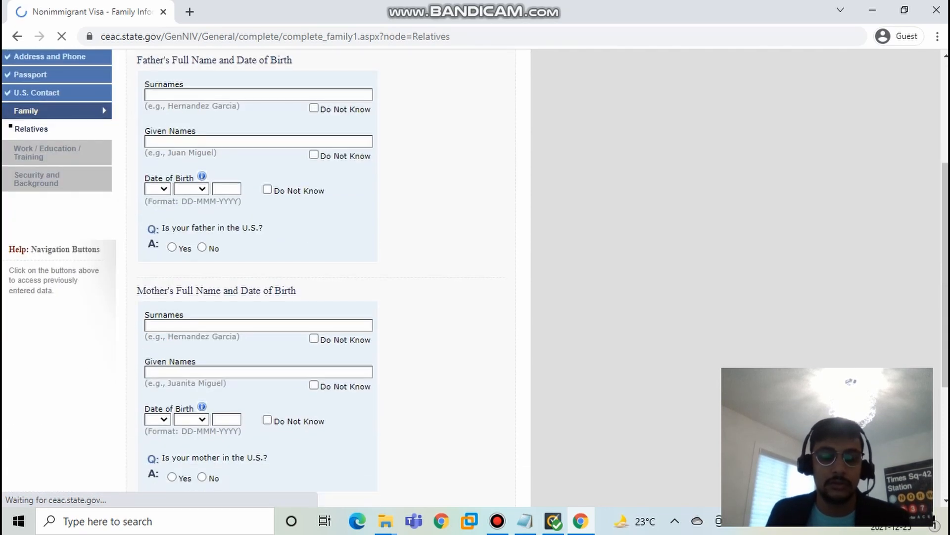
{"action": "left_click", "coordinate": [258, 94]}
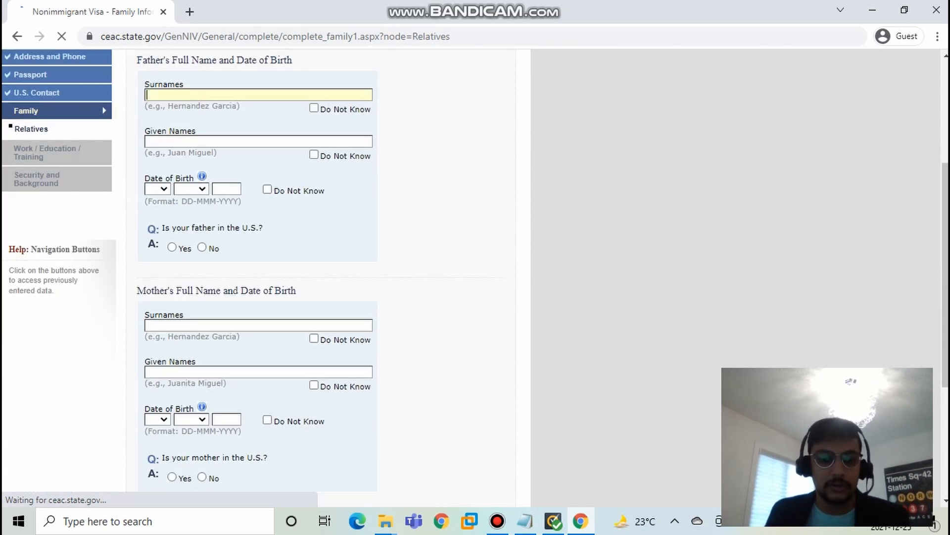
{"action": "scroll", "coordinate": [317, 273], "scroll_direction": "up", "scroll_amount": 2}
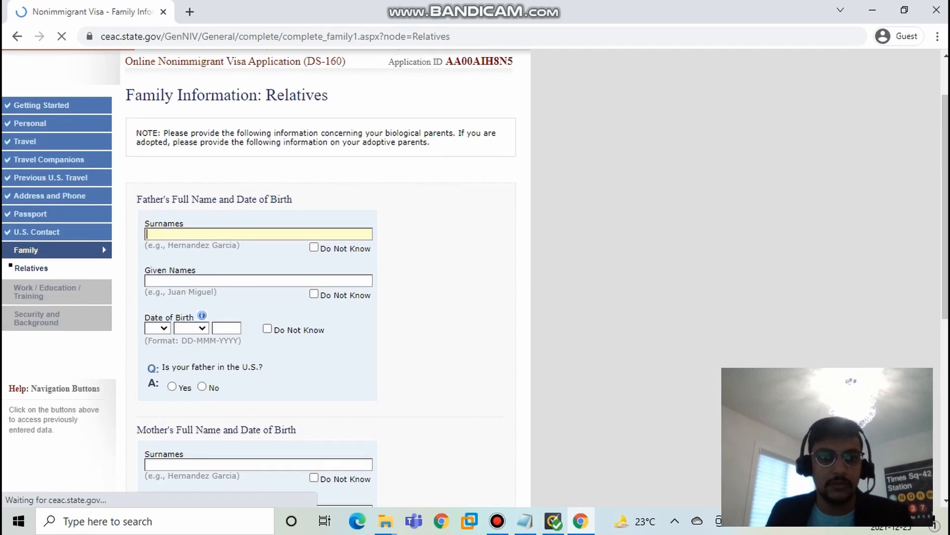
{"action": "left_click", "coordinate": [259, 280]}
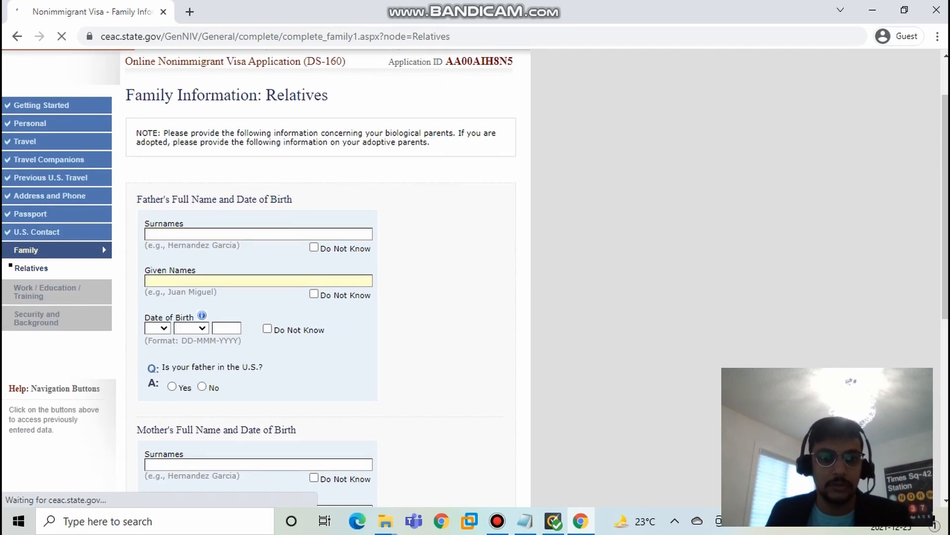
{"action": "scroll", "coordinate": [317, 272], "scroll_direction": "down", "scroll_amount": 2}
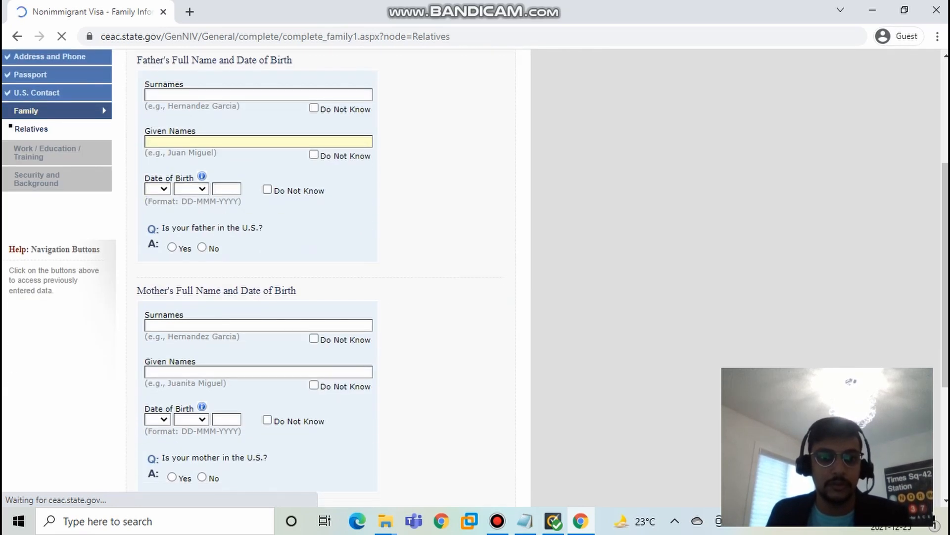
Step: Mark the father as not in the U.S. and enter his surname and given name
{"action": "left_click", "coordinate": [202, 247]}
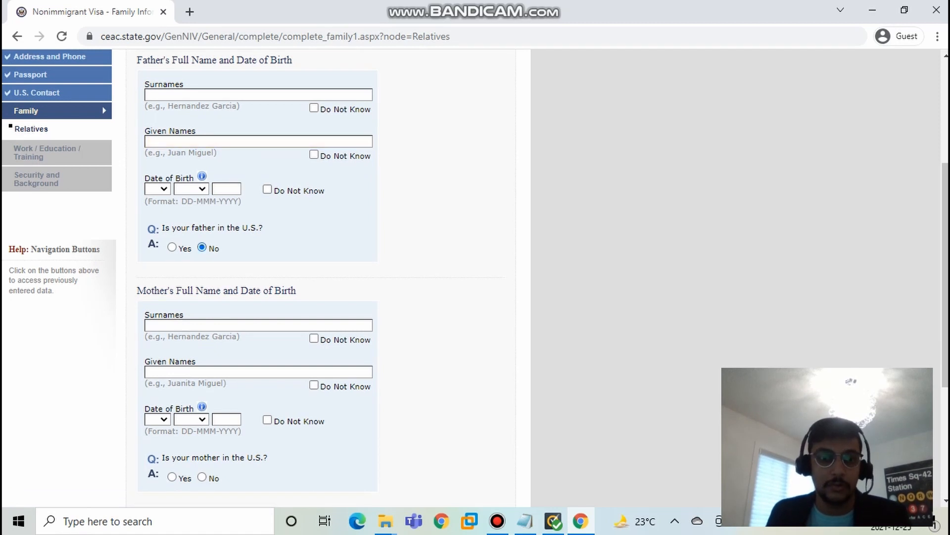
{"action": "left_click", "coordinate": [208, 95]}
{"action": "type", "text": "H"}
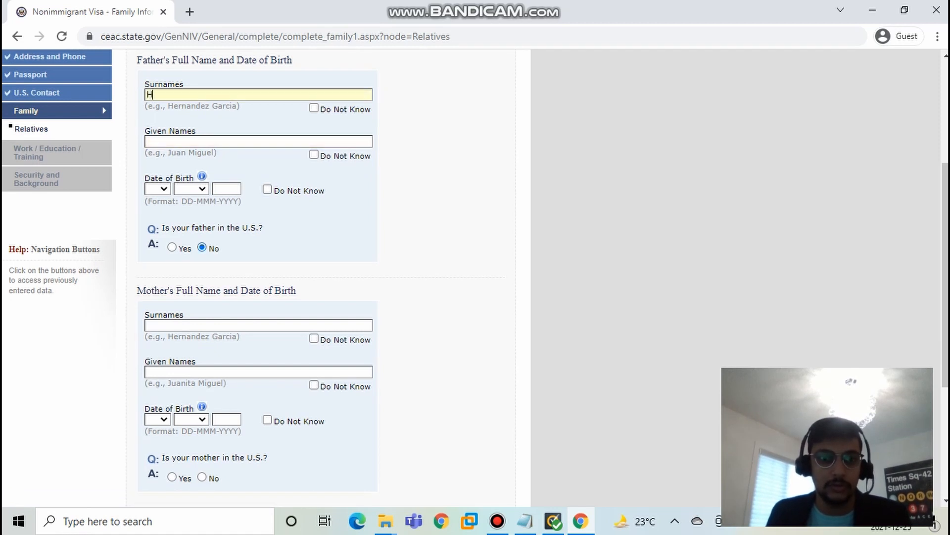
{"action": "left_click", "coordinate": [208, 141]}
{"action": "type", "text": "H"}
Step: Fill in the day, month and year of the father's date of birth
{"action": "left_click", "coordinate": [157, 188]}
{"action": "left_click", "coordinate": [153, 228]}
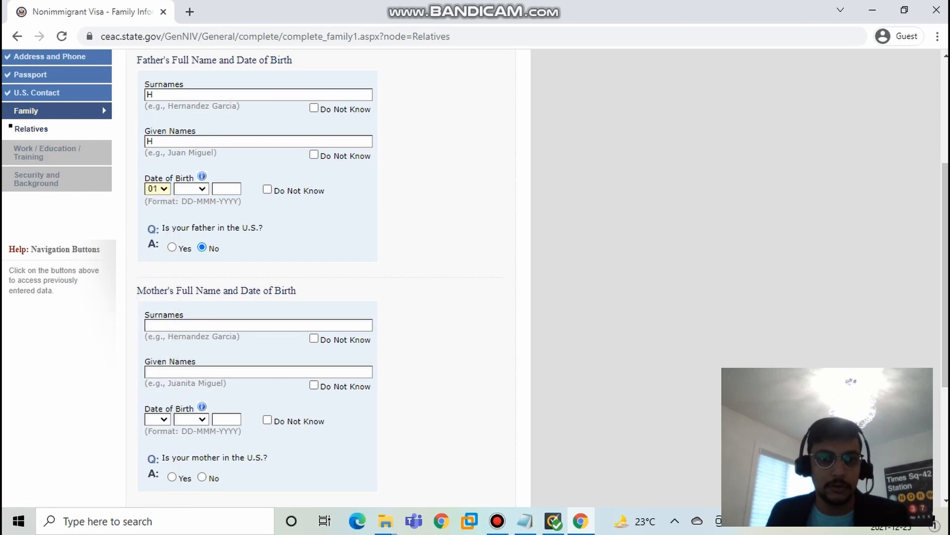
{"action": "left_click", "coordinate": [190, 189]}
{"action": "left_click", "coordinate": [187, 226]}
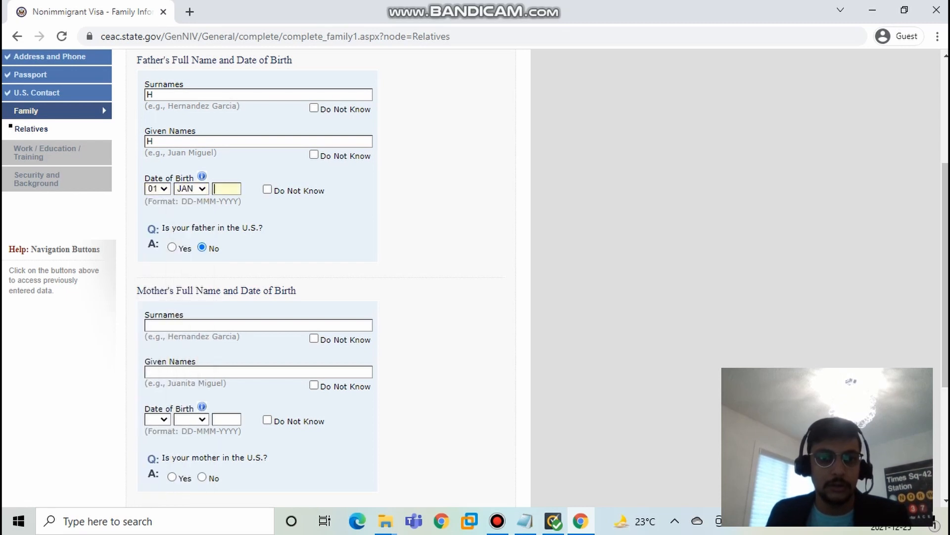
{"action": "type", "text": "1"}
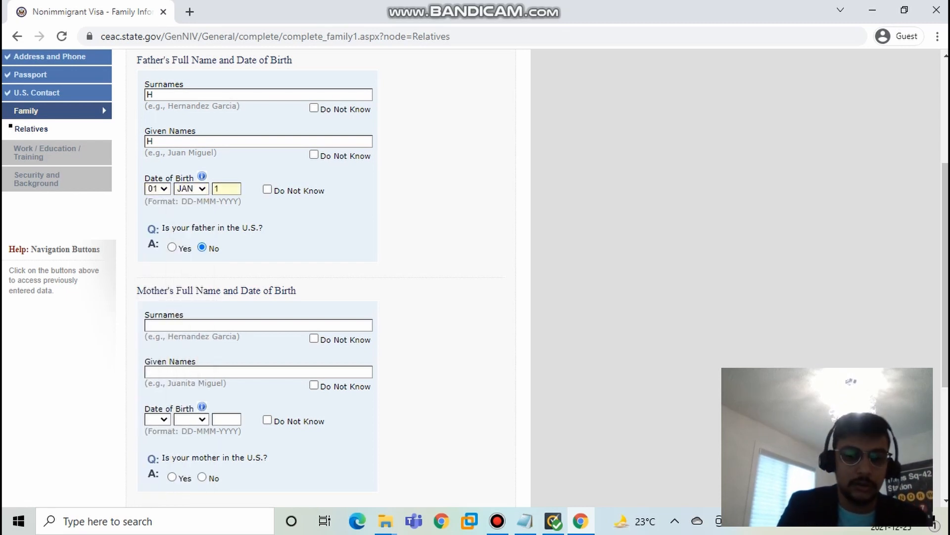
{"action": "type", "text": "980"}
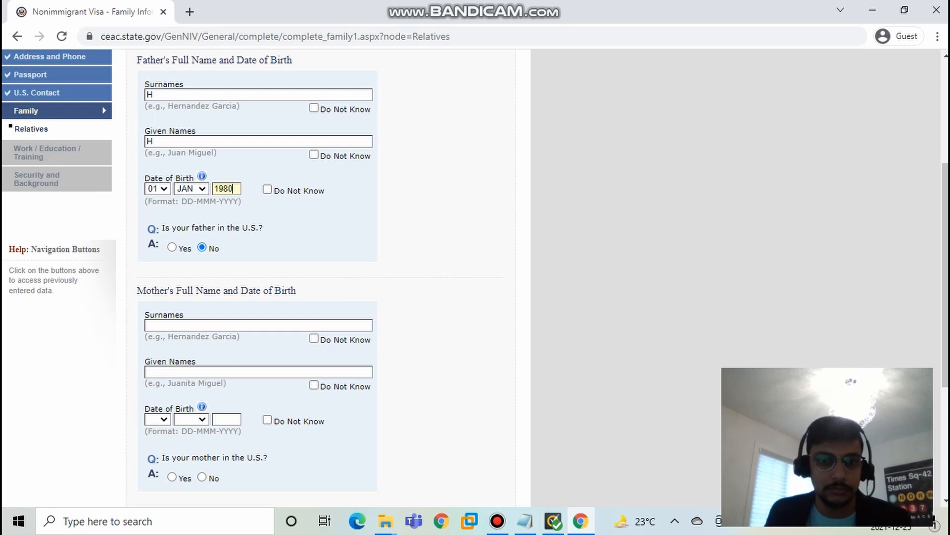
Step: Enter the mother's surname and given name
{"action": "left_click", "coordinate": [259, 325]}
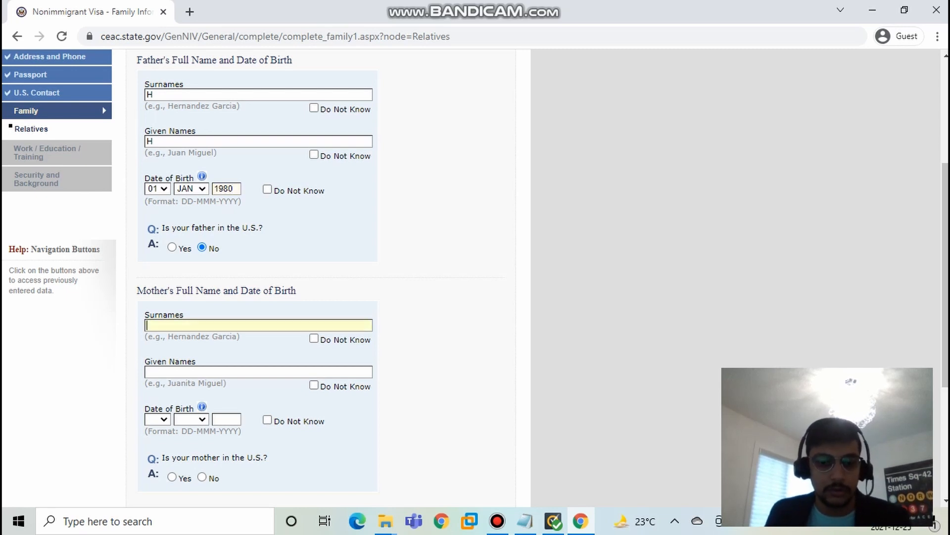
{"action": "type", "text": "H"}
{"action": "key", "text": "Tab"}
{"action": "key", "text": "Tab"}
{"action": "type", "text": "H"}
Step: Fill in the mother's date of birth and mark her as not in the U.S
{"action": "scroll", "coordinate": [259, 325], "scroll_direction": "down", "scroll_amount": 2}
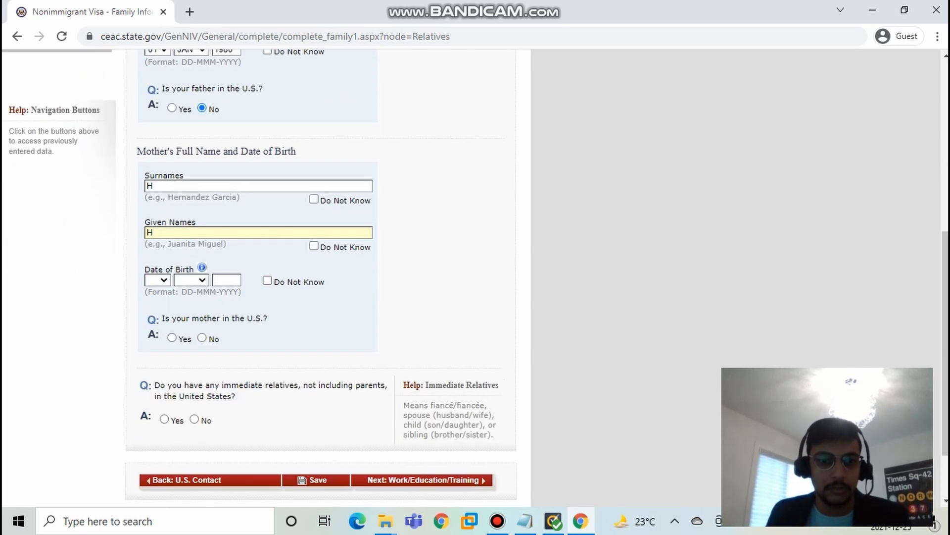
{"action": "left_click", "coordinate": [158, 280]}
{"action": "left_click", "coordinate": [153, 101]}
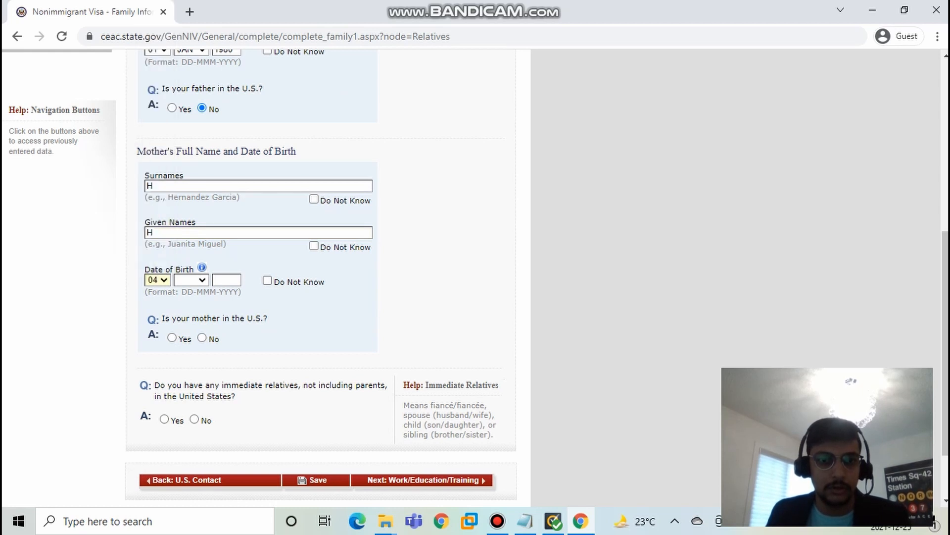
{"action": "left_click", "coordinate": [191, 280]}
{"action": "left_click", "coordinate": [187, 193]}
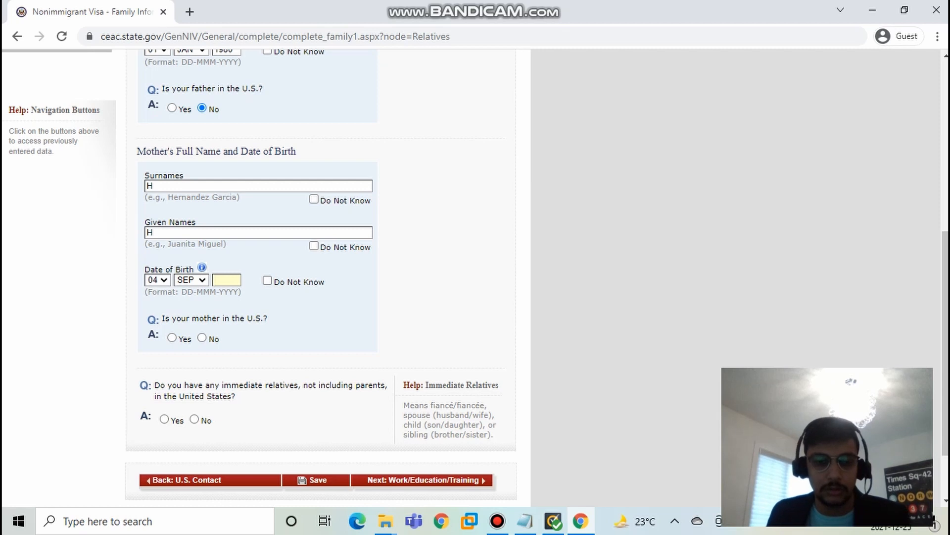
{"action": "type", "text": "19"}
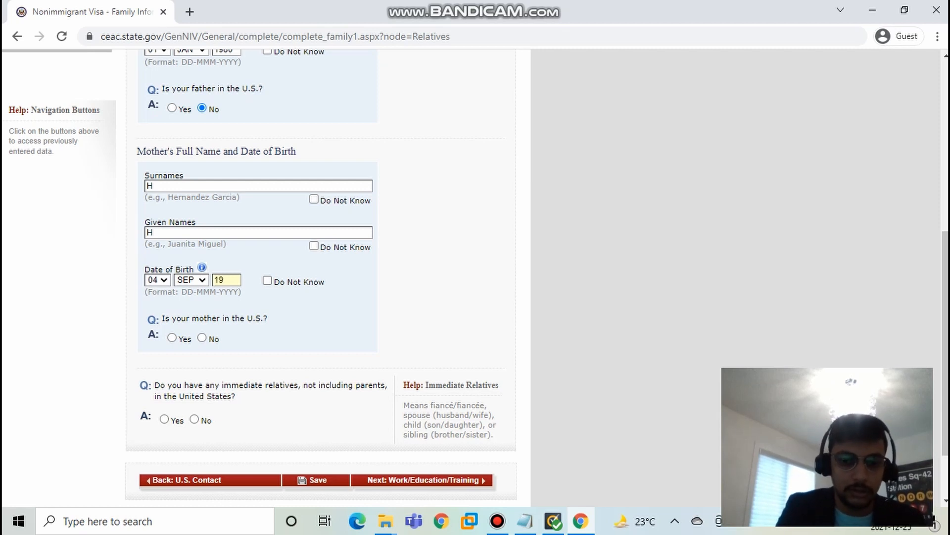
{"action": "type", "text": "90"}
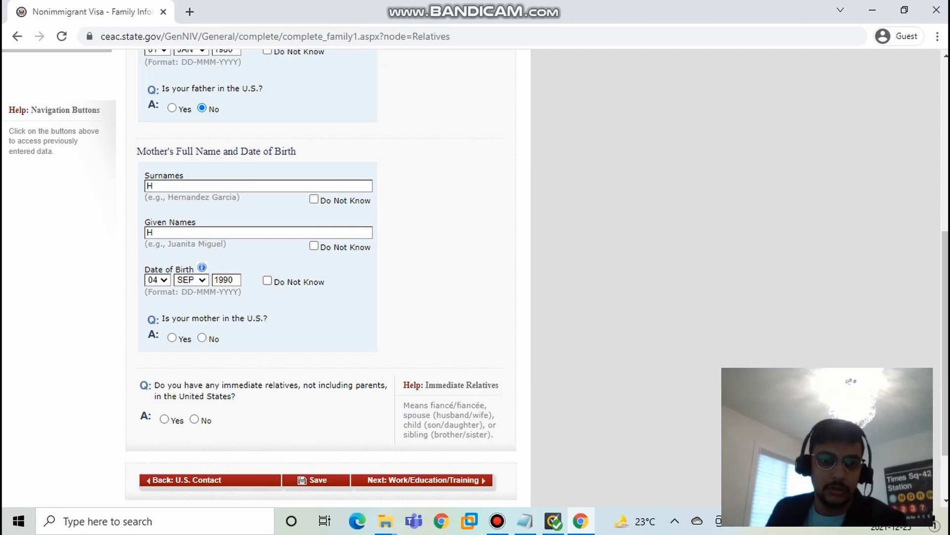
{"action": "left_click", "coordinate": [202, 337]}
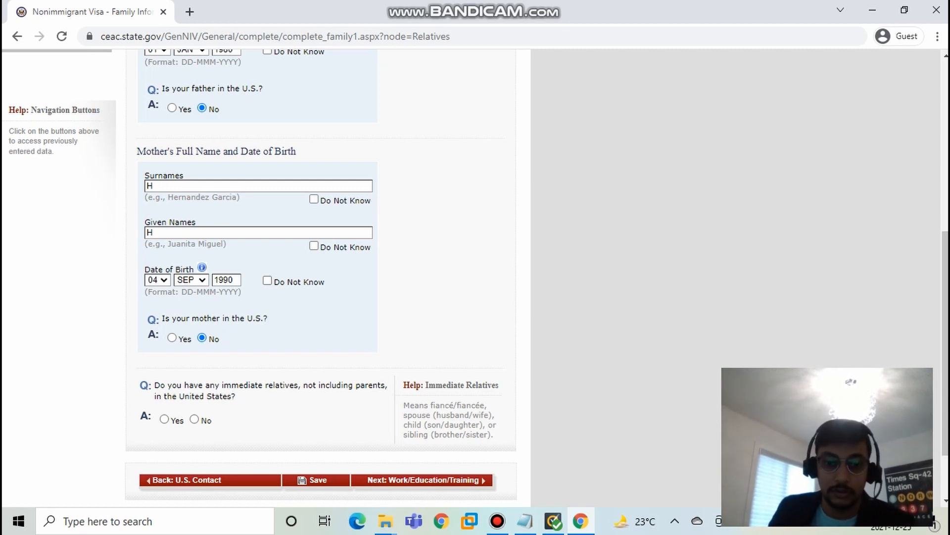
Step: Answer No to having immediate relatives, not including parents, in the United States
{"action": "left_click", "coordinate": [164, 419]}
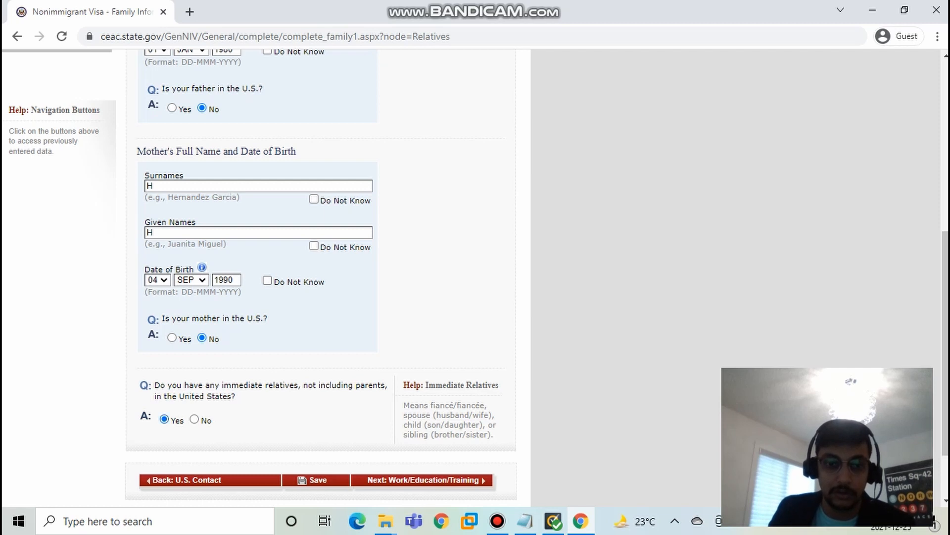
{"action": "scroll", "coordinate": [316, 278], "scroll_direction": "down", "scroll_amount": 5}
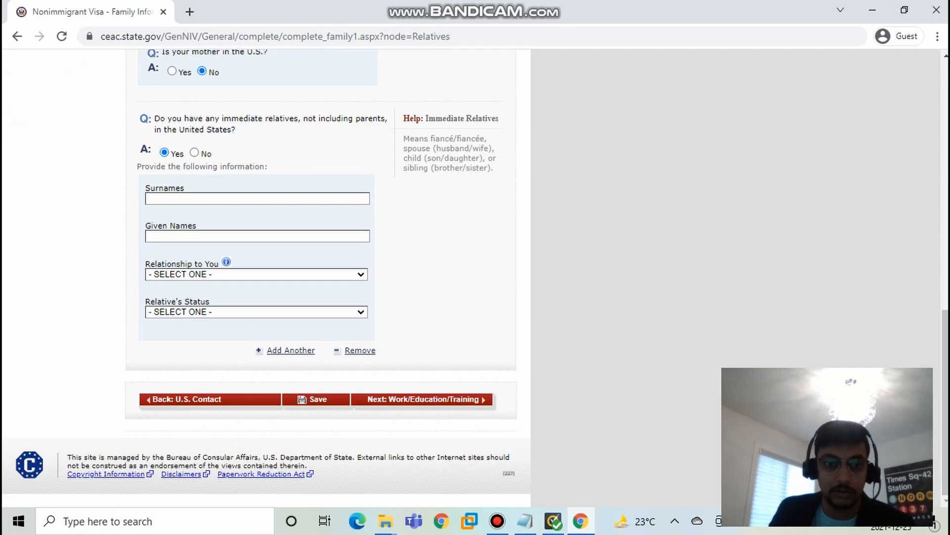
{"action": "left_click", "coordinate": [194, 153]}
{"action": "scroll", "coordinate": [194, 153], "scroll_direction": "up", "scroll_amount": 7}
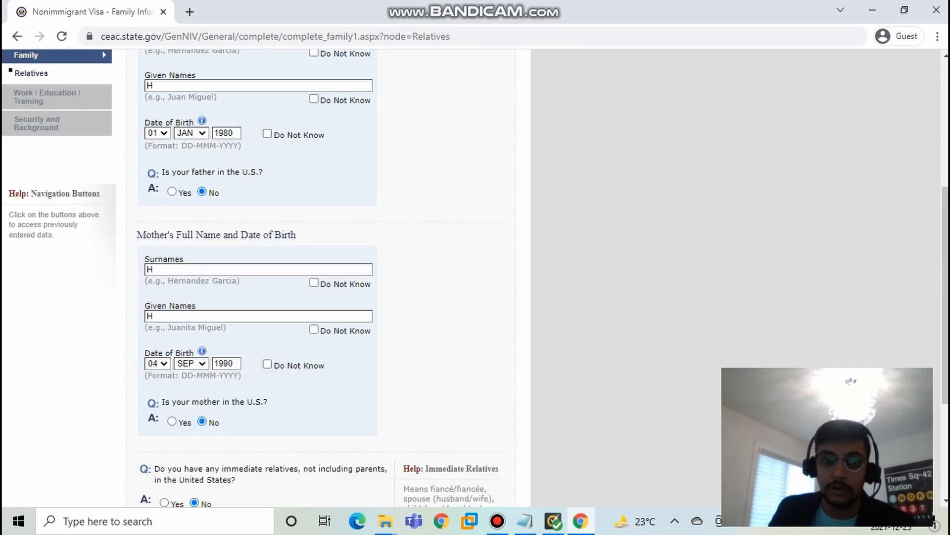
{"action": "scroll", "coordinate": [316, 277], "scroll_direction": "down", "scroll_amount": 3}
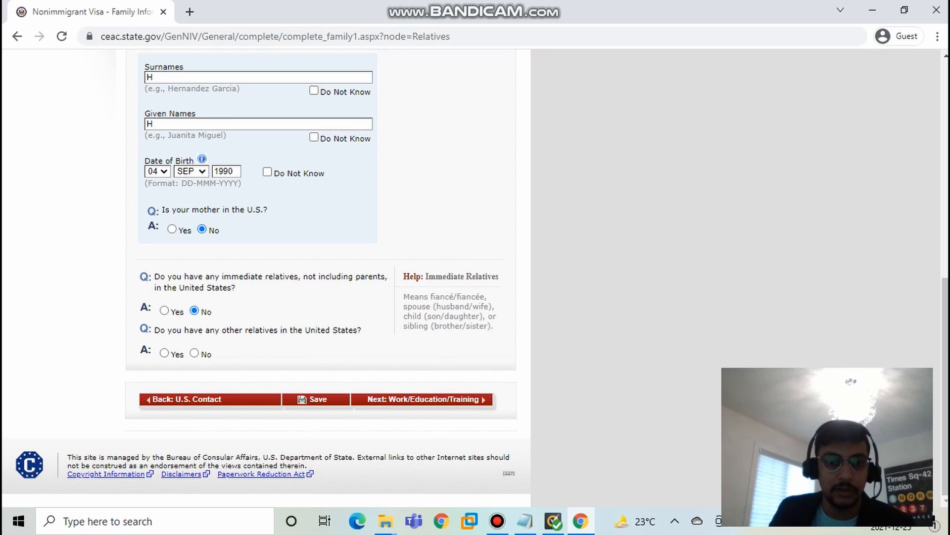
Step: Answer No to having other relatives in the United States and continue to the Work/Education/Training page
{"action": "left_click", "coordinate": [194, 353]}
{"action": "scroll", "coordinate": [194, 353], "scroll_direction": "up", "scroll_amount": 3}
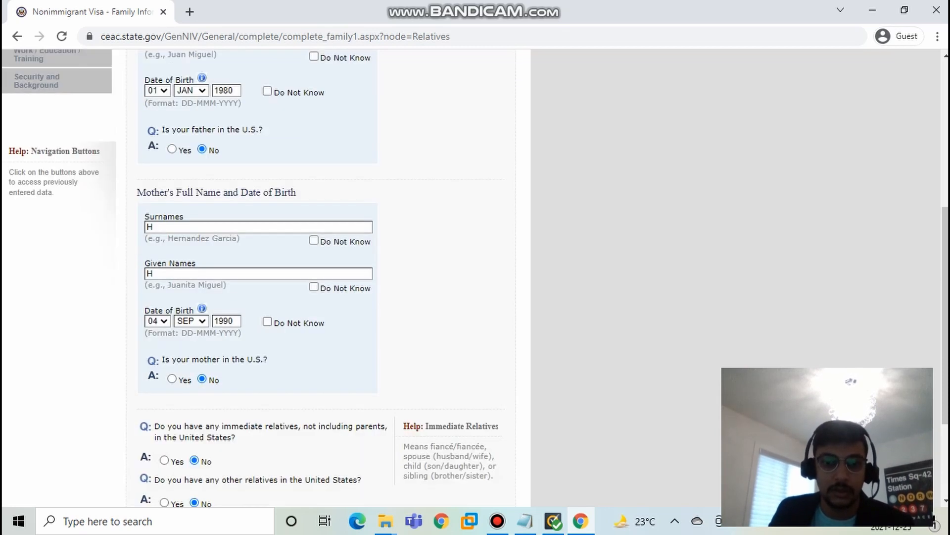
{"action": "scroll", "coordinate": [317, 277], "scroll_direction": "down", "scroll_amount": 3}
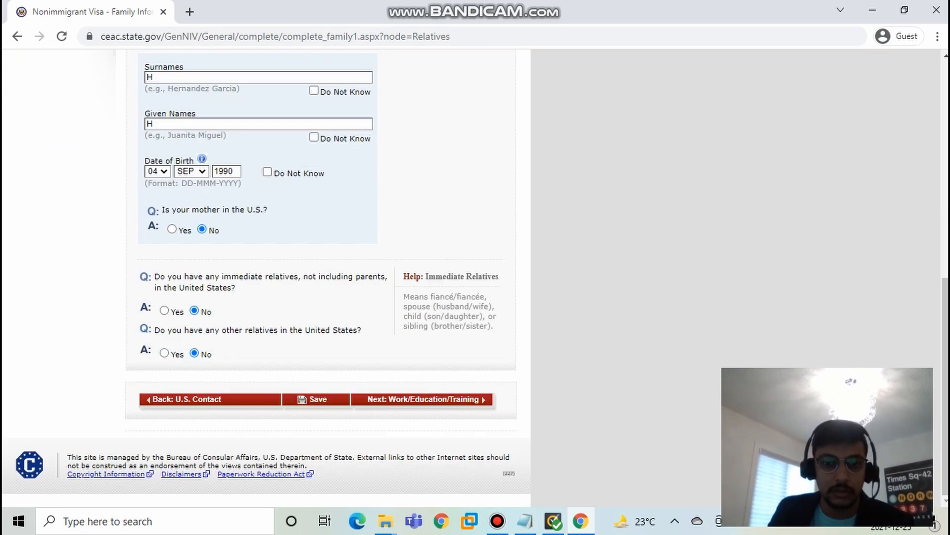
{"action": "left_click", "coordinate": [423, 399]}
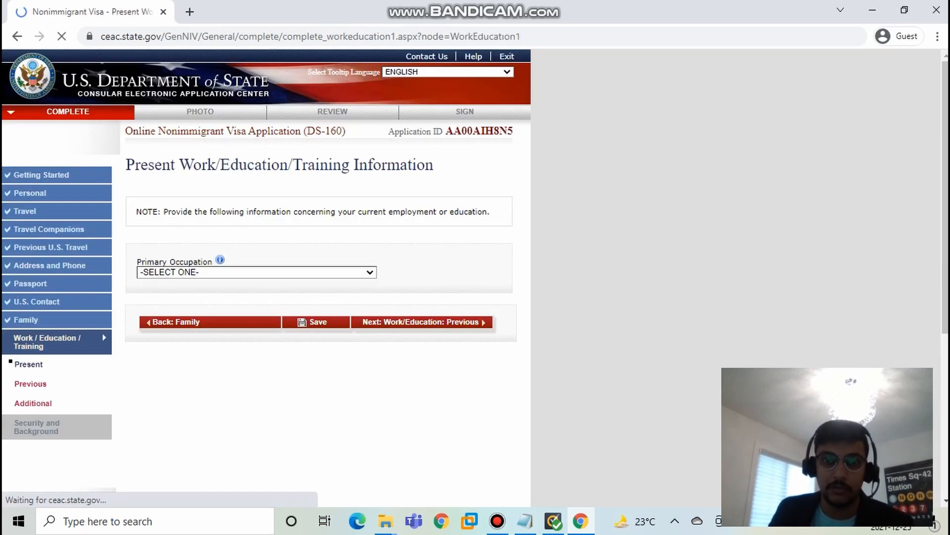
Step: Set the primary occupation to Engineering and look over the present employer fields
{"action": "left_click", "coordinate": [257, 272]}
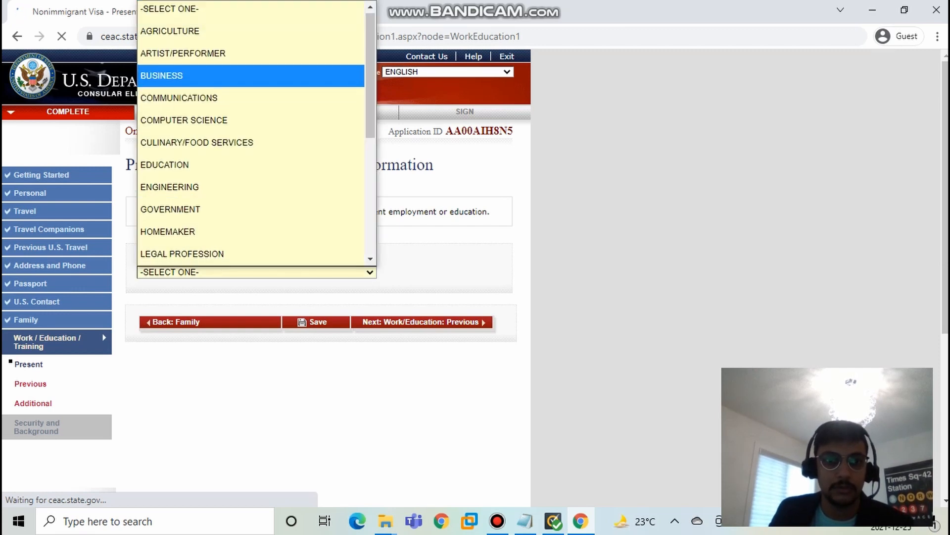
{"action": "key", "text": "Down"}
{"action": "key", "text": "Down"}
{"action": "key", "text": "Up"}
{"action": "key", "text": "Up"}
{"action": "key", "text": "Up"}
{"action": "key", "text": "Up"}
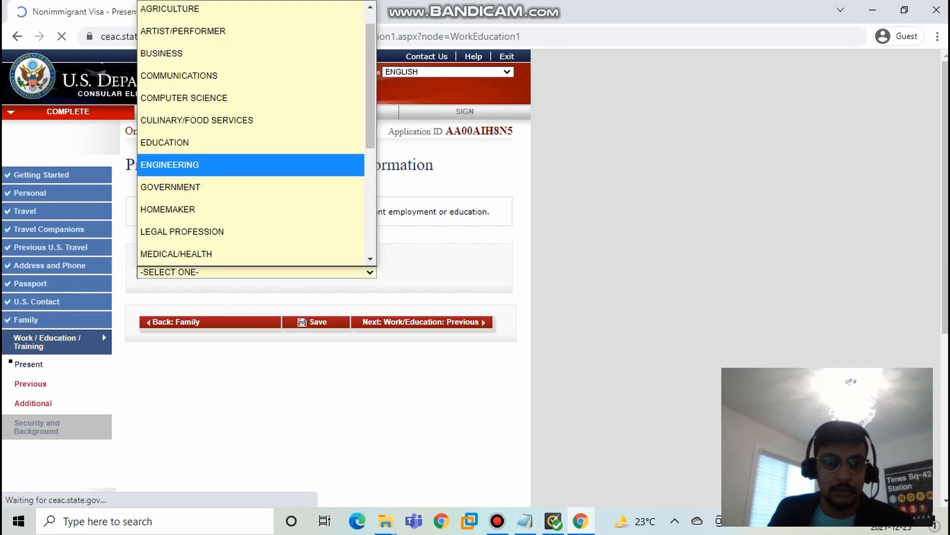
{"action": "key", "text": "Return"}
{"action": "scroll", "coordinate": [317, 268], "scroll_direction": "down", "scroll_amount": 7}
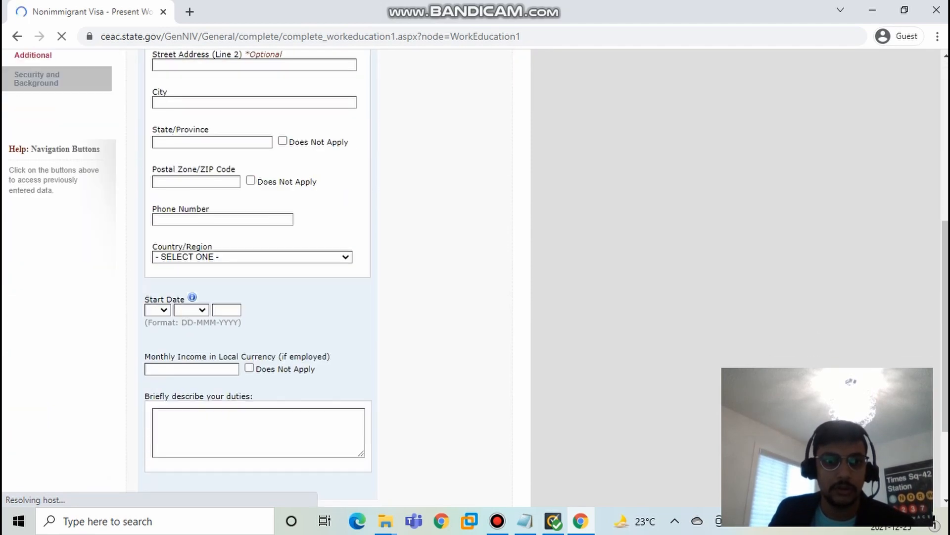
{"action": "scroll", "coordinate": [316, 278], "scroll_direction": "down", "scroll_amount": 7}
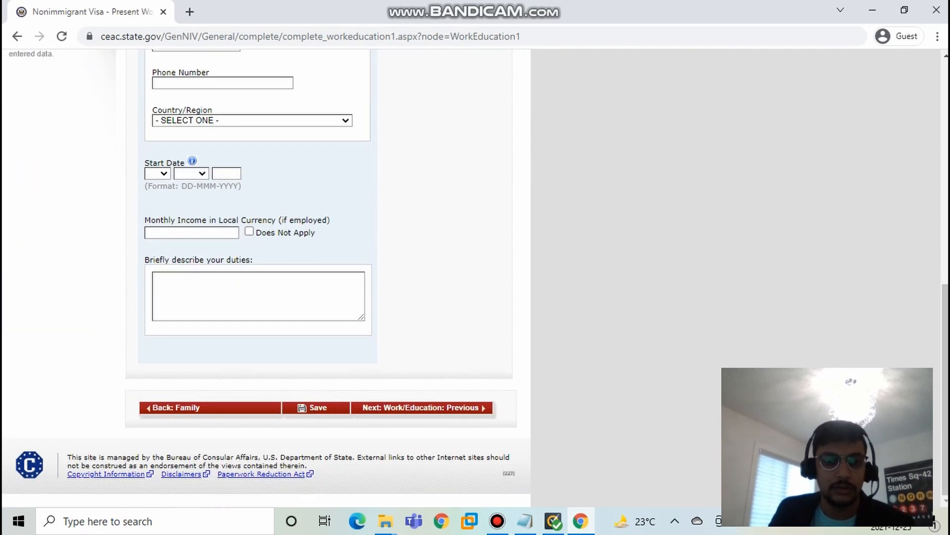
{"action": "scroll", "coordinate": [317, 277], "scroll_direction": "up", "scroll_amount": 10}
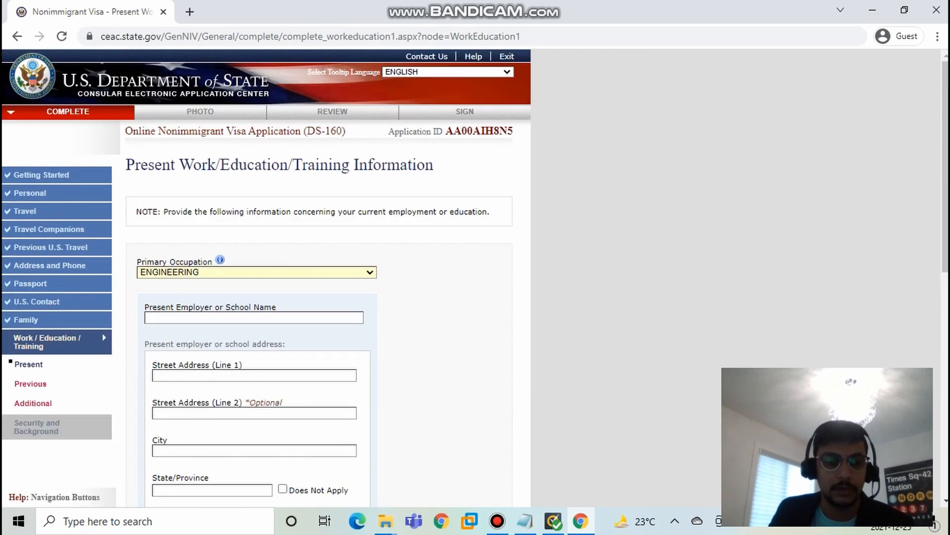
{"action": "left_click", "coordinate": [256, 272]}
{"action": "left_click", "coordinate": [256, 272]}
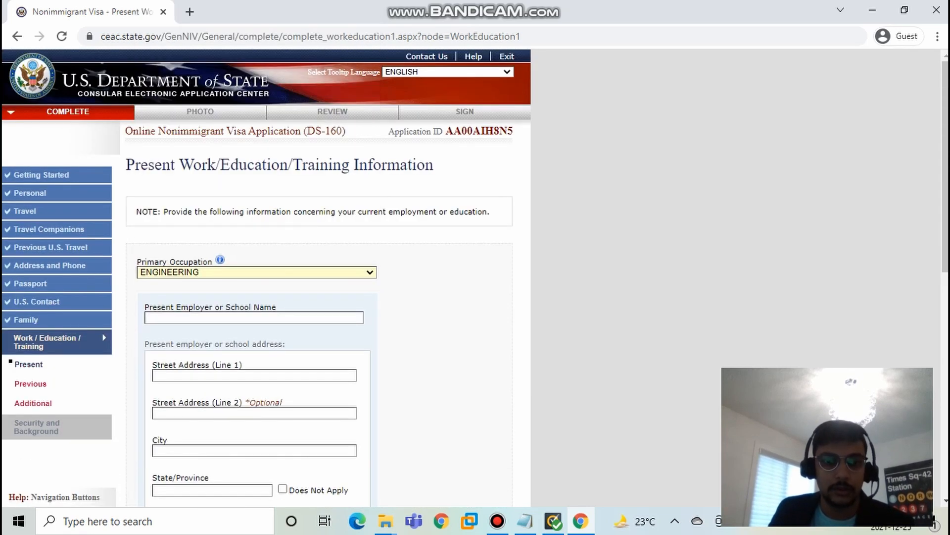
Step: Enter 3H as the present employer or school name and fill in both street address lines
{"action": "left_click", "coordinate": [254, 318]}
{"action": "type", "text": "3H"}
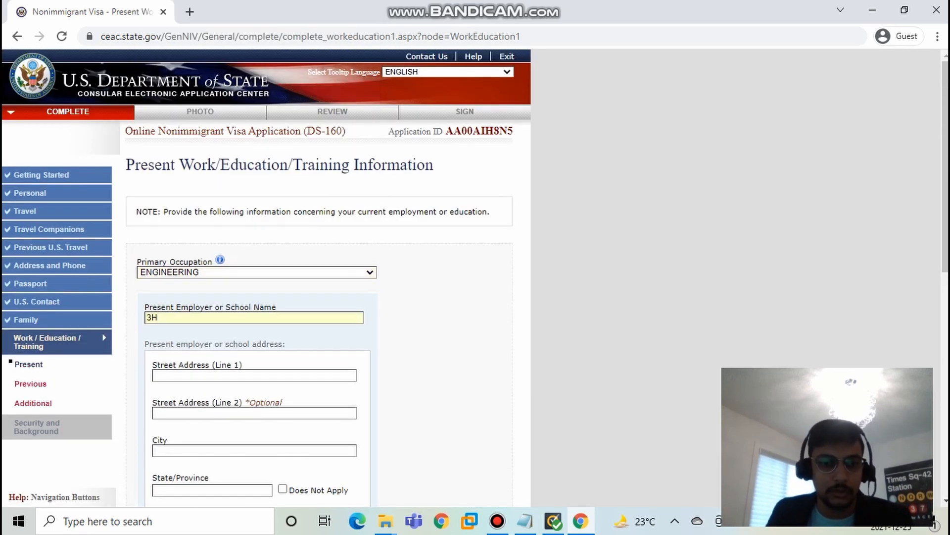
{"action": "key", "text": "Tab"}
{"action": "type", "text": "H"}
{"action": "key", "text": "Tab"}
{"action": "type", "text": "H"}
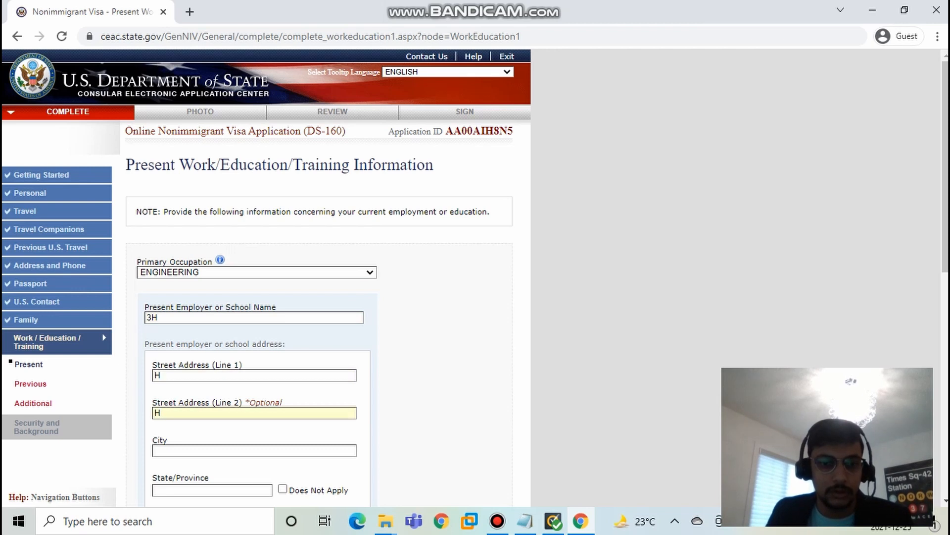
Step: Enter TORONTO as the city of the present employer or school, correcting the typo
{"action": "key", "text": "Tab"}
{"action": "scroll", "coordinate": [317, 277], "scroll_direction": "down", "scroll_amount": 4}
{"action": "type", "text": "T"}
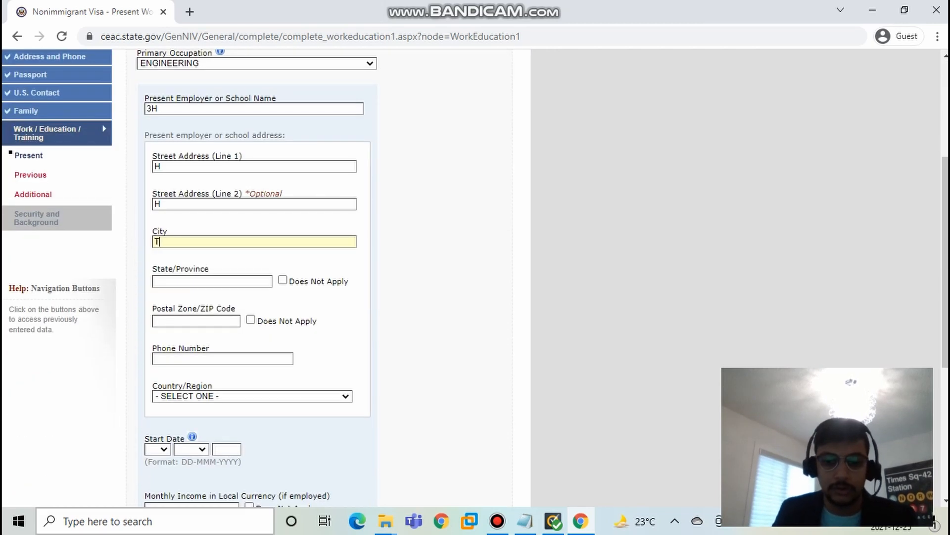
{"action": "type", "text": "ORONYO"}
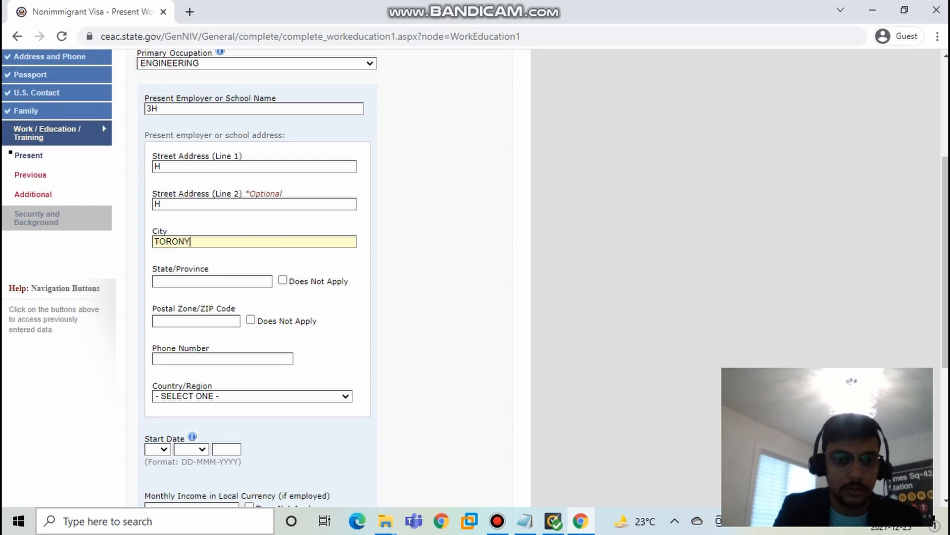
{"action": "key", "text": "BackSpace"}
{"action": "key", "text": "BackSpace"}
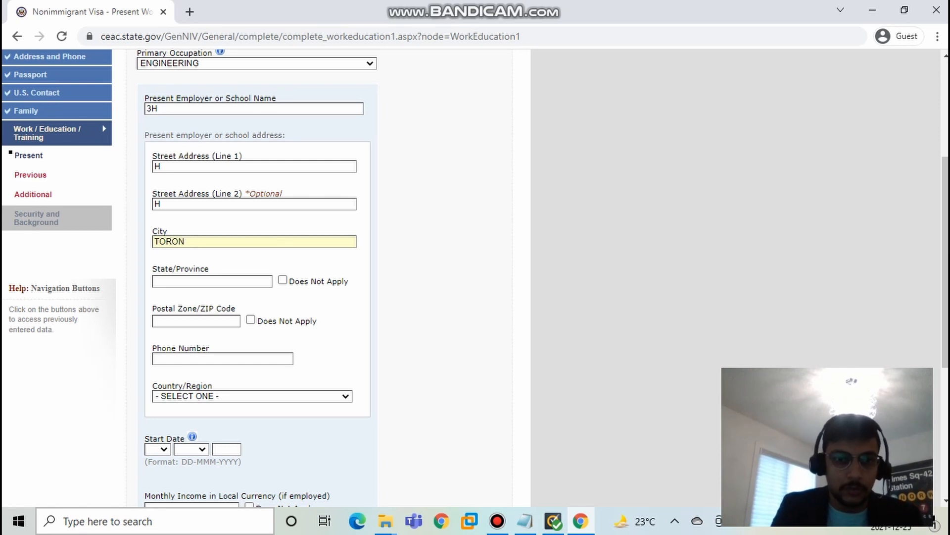
{"action": "type", "text": "TO"}
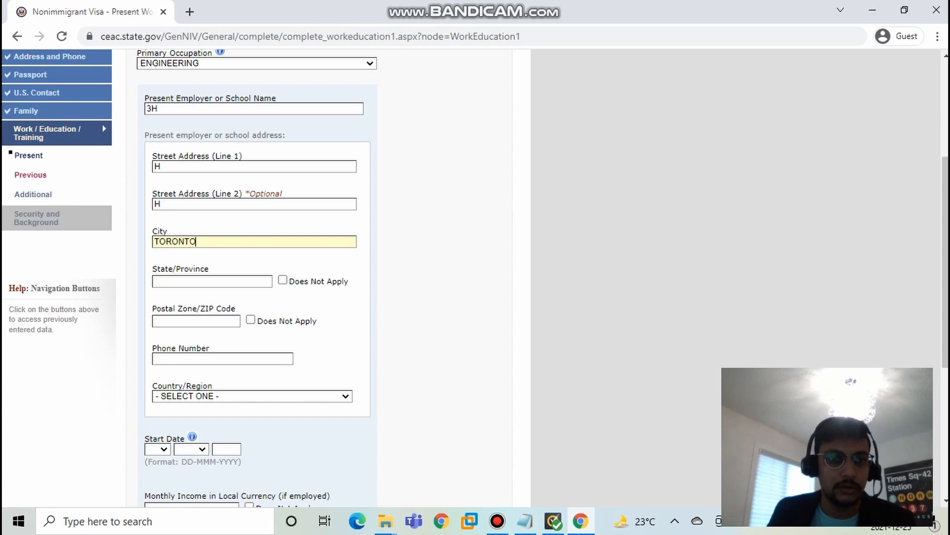
{"action": "key", "text": "Return"}
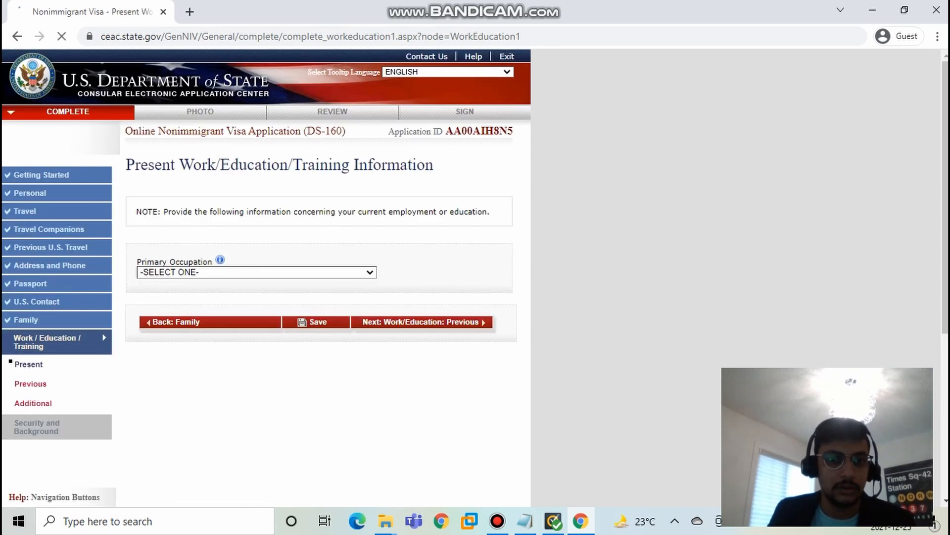
Step: Select Engineering again as the primary occupation on the reset present work page
{"action": "left_click", "coordinate": [256, 272]}
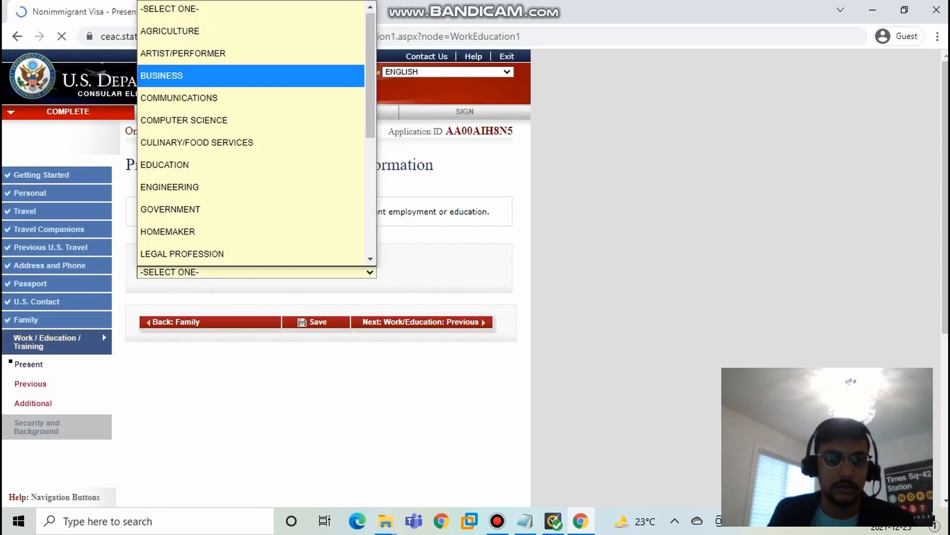
{"action": "left_click", "coordinate": [198, 187]}
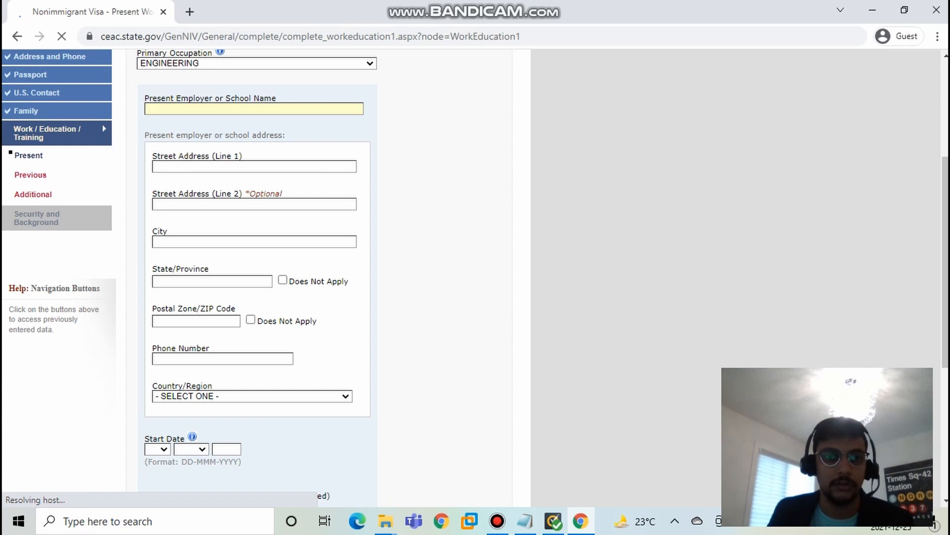
Step: Enter H as the present employer or school name and as the first street address line
{"action": "type", "text": "H"}
{"action": "key", "text": "Tab"}
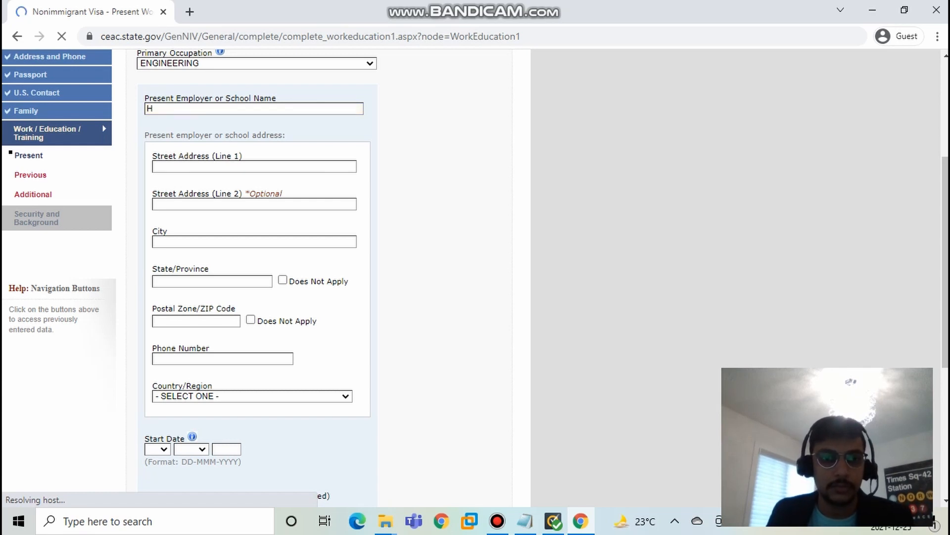
{"action": "type", "text": "H"}
{"action": "scroll", "coordinate": [255, 277], "scroll_direction": "down", "scroll_amount": 4}
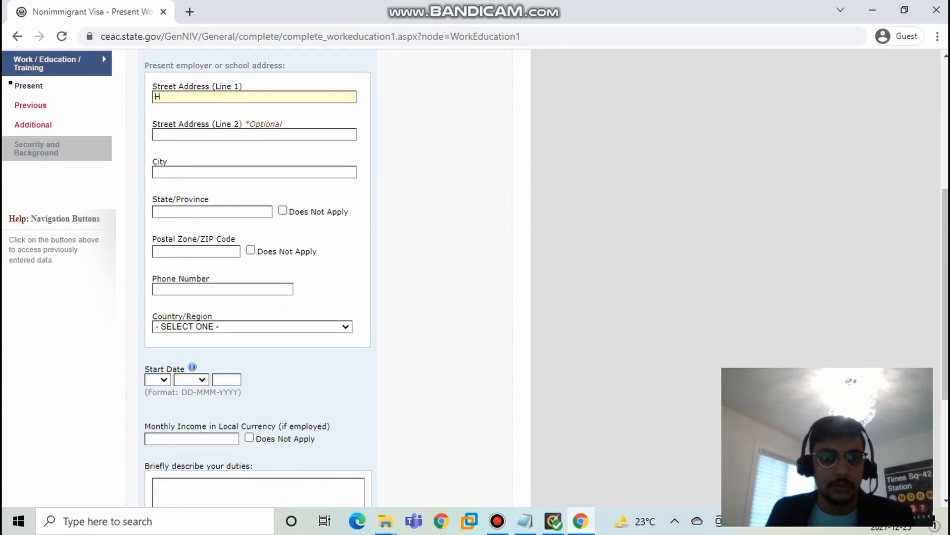
Step: Set the present employer's city to TORONTO and state/province to ONTARIO, correcting the mistyped letters
{"action": "left_click", "coordinate": [255, 172]}
{"action": "type", "text": "TORONTO"}
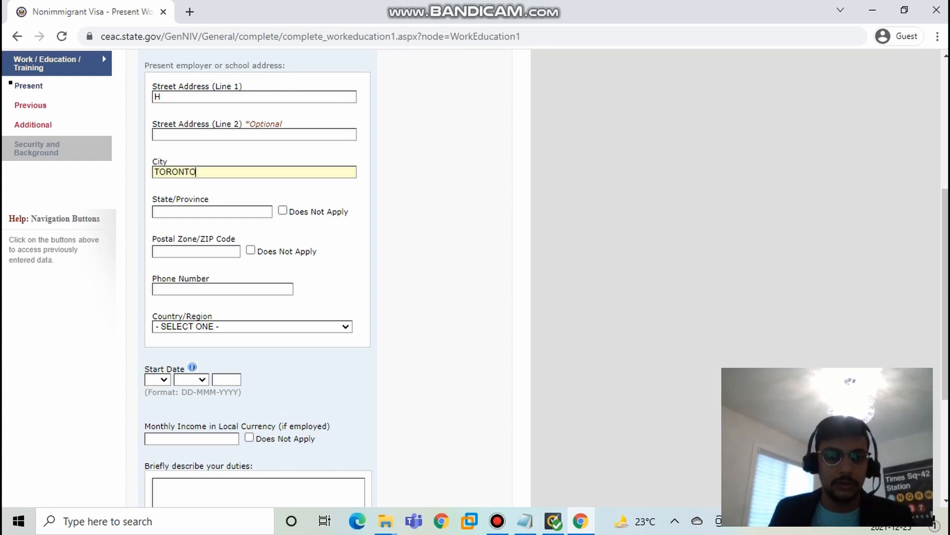
{"action": "left_click", "coordinate": [212, 212]}
{"action": "type", "text": "ONTSR"}
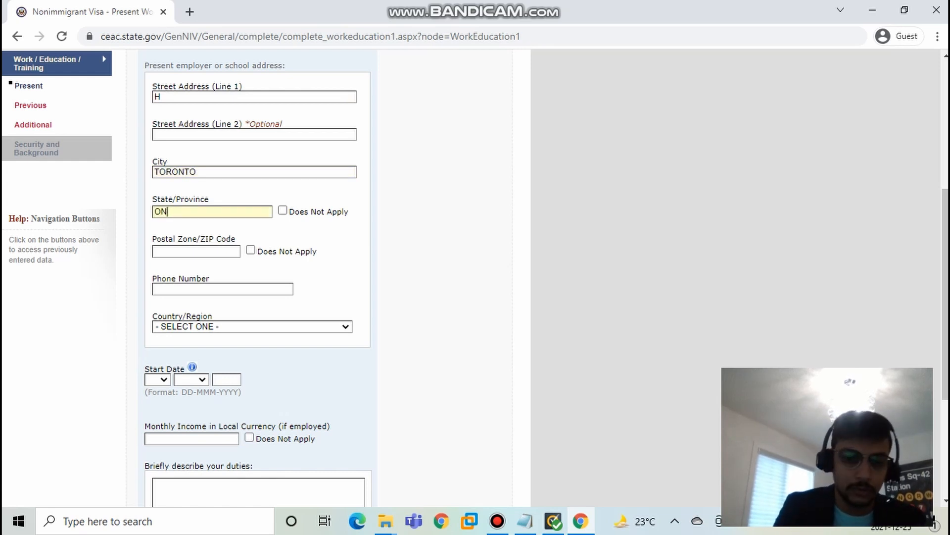
{"action": "key", "text": "BackSpace"}
{"action": "key", "text": "BackSpace"}
{"action": "type", "text": "ARIO"}
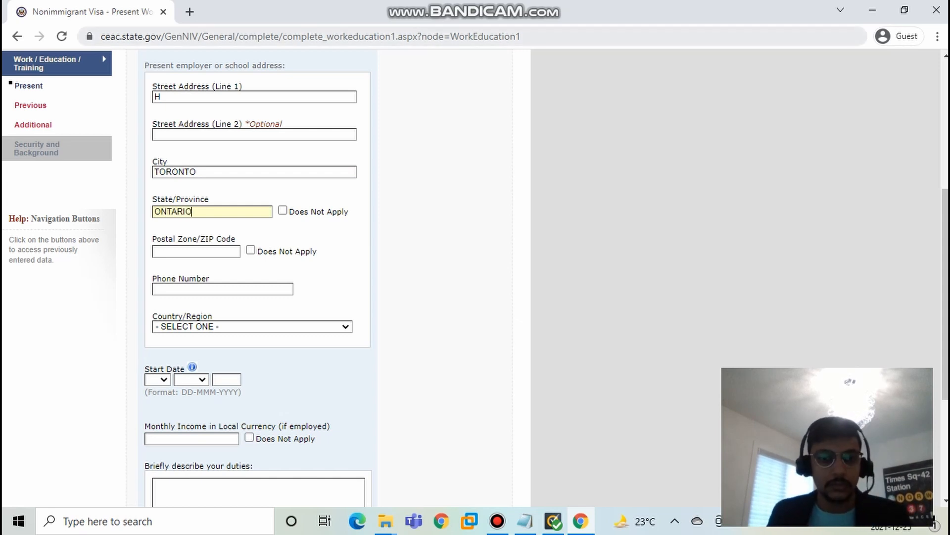
Step: Fill in the postal zone/ZIP code of the present employer or school
{"action": "key", "text": "Tab"}
{"action": "key", "text": "Tab"}
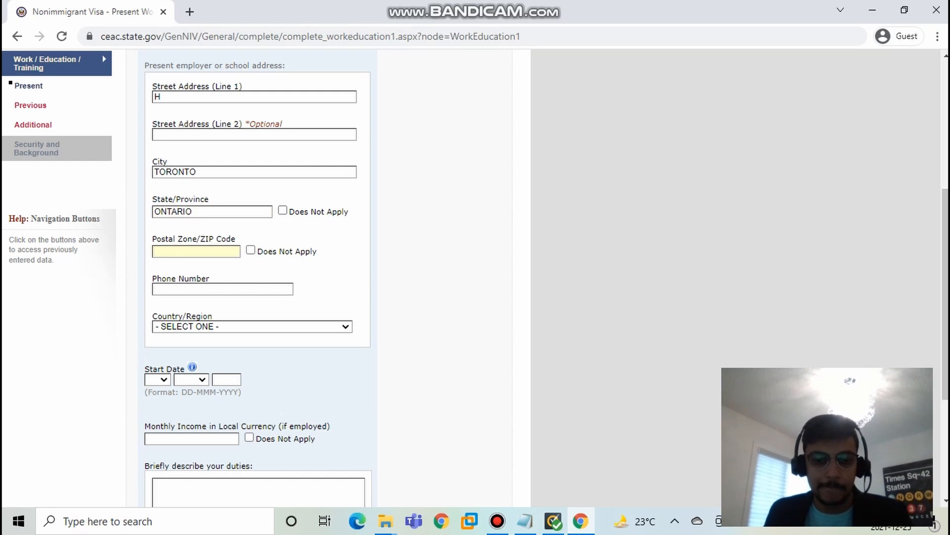
{"action": "type", "text": "T"}
{"action": "scroll", "coordinate": [346, 272], "scroll_direction": "up", "scroll_amount": 1}
{"action": "type", "text": "6"}
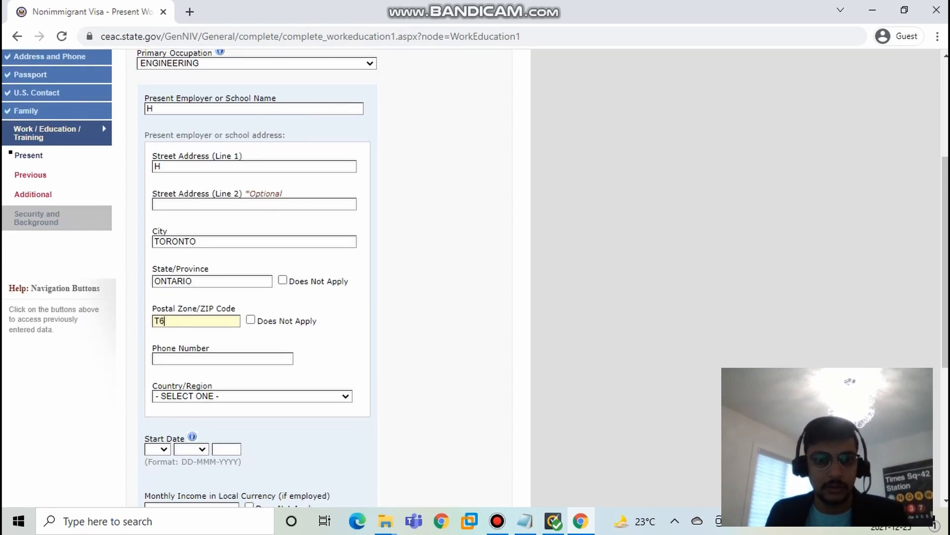
{"action": "type", "text": "U"}
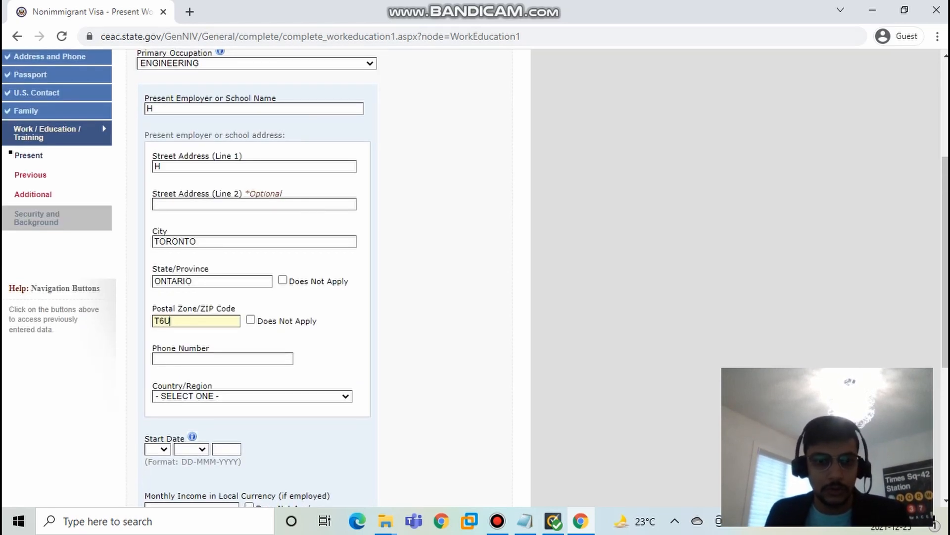
{"action": "type", "text": "890"}
{"action": "scroll", "coordinate": [322, 273], "scroll_direction": "down", "scroll_amount": 3}
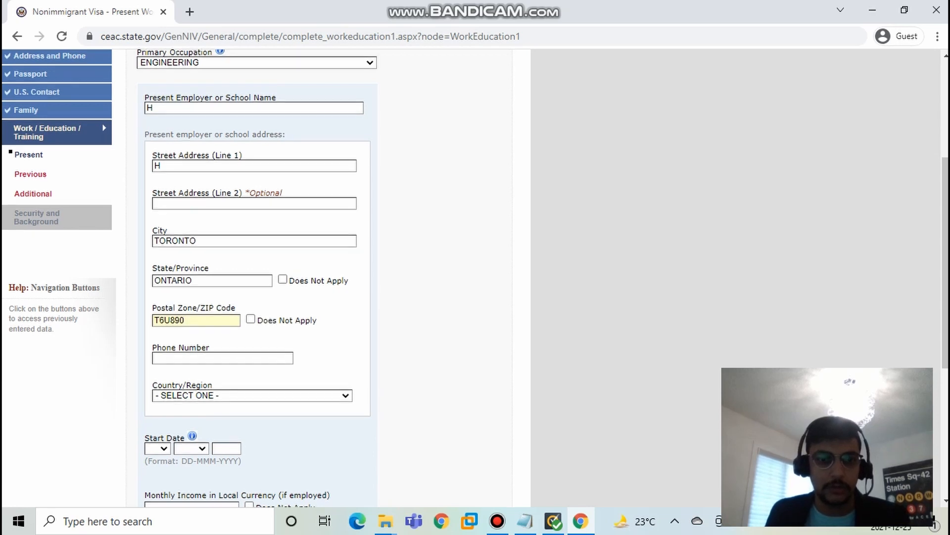
{"action": "scroll", "coordinate": [257, 232], "scroll_direction": "up", "scroll_amount": 3}
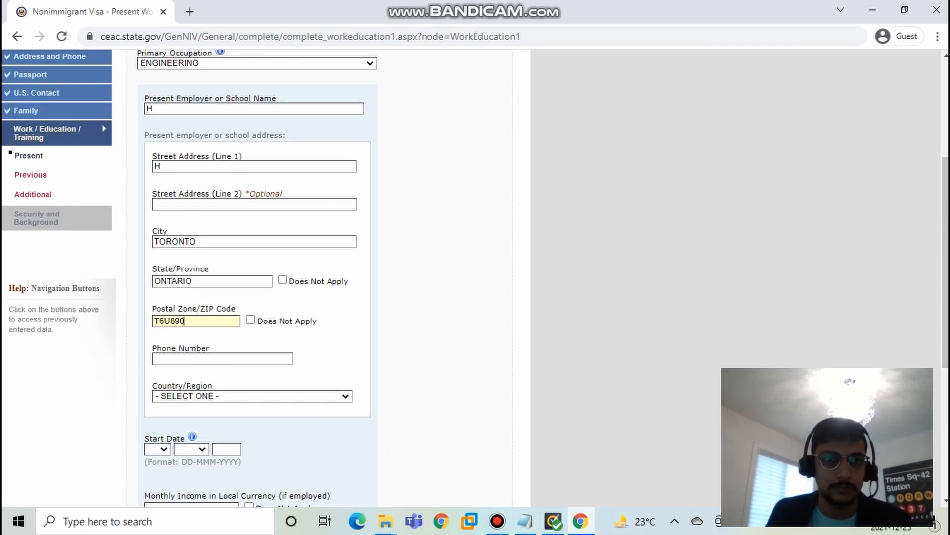
Step: Fill in the ten-digit phone number of the present employer or school
{"action": "key", "text": "Tab"}
{"action": "key", "text": "Tab"}
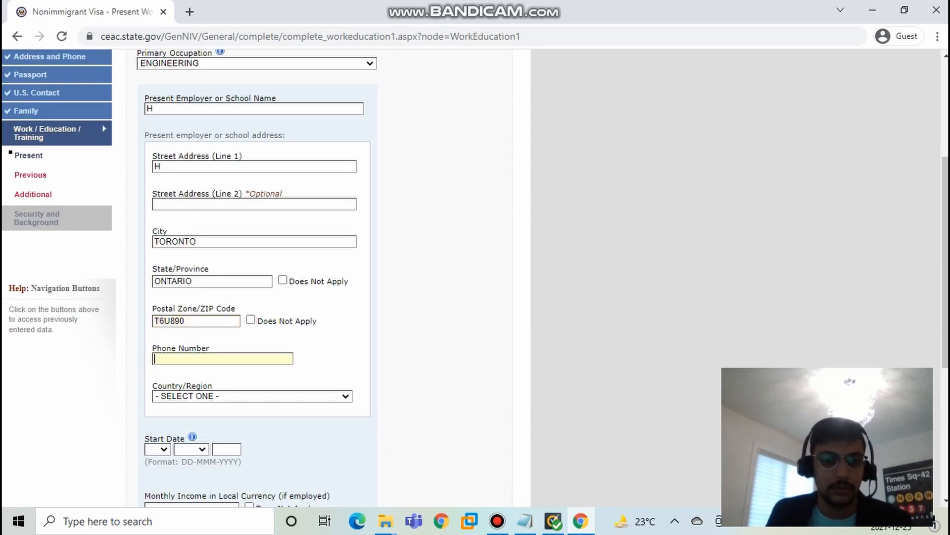
{"action": "type", "text": "666666"}
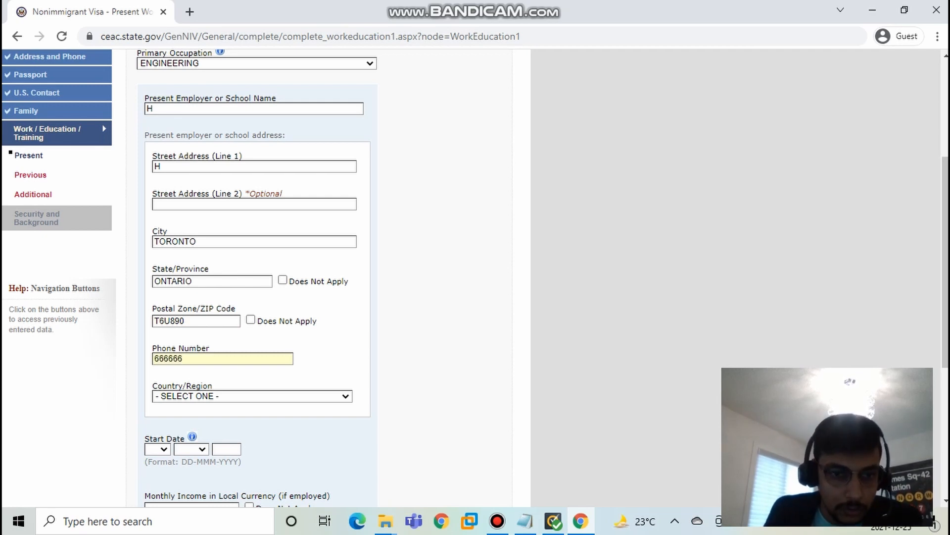
{"action": "type", "text": "666"}
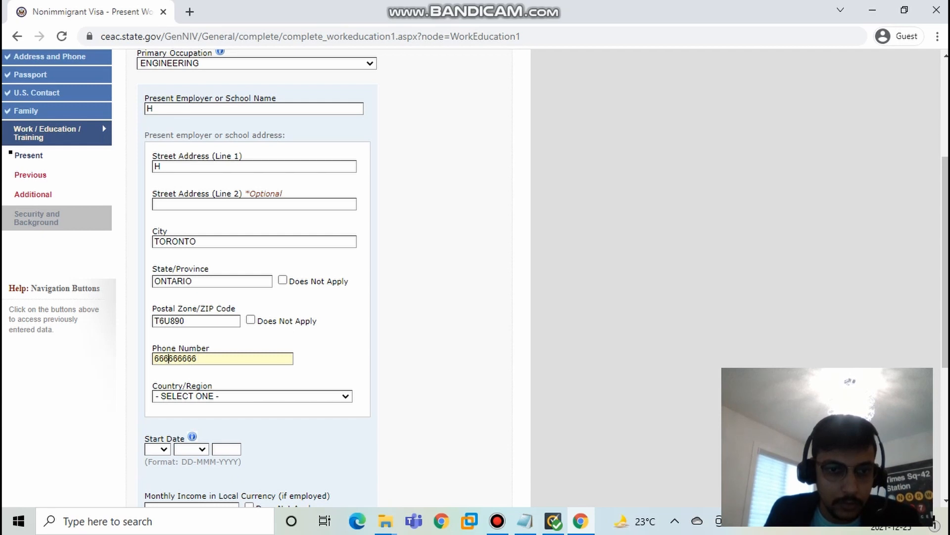
{"action": "type", "text": "6"}
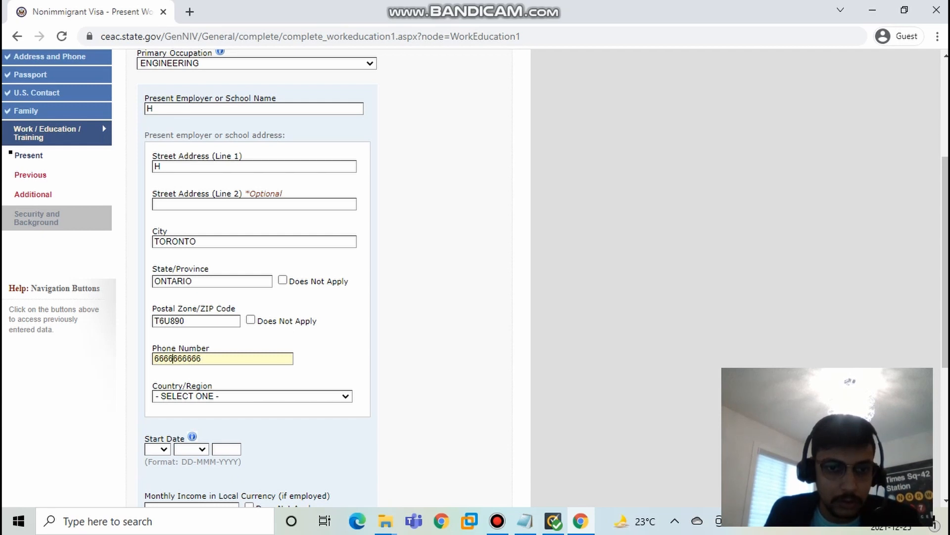
Step: Choose CANADA as the country/region of the present employer or school
{"action": "left_click", "coordinate": [252, 396]}
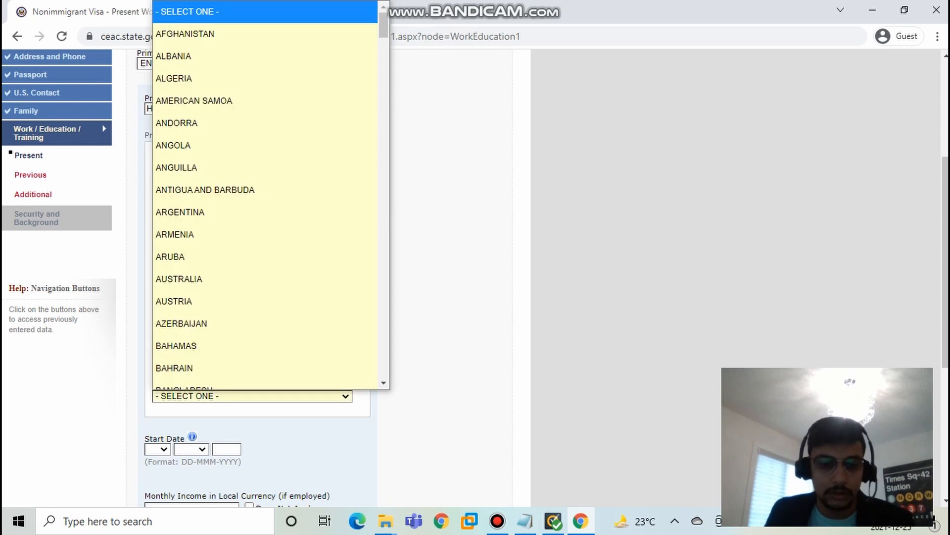
{"action": "key", "text": "c"}
{"action": "scroll", "coordinate": [265, 314], "scroll_direction": "down", "scroll_amount": 4}
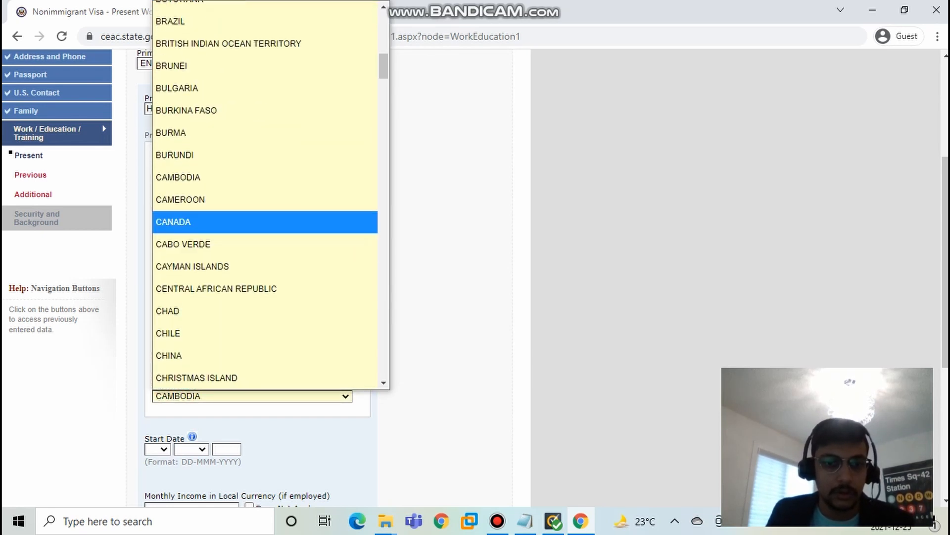
{"action": "left_click", "coordinate": [265, 221]}
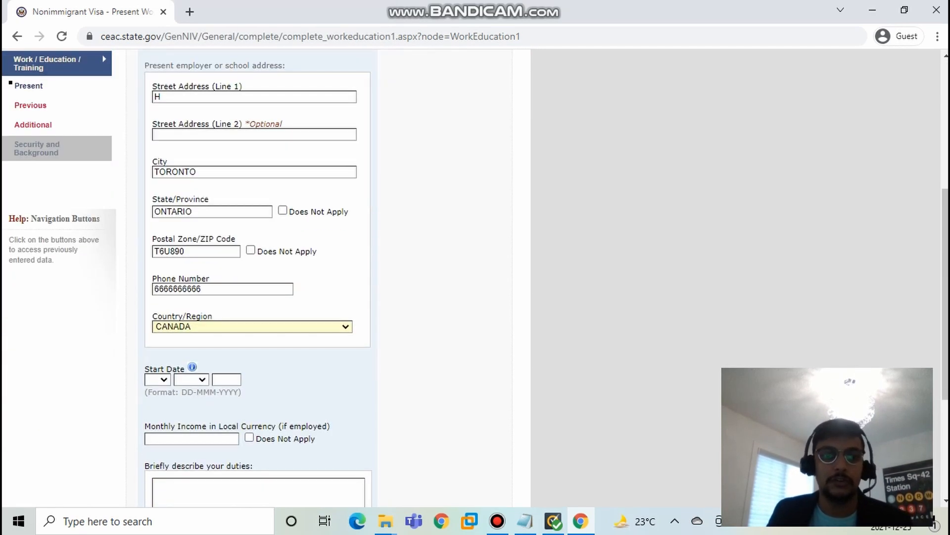
Step: Set the start date of the present employment to 01-FEB-2012
{"action": "scroll", "coordinate": [265, 258], "scroll_direction": "up", "scroll_amount": 2}
{"action": "scroll", "coordinate": [265, 258], "scroll_direction": "down", "scroll_amount": 5}
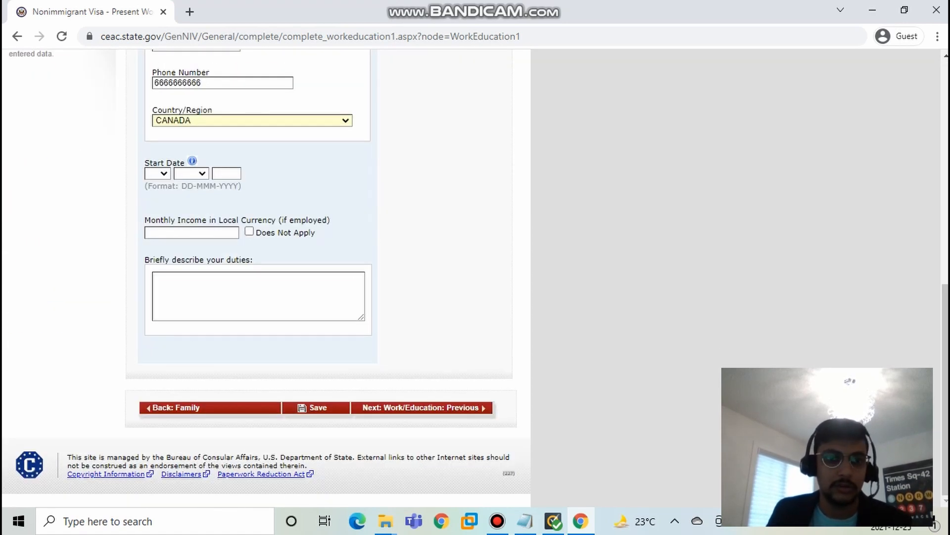
{"action": "left_click", "coordinate": [164, 173]}
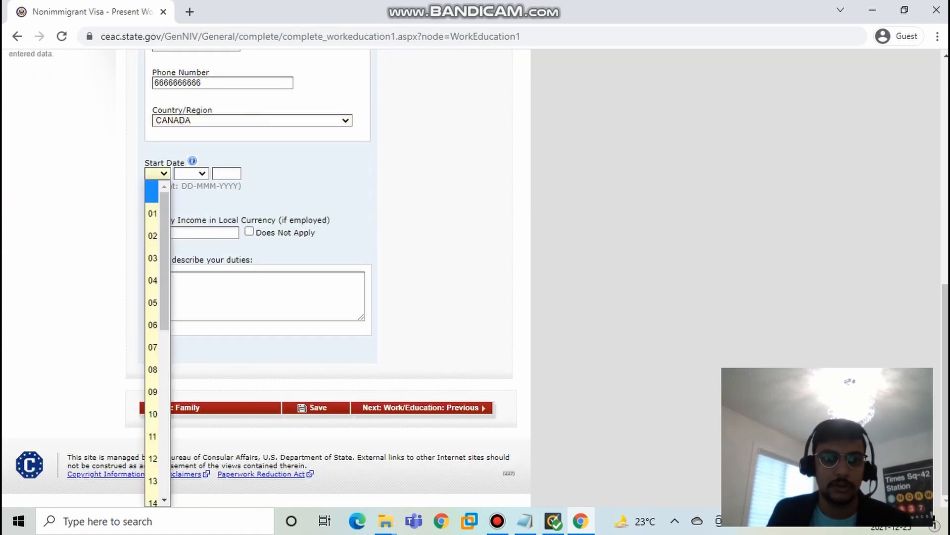
{"action": "left_click_drag", "start_coordinate": [187, 186], "coordinate": [193, 201]}
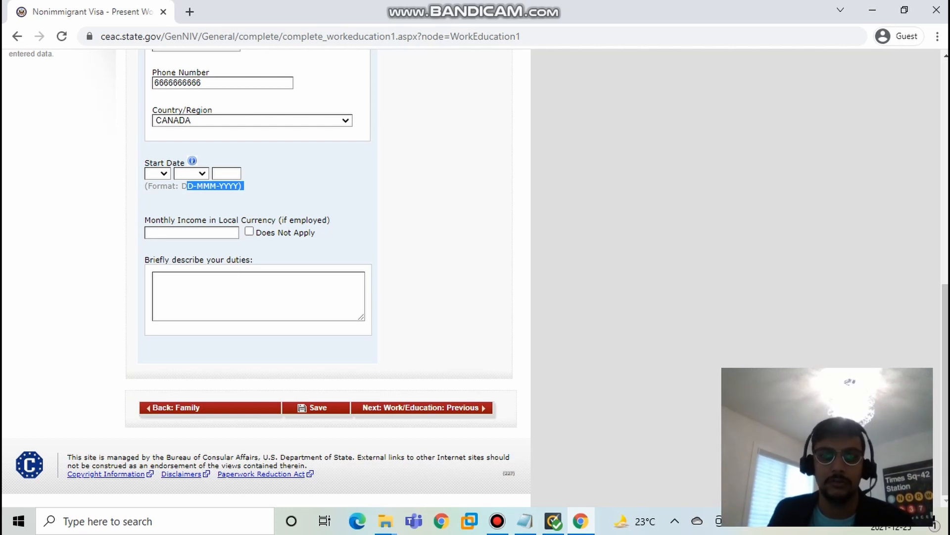
{"action": "left_click", "coordinate": [159, 173]}
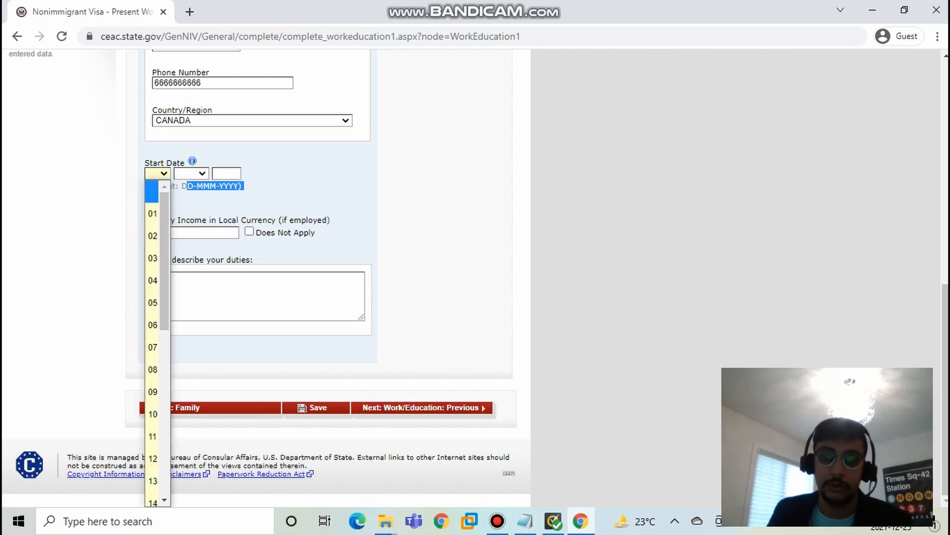
{"action": "key", "text": "Down"}
{"action": "key", "text": "Return"}
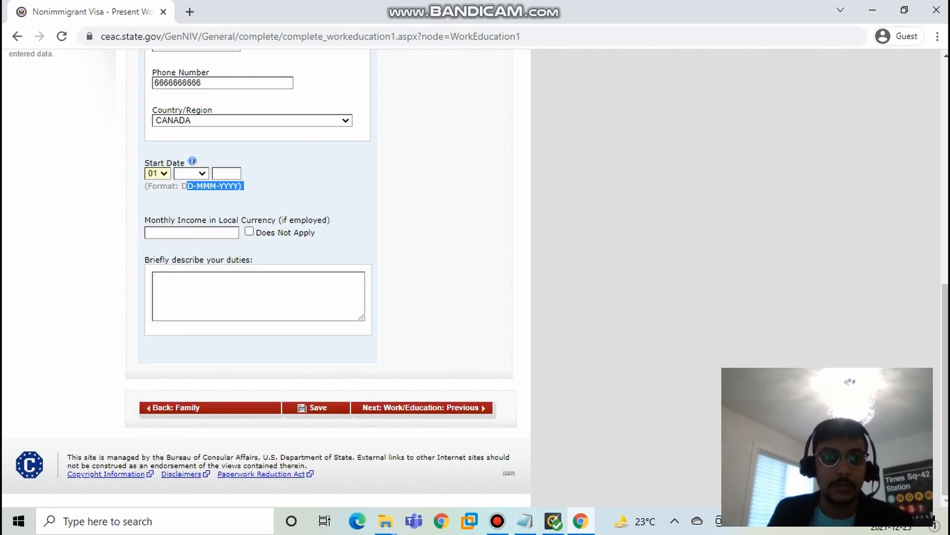
{"action": "left_click", "coordinate": [192, 173]}
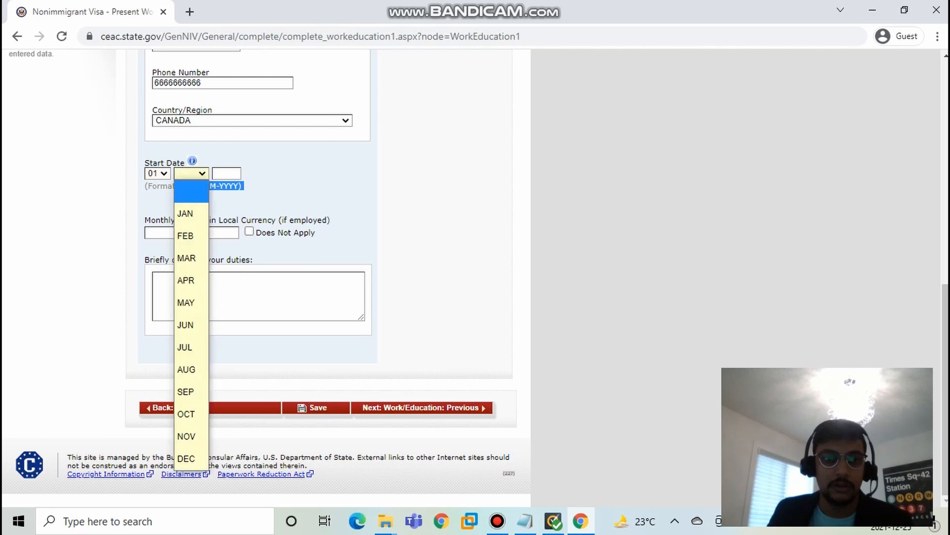
{"action": "left_click", "coordinate": [186, 236]}
{"action": "left_click", "coordinate": [226, 174]}
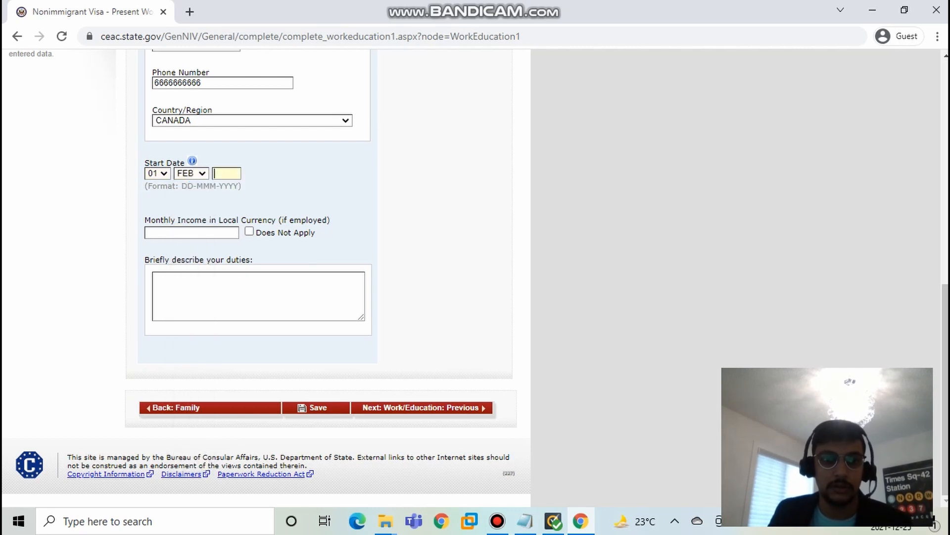
{"action": "type", "text": "20"}
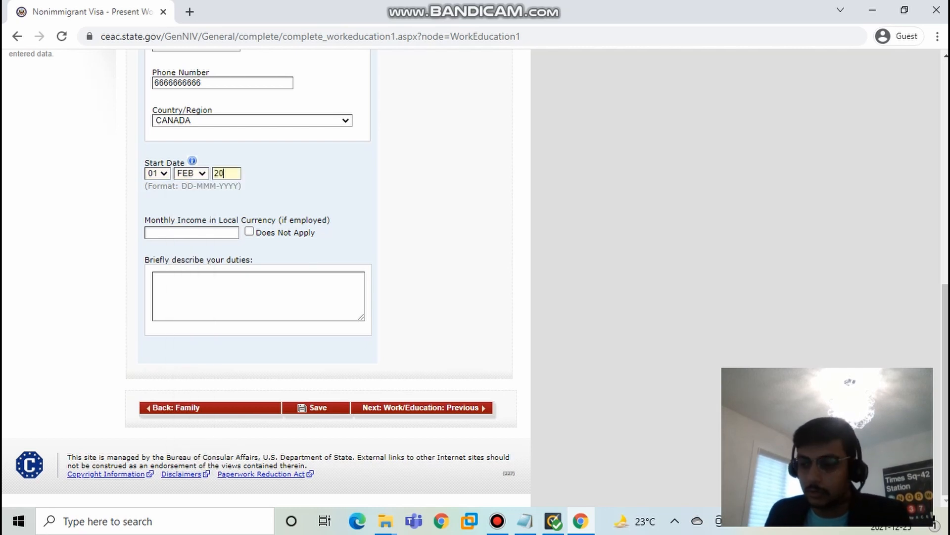
{"action": "type", "text": "12"}
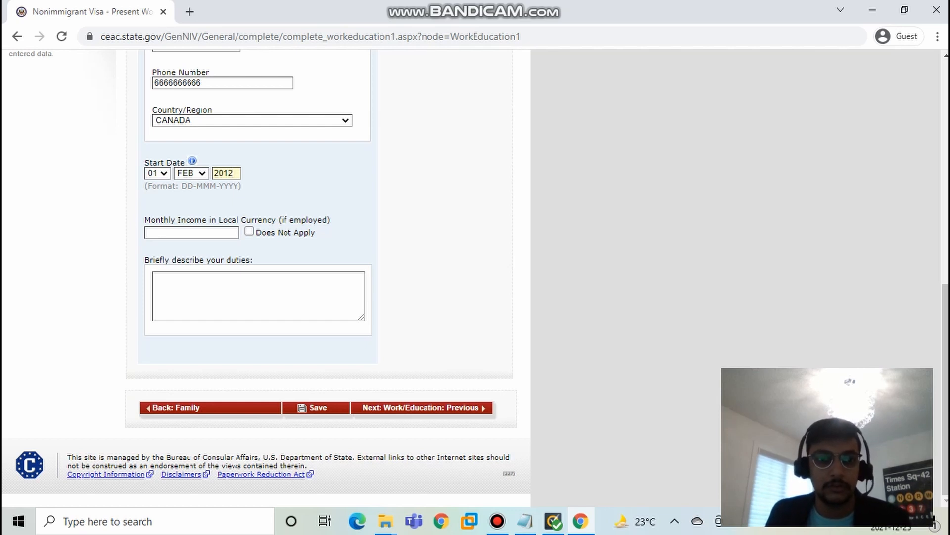
Step: Enter 1000 as the monthly income in local currency
{"action": "left_click_drag", "start_coordinate": [216, 220], "coordinate": [286, 220]}
{"action": "left_click", "coordinate": [192, 232]}
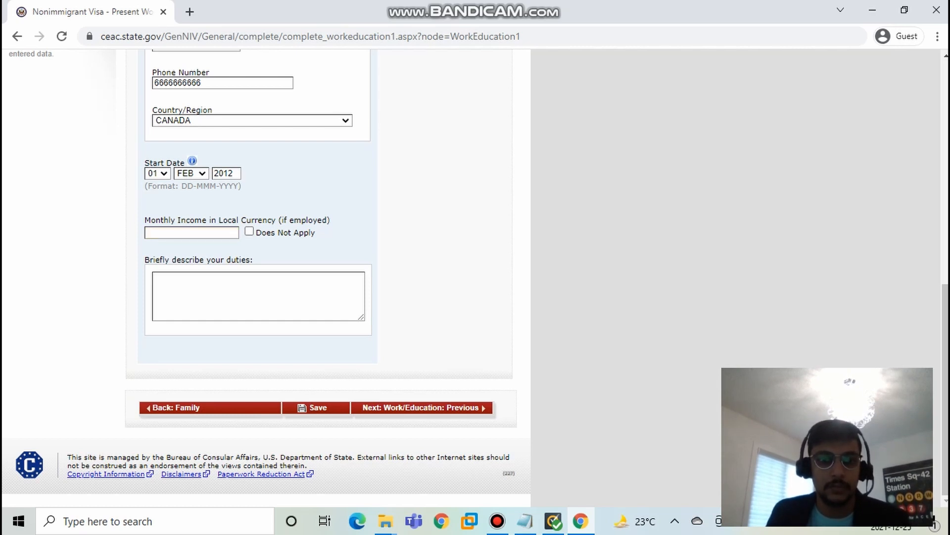
{"action": "left_click", "coordinate": [191, 233]}
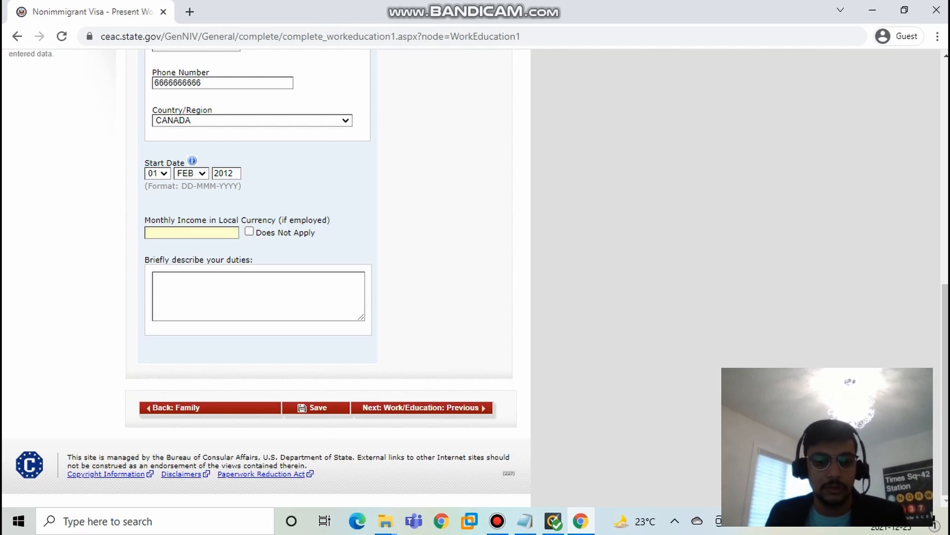
{"action": "type", "text": "1000"}
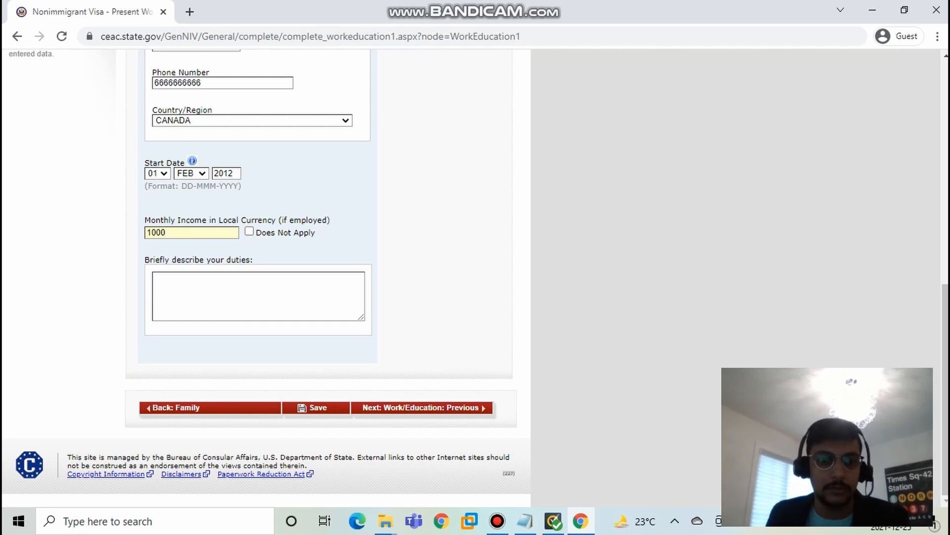
Step: Enter HHHHHHH as the description of duties and continue to the previous work/education page
{"action": "key", "text": "Tab"}
{"action": "key", "text": "Tab"}
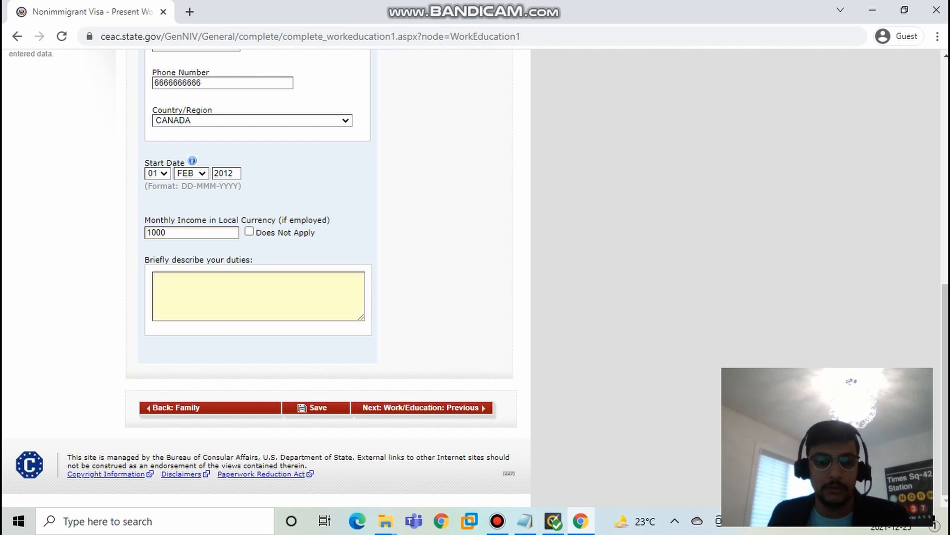
{"action": "type", "text": "HHHHHHH"}
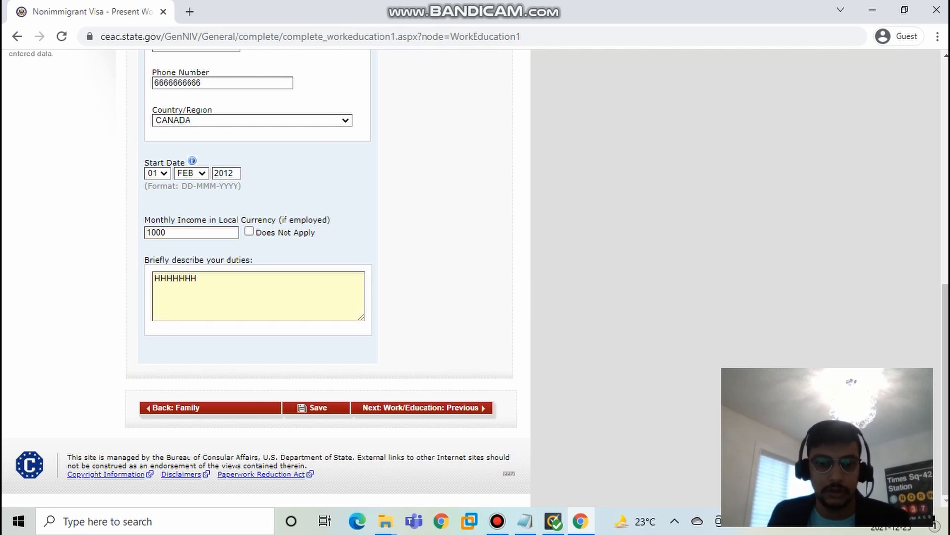
{"action": "left_click", "coordinate": [422, 408]}
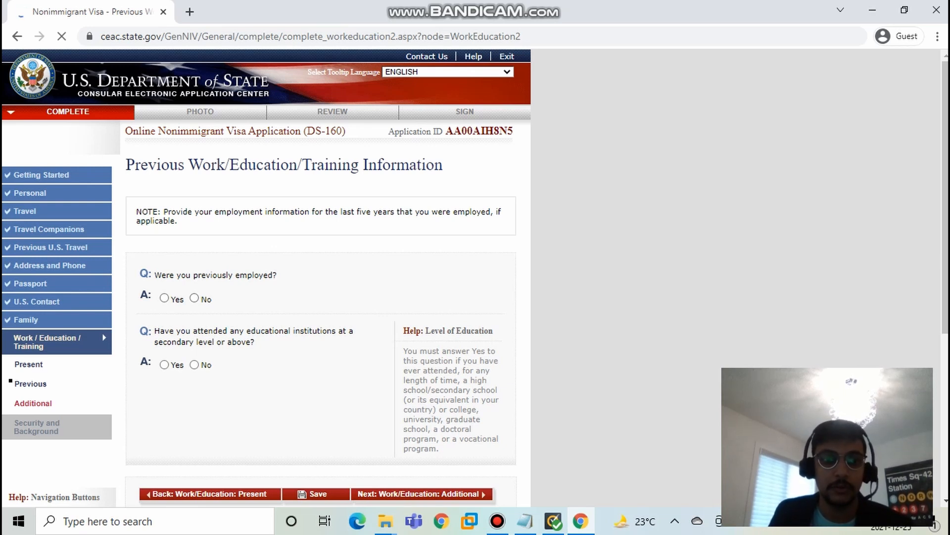
{"action": "right_click", "coordinate": [195, 299]}
{"action": "left_click", "coordinate": [195, 298]}
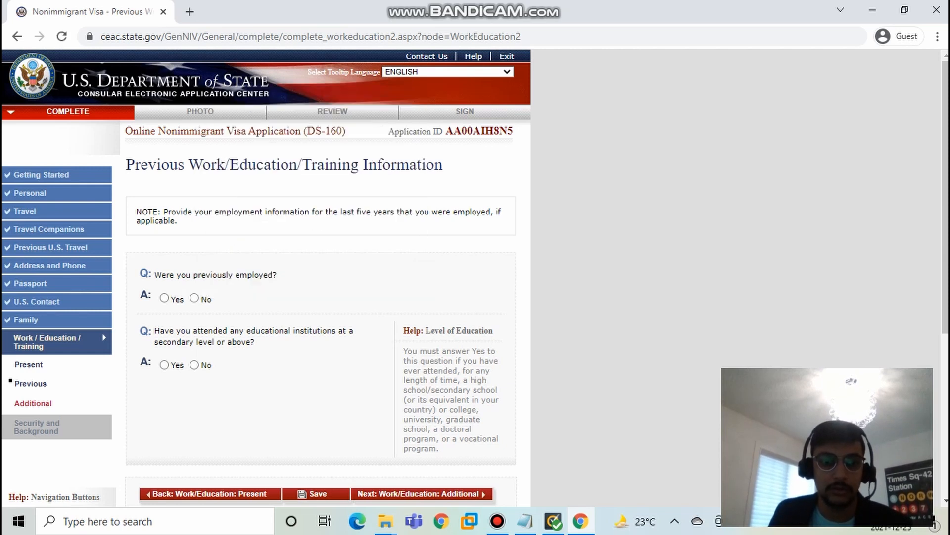
{"action": "left_click", "coordinate": [195, 298]}
Step: Answer Yes to the question about having been previously employed and bring up the employer fields
{"action": "scroll", "coordinate": [317, 277], "scroll_direction": "down", "scroll_amount": 2}
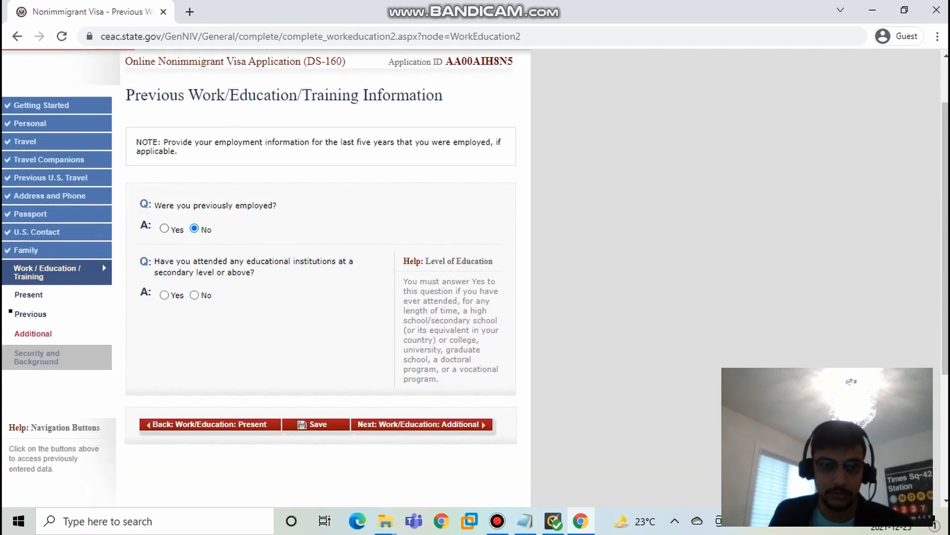
{"action": "left_click", "coordinate": [165, 228]}
{"action": "scroll", "coordinate": [268, 277], "scroll_direction": "down", "scroll_amount": 9}
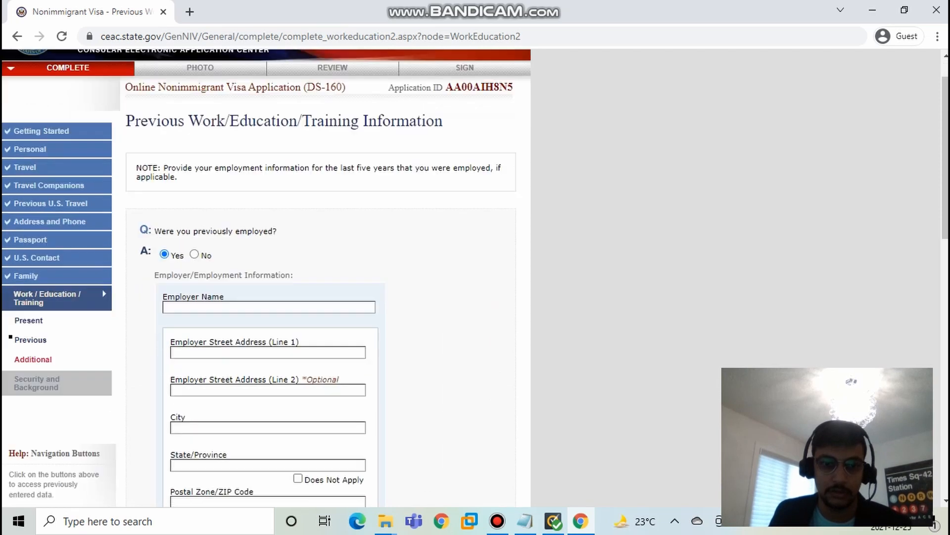
Step: Answer No to the question about having been previously employed
{"action": "scroll", "coordinate": [267, 277], "scroll_direction": "up", "scroll_amount": 5}
{"action": "left_click", "coordinate": [194, 89]}
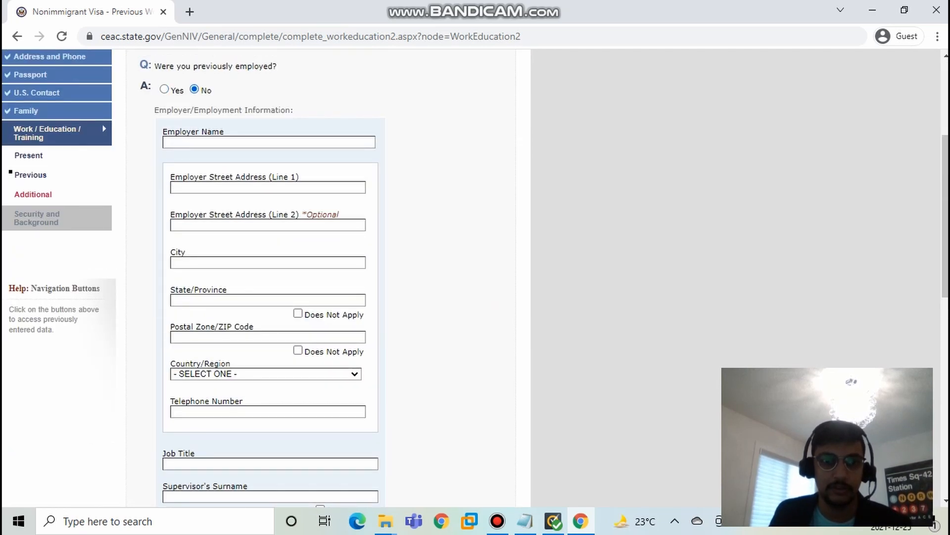
{"action": "scroll", "coordinate": [267, 277], "scroll_direction": "down", "scroll_amount": 5}
{"action": "scroll", "coordinate": [320, 247], "scroll_direction": "up", "scroll_amount": 3}
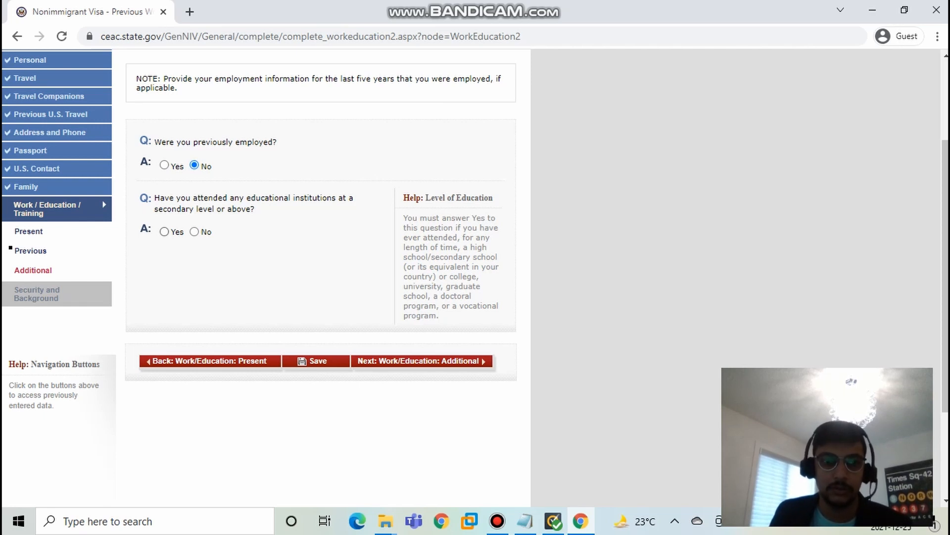
Step: Answer Yes to having attended educational institutions at a secondary level or above and look over the institution fields
{"action": "left_click", "coordinate": [164, 231]}
{"action": "scroll", "coordinate": [267, 277], "scroll_direction": "down", "scroll_amount": 5}
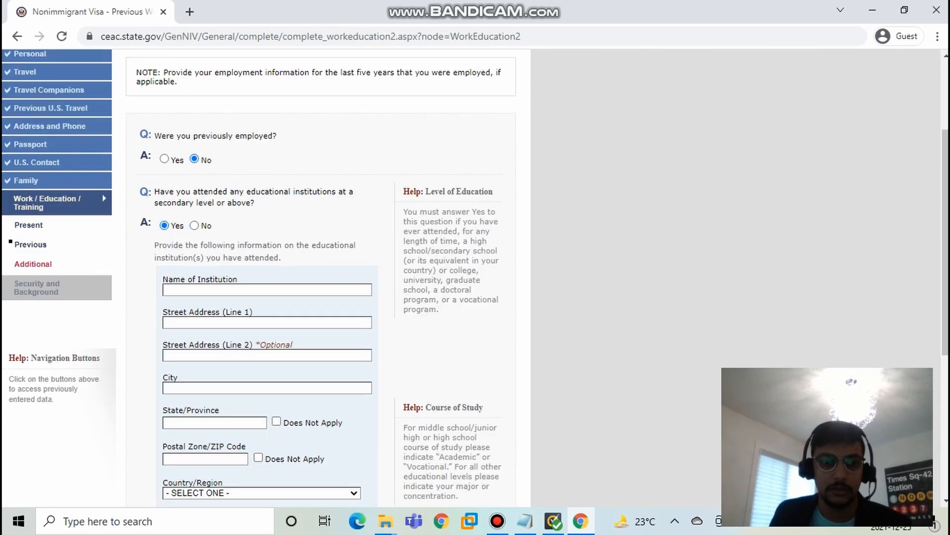
{"action": "scroll", "coordinate": [267, 278], "scroll_direction": "down", "scroll_amount": 2}
{"action": "scroll", "coordinate": [267, 277], "scroll_direction": "up", "scroll_amount": 5}
{"action": "scroll", "coordinate": [267, 277], "scroll_direction": "down", "scroll_amount": 3}
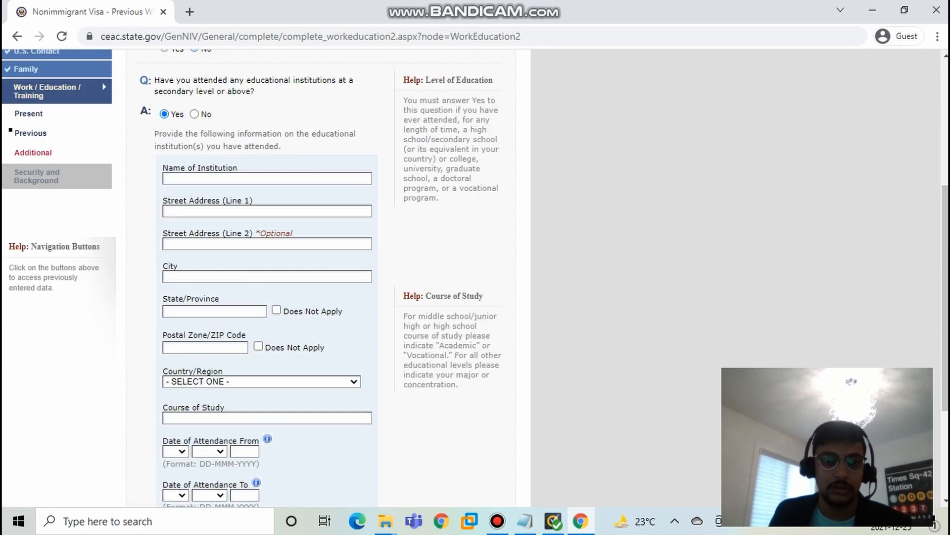
{"action": "scroll", "coordinate": [194, 225], "scroll_direction": "up", "scroll_amount": 3}
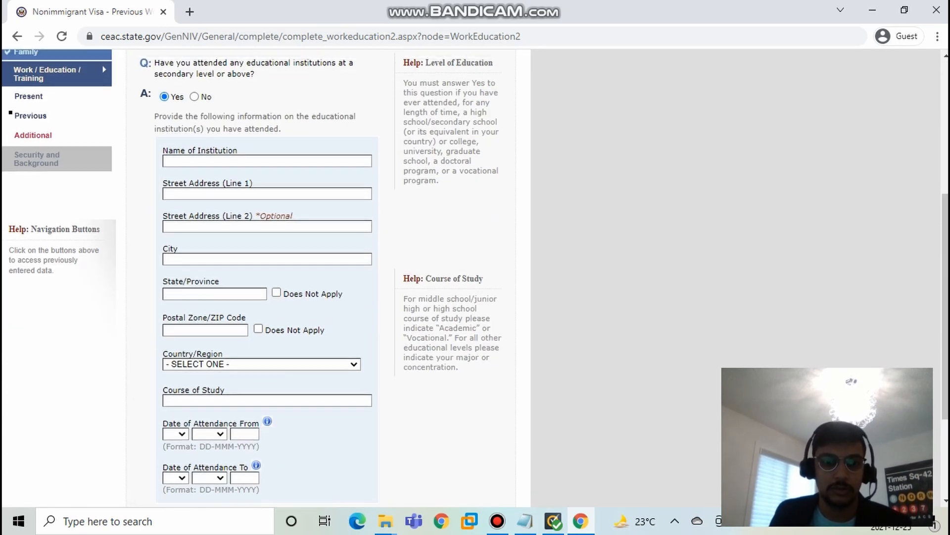
{"action": "left_click", "coordinate": [194, 225]}
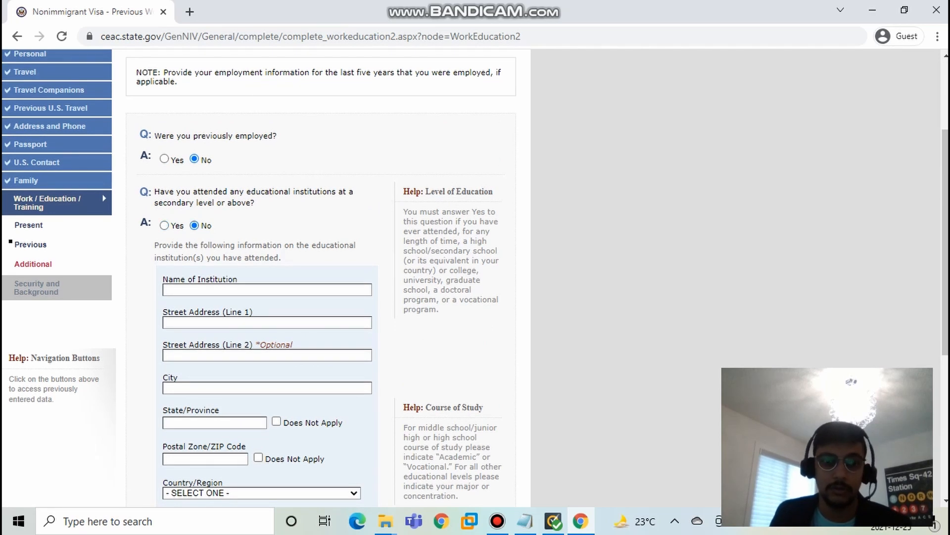
{"action": "scroll", "coordinate": [267, 277], "scroll_direction": "down", "scroll_amount": 5}
{"action": "scroll", "coordinate": [267, 277], "scroll_direction": "down", "scroll_amount": 5}
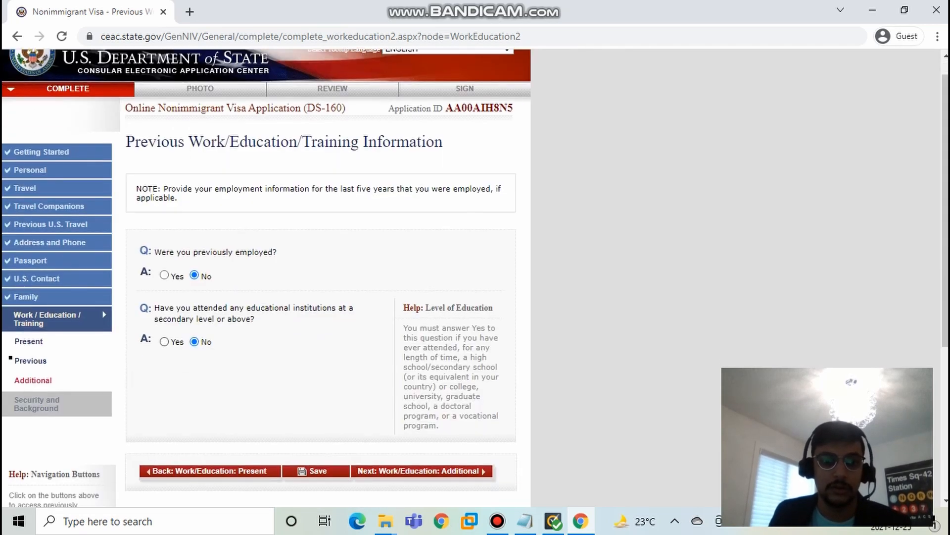
{"action": "left_click", "coordinate": [165, 93]}
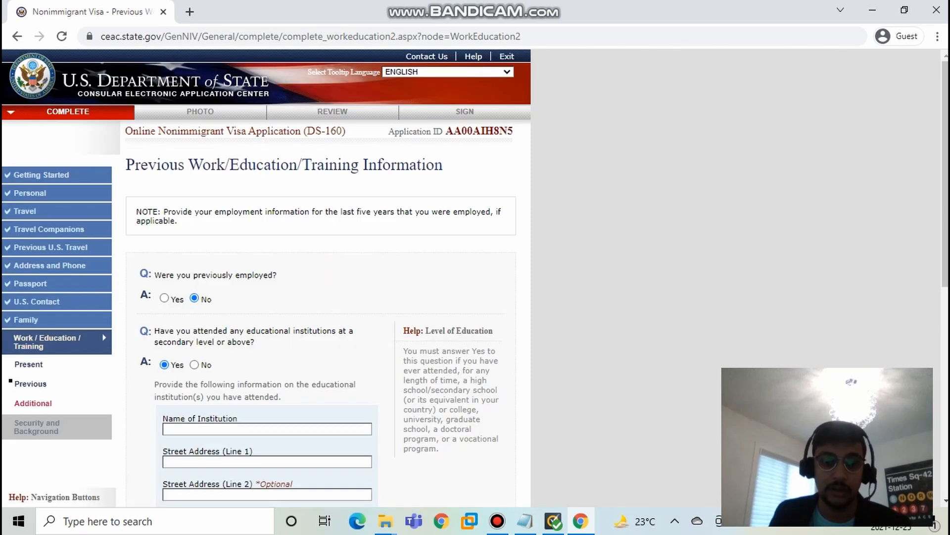
Step: Enter H as the institution name and in both street address lines
{"action": "scroll", "coordinate": [267, 277], "scroll_direction": "down", "scroll_amount": 1}
{"action": "scroll", "coordinate": [267, 277], "scroll_direction": "down", "scroll_amount": 5}
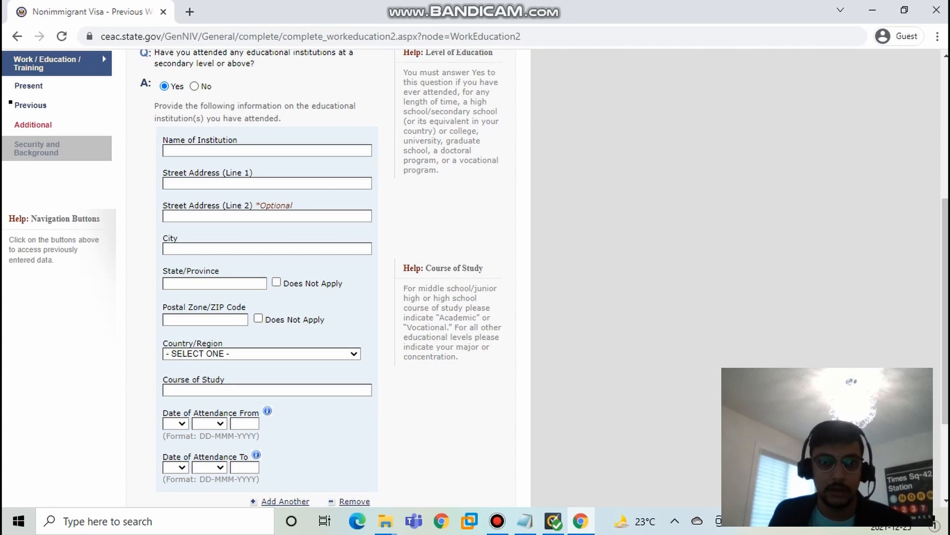
{"action": "left_click", "coordinate": [223, 150]}
{"action": "type", "text": "H"}
{"action": "left_click", "coordinate": [223, 183]}
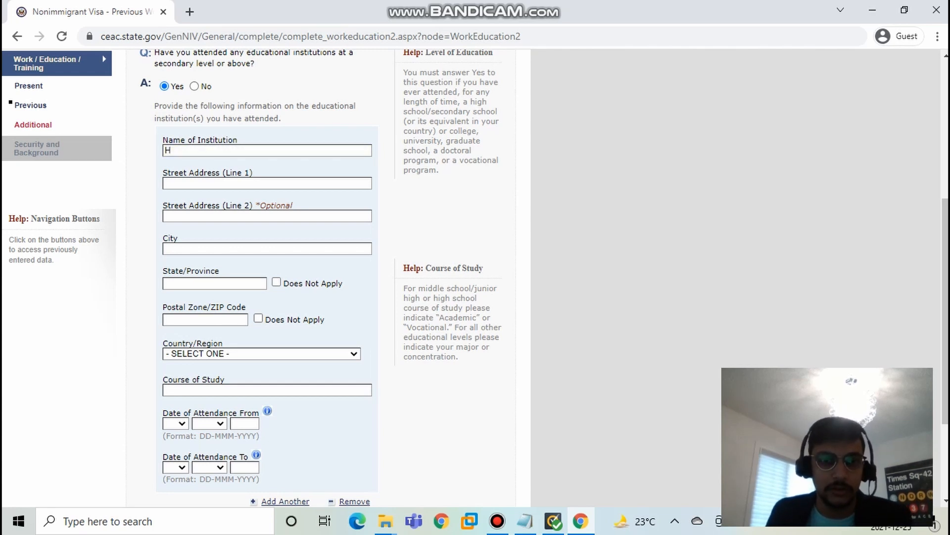
{"action": "type", "text": "H"}
{"action": "key", "text": "Tab"}
{"action": "type", "text": "H"}
{"action": "key", "text": "Tab"}
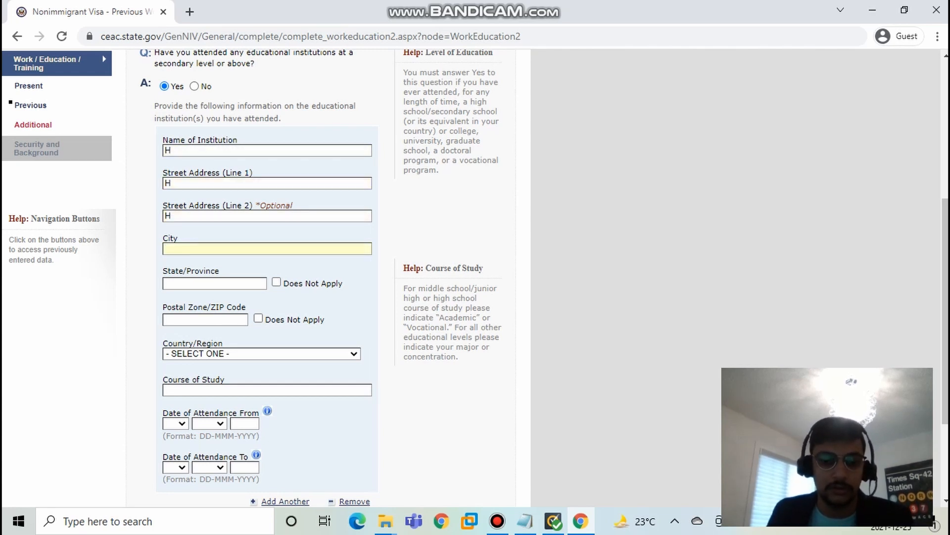
Step: Enter TORONTO as the institution's city and ONTARIO as its state/province
{"action": "type", "text": "TORN"}
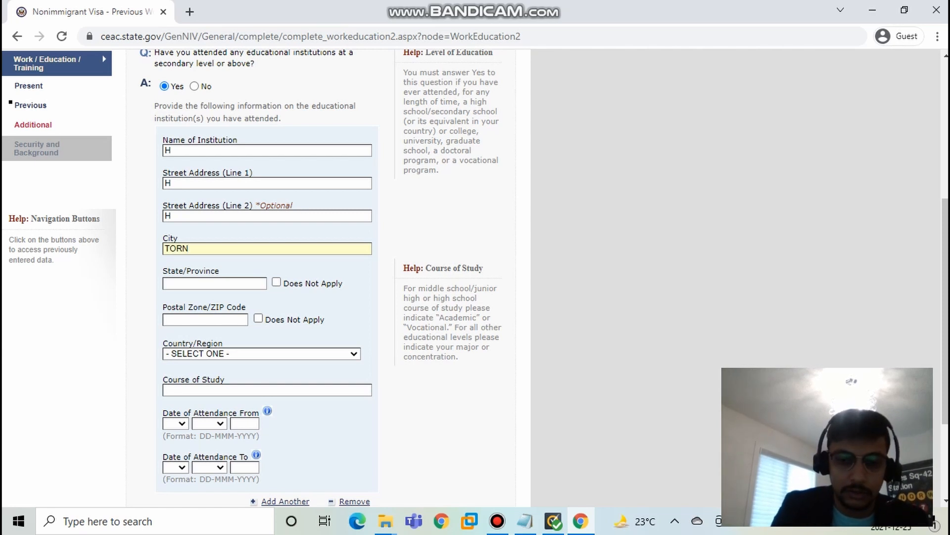
{"action": "key", "text": "BackSpace"}
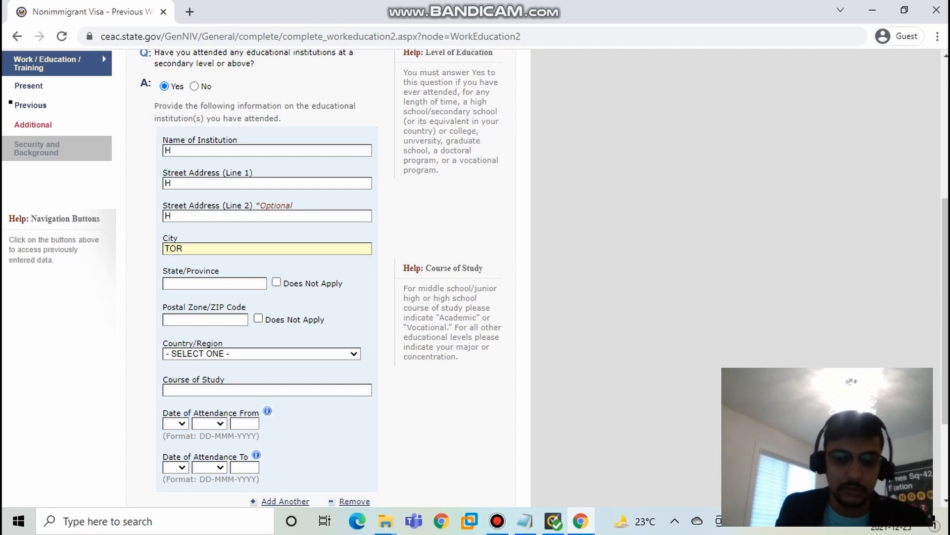
{"action": "type", "text": "ONTOP"}
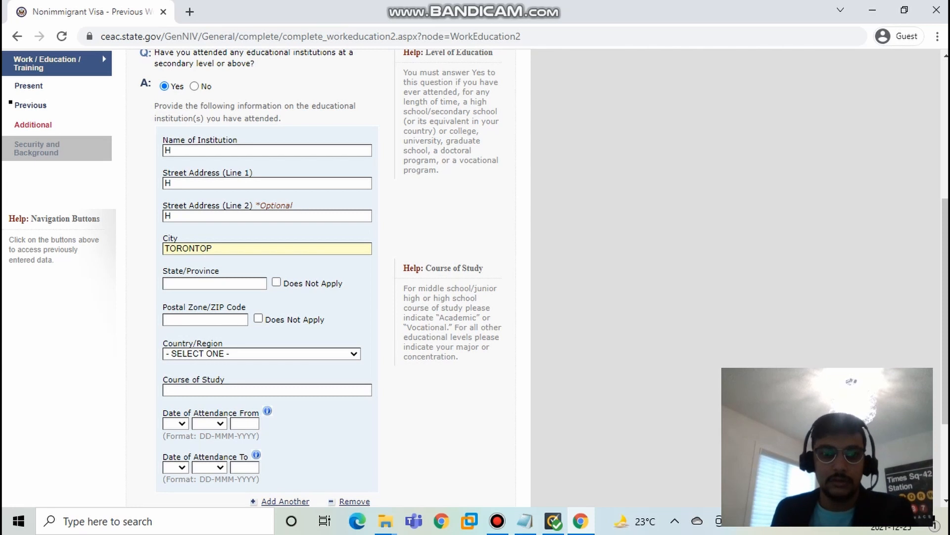
{"action": "key", "text": "BackSpace"}
{"action": "key", "text": "Tab"}
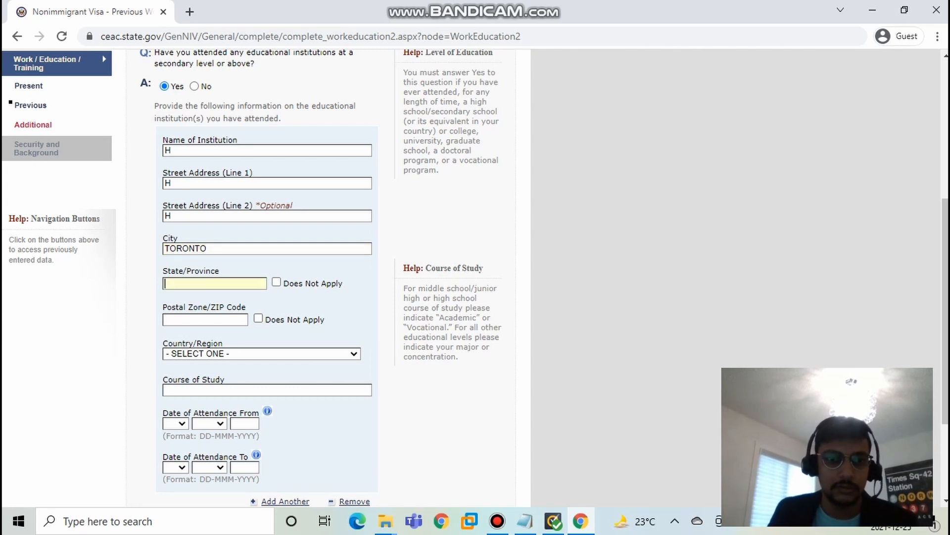
{"action": "type", "text": "ONTARIO"}
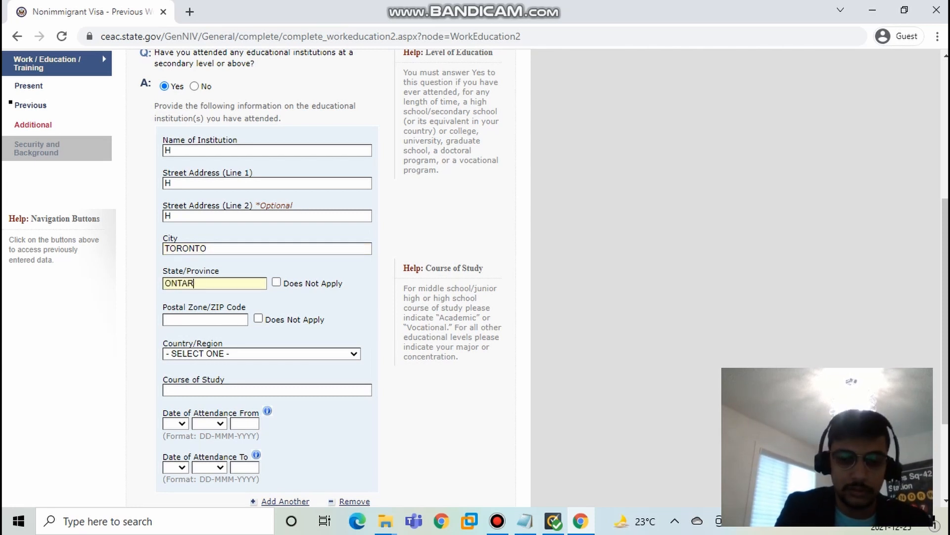
{"action": "key", "text": "Tab"}
{"action": "key", "text": "Tab"}
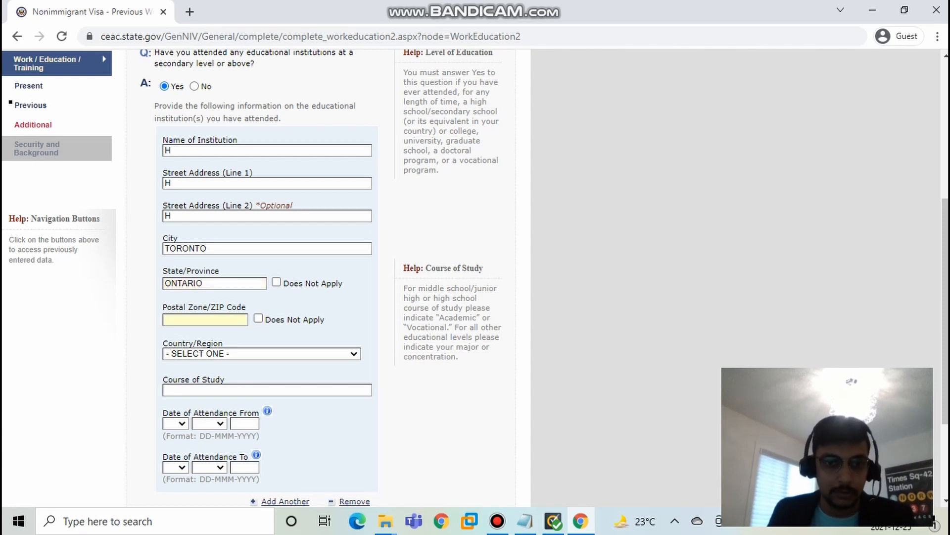
Step: Fill in the institution's postal code and set its country/region to CANADA
{"action": "type", "text": "T6"}
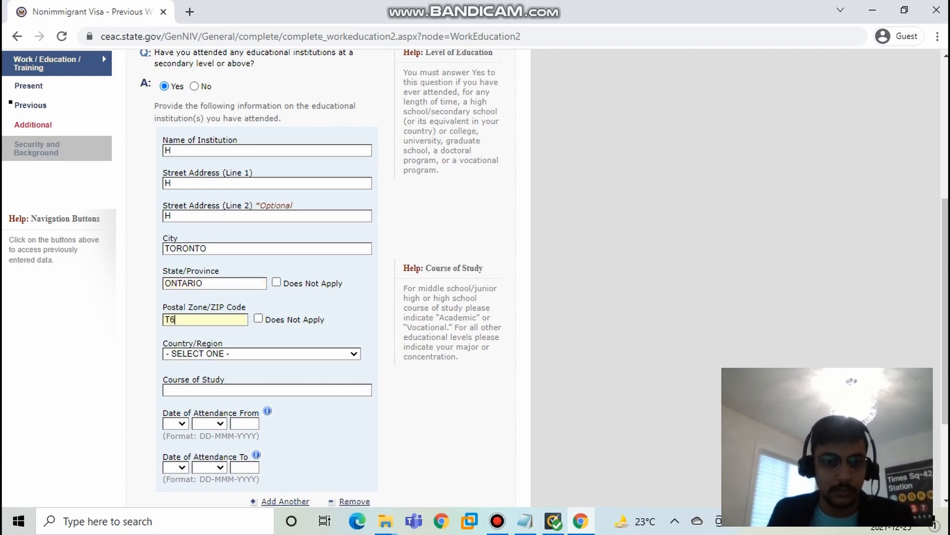
{"action": "type", "text": "T"}
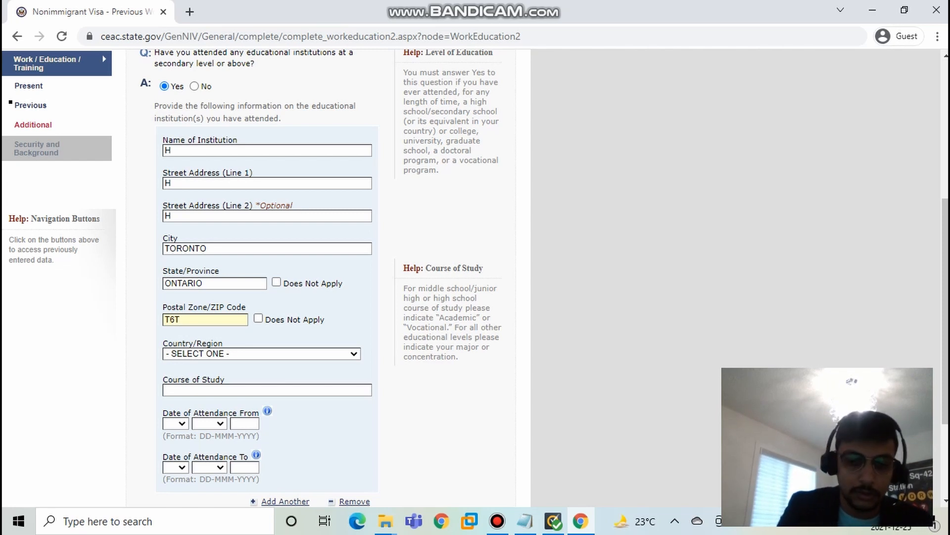
{"action": "type", "text": "000"}
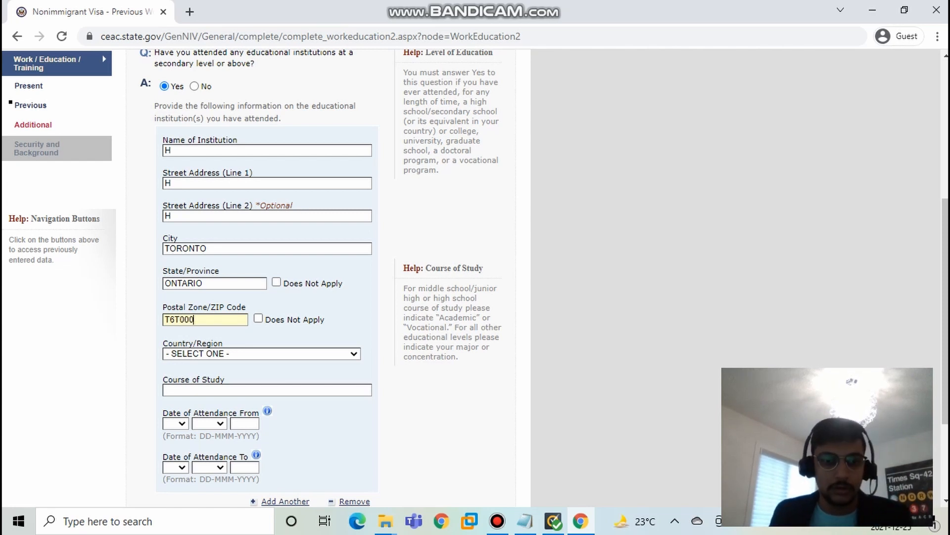
{"action": "left_click", "coordinate": [261, 353]}
{"action": "key", "text": "c"}
{"action": "key", "text": "Down"}
{"action": "key", "text": "Down"}
{"action": "key", "text": "Return"}
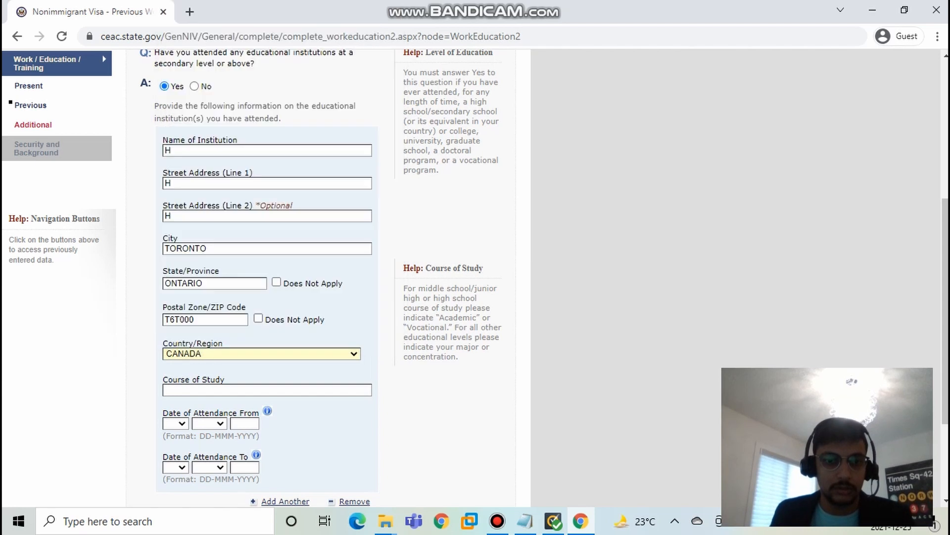
Step: Enter ENG as the course of study and set the attendance start date to 15-AUG-2019
{"action": "key", "text": "Tab"}
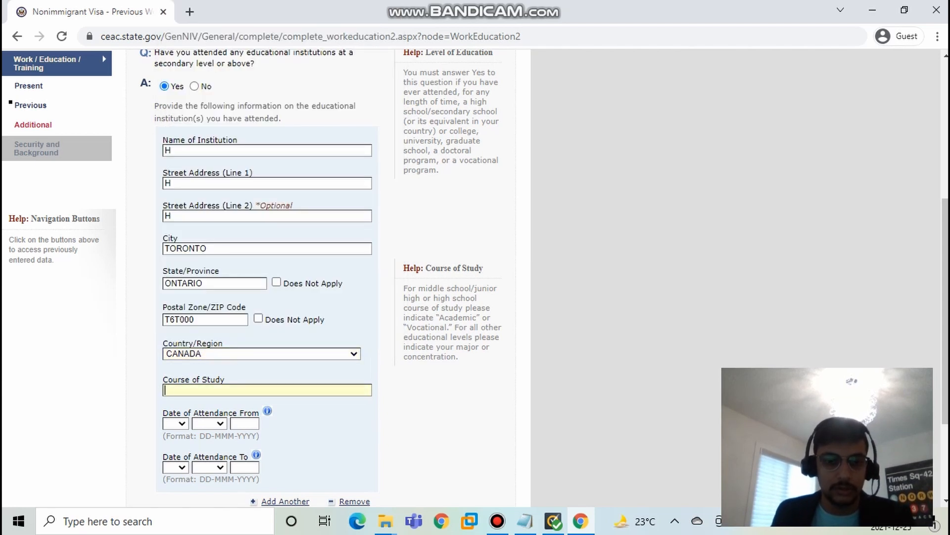
{"action": "type", "text": "ENG"}
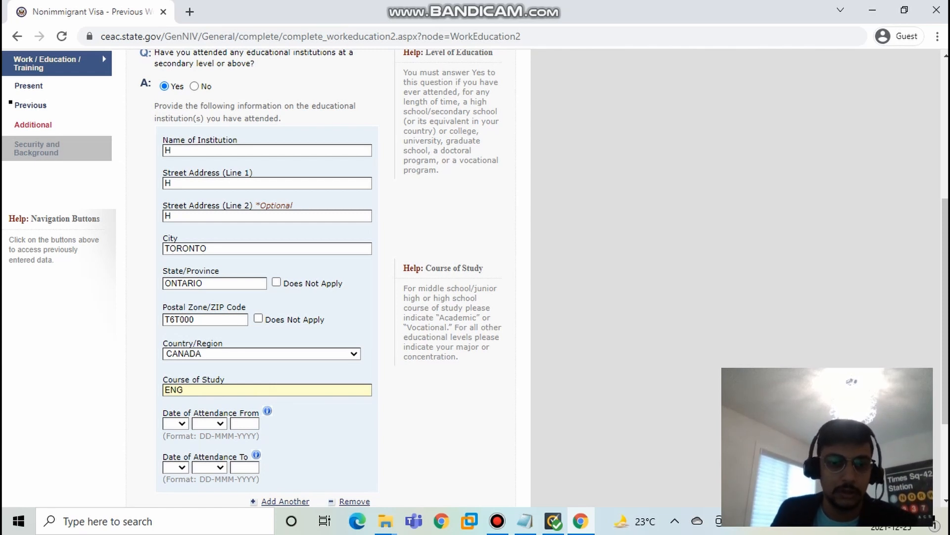
{"action": "left_click", "coordinate": [175, 424]}
{"action": "left_click", "coordinate": [171, 346]}
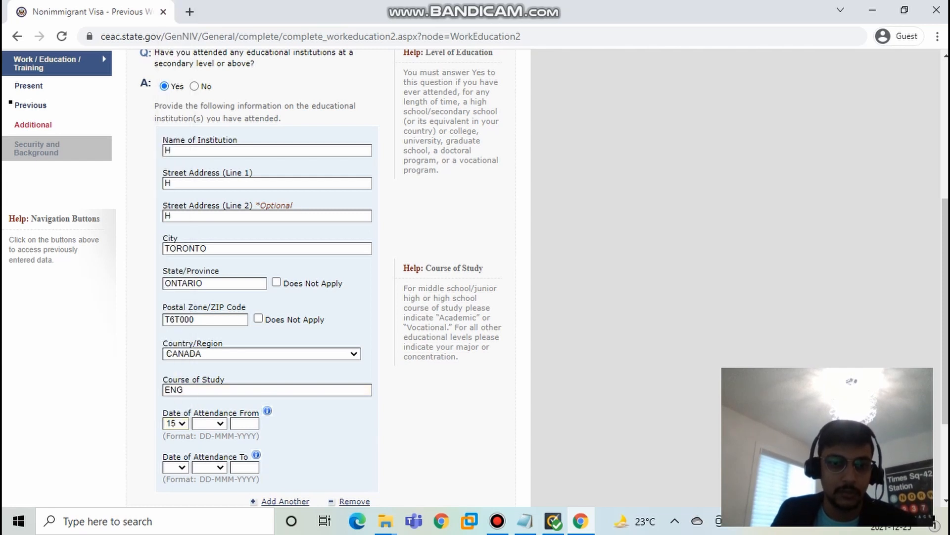
{"action": "left_click", "coordinate": [209, 423]}
{"action": "left_click", "coordinate": [209, 317]}
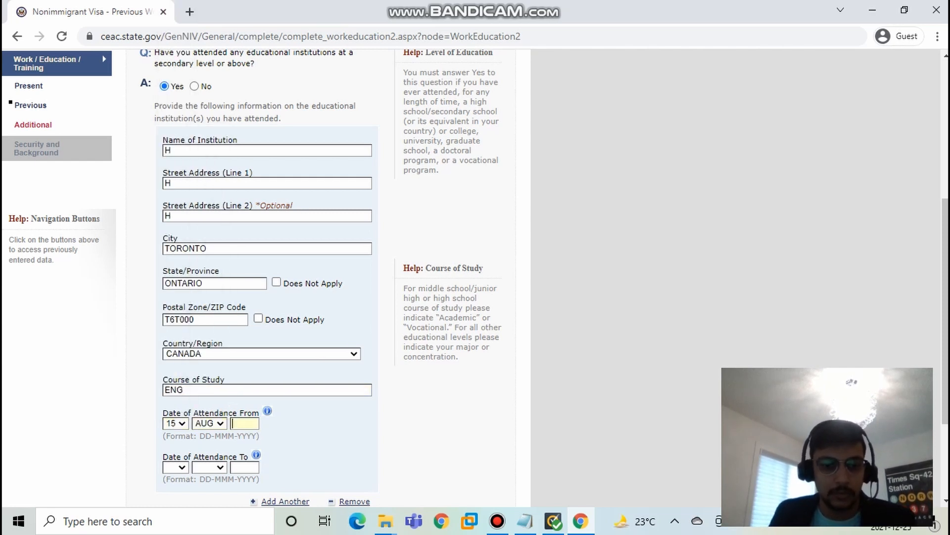
{"action": "type", "text": "201"}
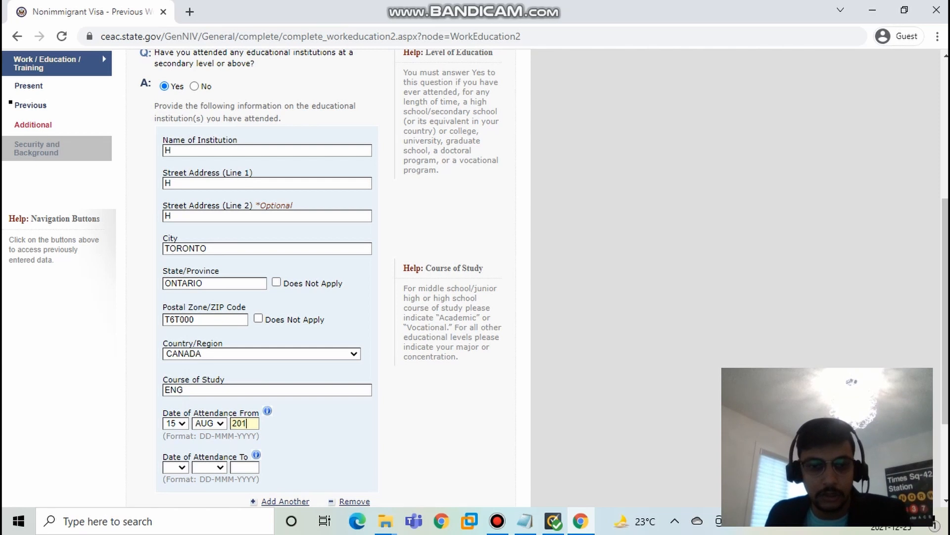
{"action": "type", "text": "9"}
Step: Set the attendance end date to 17-NOV-2021
{"action": "left_click", "coordinate": [244, 467]}
{"action": "type", "text": "20"}
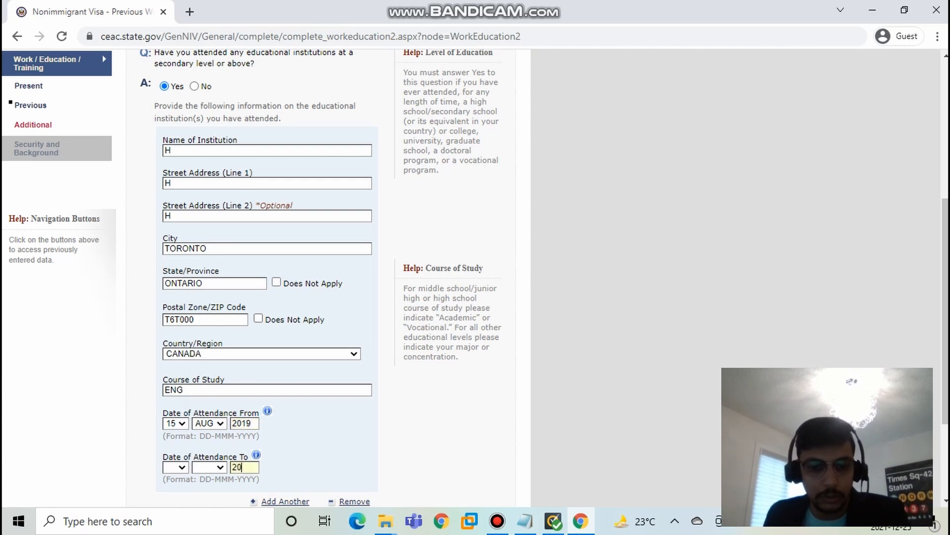
{"action": "type", "text": "21"}
{"action": "left_click", "coordinate": [209, 467]}
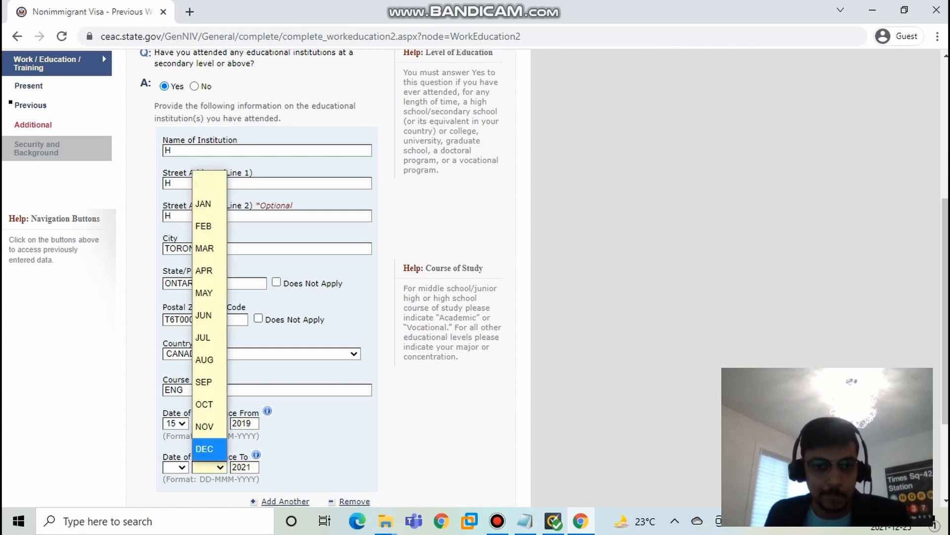
{"action": "left_click", "coordinate": [204, 427]}
{"action": "left_click", "coordinate": [176, 467]}
{"action": "left_click", "coordinate": [172, 404]}
Step: Check the completed institution details and continue to the additional work/education/training page
{"action": "scroll", "coordinate": [173, 404], "scroll_direction": "down", "scroll_amount": 1}
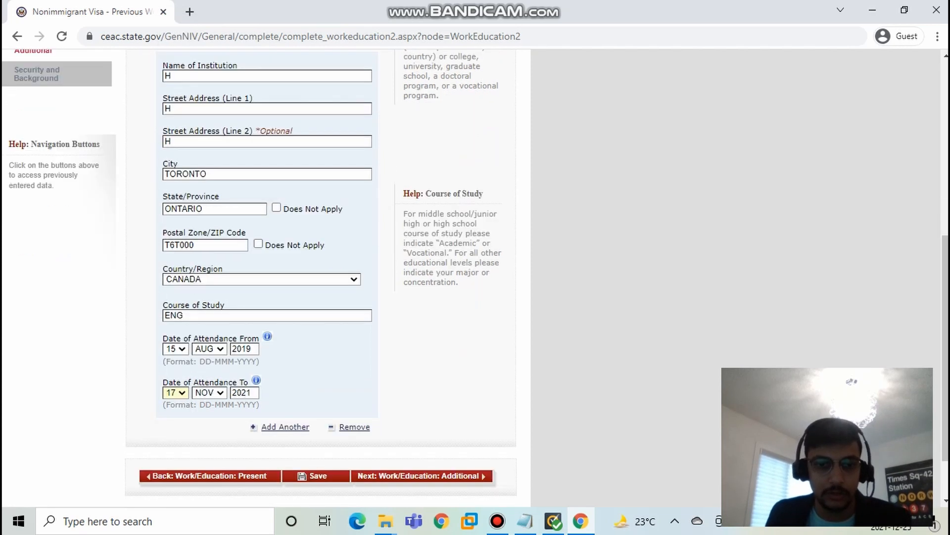
{"action": "scroll", "coordinate": [321, 247], "scroll_direction": "down", "scroll_amount": 1}
{"action": "scroll", "coordinate": [321, 277], "scroll_direction": "up", "scroll_amount": 7}
{"action": "scroll", "coordinate": [320, 277], "scroll_direction": "down", "scroll_amount": 6}
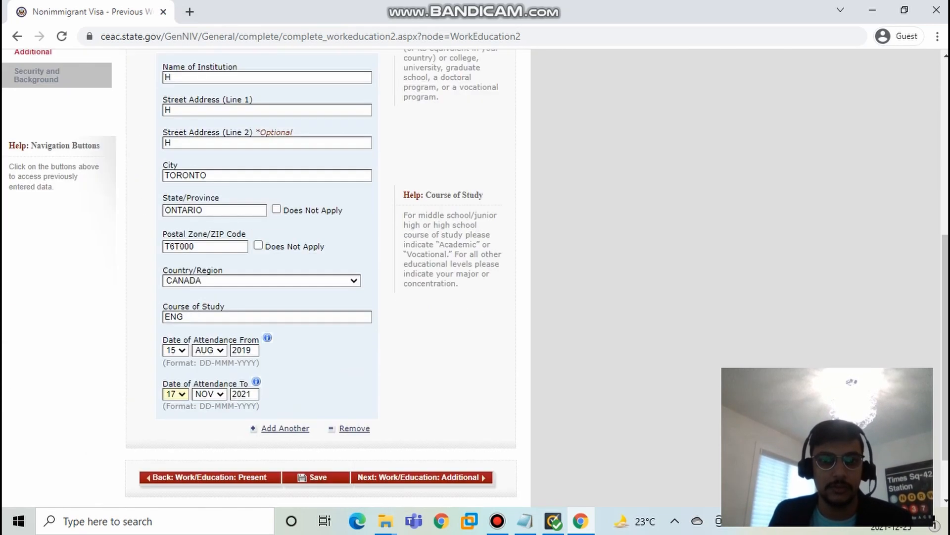
{"action": "scroll", "coordinate": [321, 277], "scroll_direction": "up", "scroll_amount": 6}
{"action": "scroll", "coordinate": [321, 277], "scroll_direction": "down", "scroll_amount": 5}
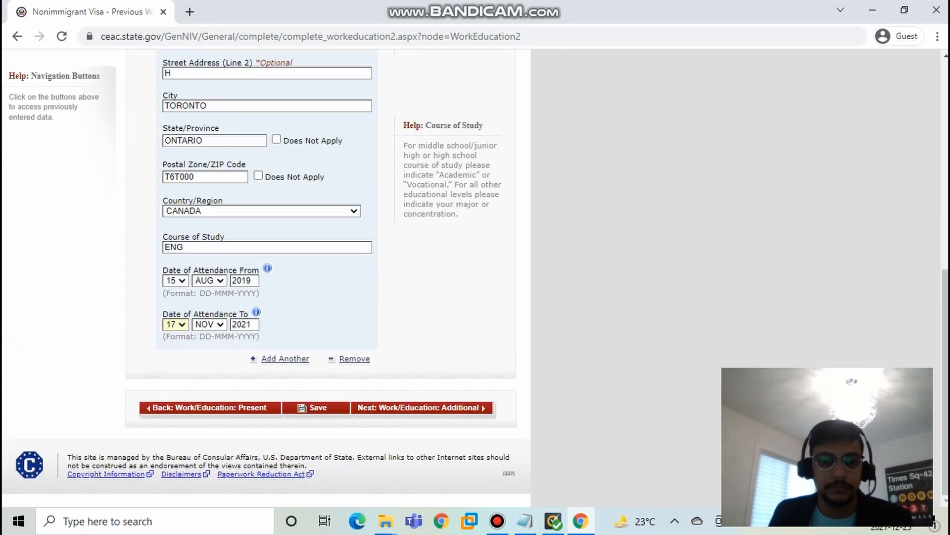
{"action": "left_click", "coordinate": [422, 408]}
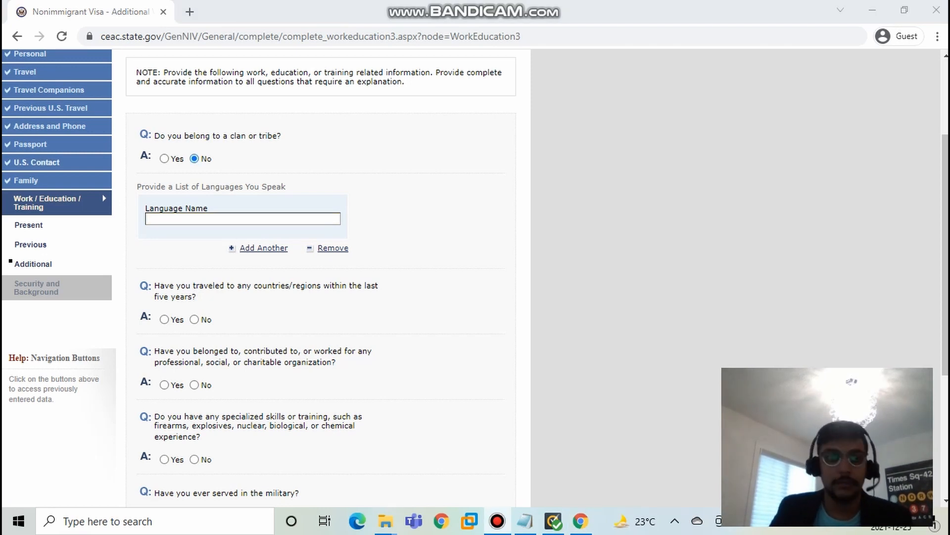
Step: Enter ENGLISH as the language name in the list of languages spoken
{"action": "left_click", "coordinate": [198, 219]}
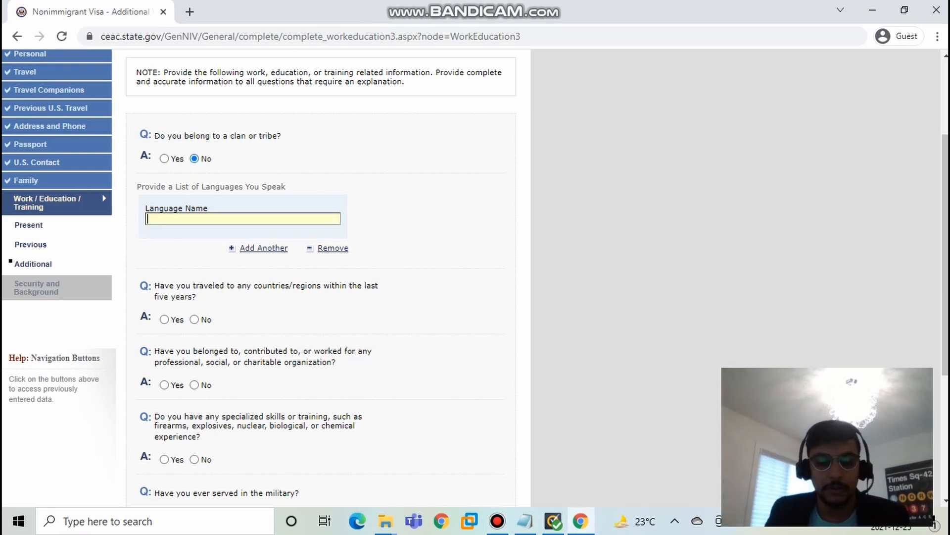
{"action": "type", "text": "E"}
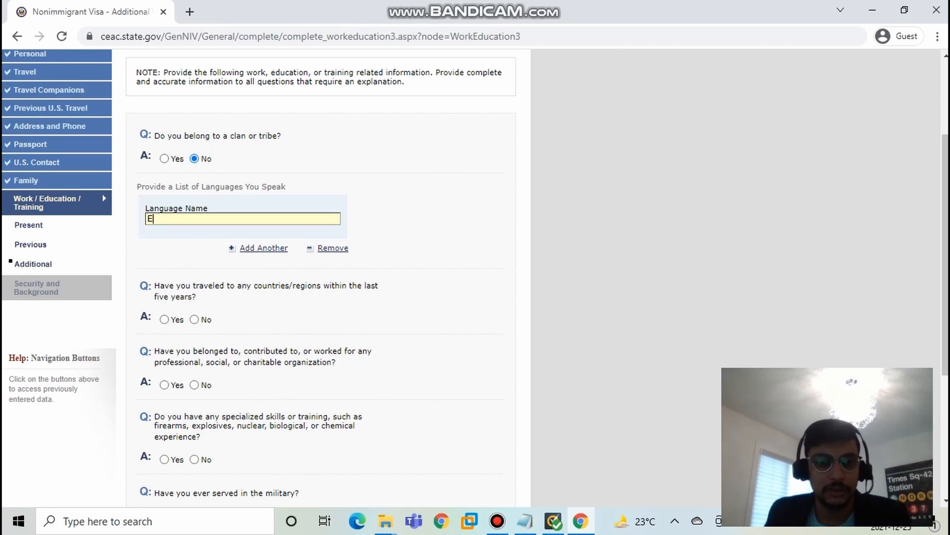
{"action": "type", "text": "NGLISH"}
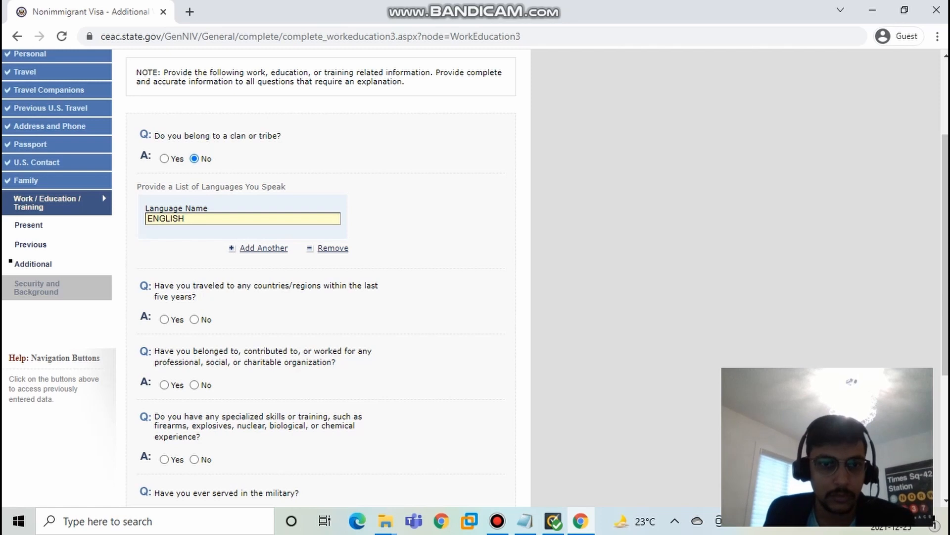
{"action": "left_click", "coordinate": [263, 248]}
{"action": "scroll", "coordinate": [316, 278], "scroll_direction": "down", "scroll_amount": 7}
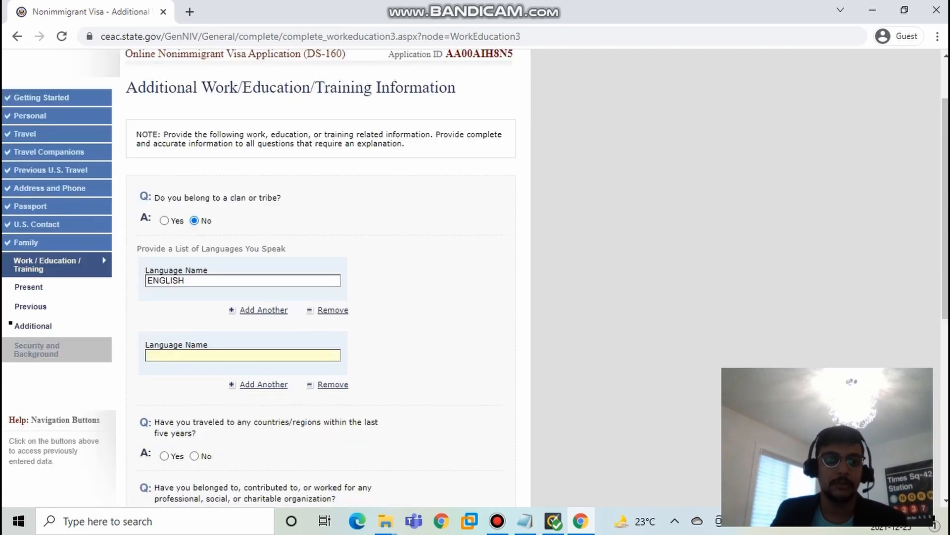
{"action": "scroll", "coordinate": [475, 278], "scroll_direction": "up", "scroll_amount": 1}
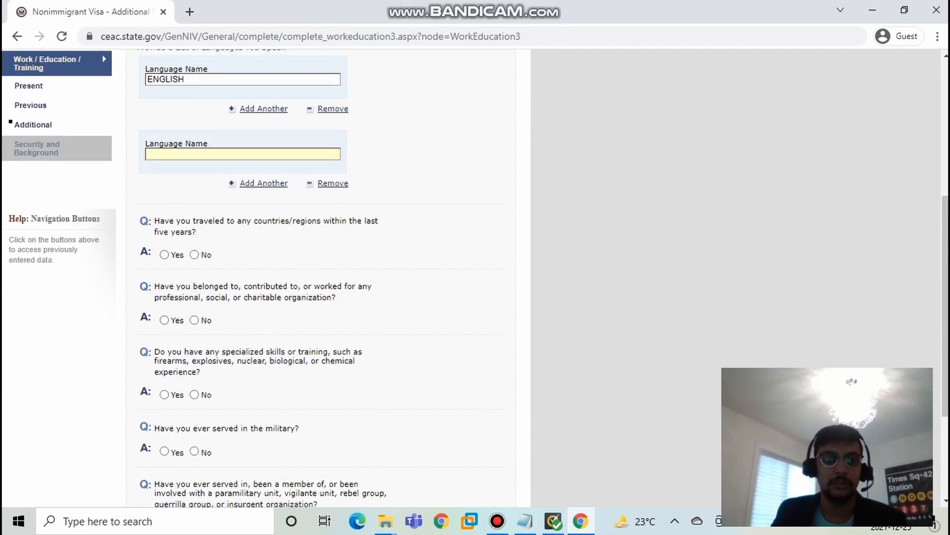
{"action": "left_click", "coordinate": [333, 183]}
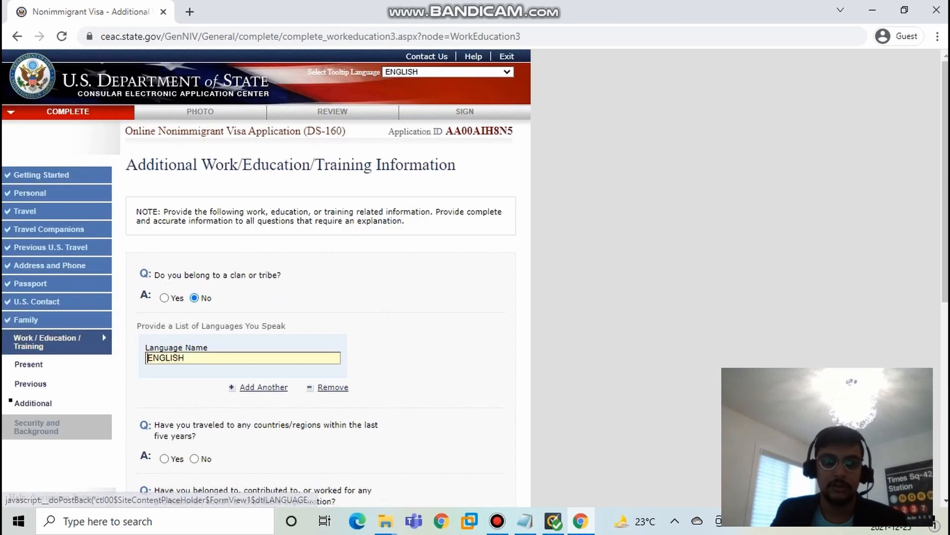
Step: Answer No to having traveled to any countries or regions within the last five years
{"action": "scroll", "coordinate": [333, 183], "scroll_direction": "down", "scroll_amount": 5}
{"action": "scroll", "coordinate": [333, 183], "scroll_direction": "up", "scroll_amount": 1}
{"action": "scroll", "coordinate": [321, 278], "scroll_direction": "up", "scroll_amount": 2}
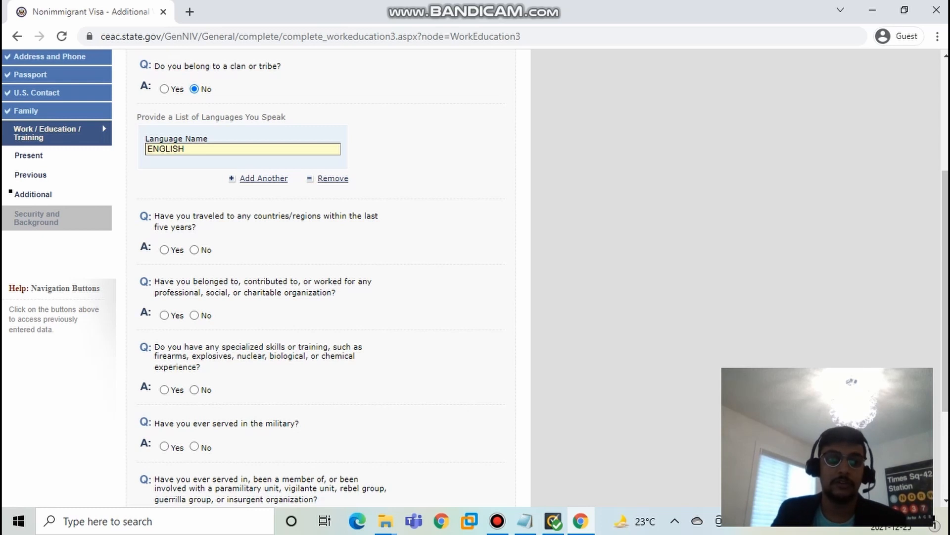
{"action": "left_click", "coordinate": [164, 249]}
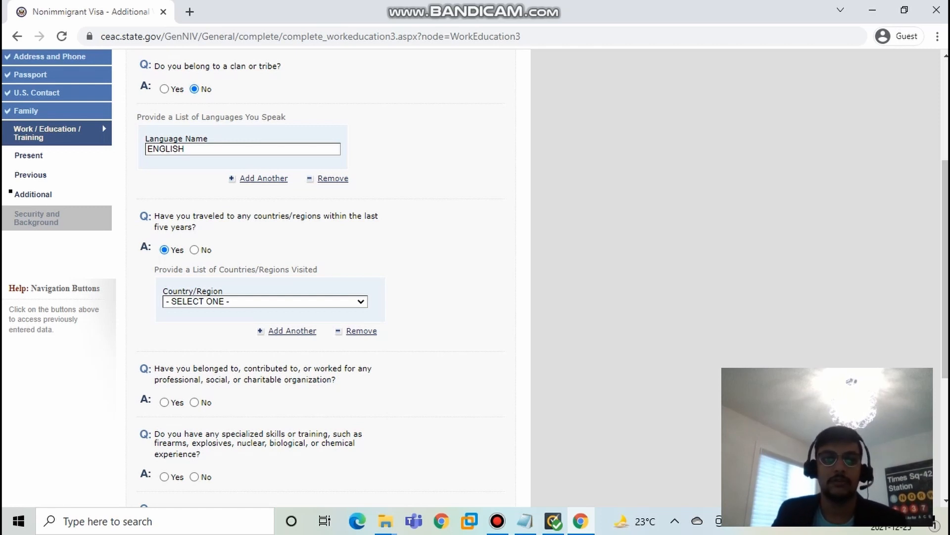
{"action": "left_click", "coordinate": [194, 250]}
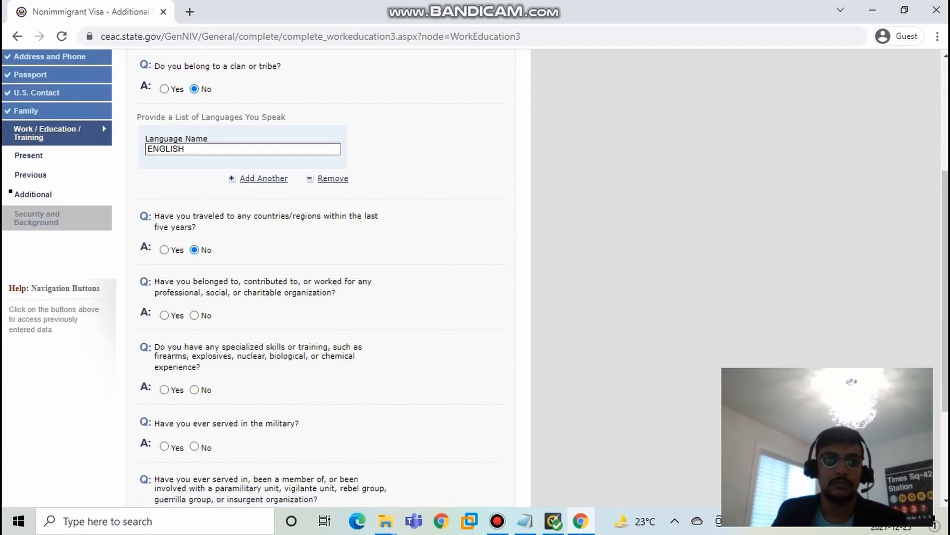
Step: Answer No to the questions on professional, social or charitable organizations and on specialized skills or training
{"action": "scroll", "coordinate": [321, 277], "scroll_direction": "up", "scroll_amount": 1}
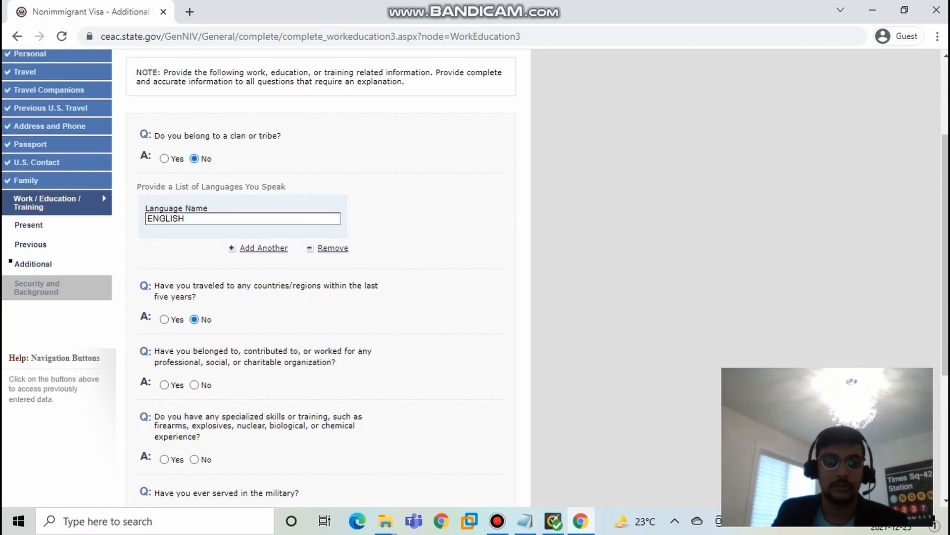
{"action": "scroll", "coordinate": [320, 278], "scroll_direction": "down", "scroll_amount": 1}
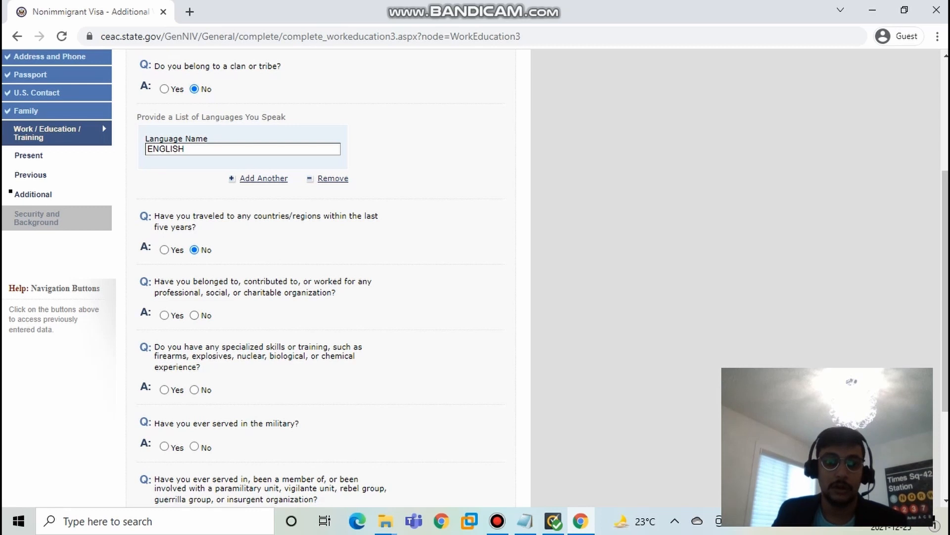
{"action": "left_click", "coordinate": [194, 316]}
{"action": "scroll", "coordinate": [194, 315], "scroll_direction": "down", "scroll_amount": 4}
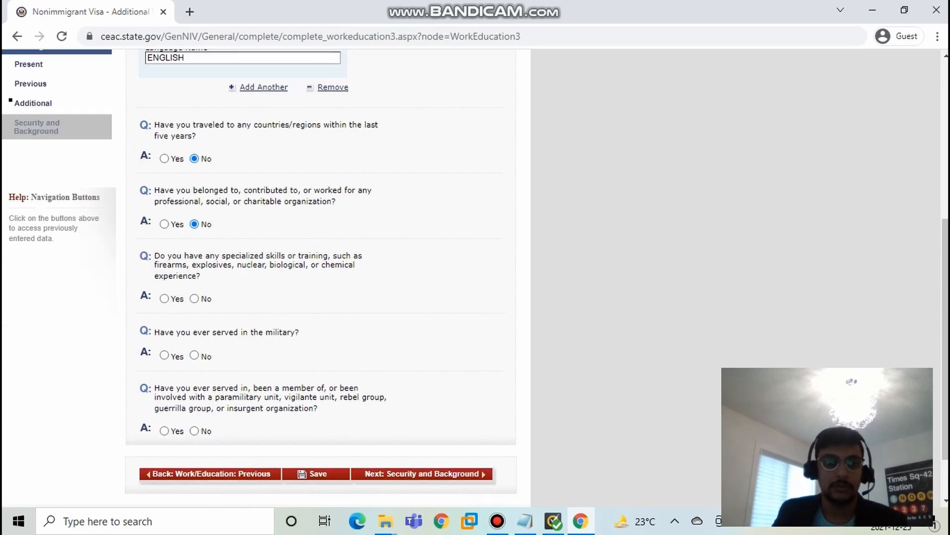
{"action": "left_click", "coordinate": [194, 299]}
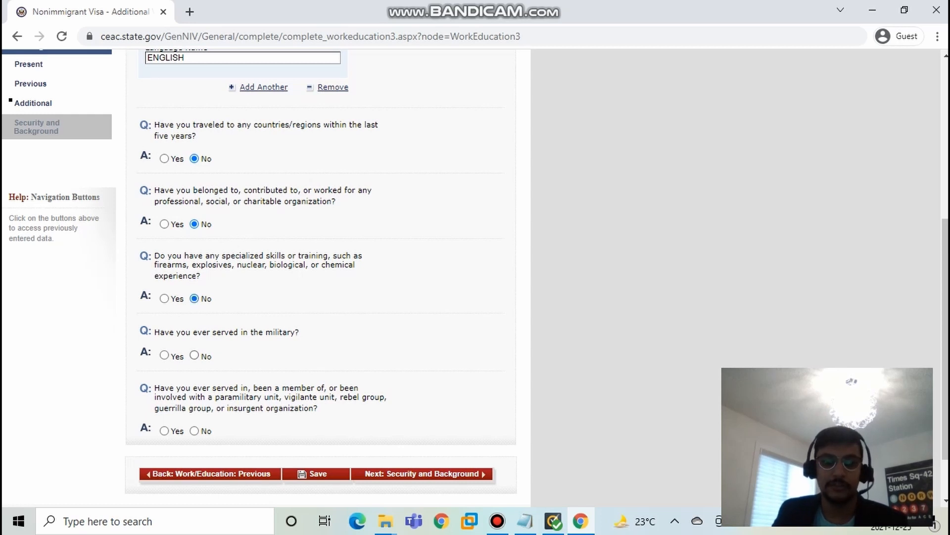
Step: Answer No to the military service and paramilitary or insurgent group questions and continue to Security and Background
{"action": "left_click", "coordinate": [194, 355]}
{"action": "scroll", "coordinate": [194, 355], "scroll_direction": "down", "scroll_amount": 2}
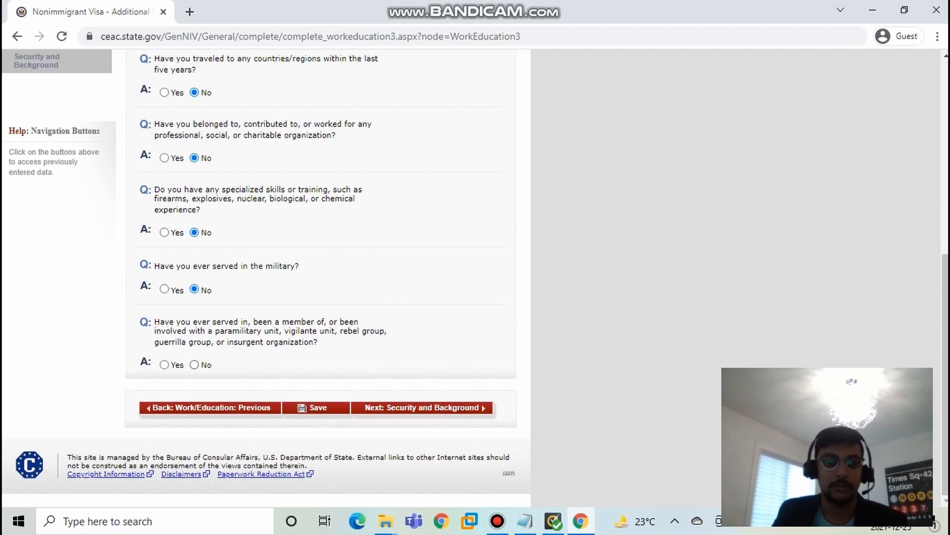
{"action": "left_click", "coordinate": [194, 364]}
{"action": "left_click", "coordinate": [422, 408]}
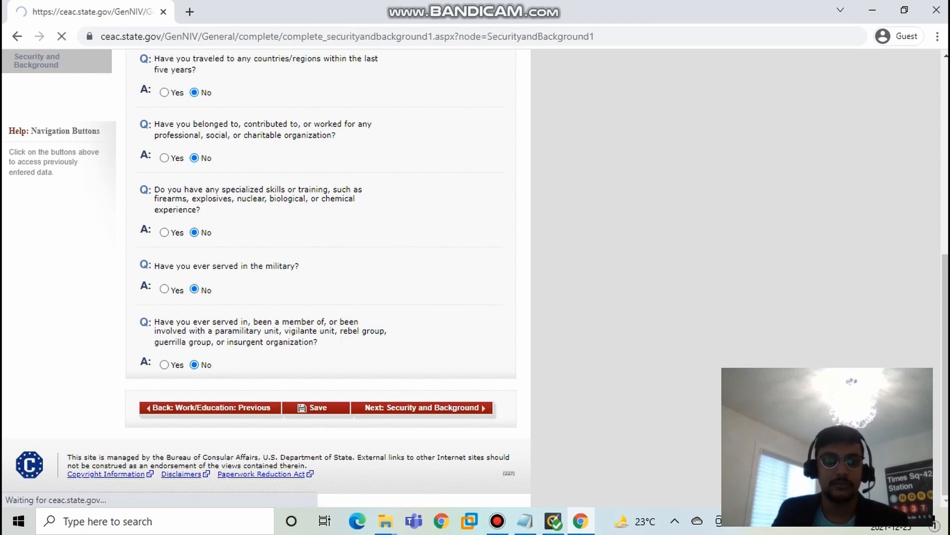
Step: Answer No to the communicable disease, mental or physical disorder, and drug abuse questions and continue to Security and Background Part 2
{"action": "scroll", "coordinate": [320, 248], "scroll_direction": "down", "scroll_amount": 5}
{"action": "scroll", "coordinate": [321, 248], "scroll_direction": "up", "scroll_amount": 1}
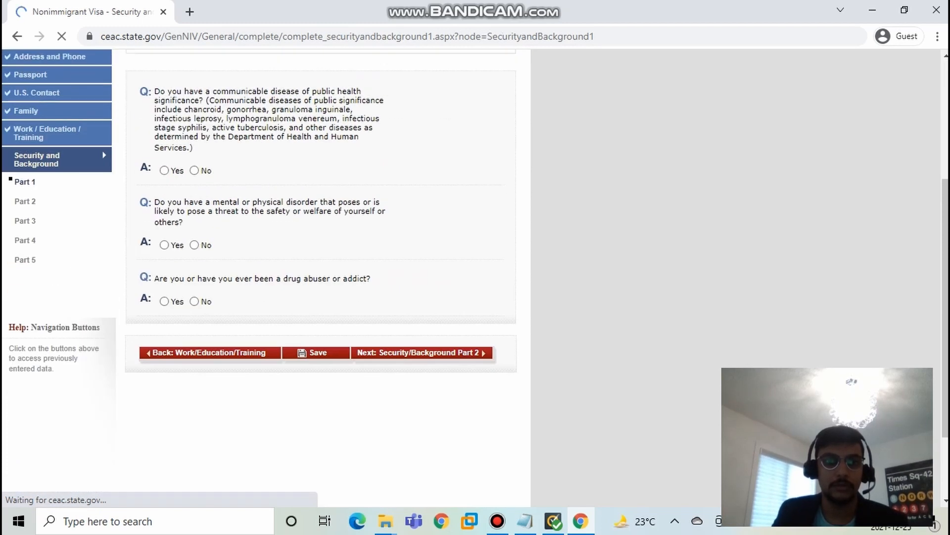
{"action": "left_click", "coordinate": [194, 171]}
{"action": "left_click", "coordinate": [194, 245]}
{"action": "left_click", "coordinate": [194, 301]}
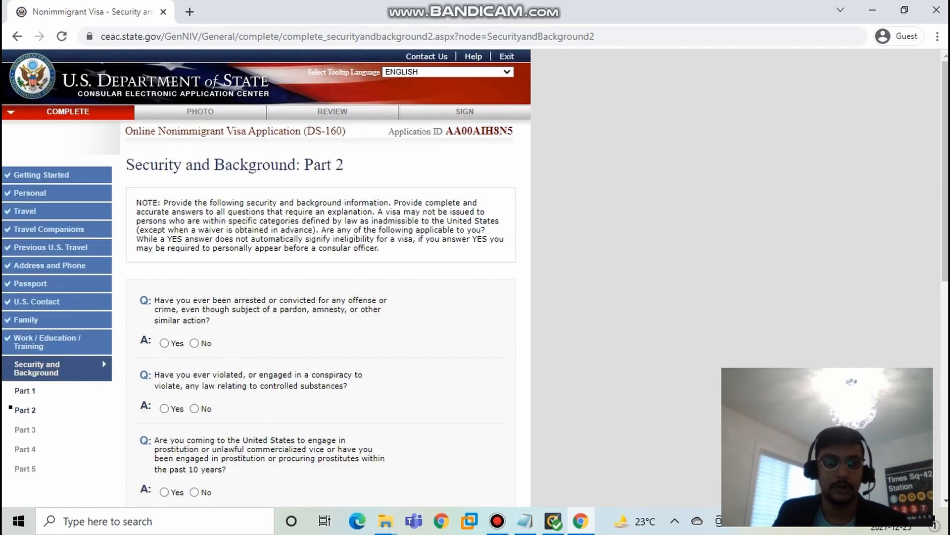
Step: Answer No to the Part 2 questions on arrests, controlled substances, prostitution or commercialized vice, and money laundering
{"action": "scroll", "coordinate": [317, 277], "scroll_direction": "down", "scroll_amount": 7}
{"action": "scroll", "coordinate": [317, 277], "scroll_direction": "up", "scroll_amount": 4}
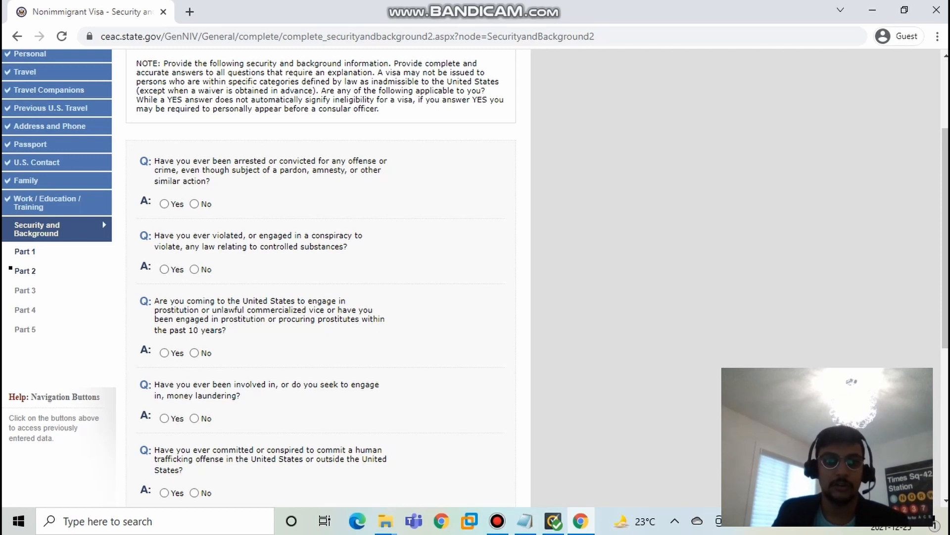
{"action": "left_click", "coordinate": [195, 204]}
{"action": "left_click", "coordinate": [194, 269]}
{"action": "scroll", "coordinate": [194, 269], "scroll_direction": "down", "scroll_amount": 4}
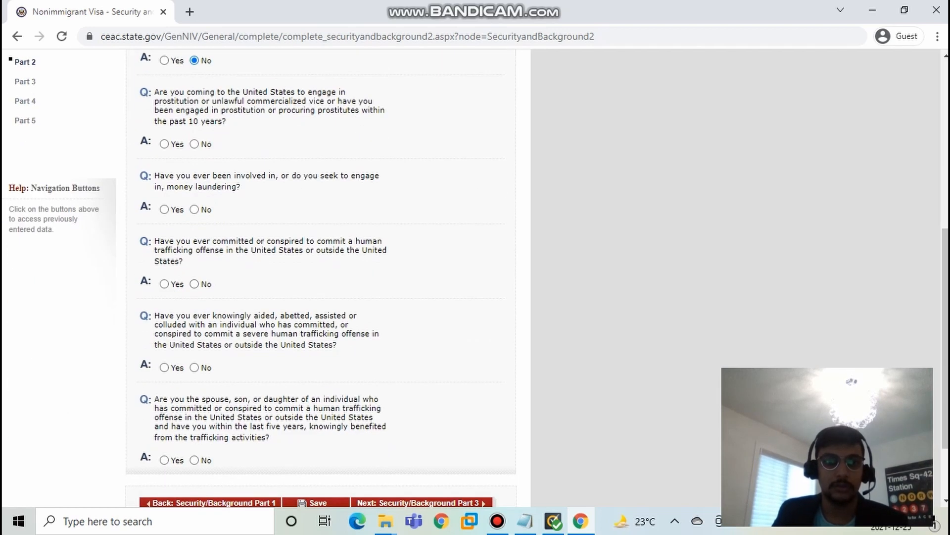
{"action": "left_click", "coordinate": [194, 144]}
{"action": "left_click", "coordinate": [194, 209]}
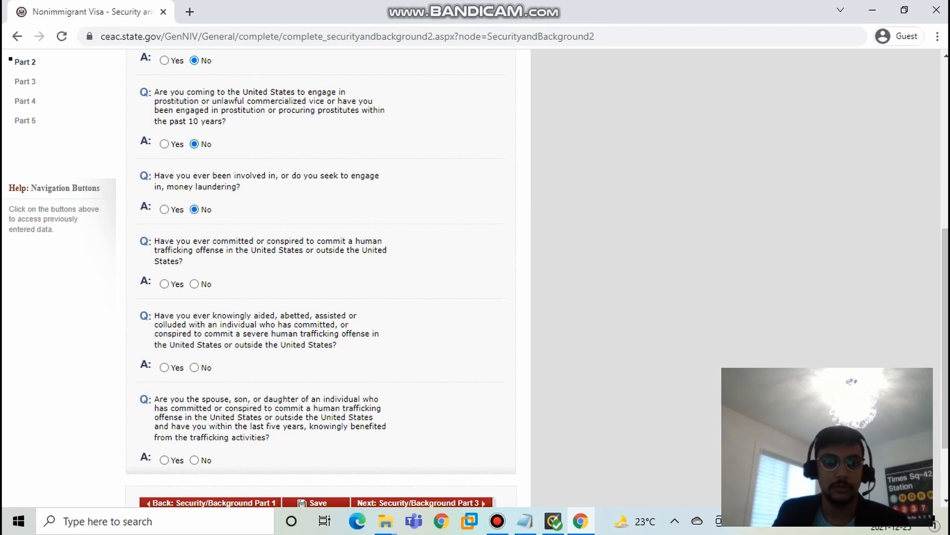
Step: Answer No to the three human trafficking questions and continue to Security and Background Part 3
{"action": "left_click", "coordinate": [194, 284]}
{"action": "scroll", "coordinate": [321, 267], "scroll_direction": "down", "scroll_amount": 2}
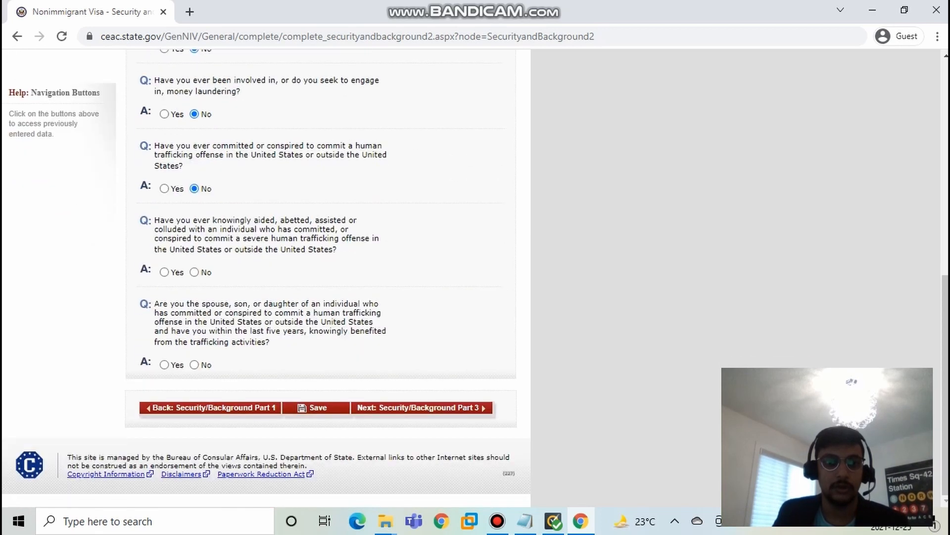
{"action": "left_click", "coordinate": [194, 273]}
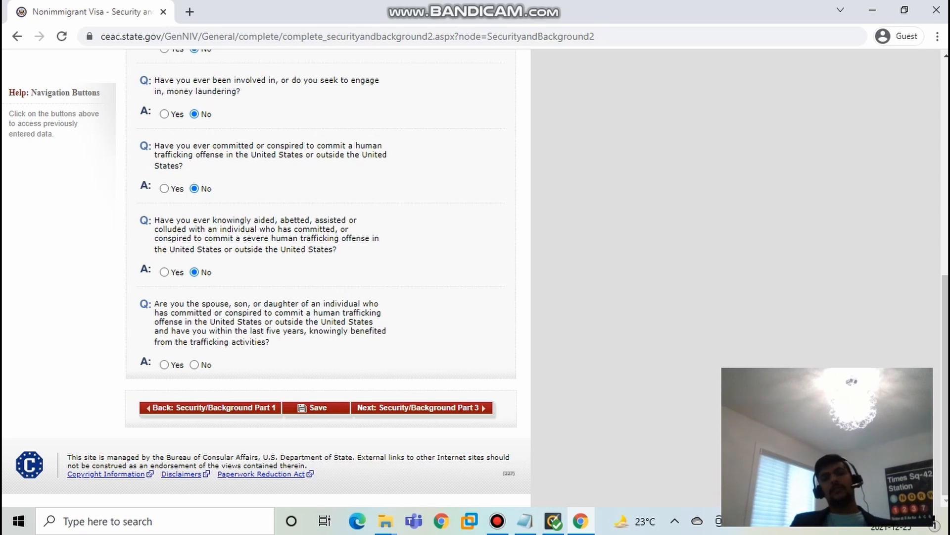
{"action": "left_click", "coordinate": [194, 365]}
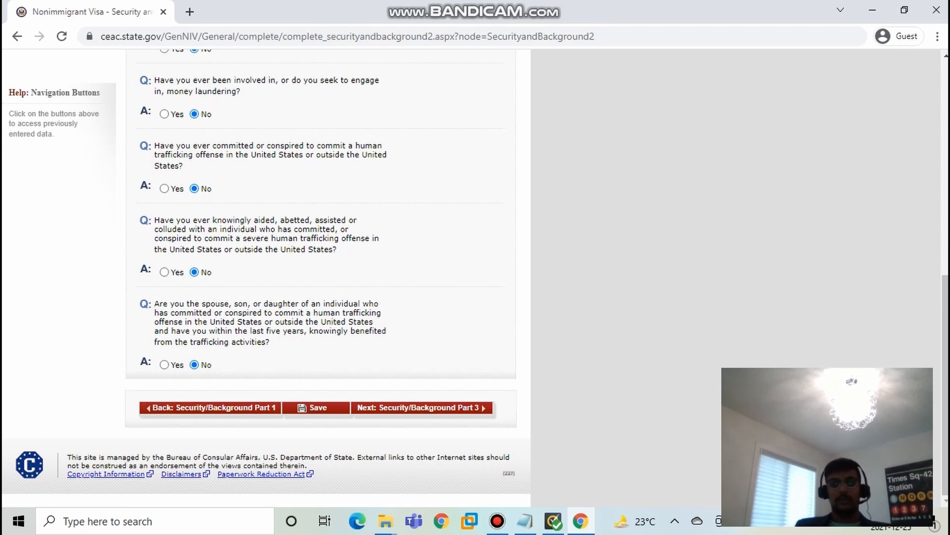
{"action": "left_click", "coordinate": [422, 408]}
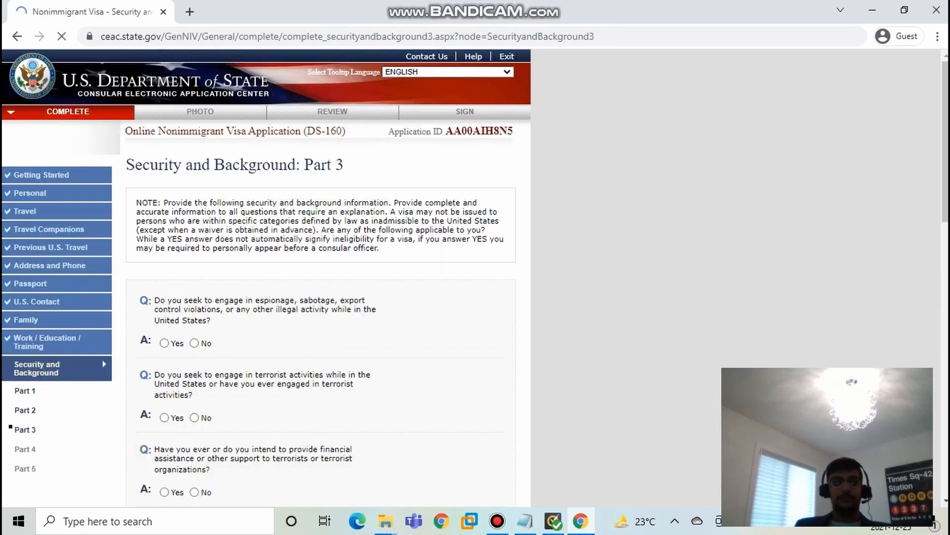
Step: Look through all the questions on the Security and Background Part 3 page
{"action": "scroll", "coordinate": [316, 277], "scroll_direction": "down", "scroll_amount": 5}
{"action": "scroll", "coordinate": [317, 277], "scroll_direction": "down", "scroll_amount": 10}
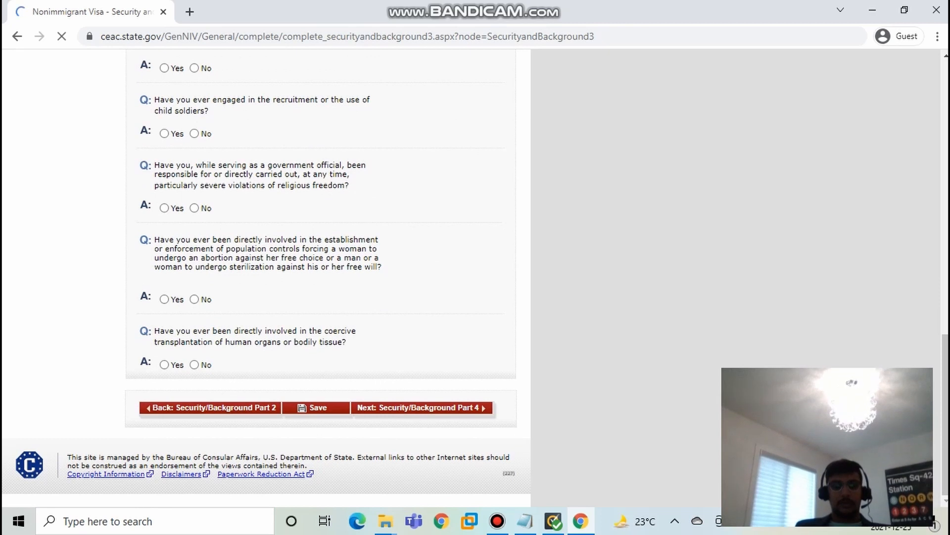
{"action": "scroll", "coordinate": [317, 277], "scroll_direction": "up", "scroll_amount": 15}
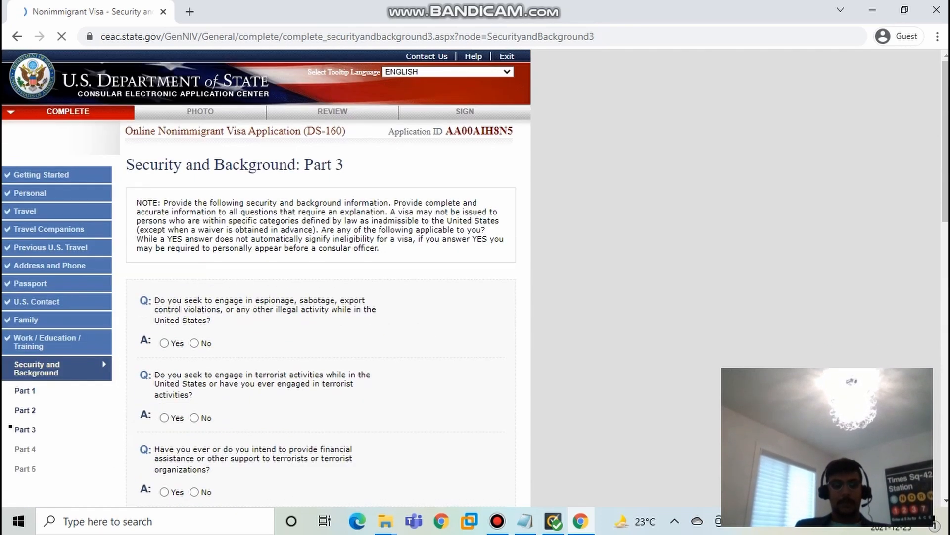
{"action": "scroll", "coordinate": [317, 277], "scroll_direction": "down", "scroll_amount": 5}
{"action": "scroll", "coordinate": [317, 277], "scroll_direction": "up", "scroll_amount": 5}
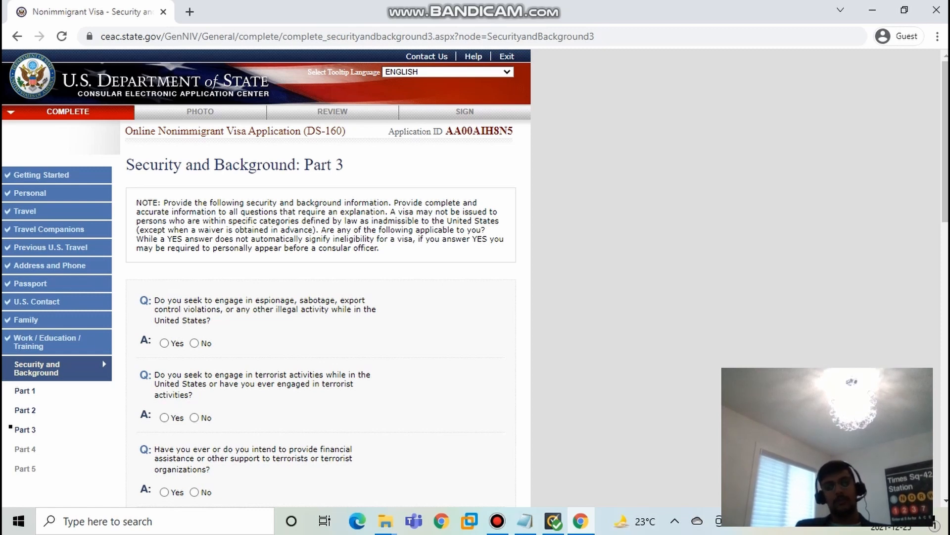
{"action": "scroll", "coordinate": [317, 277], "scroll_direction": "down", "scroll_amount": 15}
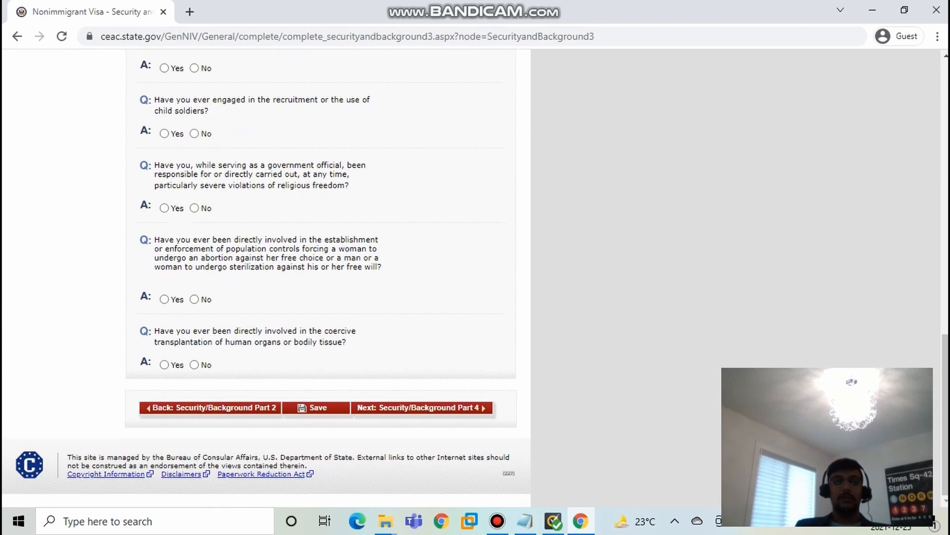
{"action": "scroll", "coordinate": [316, 277], "scroll_direction": "up", "scroll_amount": 15}
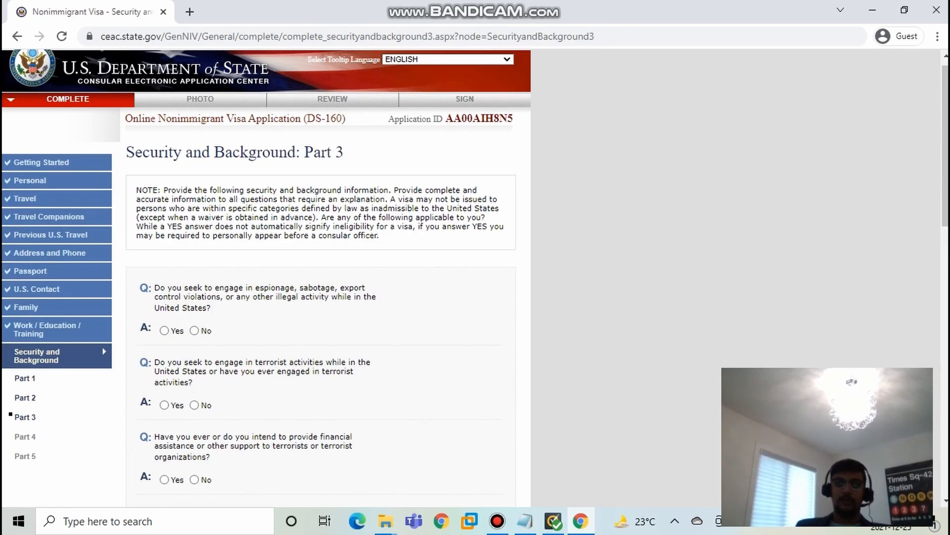
{"action": "scroll", "coordinate": [317, 277], "scroll_direction": "down", "scroll_amount": 8}
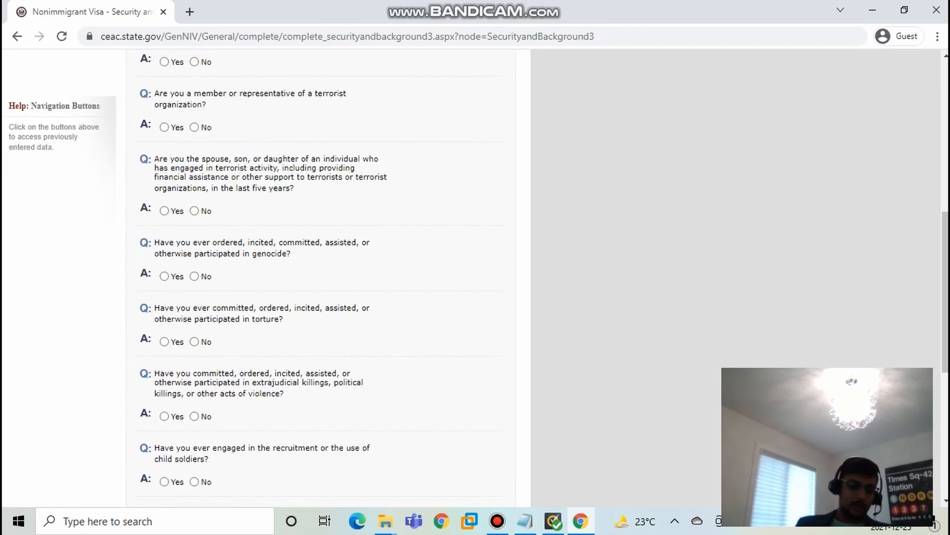
{"action": "scroll", "coordinate": [317, 278], "scroll_direction": "down", "scroll_amount": 7}
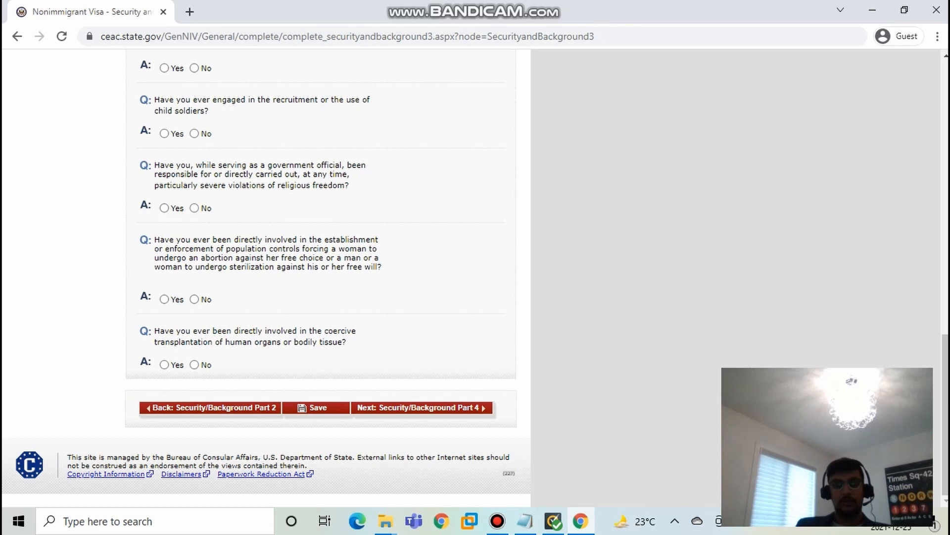
{"action": "scroll", "coordinate": [317, 277], "scroll_direction": "up", "scroll_amount": 12}
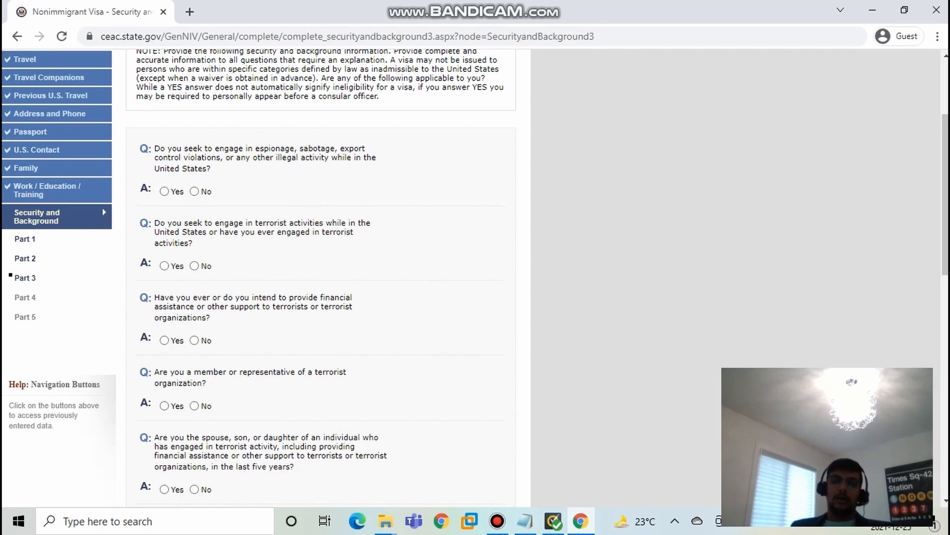
Step: Switch to the US VISA notes in Notepad and highlight the saved application ID
{"action": "left_click", "coordinate": [525, 520]}
{"action": "left_click", "coordinate": [101, 36]}
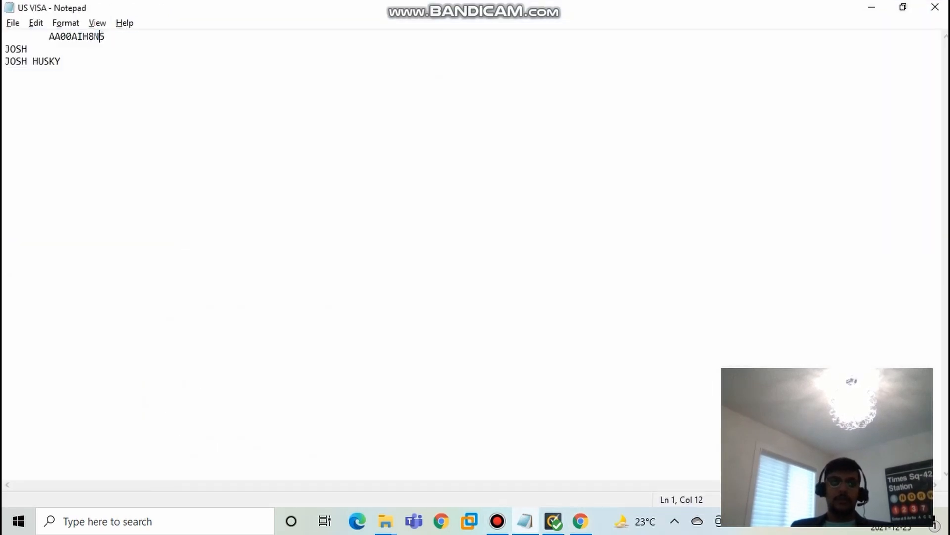
{"action": "mouse_move", "coordinate": [105, 37]}
{"action": "left_mouse_down"}
{"action": "mouse_move", "coordinate": [11, 36]}
{"action": "mouse_move", "coordinate": [106, 36]}
{"action": "left_mouse_up"}
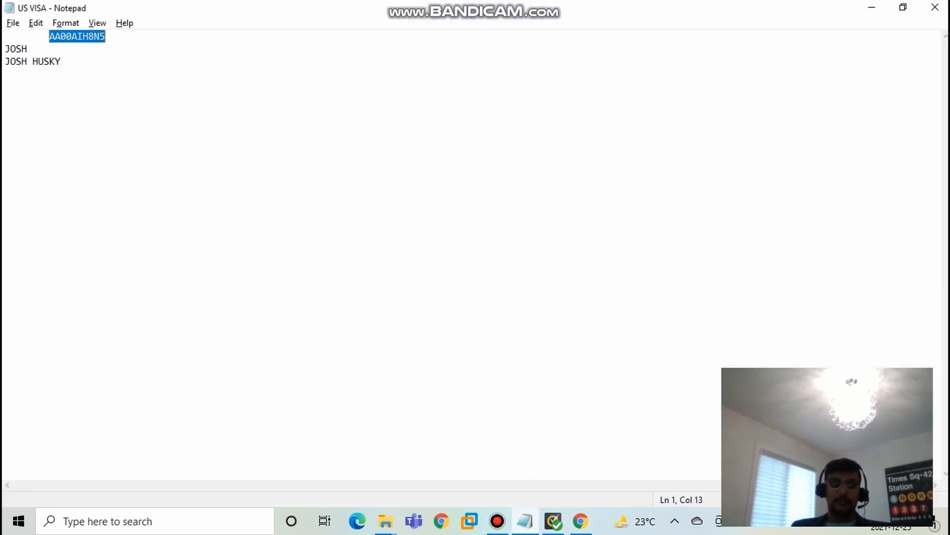
{"action": "double_click", "coordinate": [49, 36]}
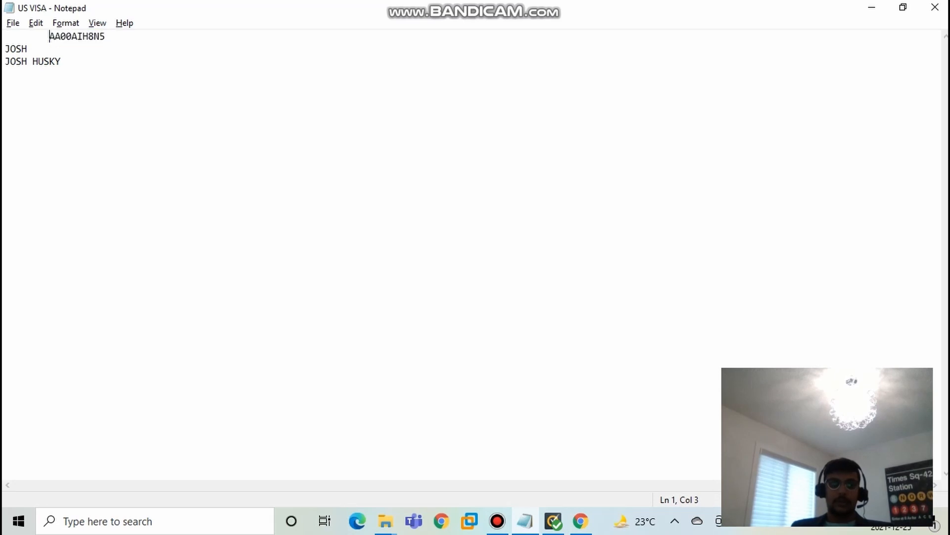
{"action": "double_click", "coordinate": [94, 36]}
{"action": "double_click", "coordinate": [72, 37]}
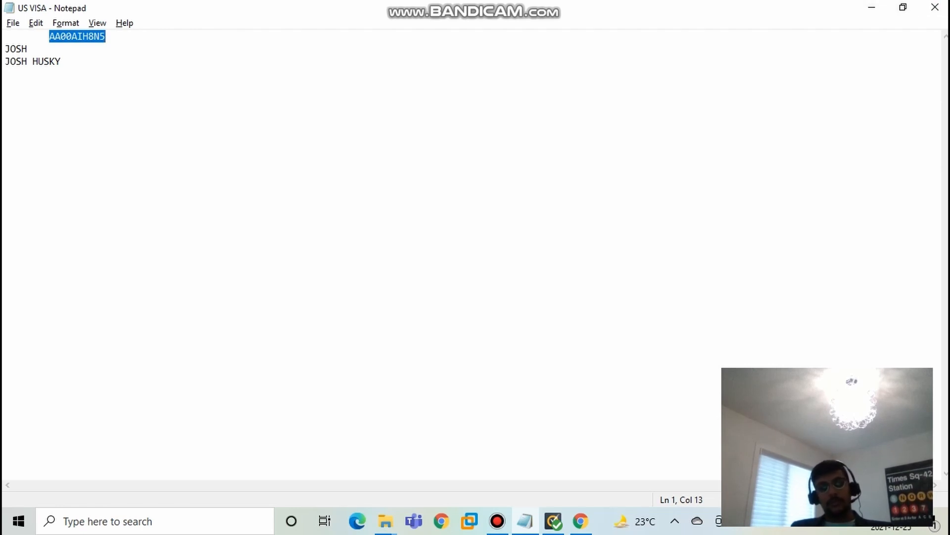
{"action": "left_click", "coordinate": [77, 36]}
{"action": "double_click", "coordinate": [78, 36]}
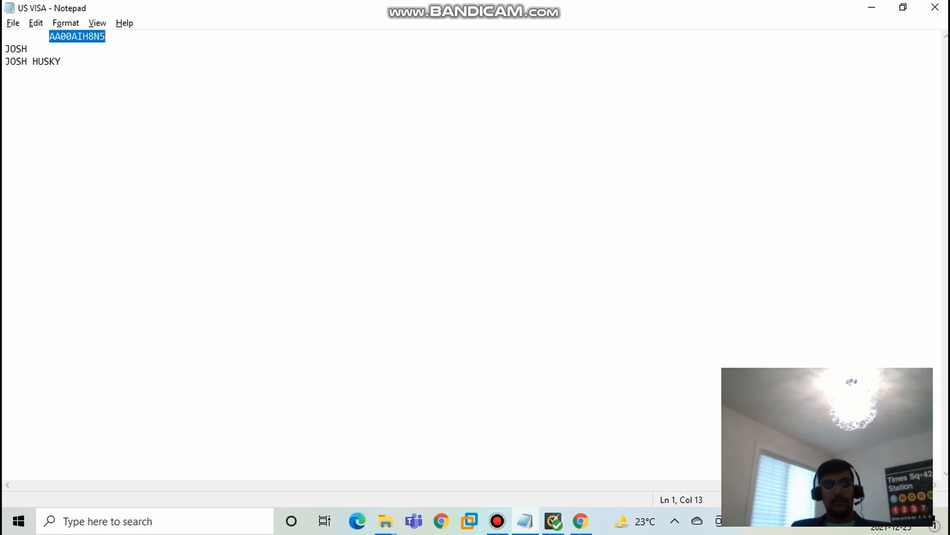
Step: Highlight the application ID together with the line directly below it in the notes
{"action": "left_click", "coordinate": [5, 49]}
{"action": "mouse_move", "coordinate": [5, 49]}
{"action": "left_mouse_down"}
{"action": "mouse_move", "coordinate": [28, 48]}
{"action": "mouse_move", "coordinate": [15, 38]}
{"action": "left_mouse_up"}
{"action": "left_click", "coordinate": [27, 49]}
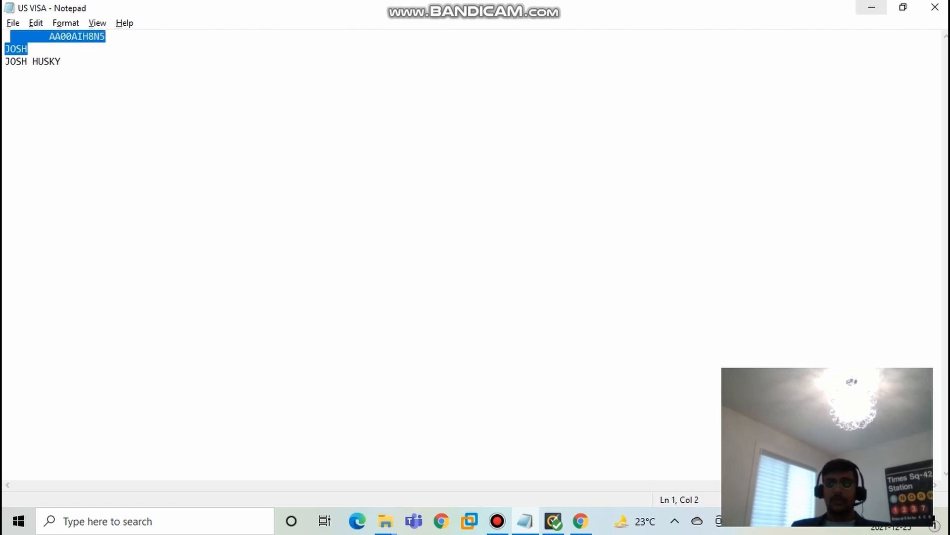
Step: Check the DS-160 form briefly, return to the US VISA notes in Notepad, and highlight only the saved application ID
{"action": "left_click", "coordinate": [872, 7]}
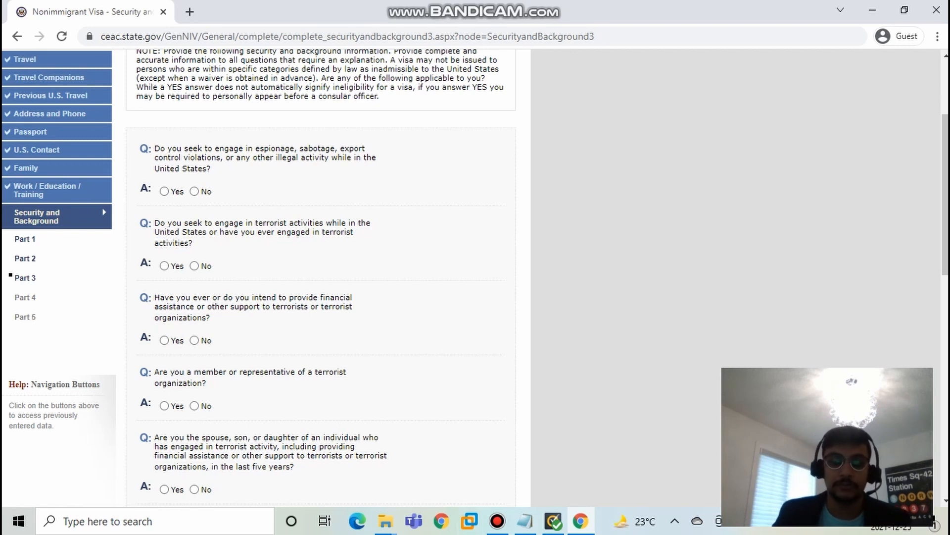
{"action": "key", "text": "alt+Tab"}
{"action": "left_click", "coordinate": [28, 49]}
{"action": "double_click", "coordinate": [99, 36]}
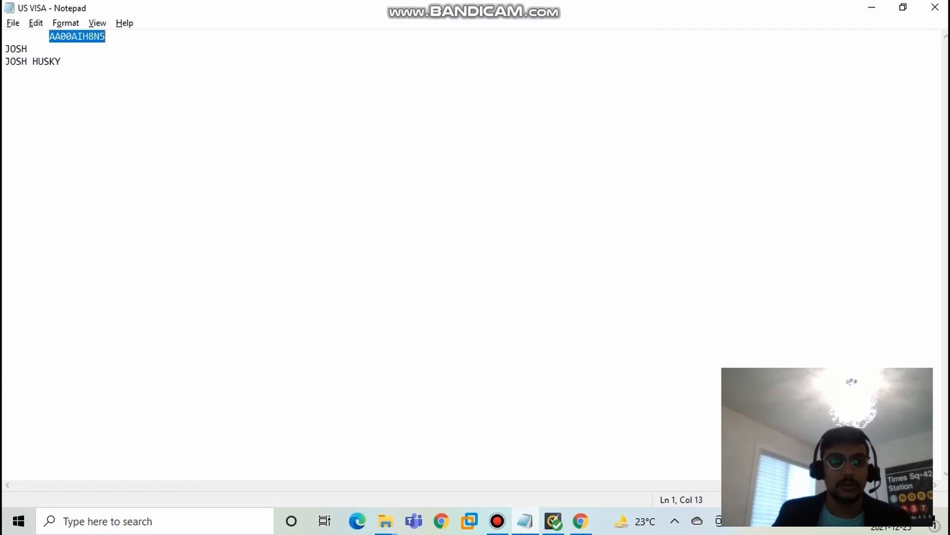
{"action": "left_click", "coordinate": [49, 37]}
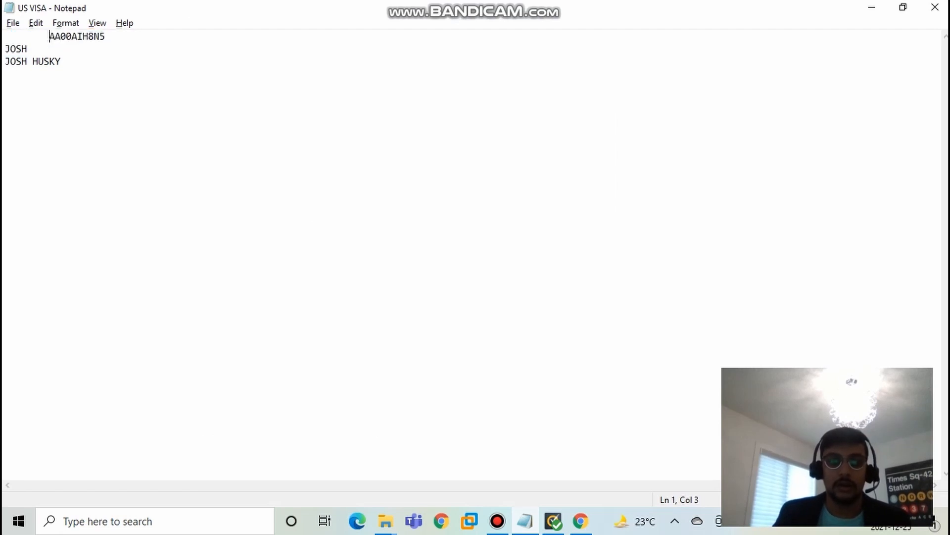
{"action": "left_click_drag", "start_coordinate": [49, 37], "coordinate": [105, 36]}
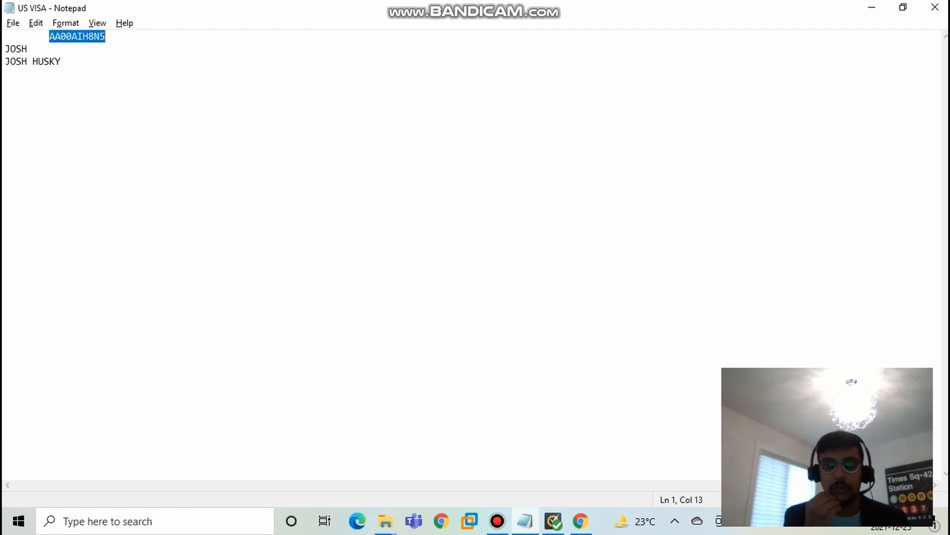
{"action": "left_click", "coordinate": [50, 37]}
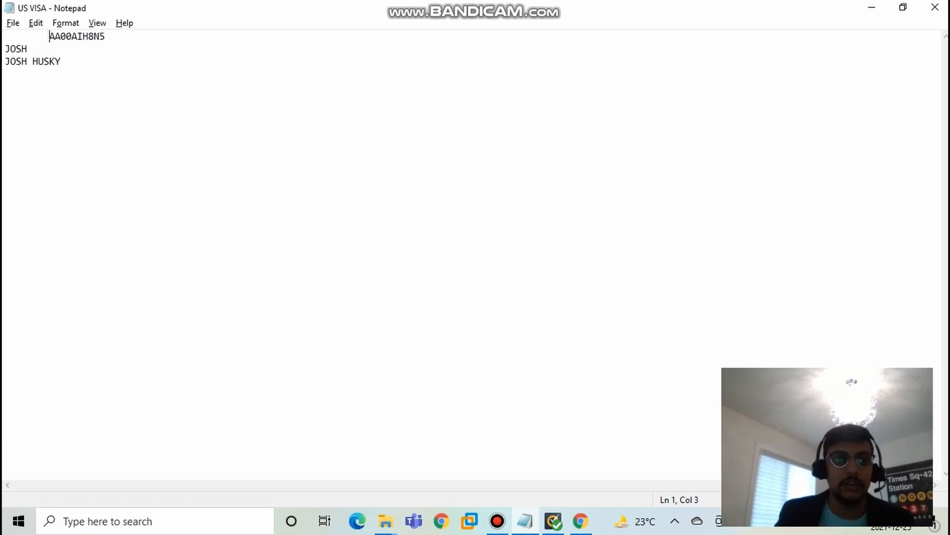
{"action": "left_click_drag", "start_coordinate": [49, 37], "coordinate": [105, 36]}
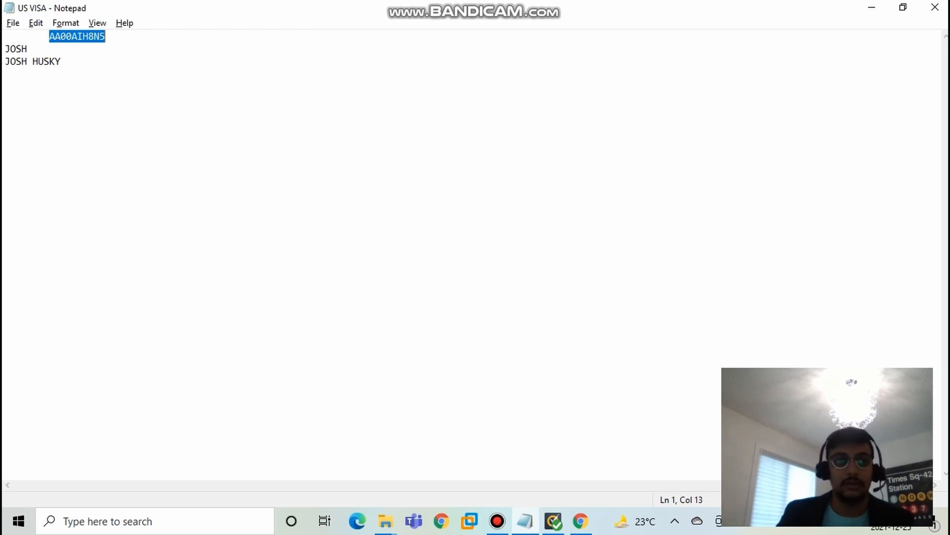
Step: Point out the application ID in the notes and highlight the single name on the line below it
{"action": "left_click", "coordinate": [72, 36]}
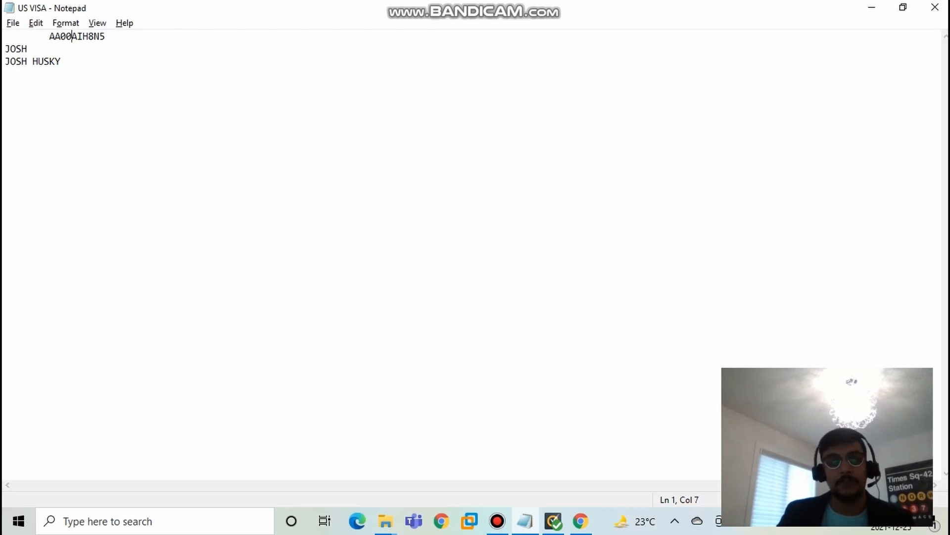
{"action": "left_click", "coordinate": [106, 37]}
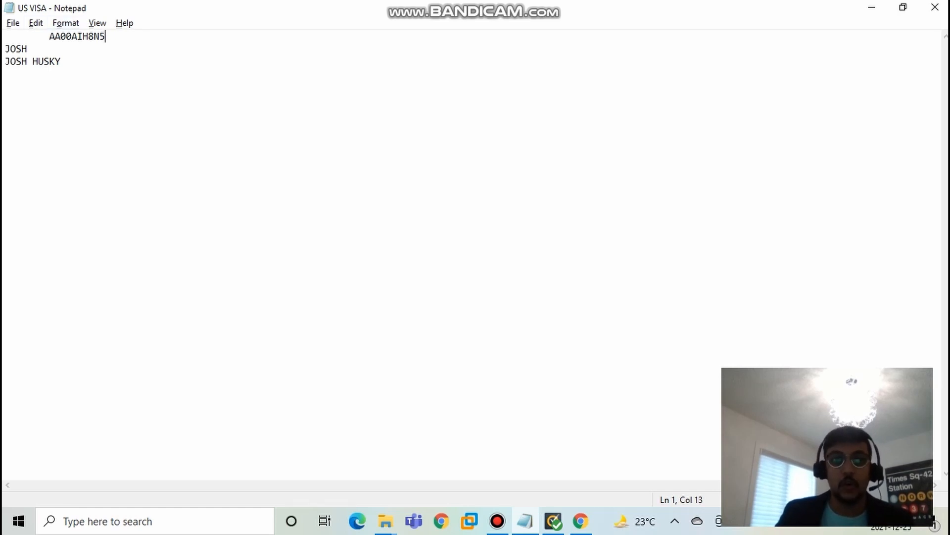
{"action": "left_click_drag", "start_coordinate": [54, 37], "coordinate": [27, 49]}
{"action": "left_click", "coordinate": [28, 49]}
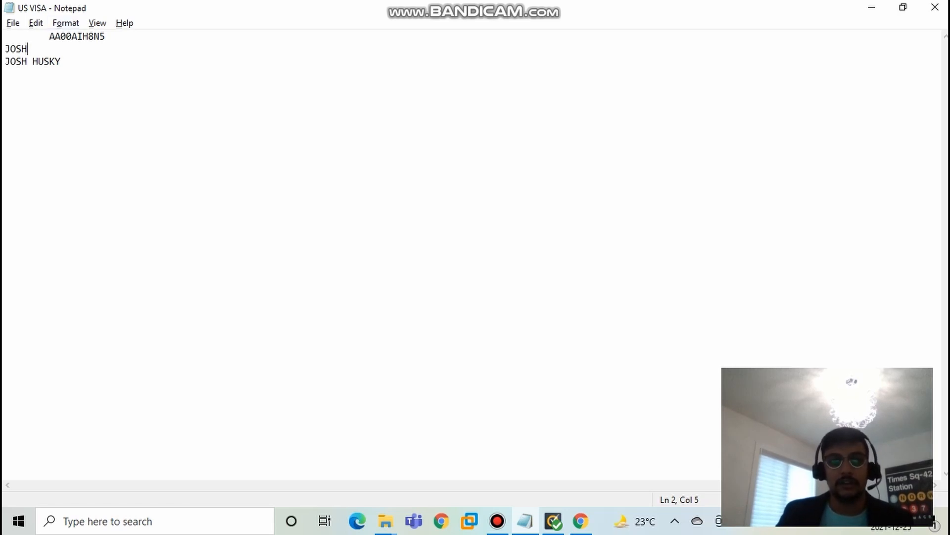
{"action": "left_click", "coordinate": [50, 37]}
{"action": "left_click_drag", "start_coordinate": [49, 36], "coordinate": [105, 37]}
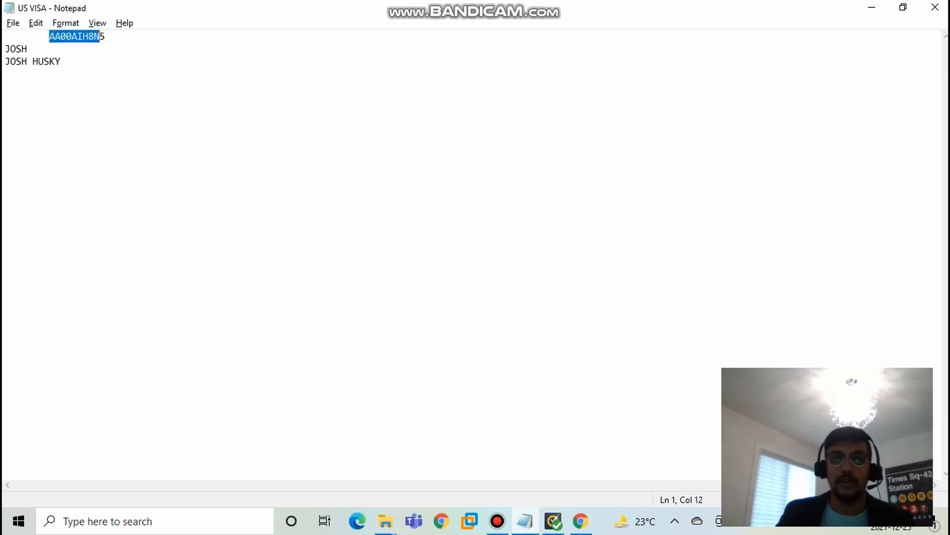
{"action": "left_click", "coordinate": [105, 36]}
{"action": "double_click", "coordinate": [16, 49]}
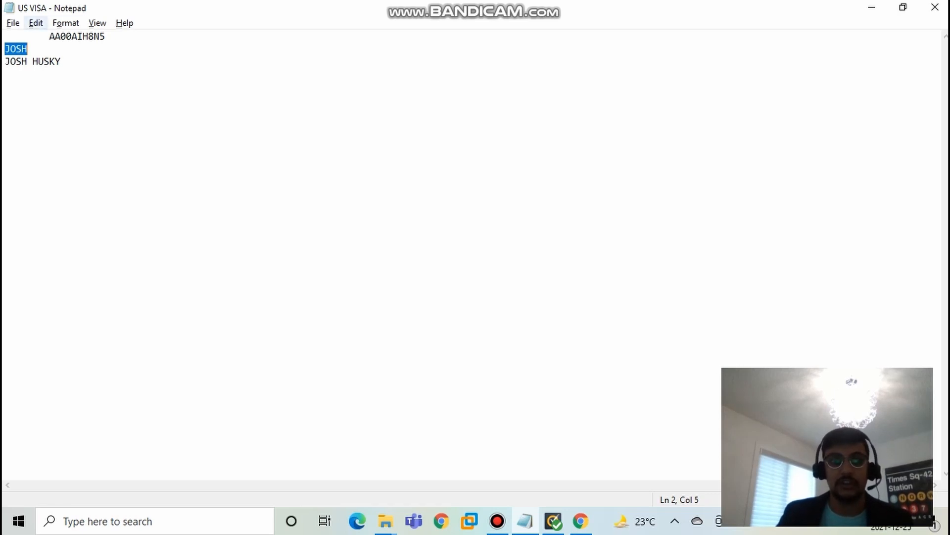
Step: Highlight the leading characters of the application ID and point out the full name on the last line of the notes
{"action": "left_click_drag", "start_coordinate": [49, 37], "coordinate": [105, 45]}
{"action": "left_click", "coordinate": [100, 36]}
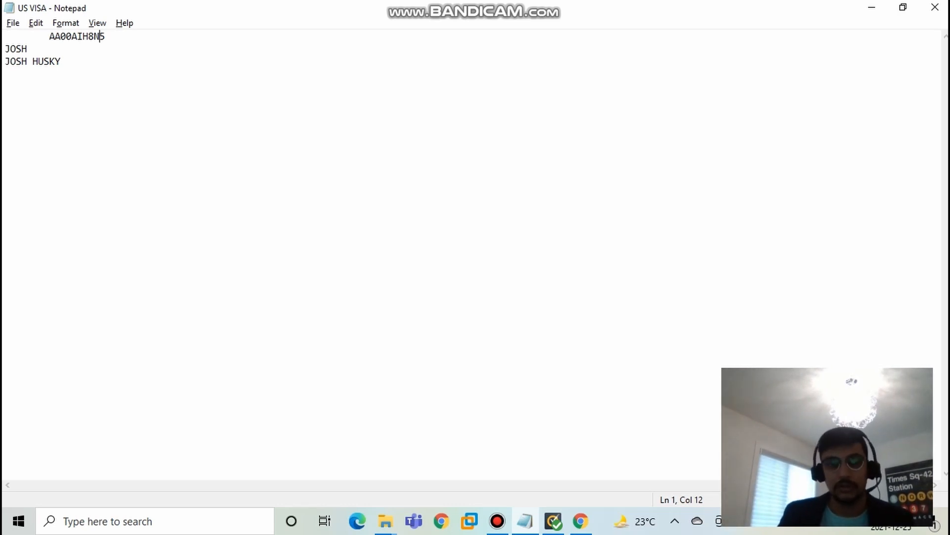
{"action": "left_click_drag", "start_coordinate": [49, 36], "coordinate": [90, 36]}
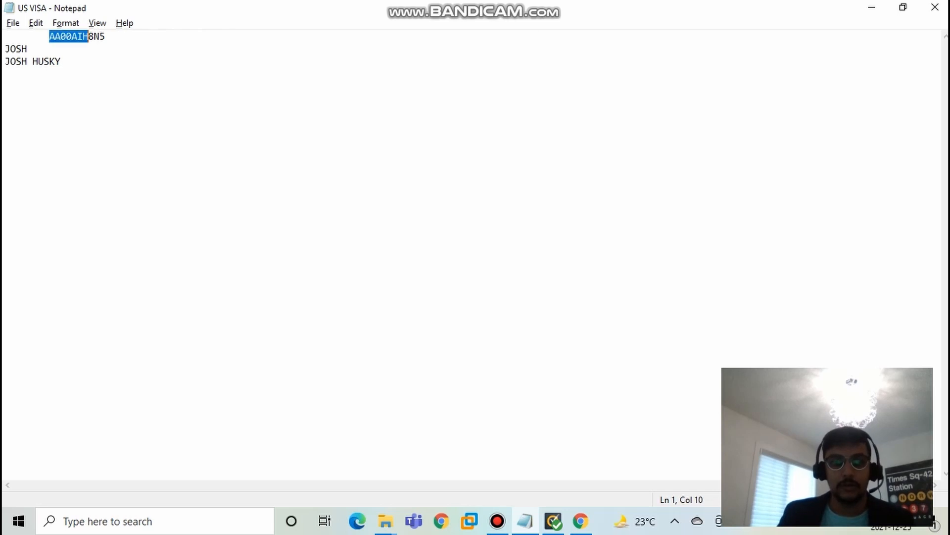
{"action": "left_click", "coordinate": [105, 36]}
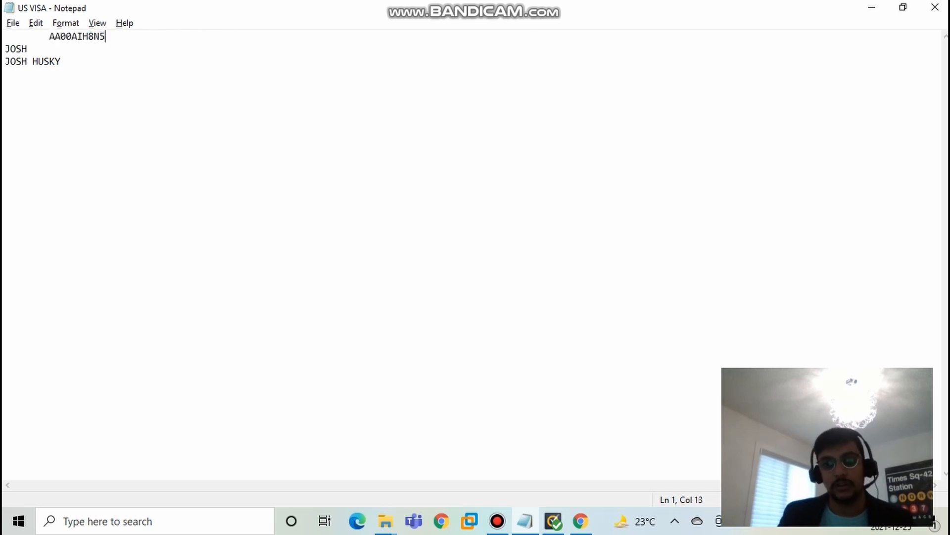
{"action": "left_click", "coordinate": [61, 62]}
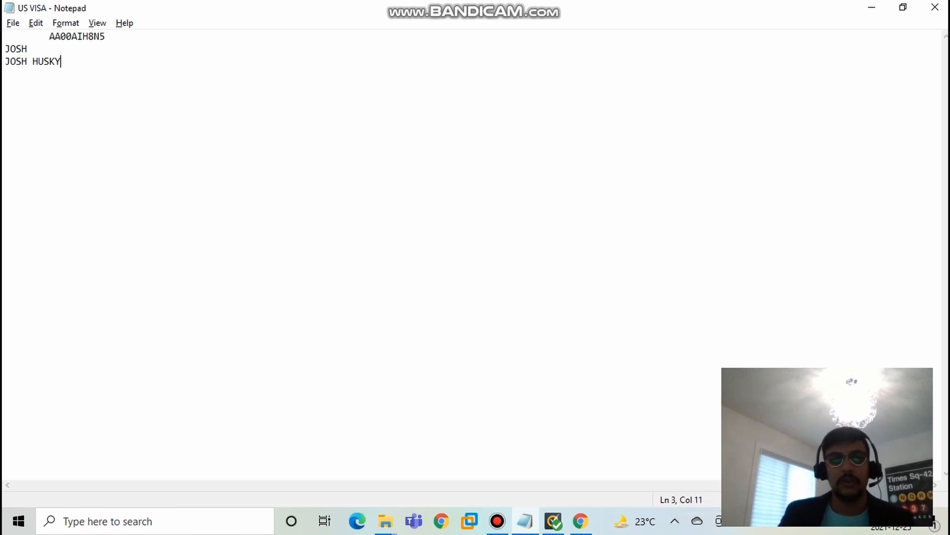
{"action": "left_click", "coordinate": [106, 37]}
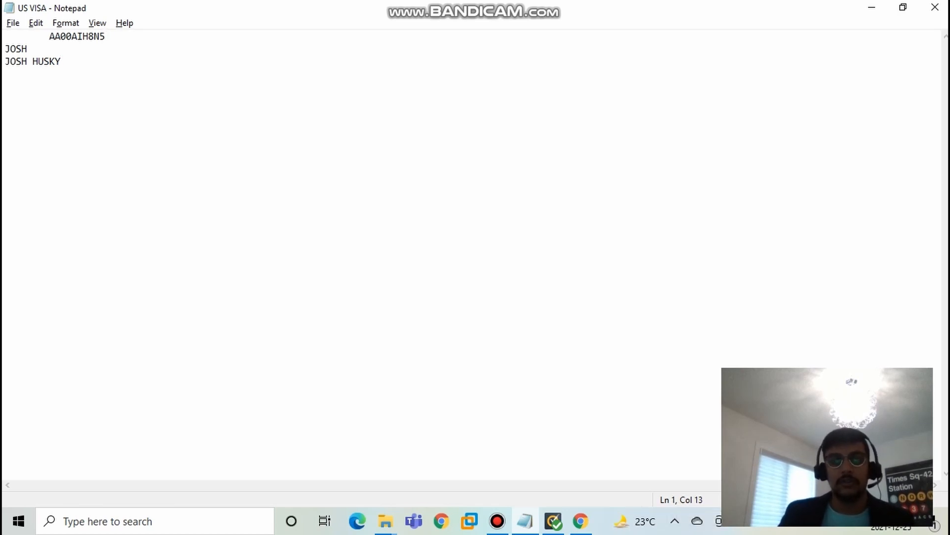
Step: Switch back to the DS-160 form in Chrome and skim the Security and Background Part 3 questions from start to end
{"action": "left_click", "coordinate": [872, 7]}
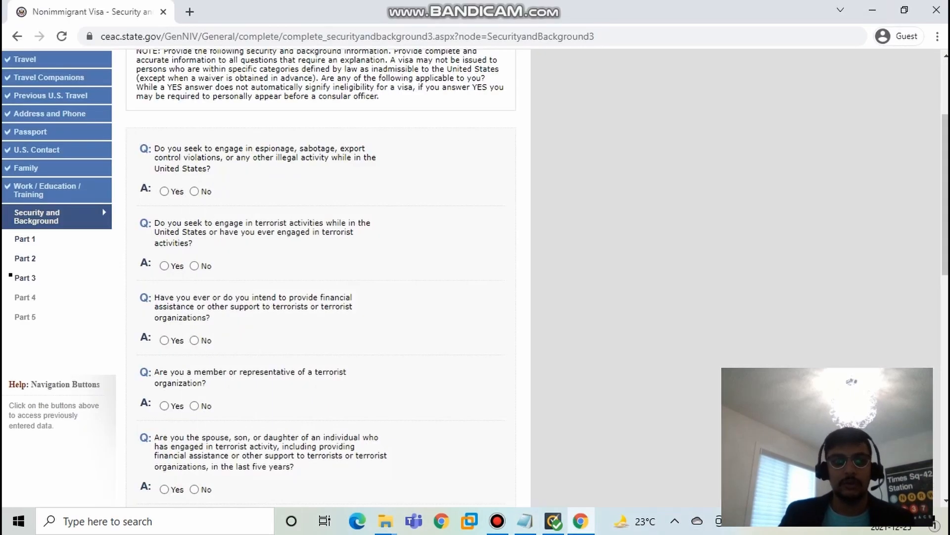
{"action": "scroll", "coordinate": [317, 277], "scroll_direction": "up", "scroll_amount": 3}
{"action": "scroll", "coordinate": [317, 278], "scroll_direction": "down", "scroll_amount": 10}
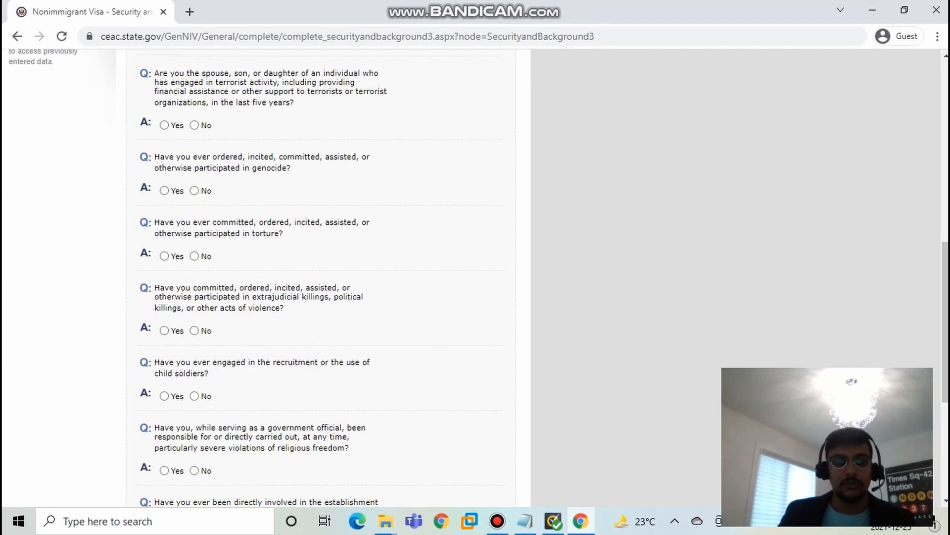
{"action": "scroll", "coordinate": [321, 277], "scroll_direction": "down", "scroll_amount": 5}
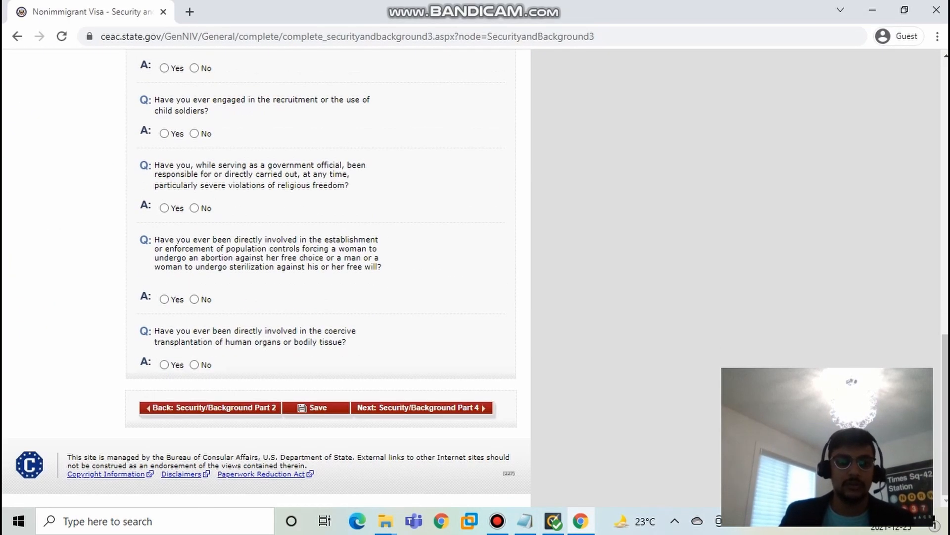
{"action": "scroll", "coordinate": [321, 277], "scroll_direction": "up", "scroll_amount": 4}
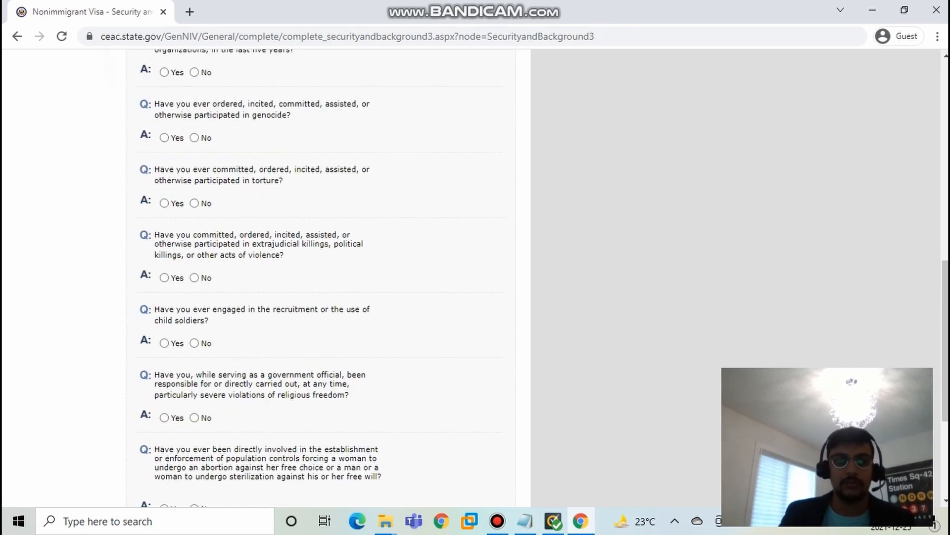
{"action": "scroll", "coordinate": [320, 277], "scroll_direction": "up", "scroll_amount": 10}
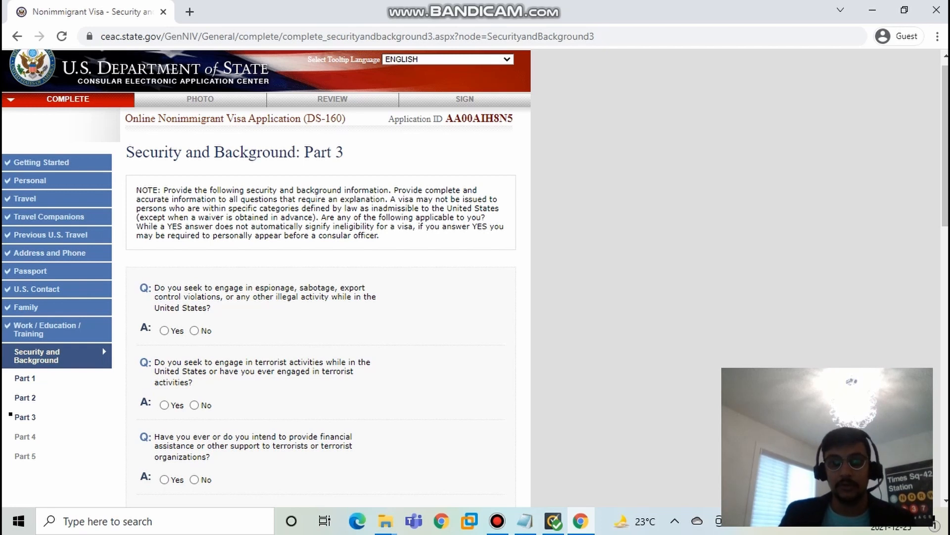
Step: Highlight the application ID in the header of the Security and Background Part 3 page
{"action": "left_click_drag", "start_coordinate": [443, 119], "coordinate": [507, 119]}
{"action": "left_click", "coordinate": [508, 119]}
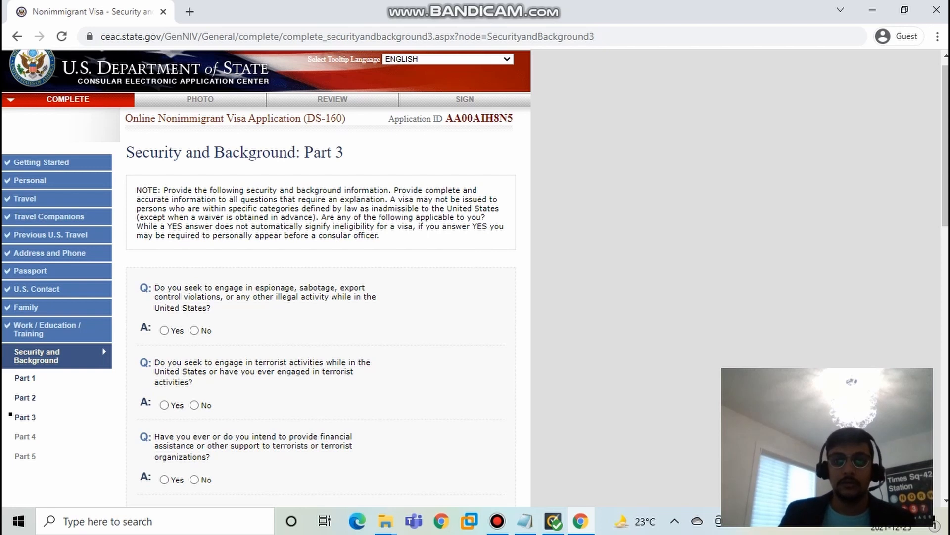
{"action": "left_click_drag", "start_coordinate": [445, 119], "coordinate": [513, 119]}
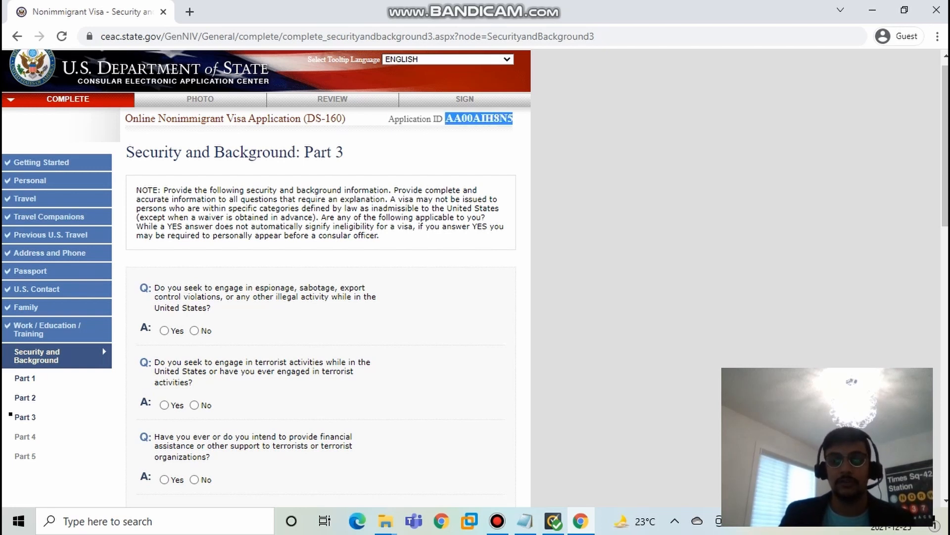